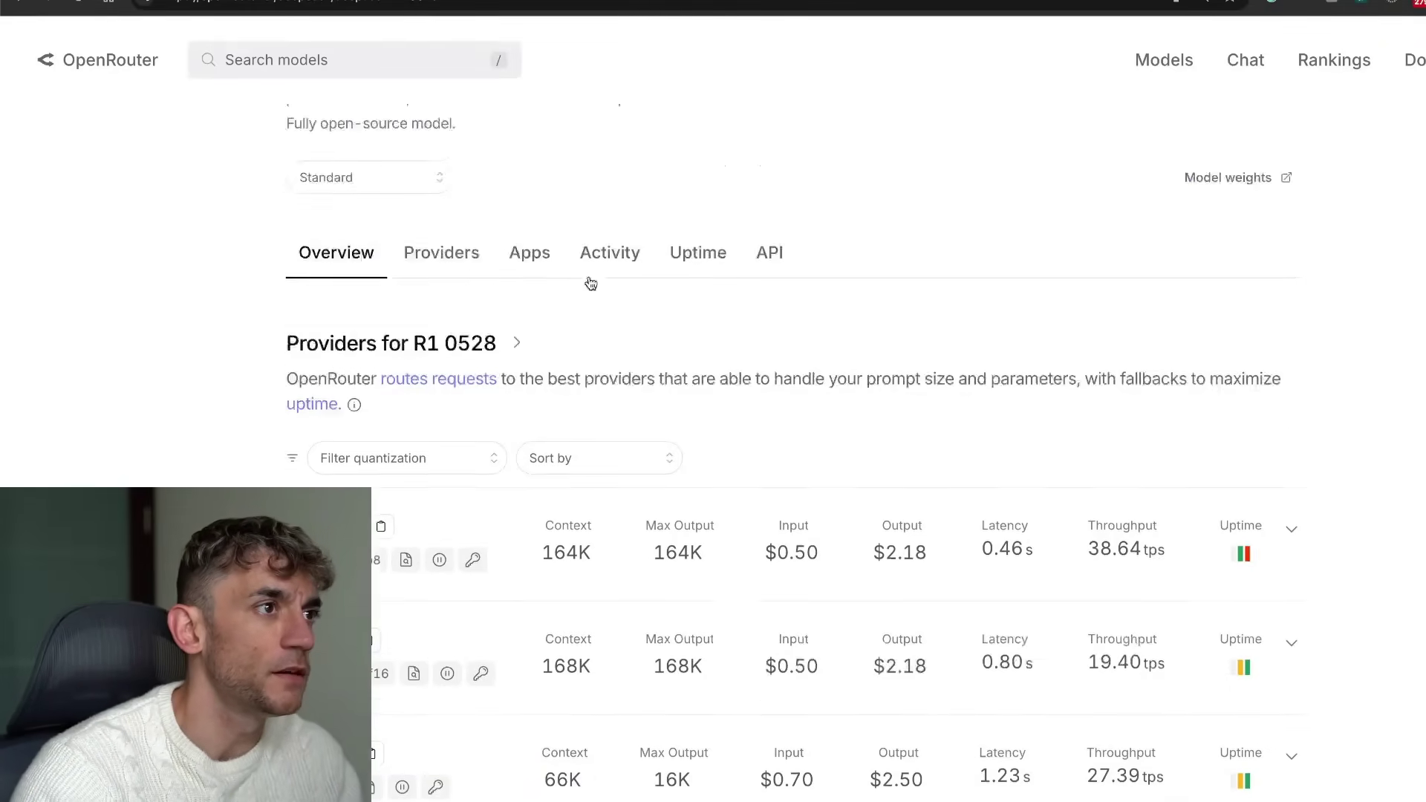
Enlarge the page to 175% and highlight the DeepSeek: R1 0528 model title.
left_click_drag(299, 200, 478, 216)
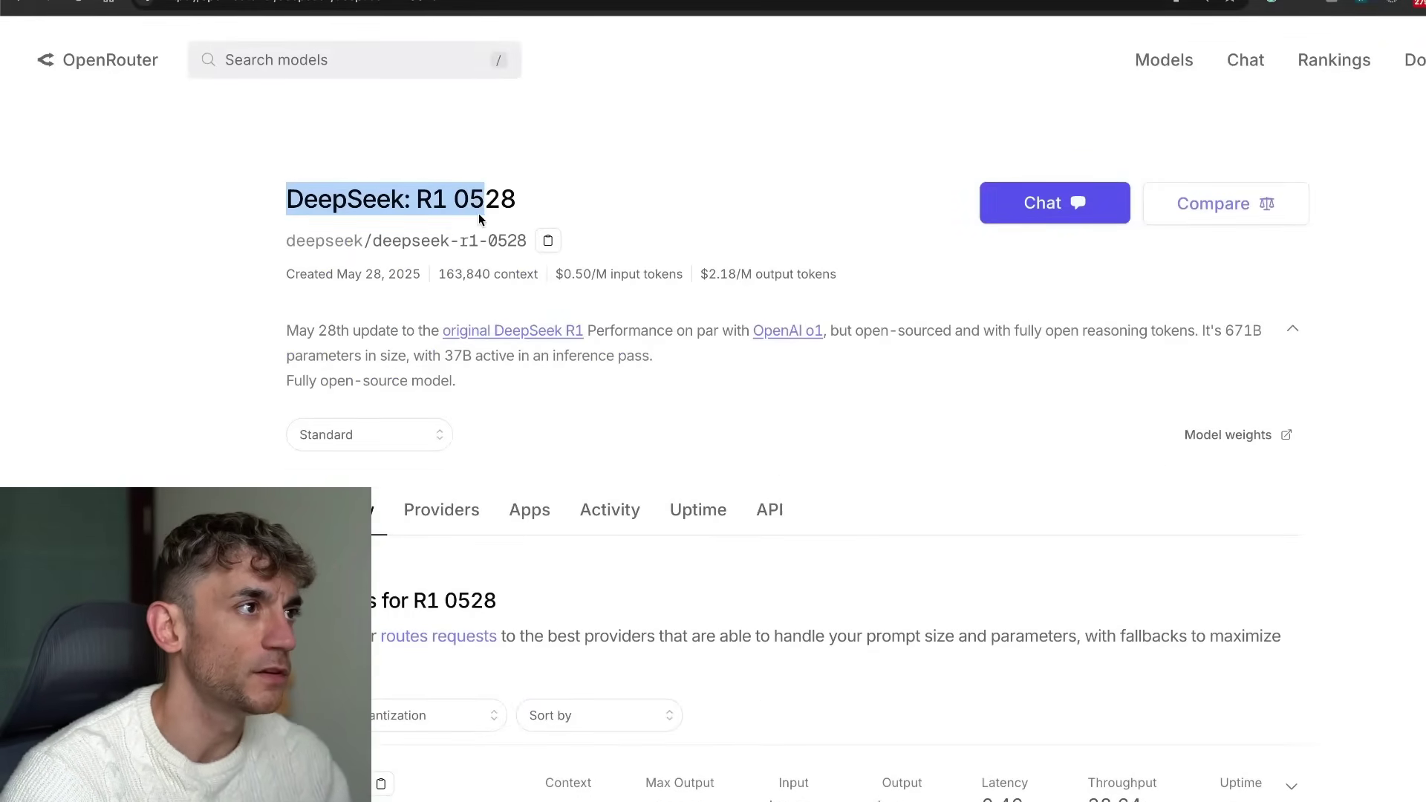
key("ctrl+plus")
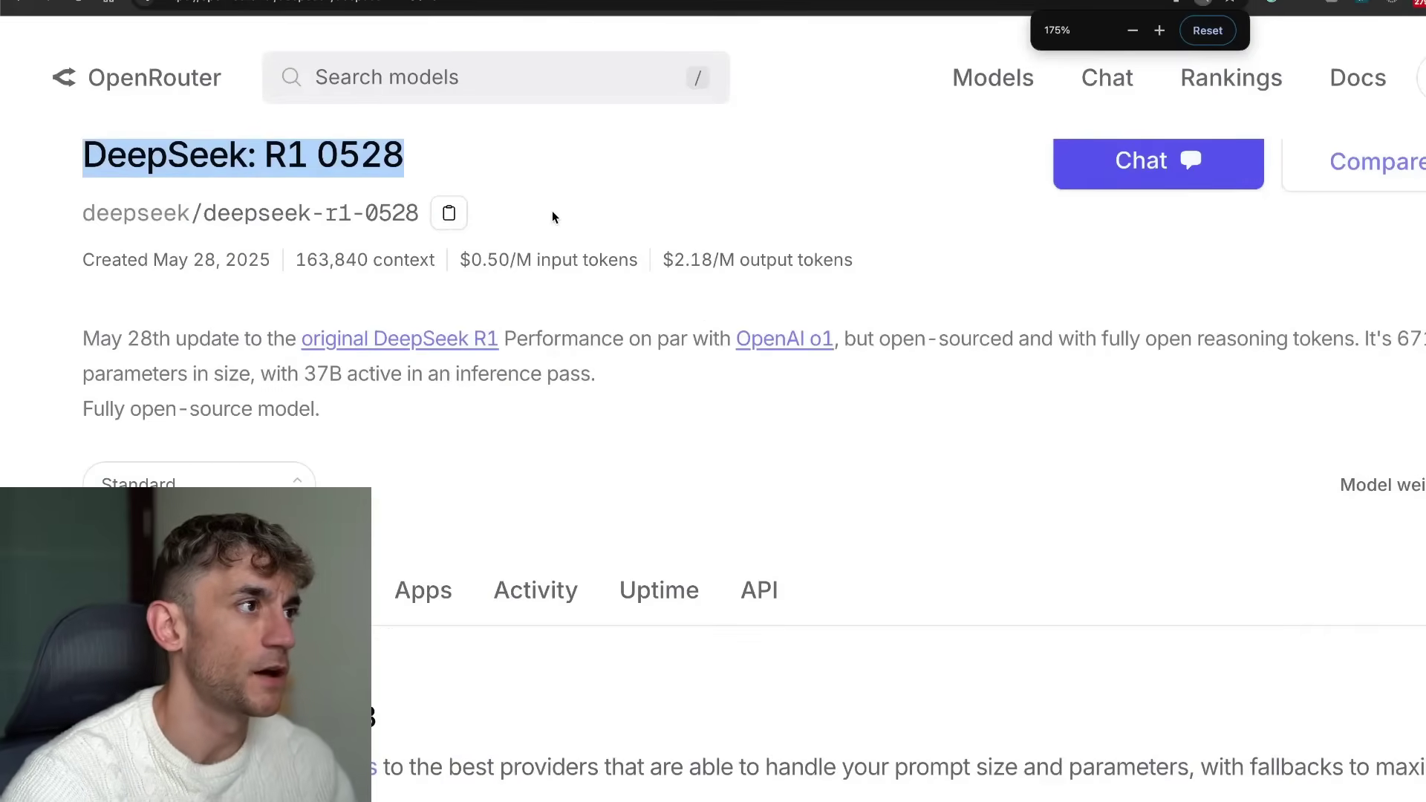
left_click(389, 157)
left_click_drag(389, 157, 309, 159)
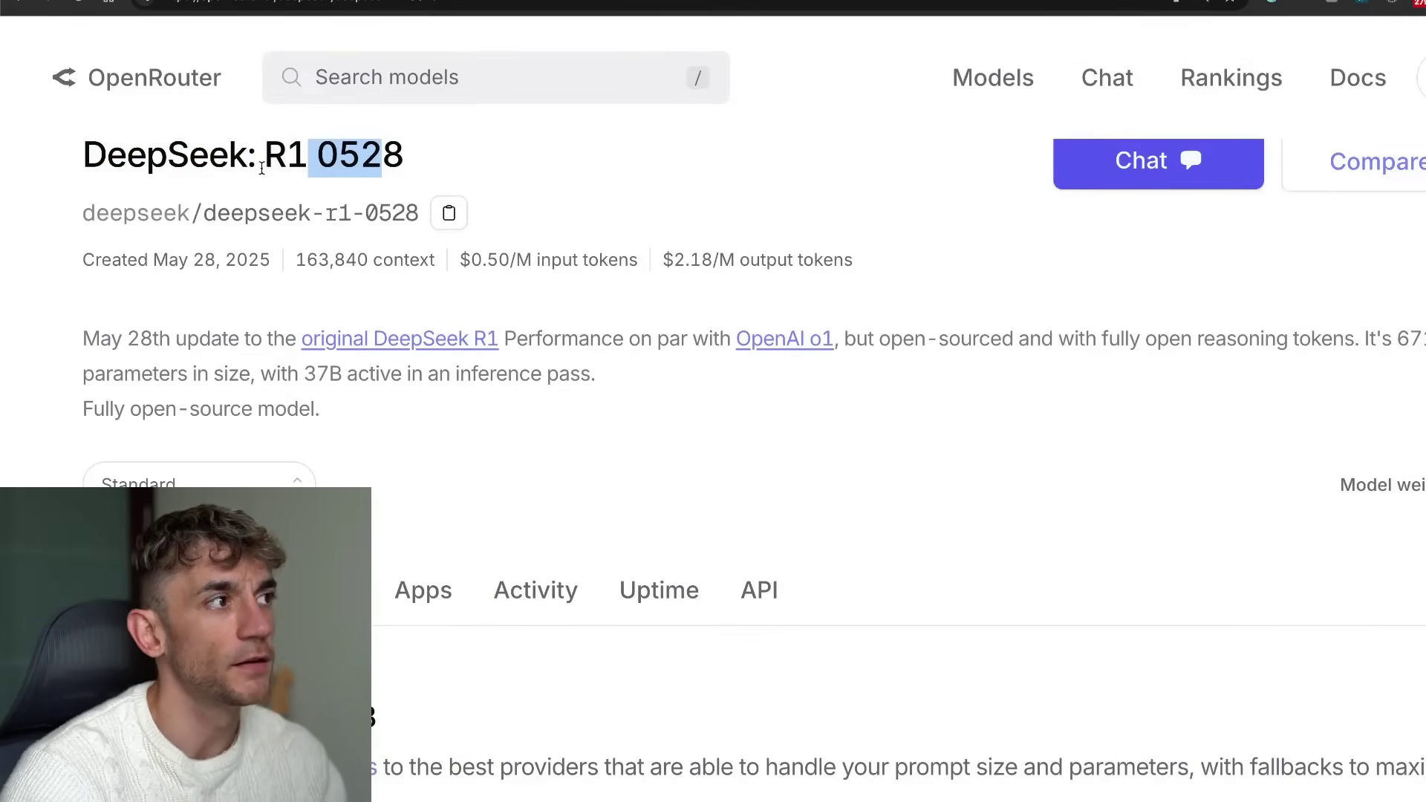
scroll(966, 267, "up", 1)
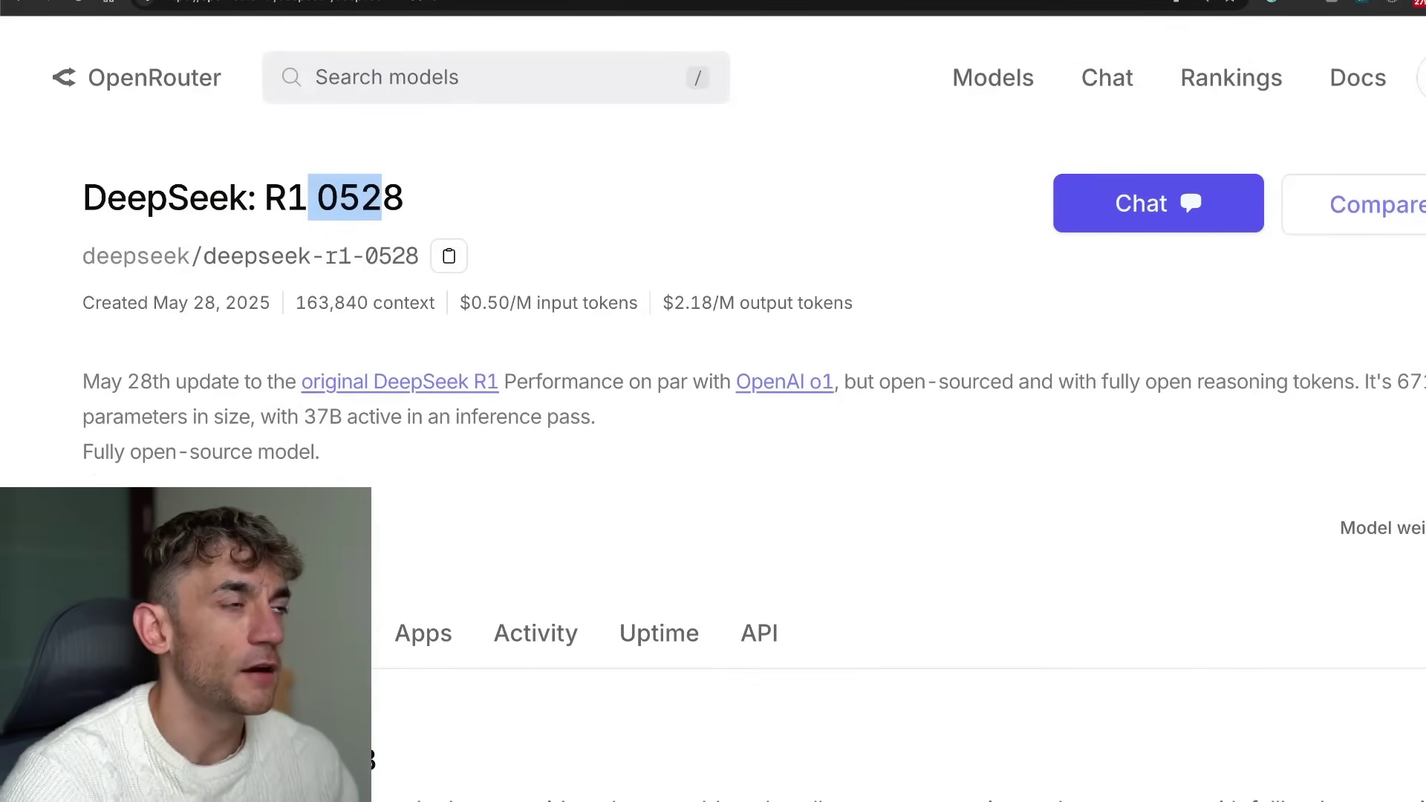
left_click(537, 293)
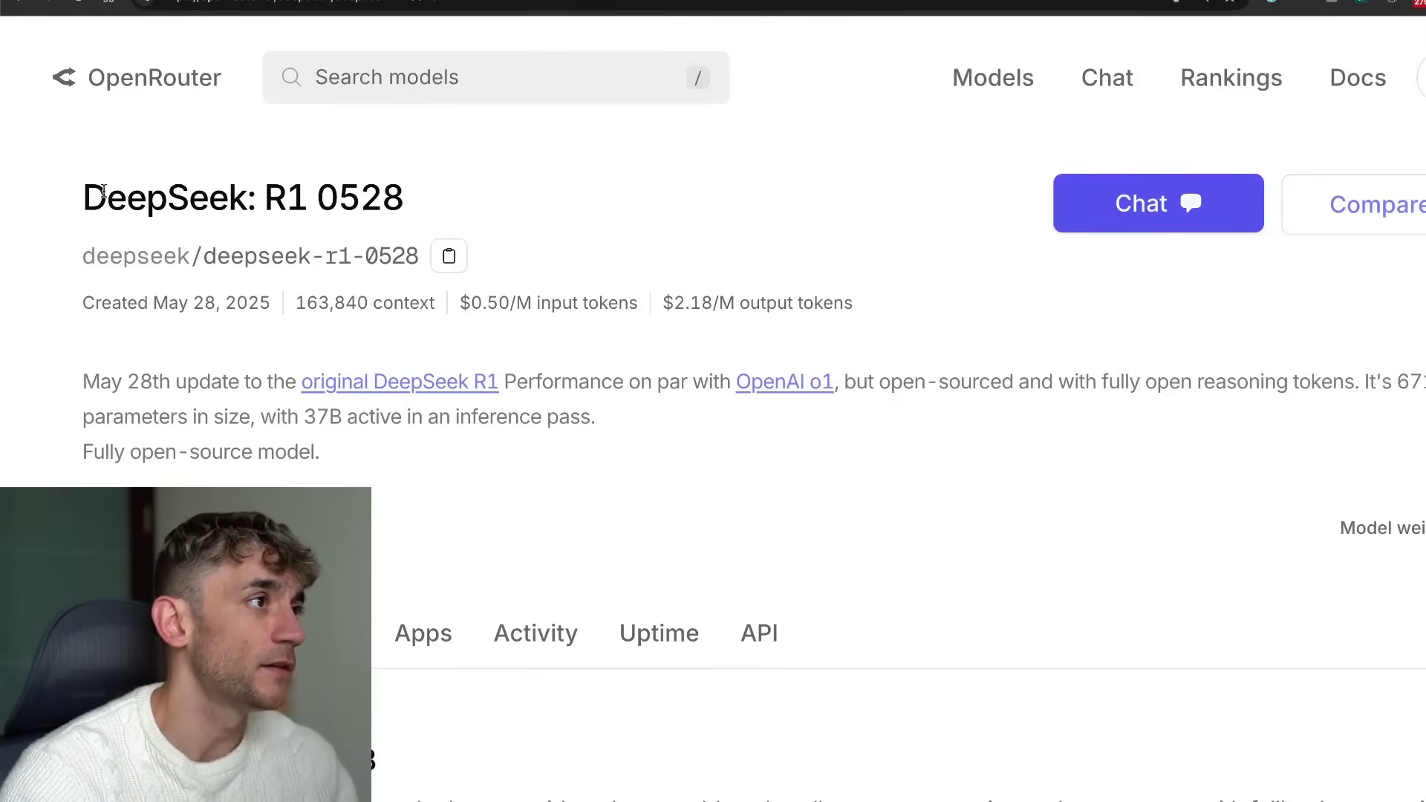
left_click_drag(73, 192, 551, 189)
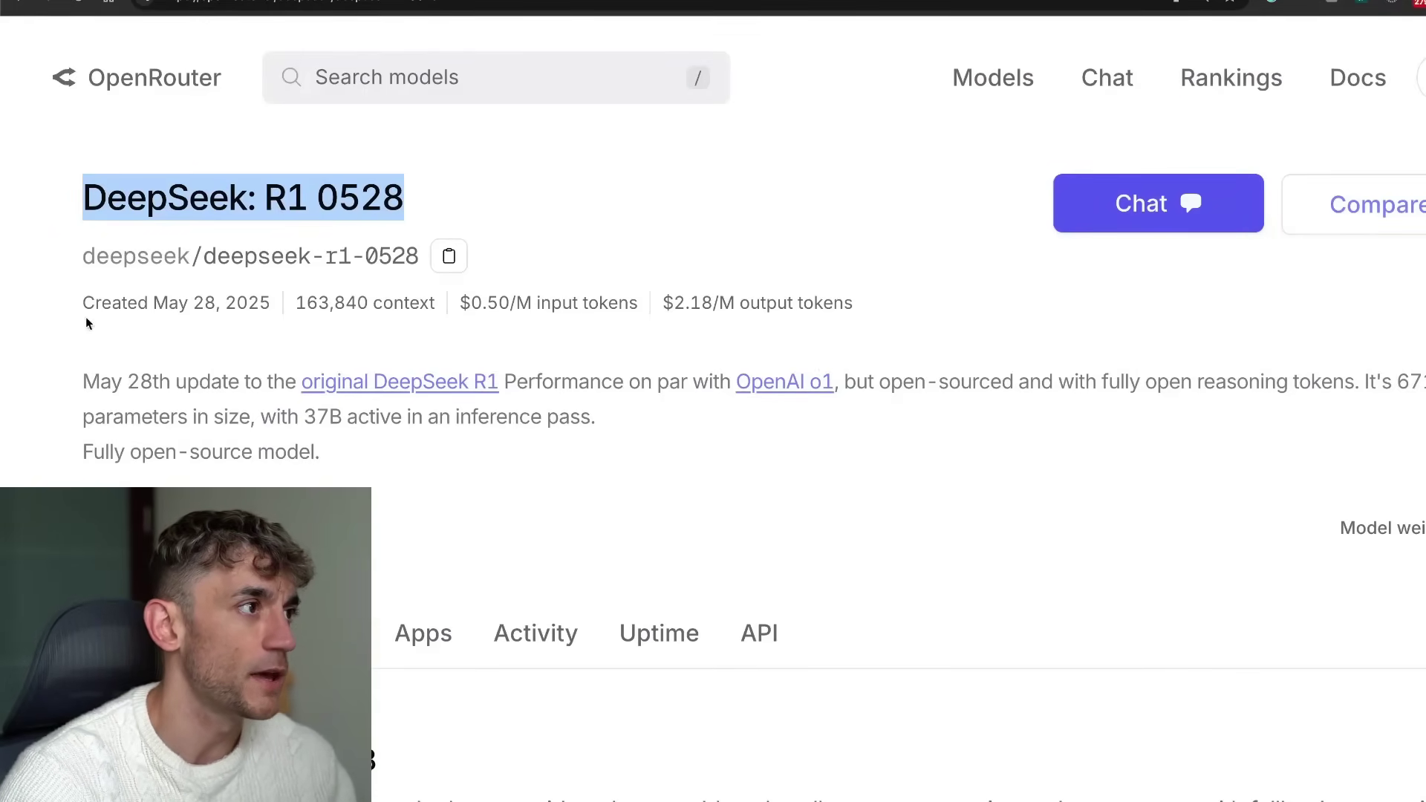
Highlight the model's description paragraph and its context length to read them.
left_click_drag(82, 383, 829, 382)
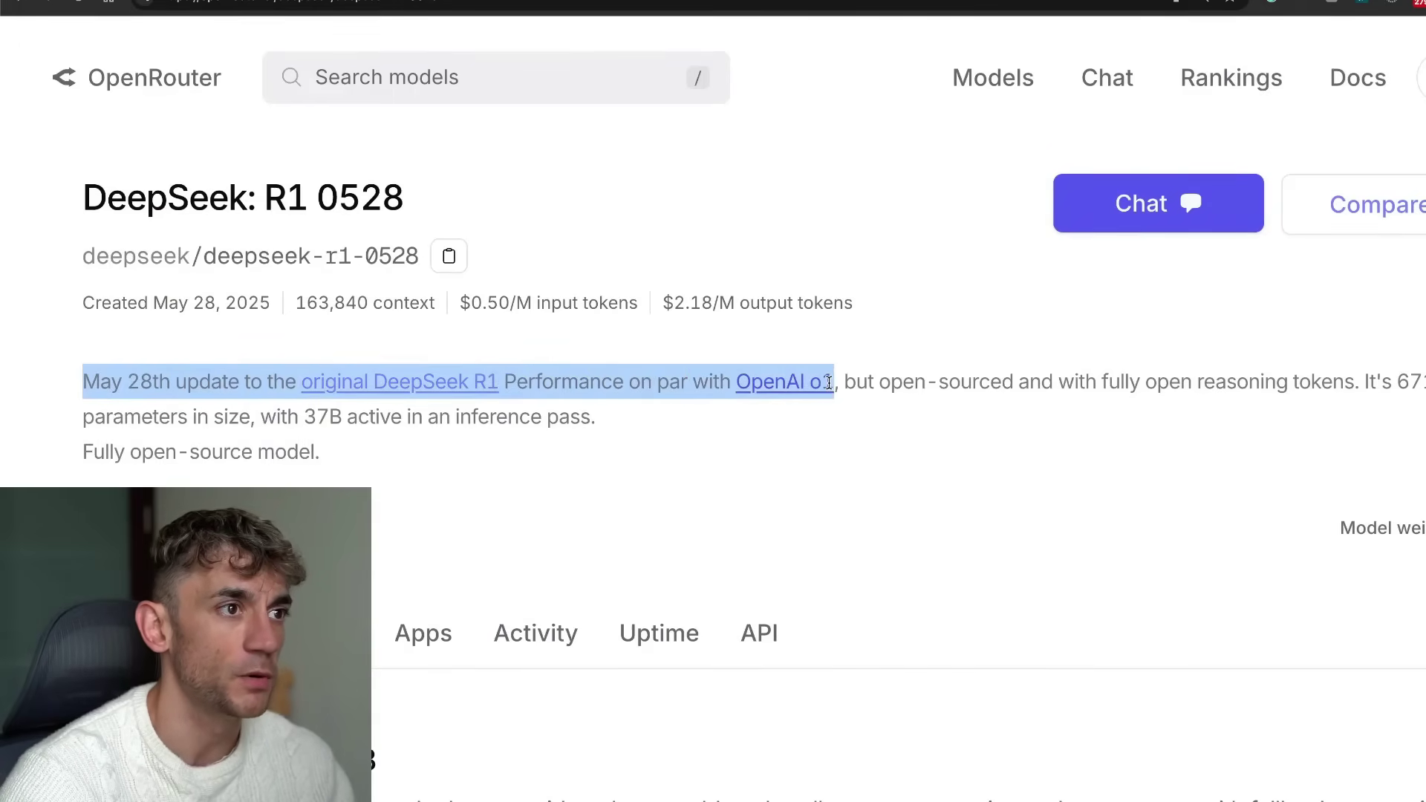
triple_click(1138, 401)
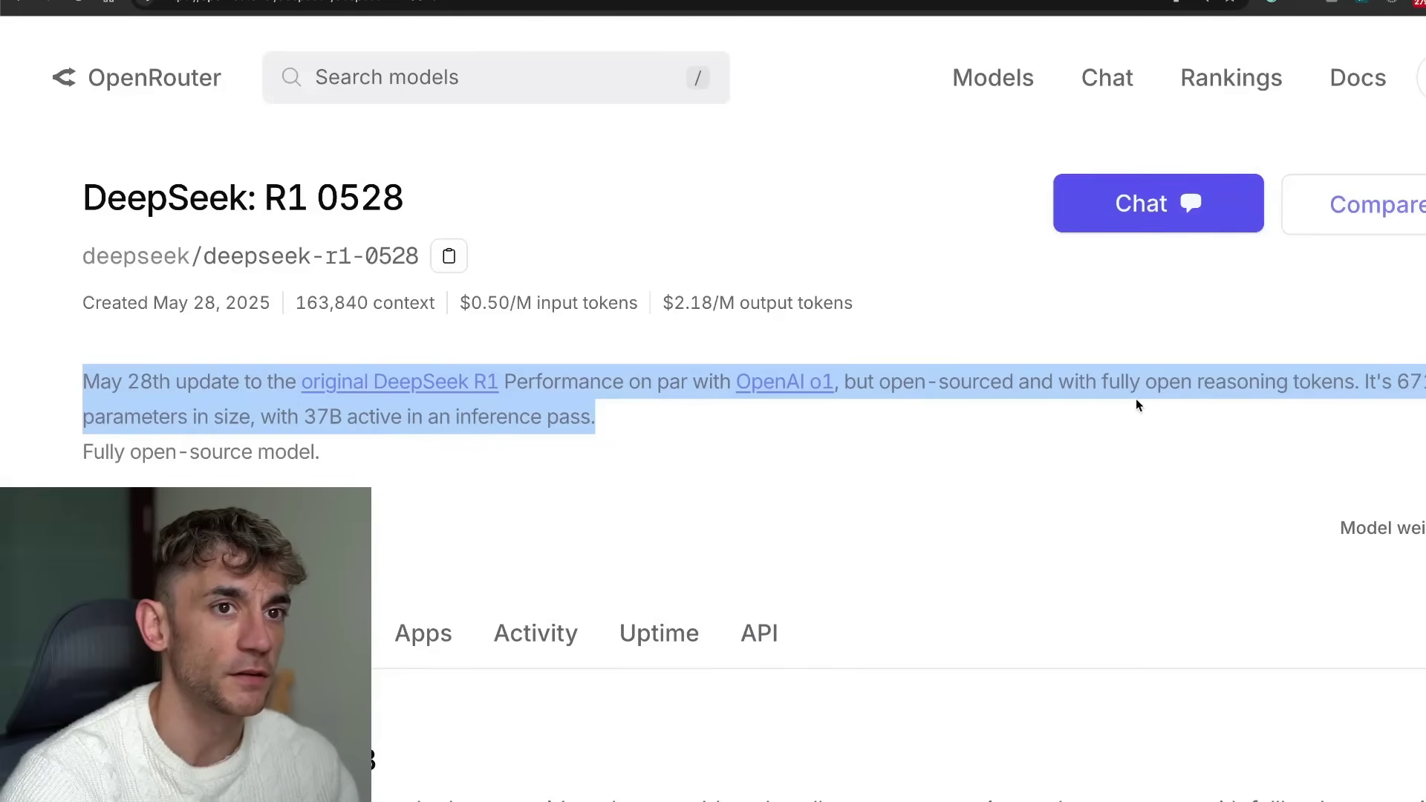
left_click(389, 417)
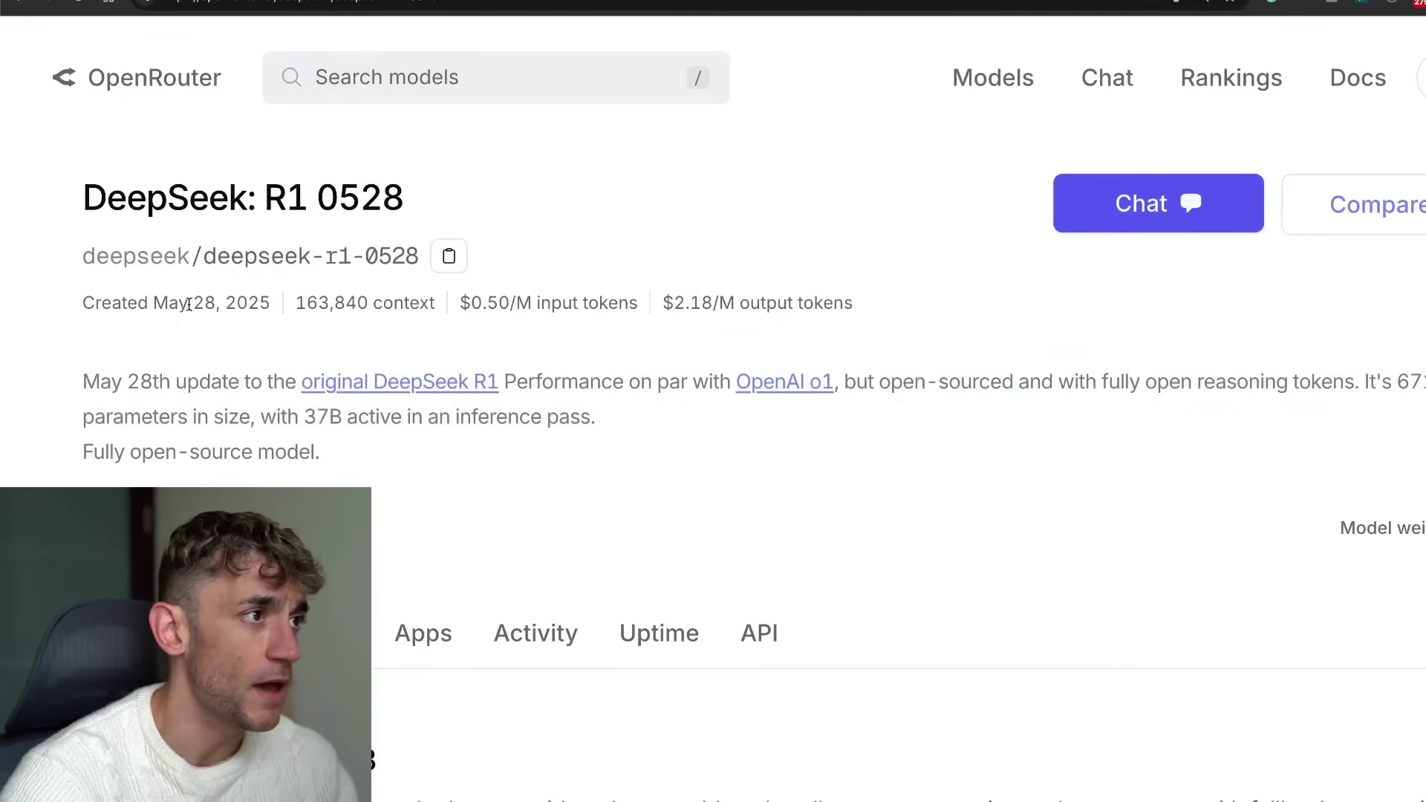
left_click_drag(438, 303, 307, 304)
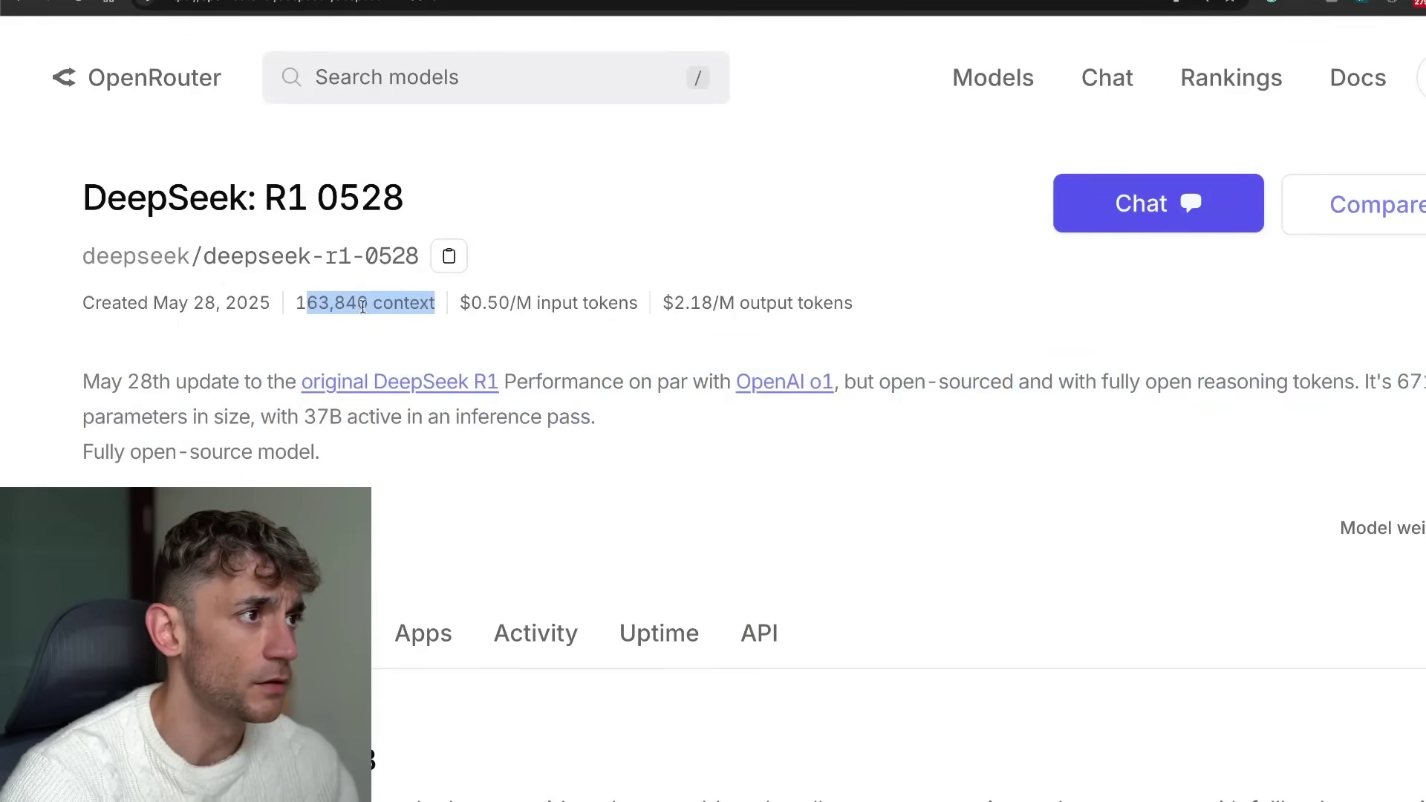
scroll(367, 331, "down", 2)
left_click(490, 372)
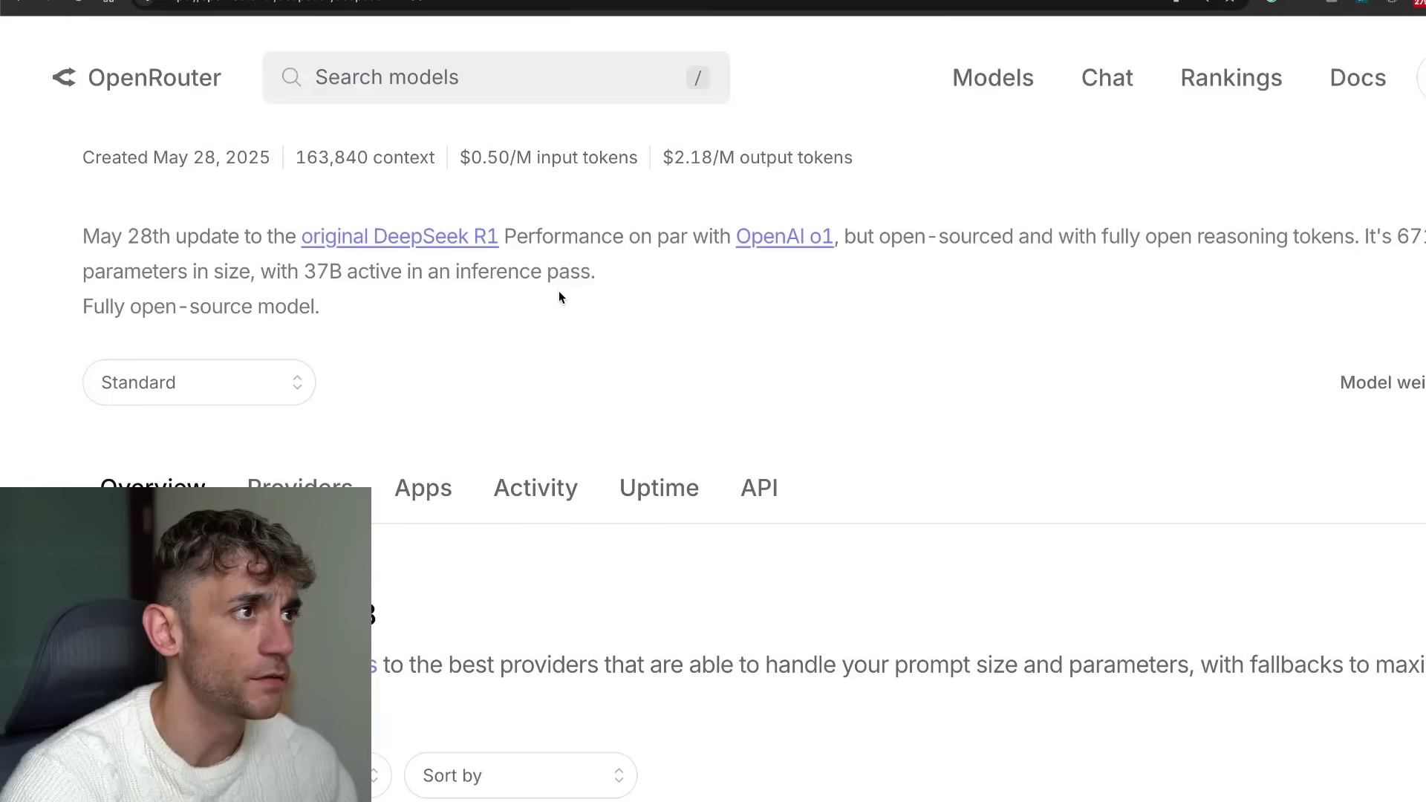
Look through the list of providers for R1 0528 with their context, pricing and latency figures.
scroll(445, 334, "down", 1)
scroll(472, 475, "down", 2)
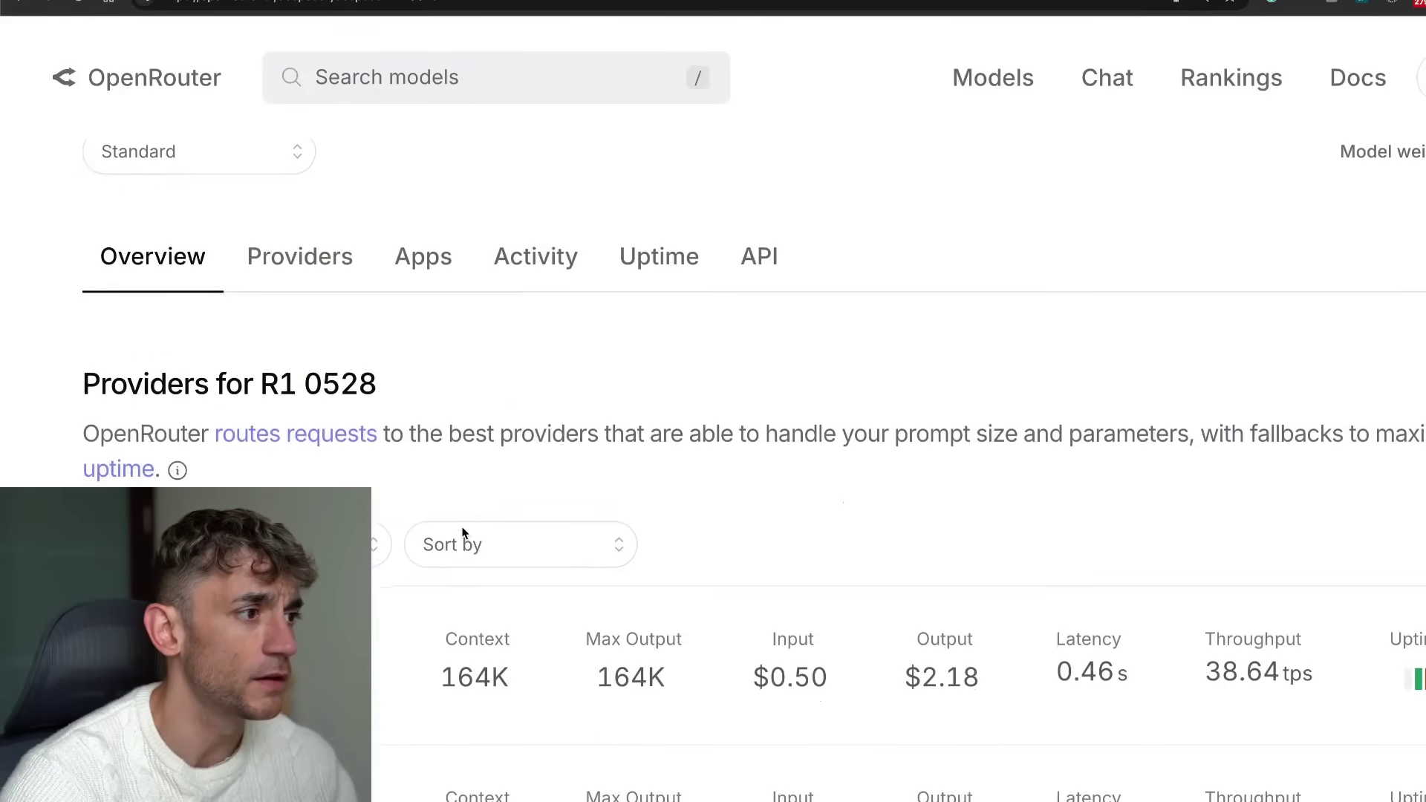
scroll(462, 532, "down", 7)
scroll(525, 509, "up", 1)
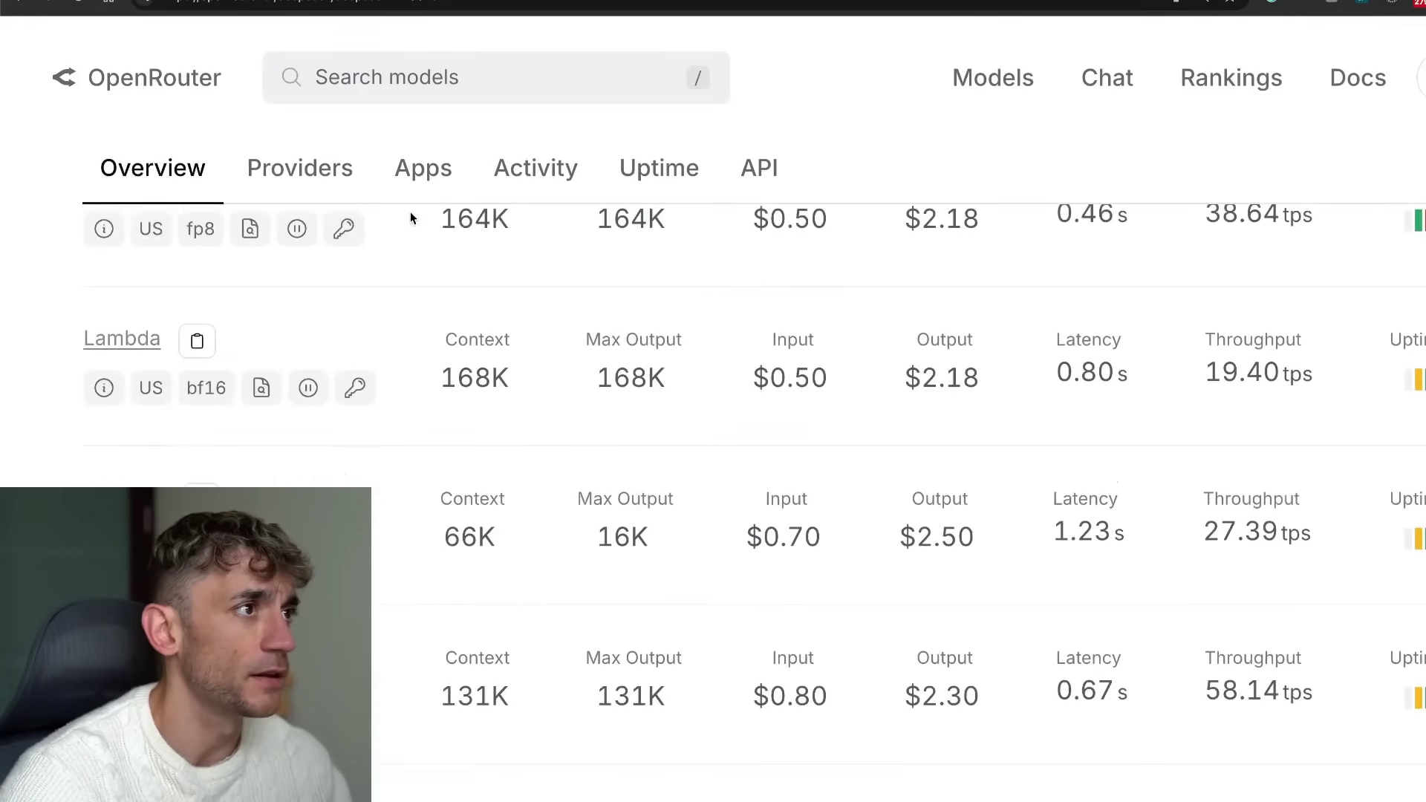
Open the list of top public apps using R1 0528, reset the page zoom and read through the ranking.
left_click(420, 167)
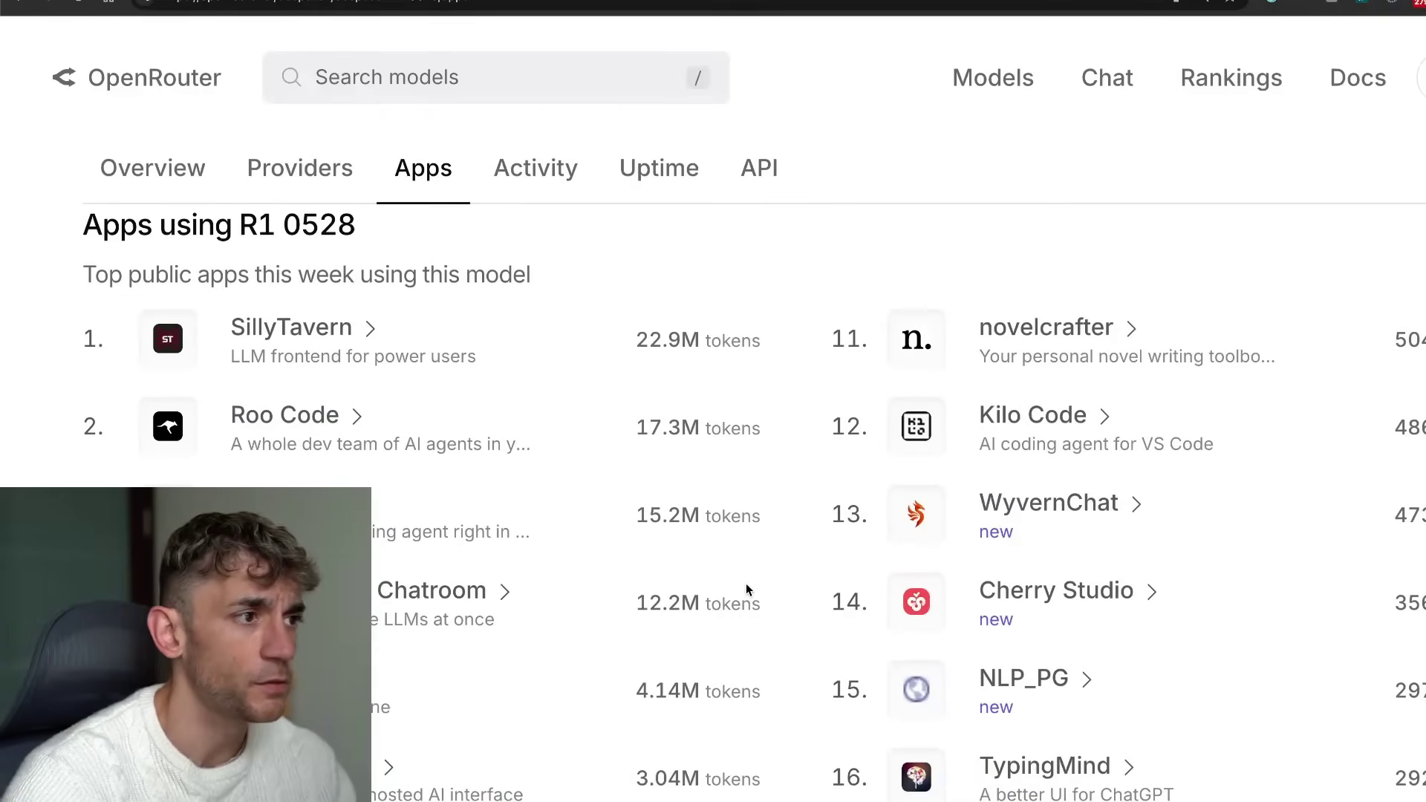
key("ctrl+0")
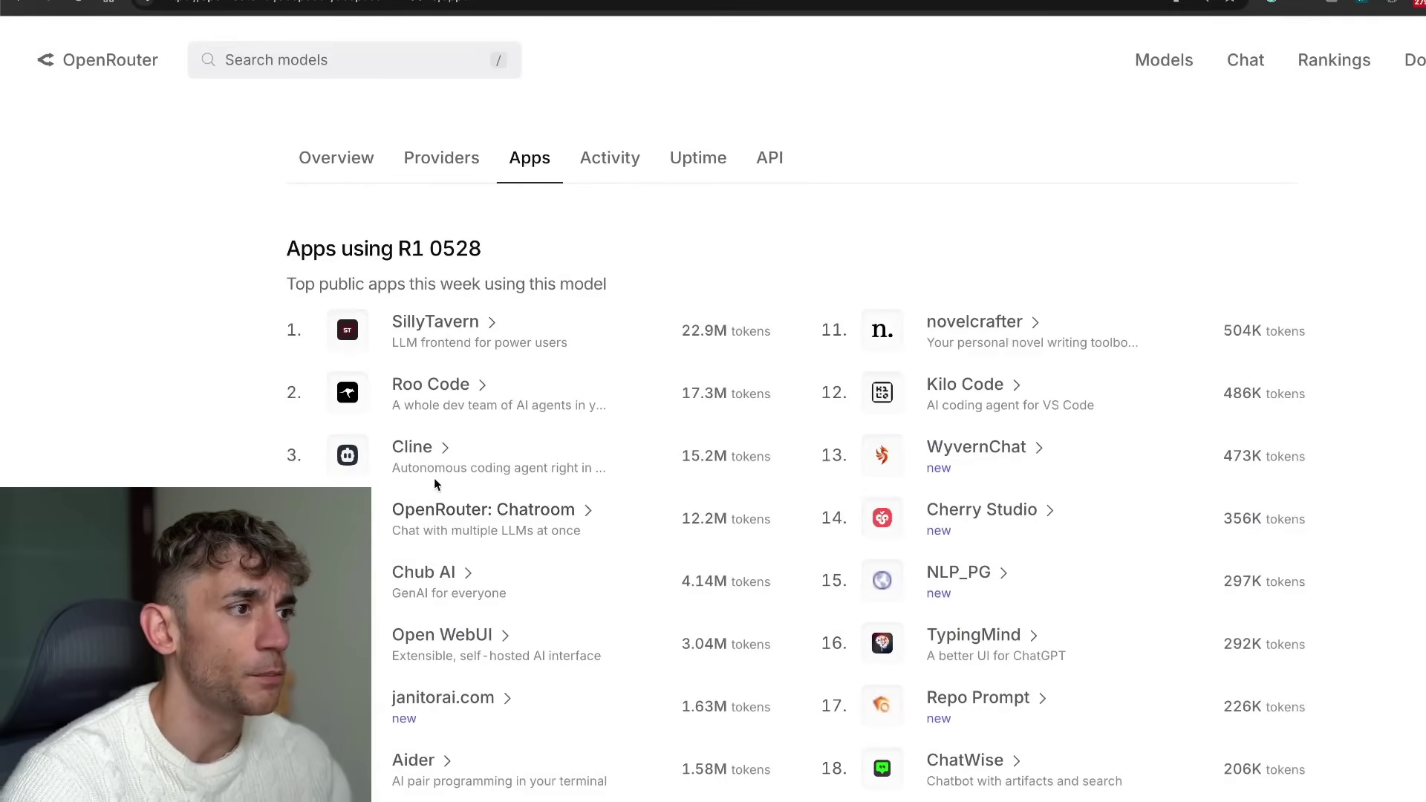
scroll(442, 445, "down", 1)
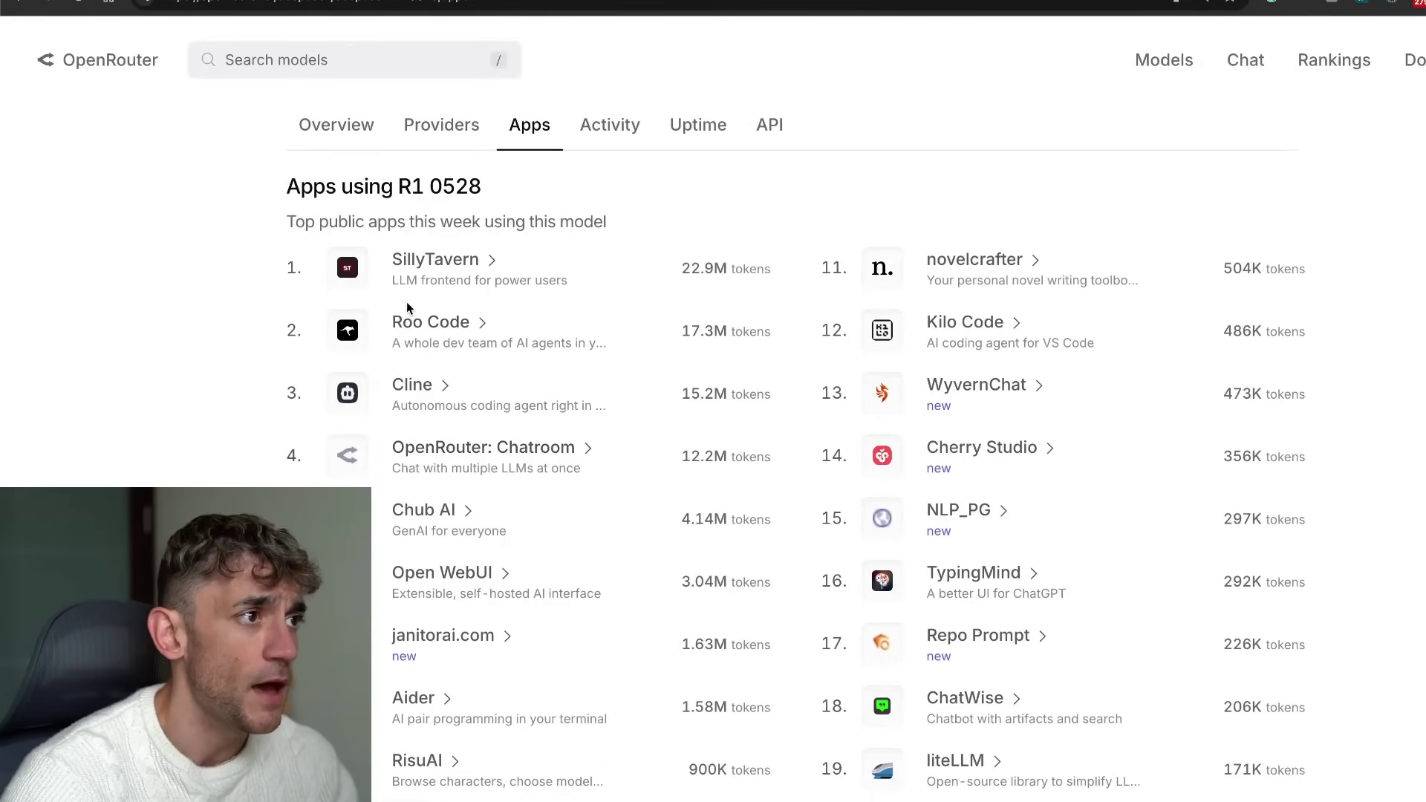
scroll(466, 436, "down", 1)
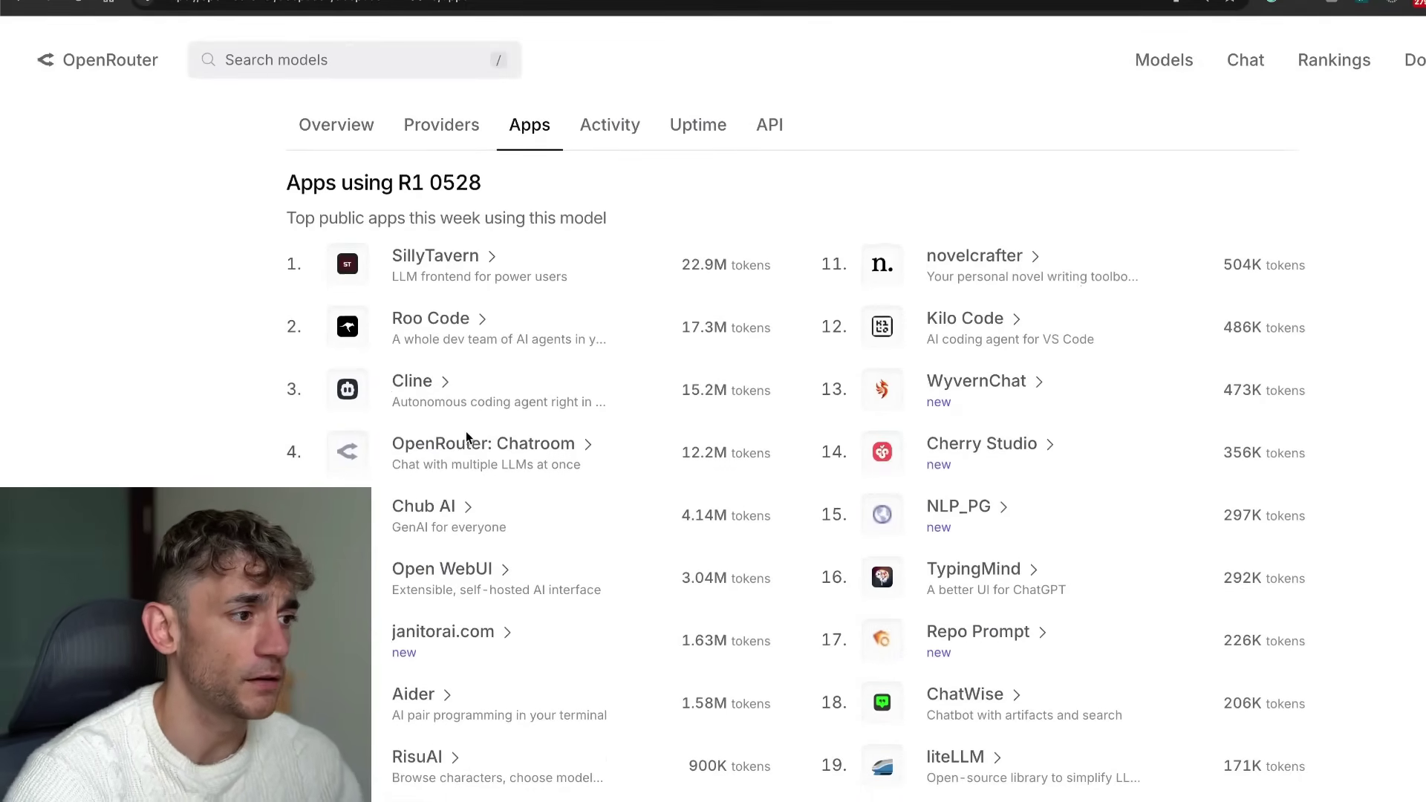
scroll(467, 436, "down", 6)
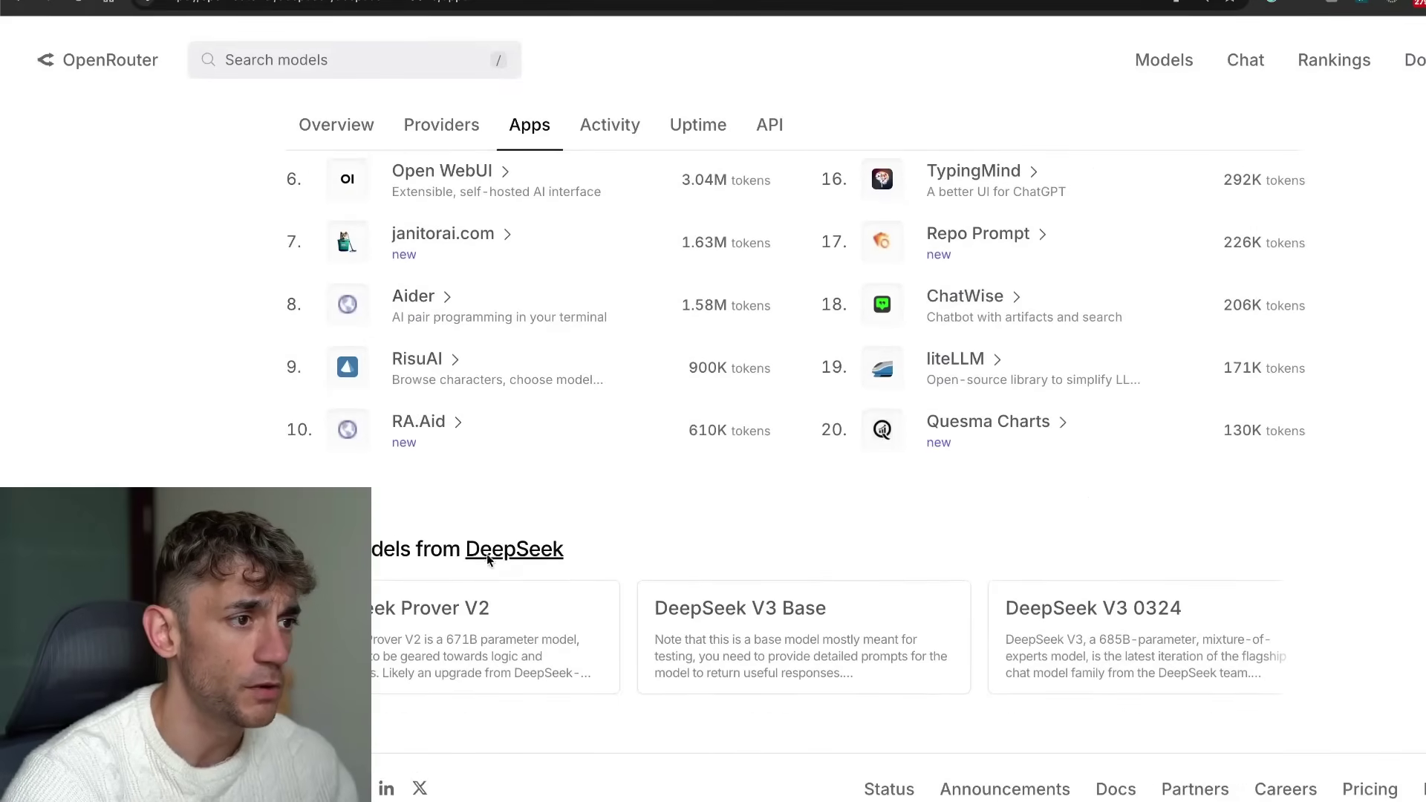
scroll(487, 559, "up", 8)
View the model's Activity, Uptime and API sections, and return to its Overview.
left_click(607, 257)
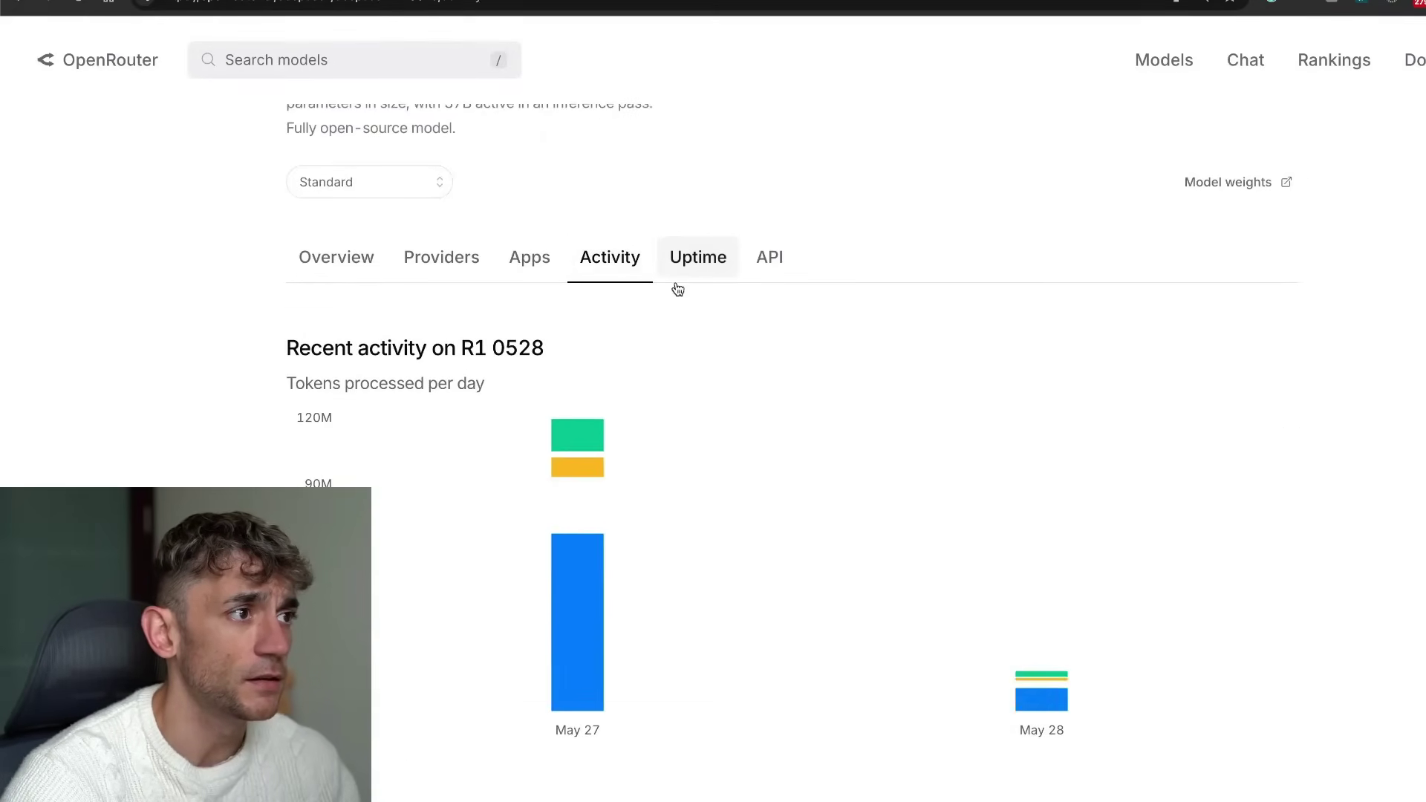
left_click(702, 266)
left_click(771, 256)
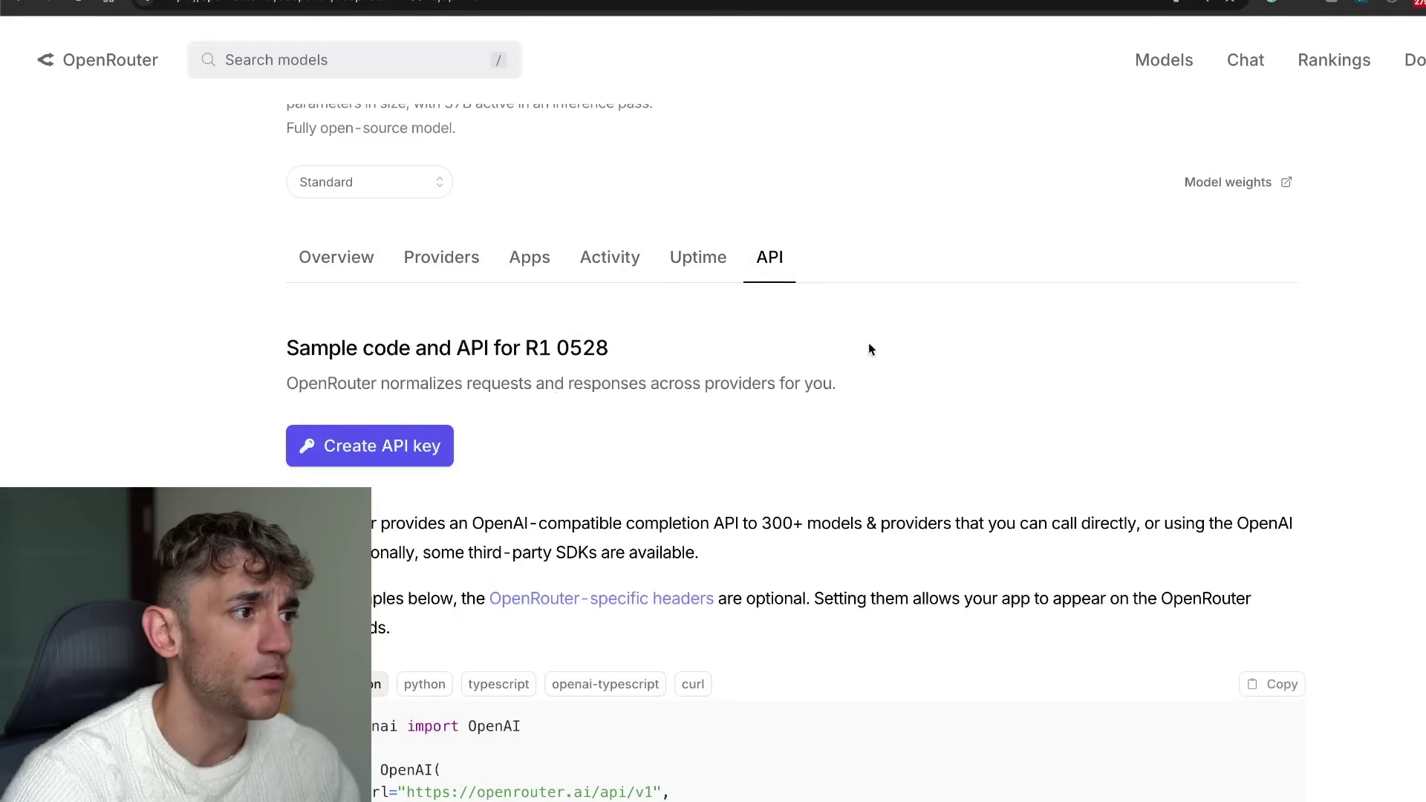
scroll(871, 349, "down", 2)
left_click(313, 131)
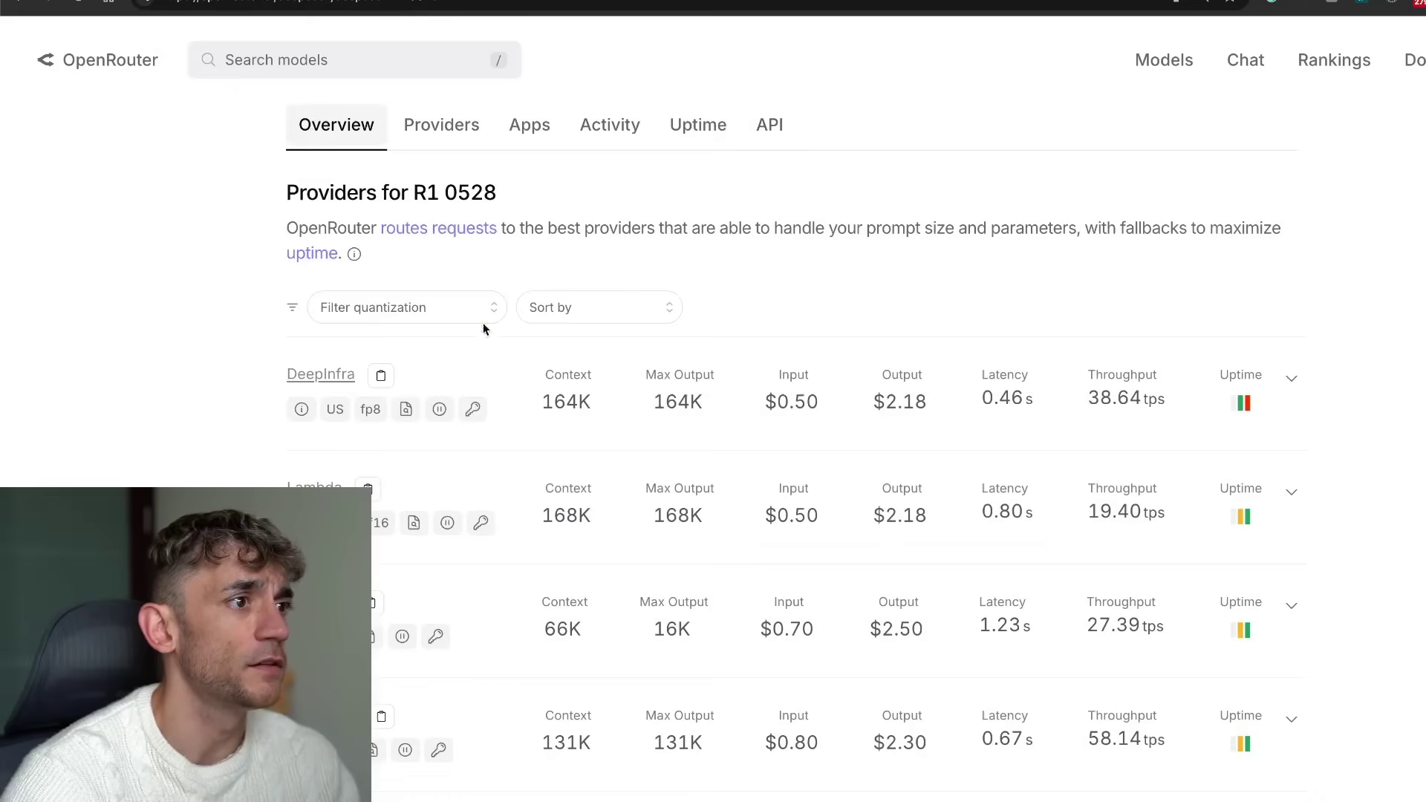
scroll(483, 329, "up", 5)
Switch to the AI Success Lab classroom page and highlight the Resources list in the DeepSeek R1 0528 Update lesson.
key("ctrl+shift+Tab")
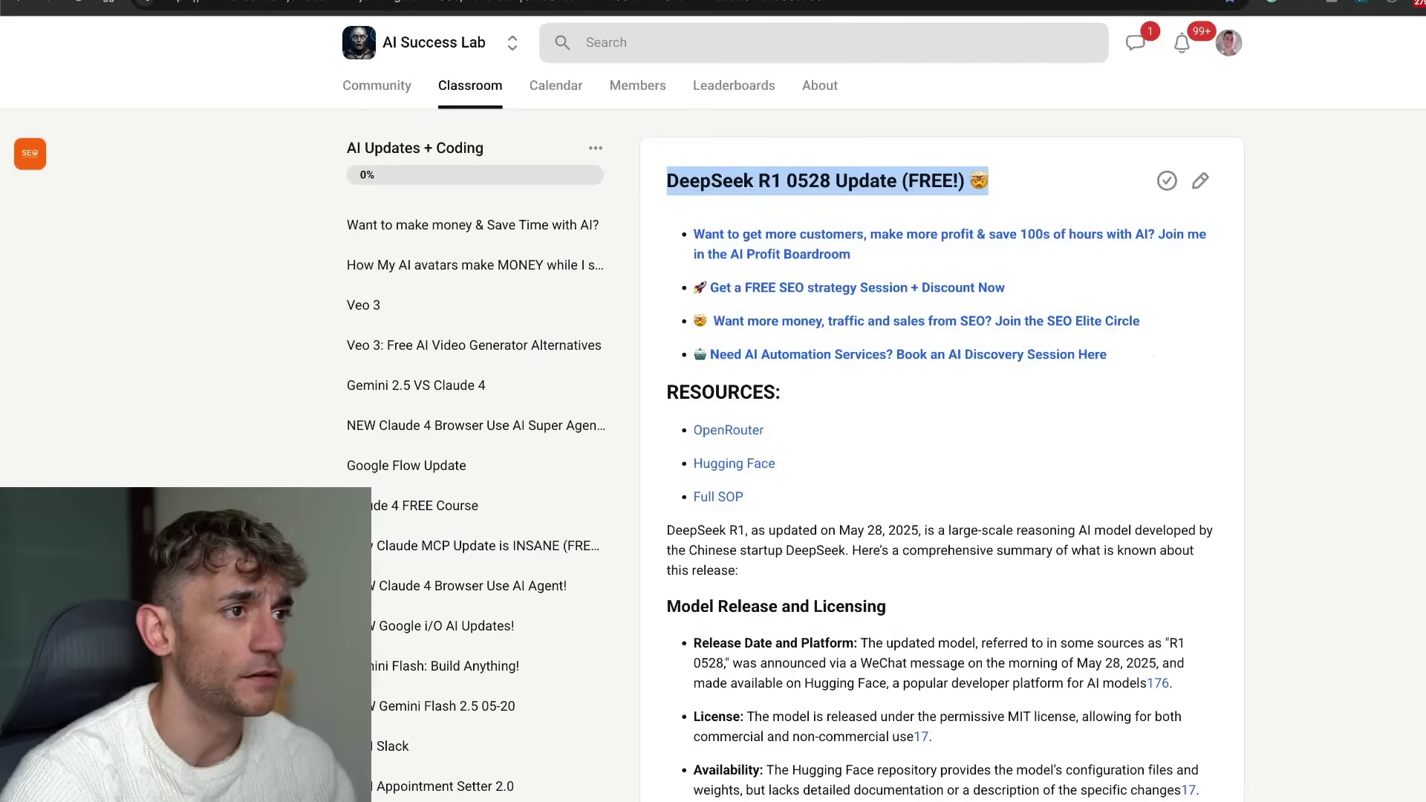
left_click_drag(669, 377, 852, 501)
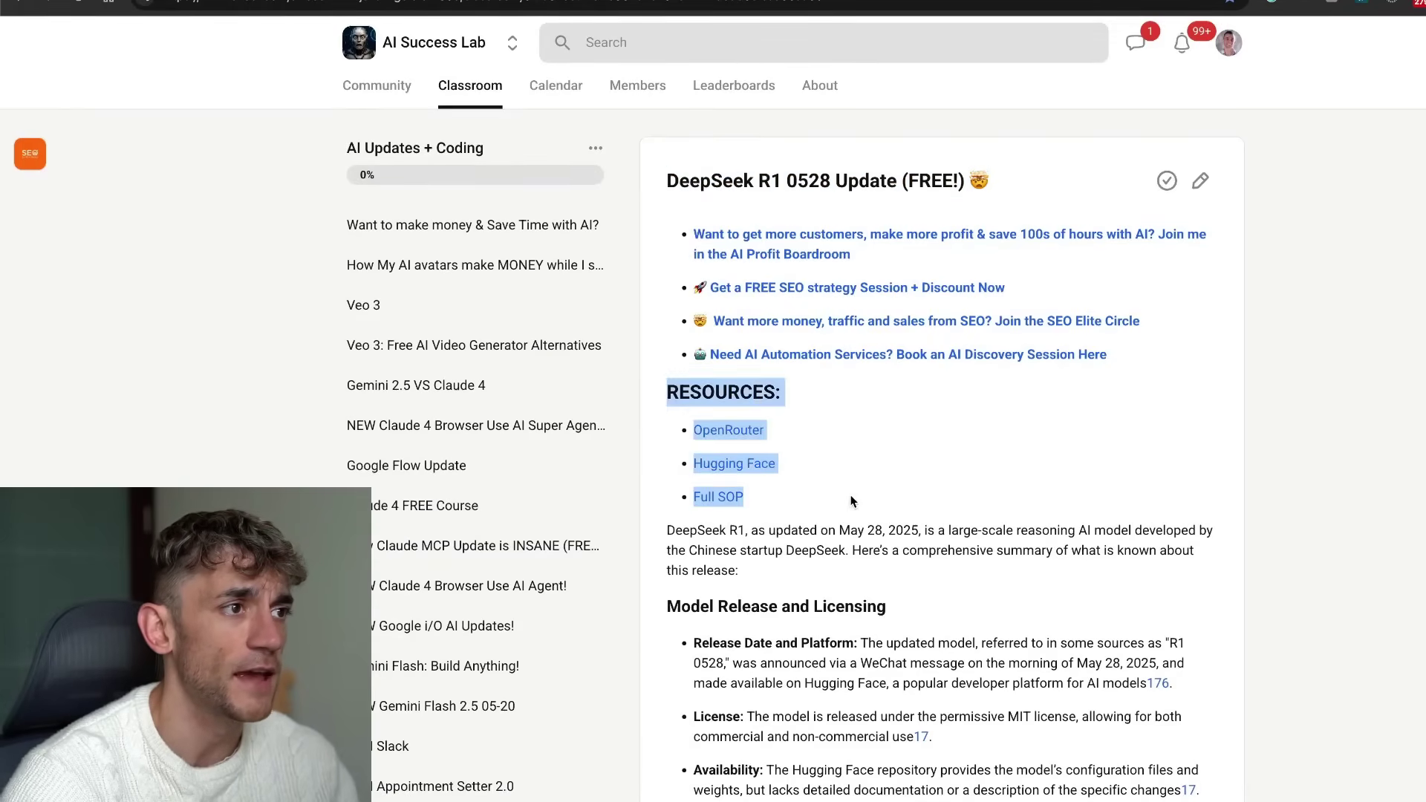
left_click(886, 505)
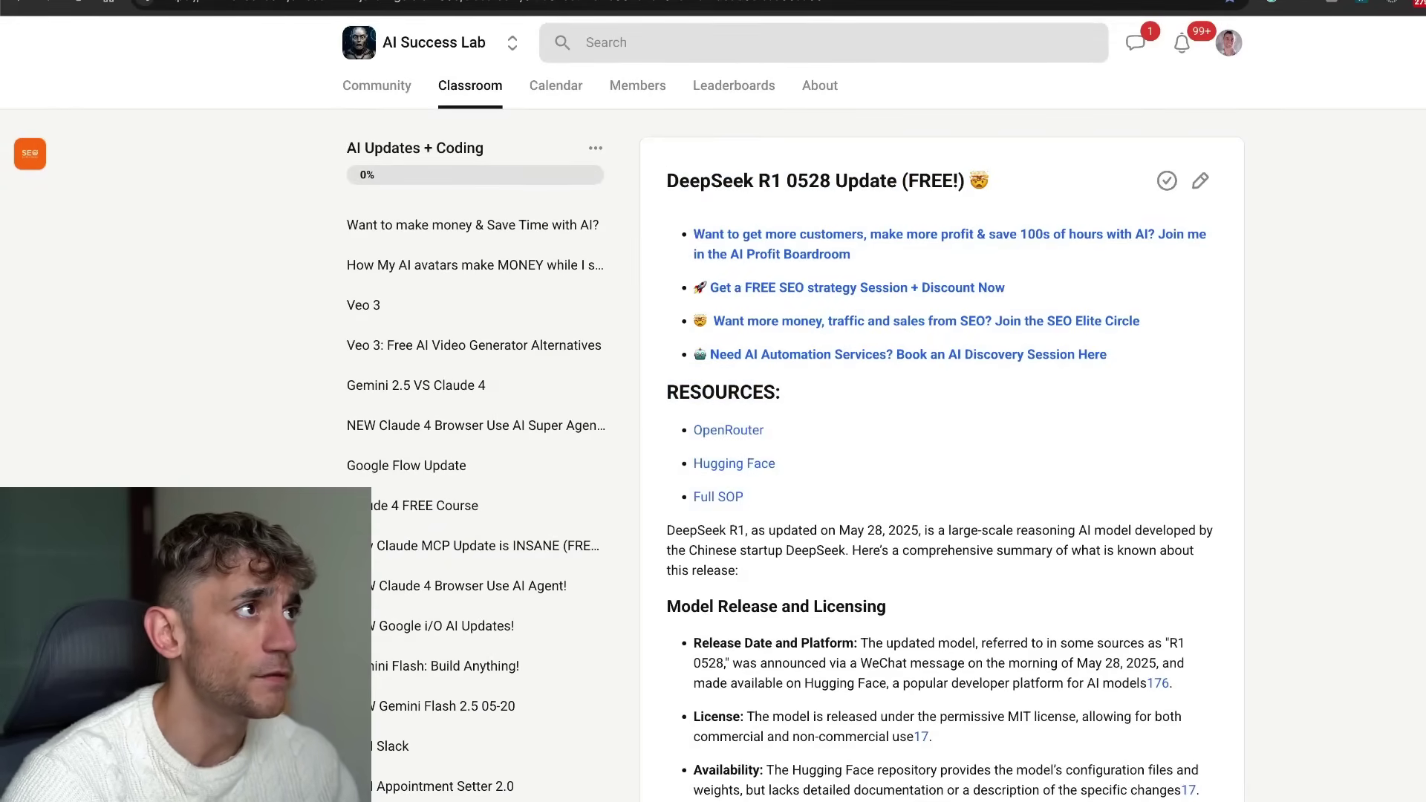
Return to OpenRouter, search the models for "deepseke" and open the DeepSeek: R1 0528 (free) page.
key("ctrl+shift+Tab")
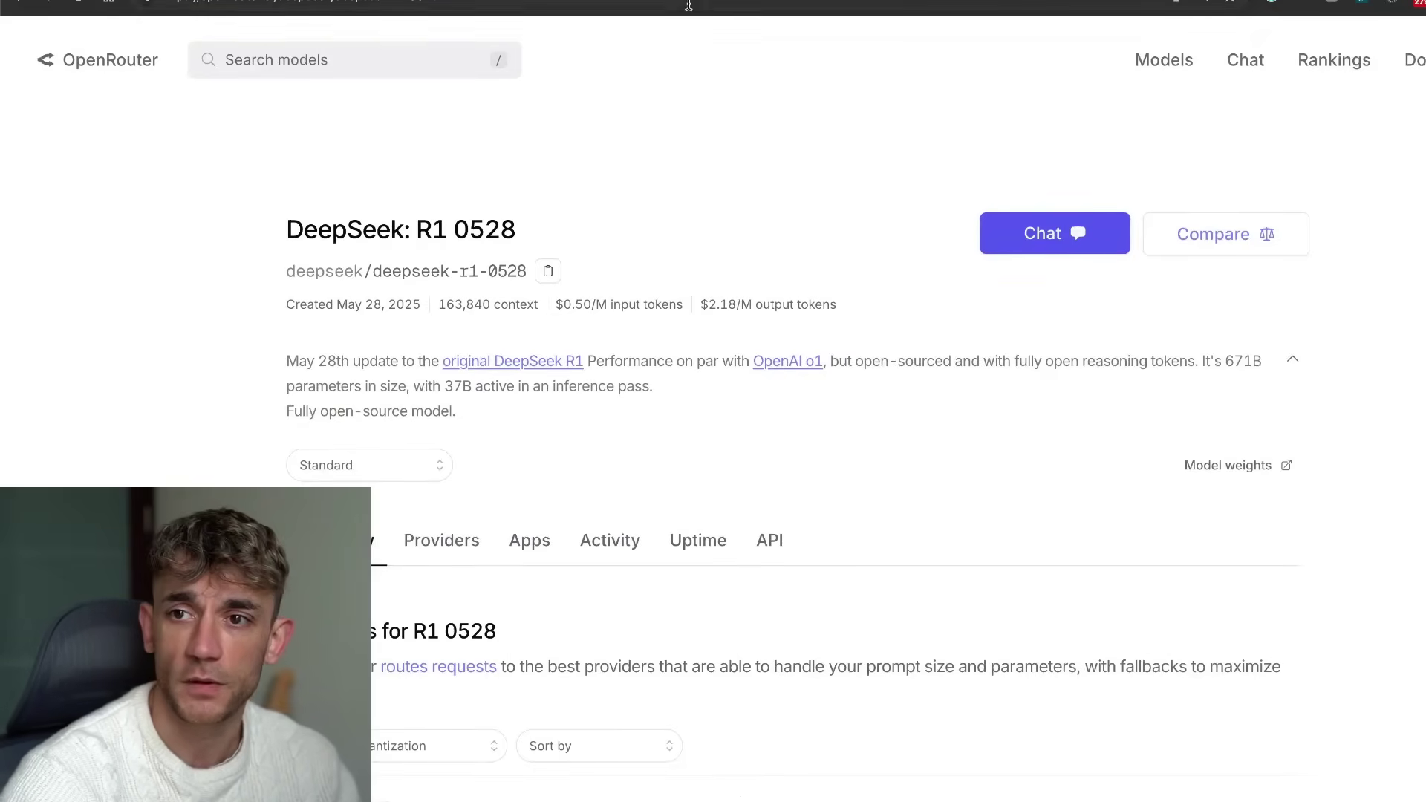
mouse_move(620, 796)
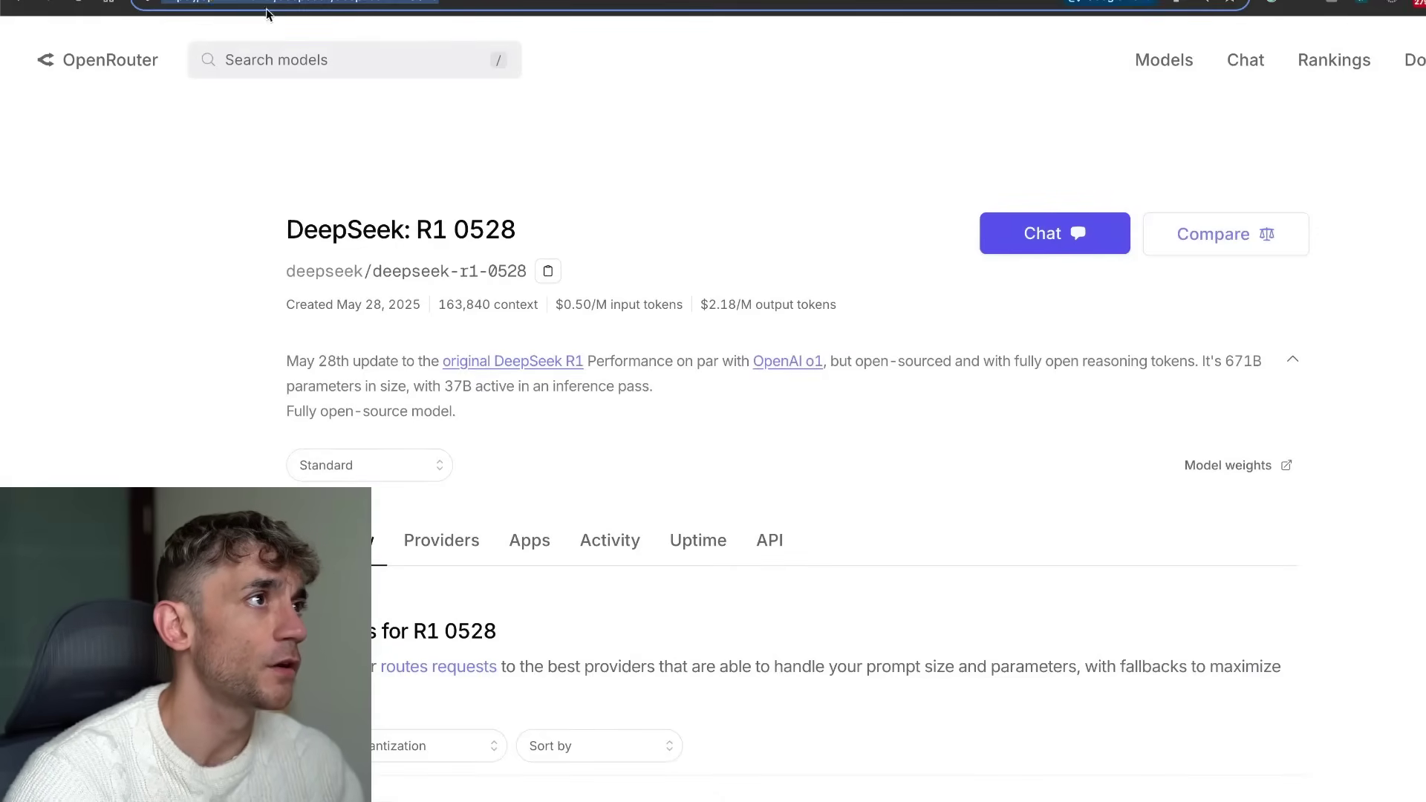
left_click(265, 46)
type("deepseke")
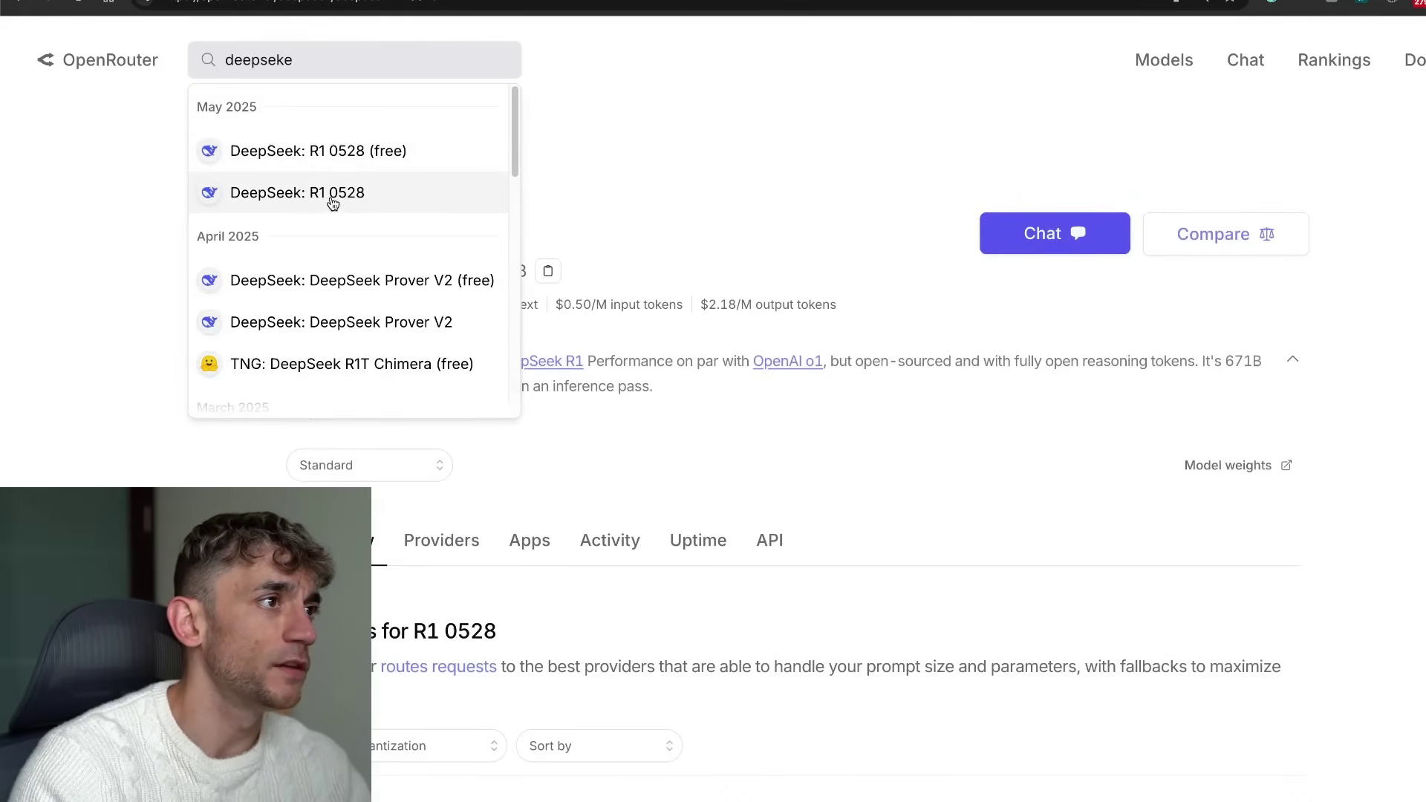
left_click(404, 149)
scroll(714, 347, "down", 15)
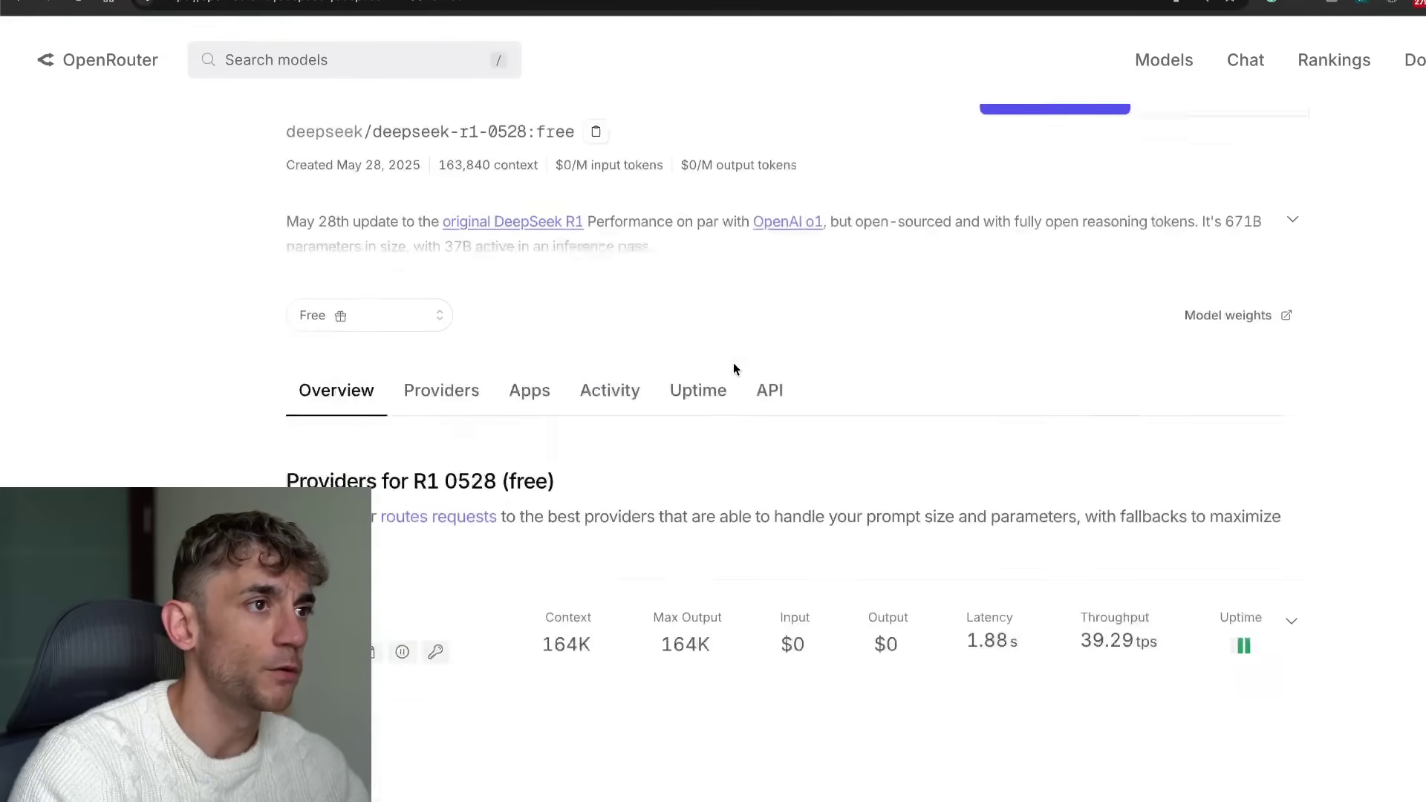
scroll(653, 564, "up", 8)
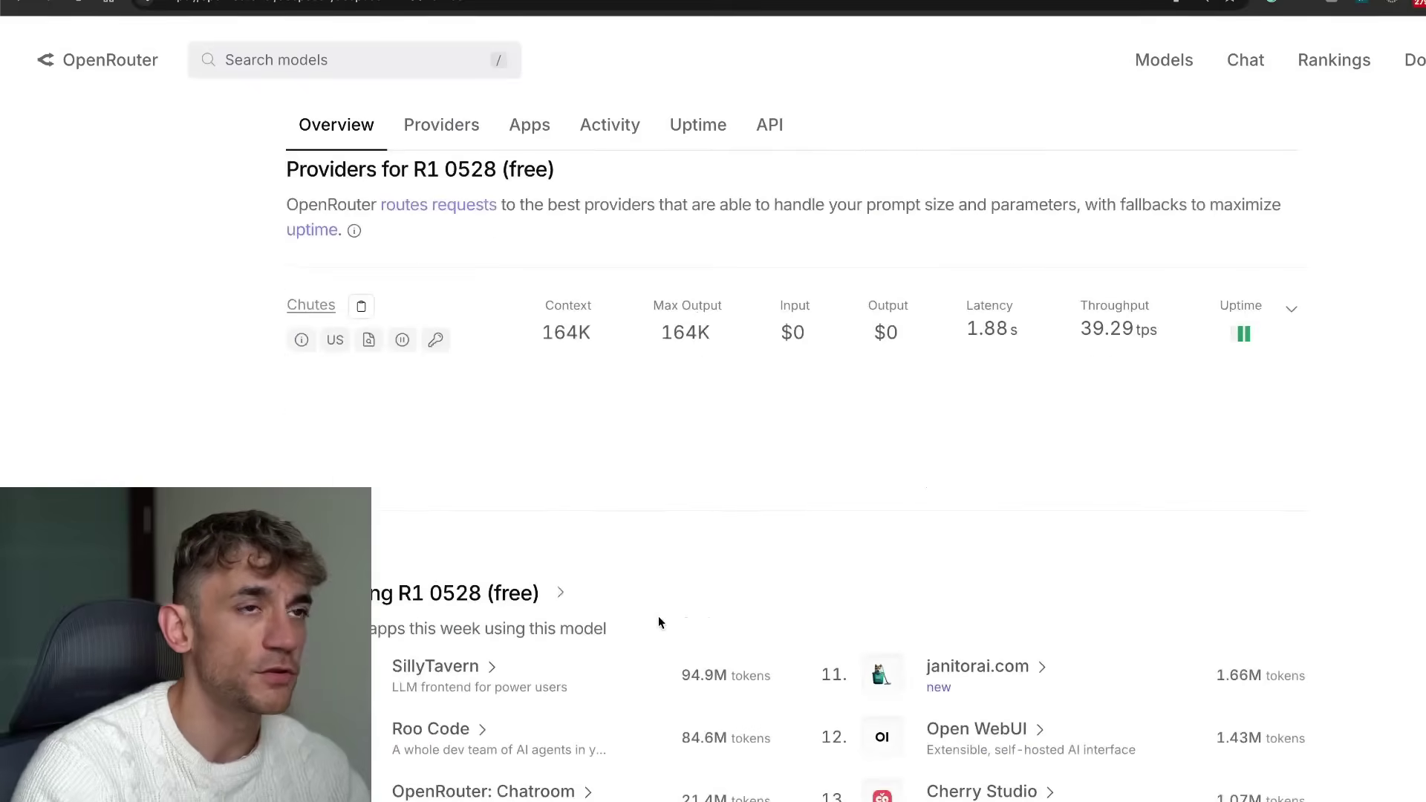
scroll(1028, 25, "up", 5)
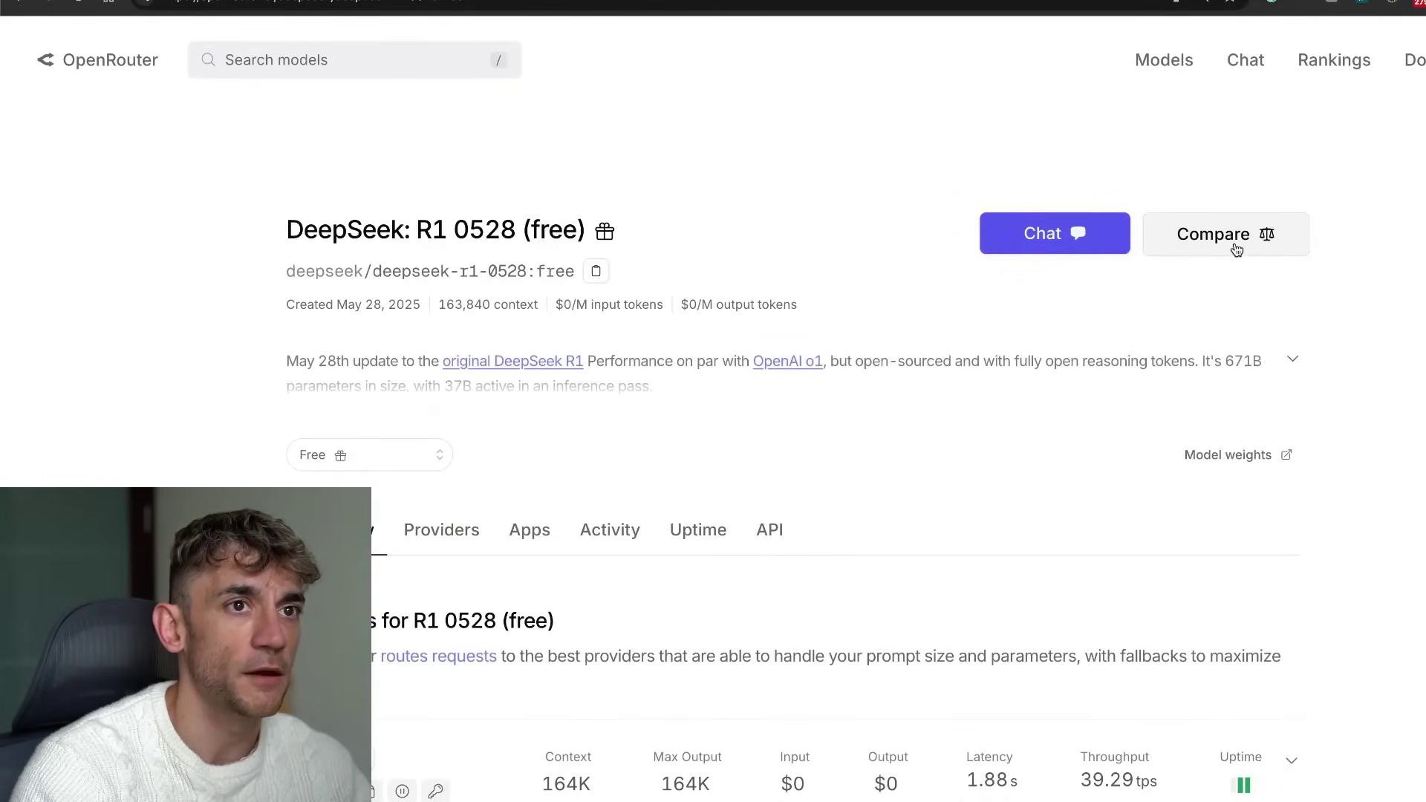
Open the Model Comparison page for DeepSeek: R1 0528 (free) and look over its details.
left_click(1072, 232)
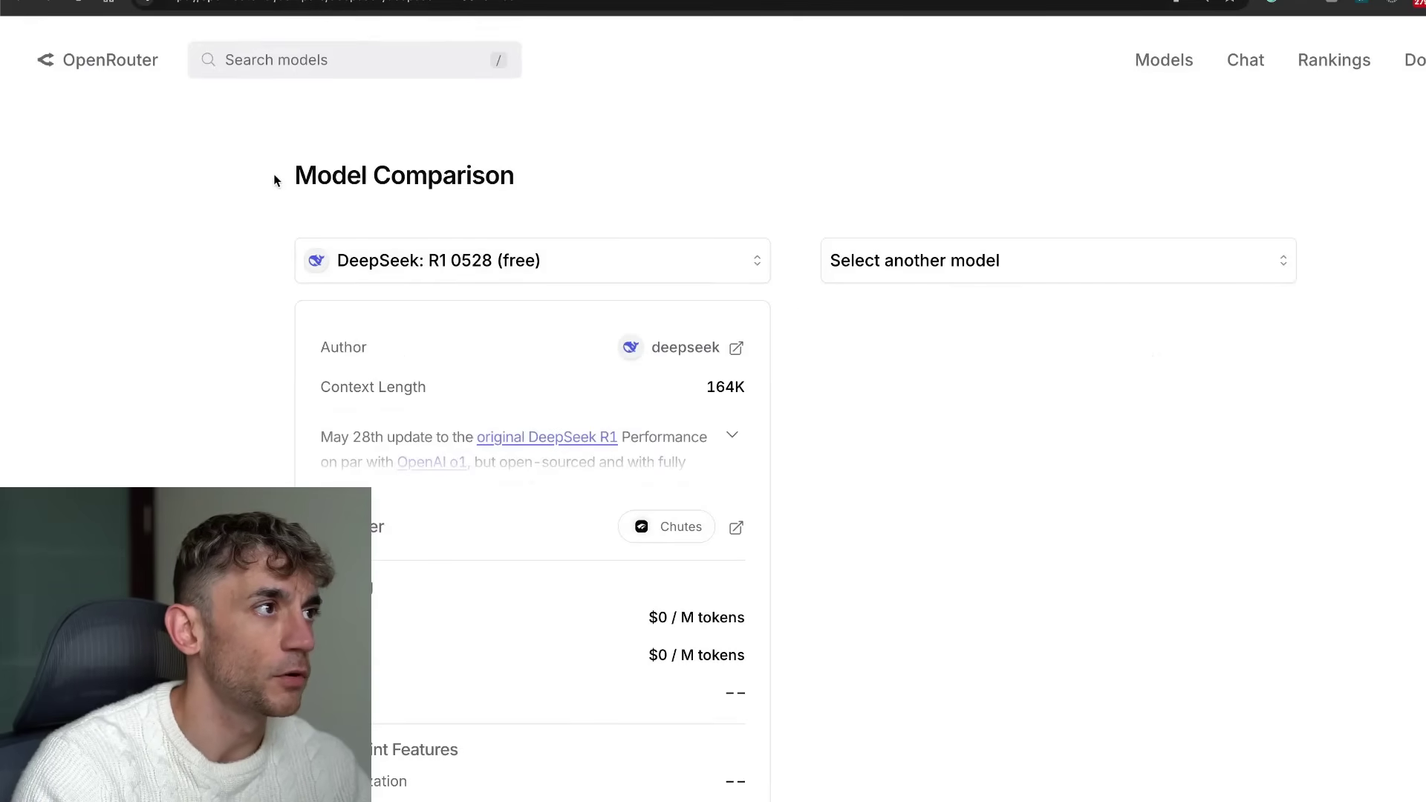
left_click_drag(274, 179, 616, 178)
scroll(666, 488, "down", 5)
scroll(877, 196, "up", 3)
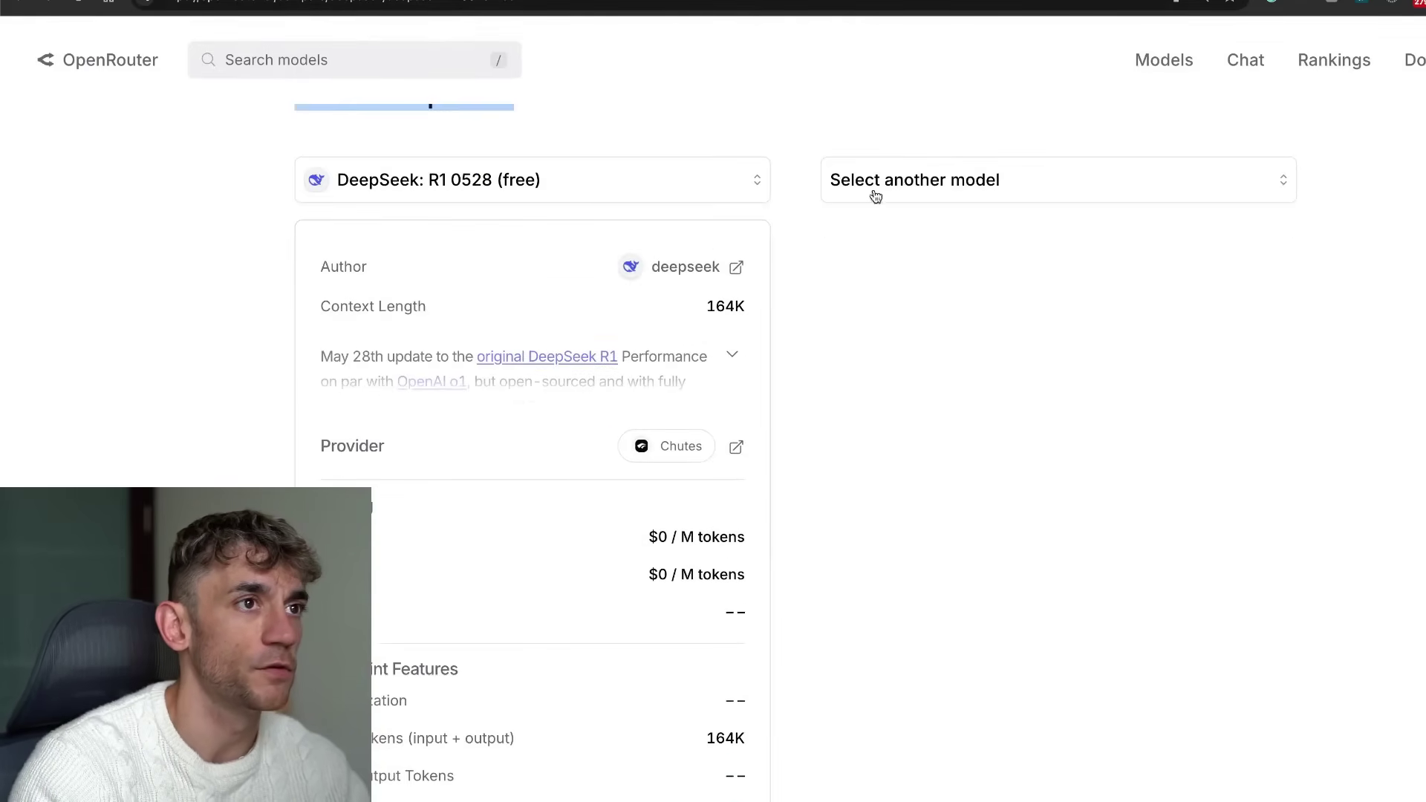
Search the comparison's second model list for "chatgpt" and "o3", and choose OpenAI: o3 as the second model.
left_click(876, 195)
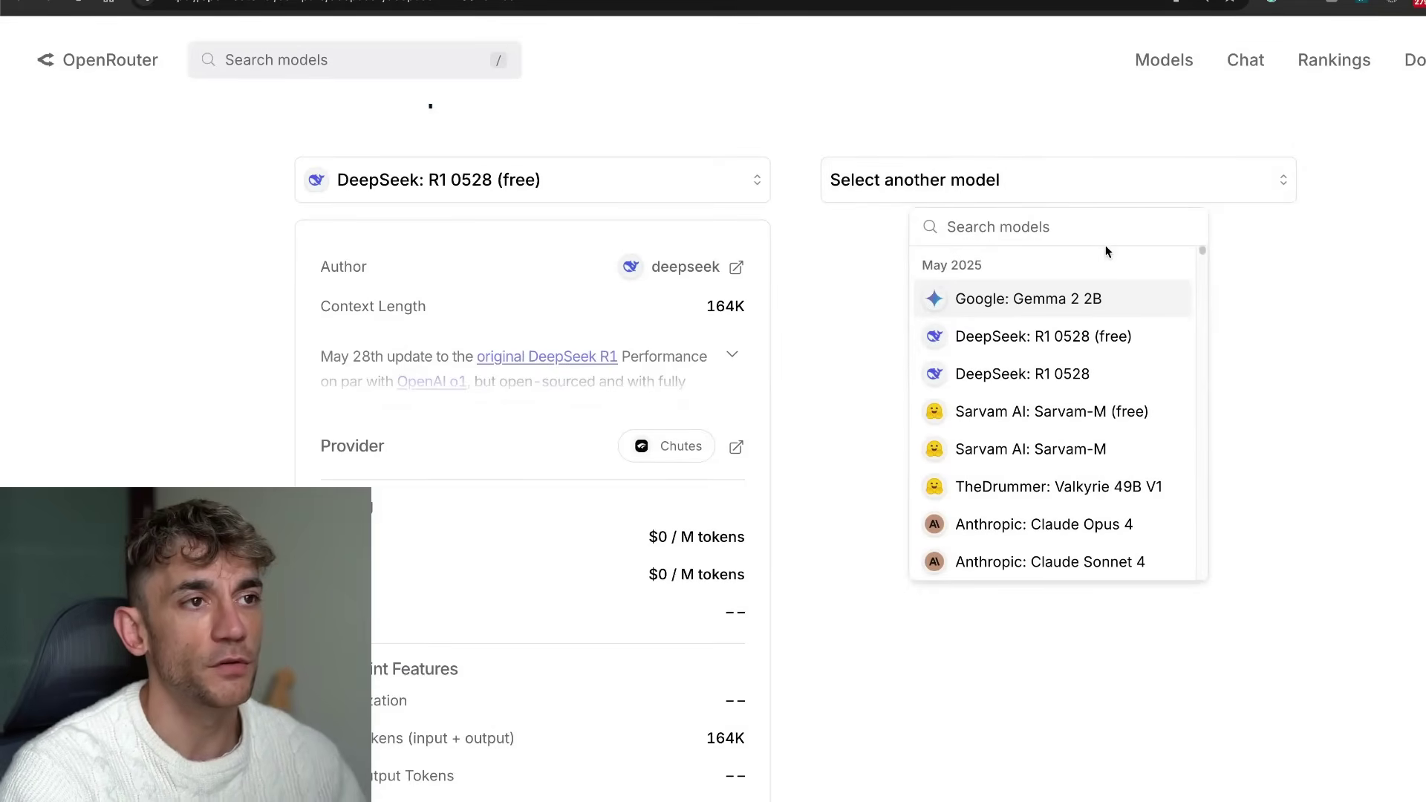
type("chatgpt")
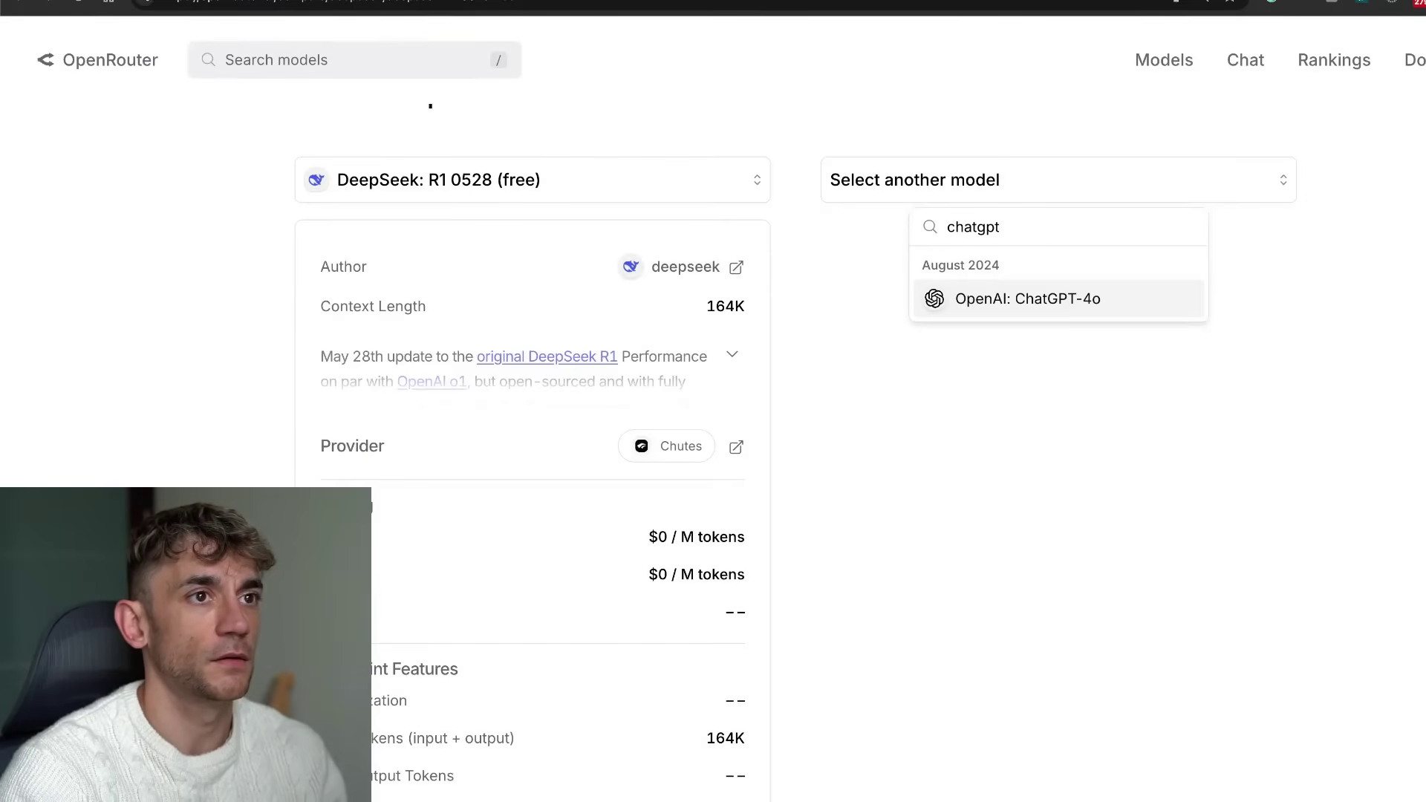
key("ctrl+a")
type("o3")
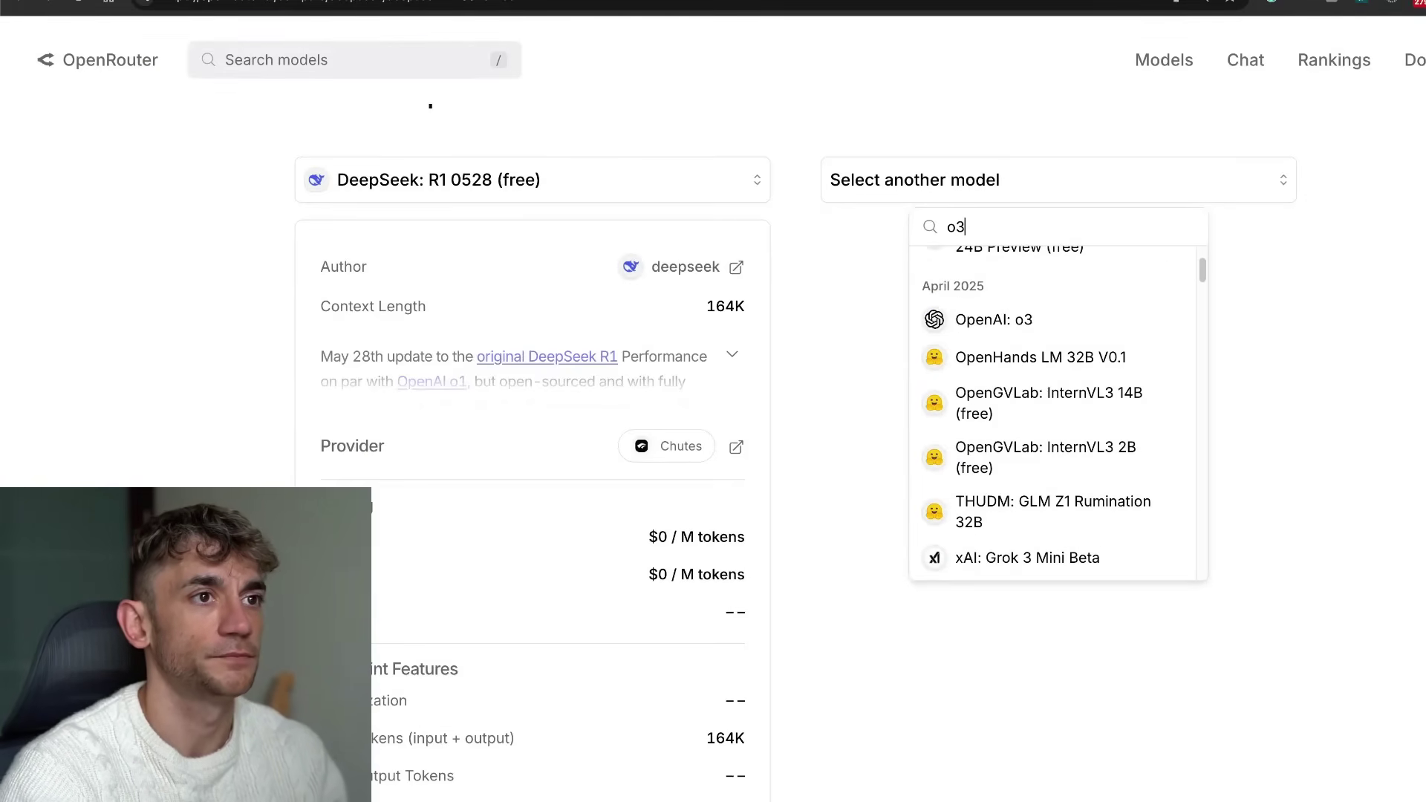
left_click(1051, 313)
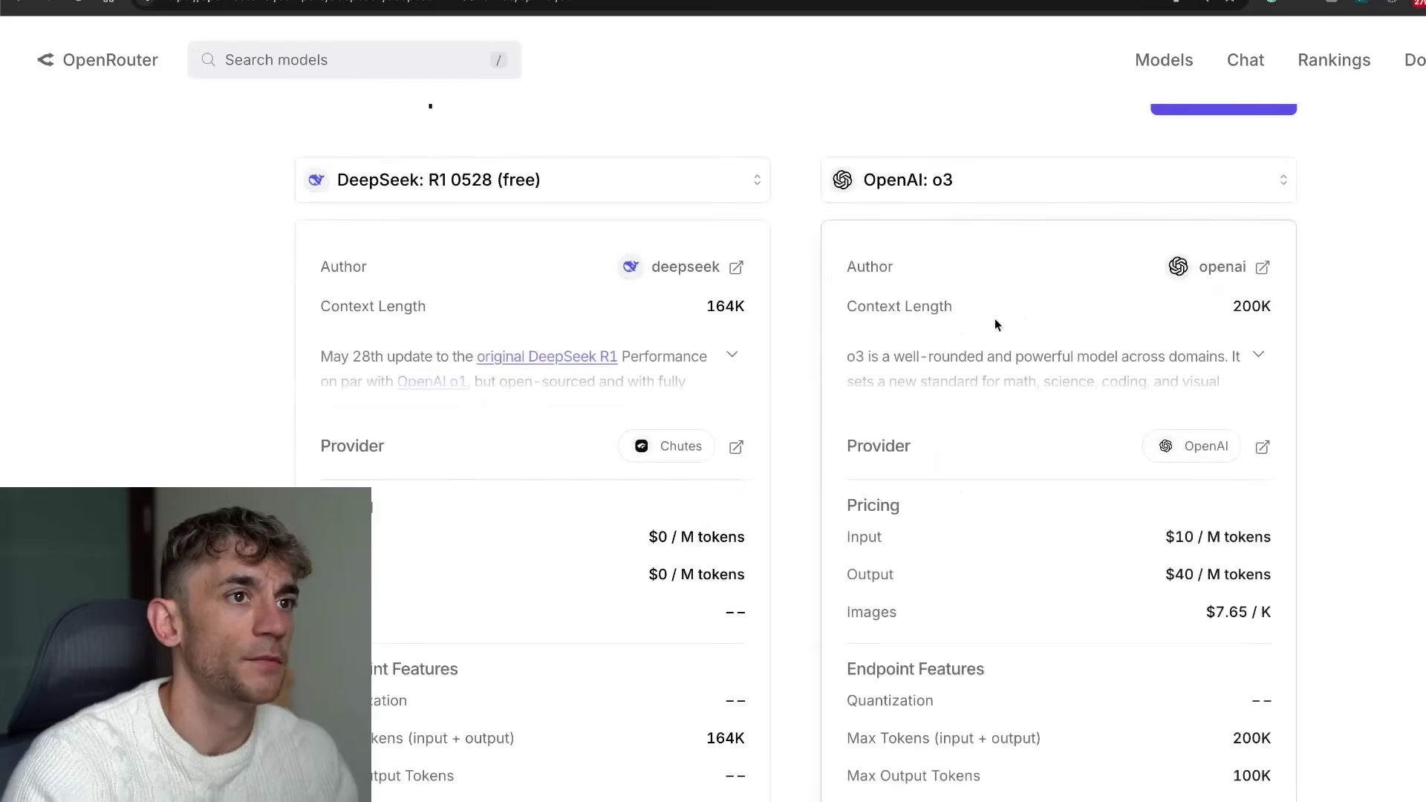
Compare both models' context length, pricing and endpoint features, highlighting DeepSeek's context length and input price.
triple_click(366, 308)
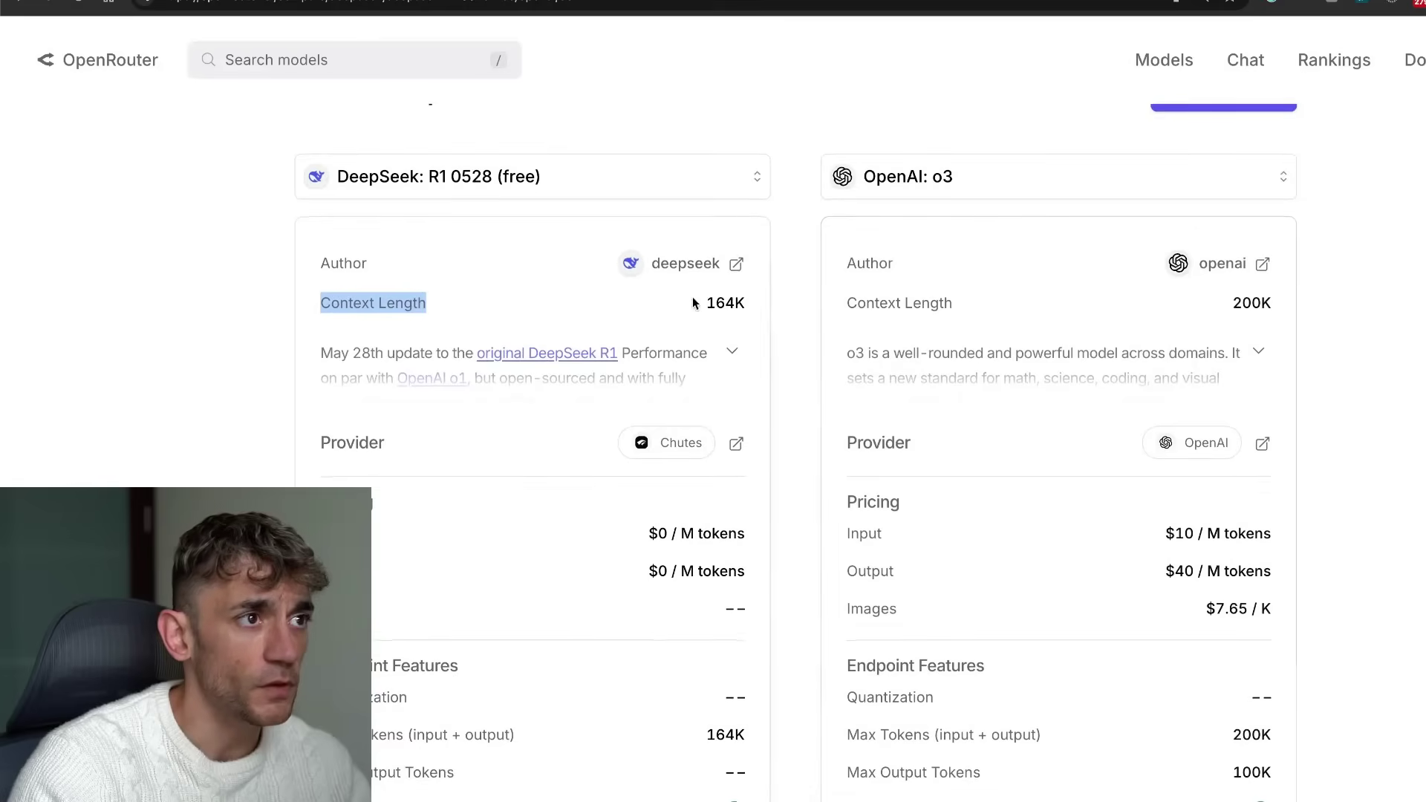
left_click_drag(702, 303, 754, 302)
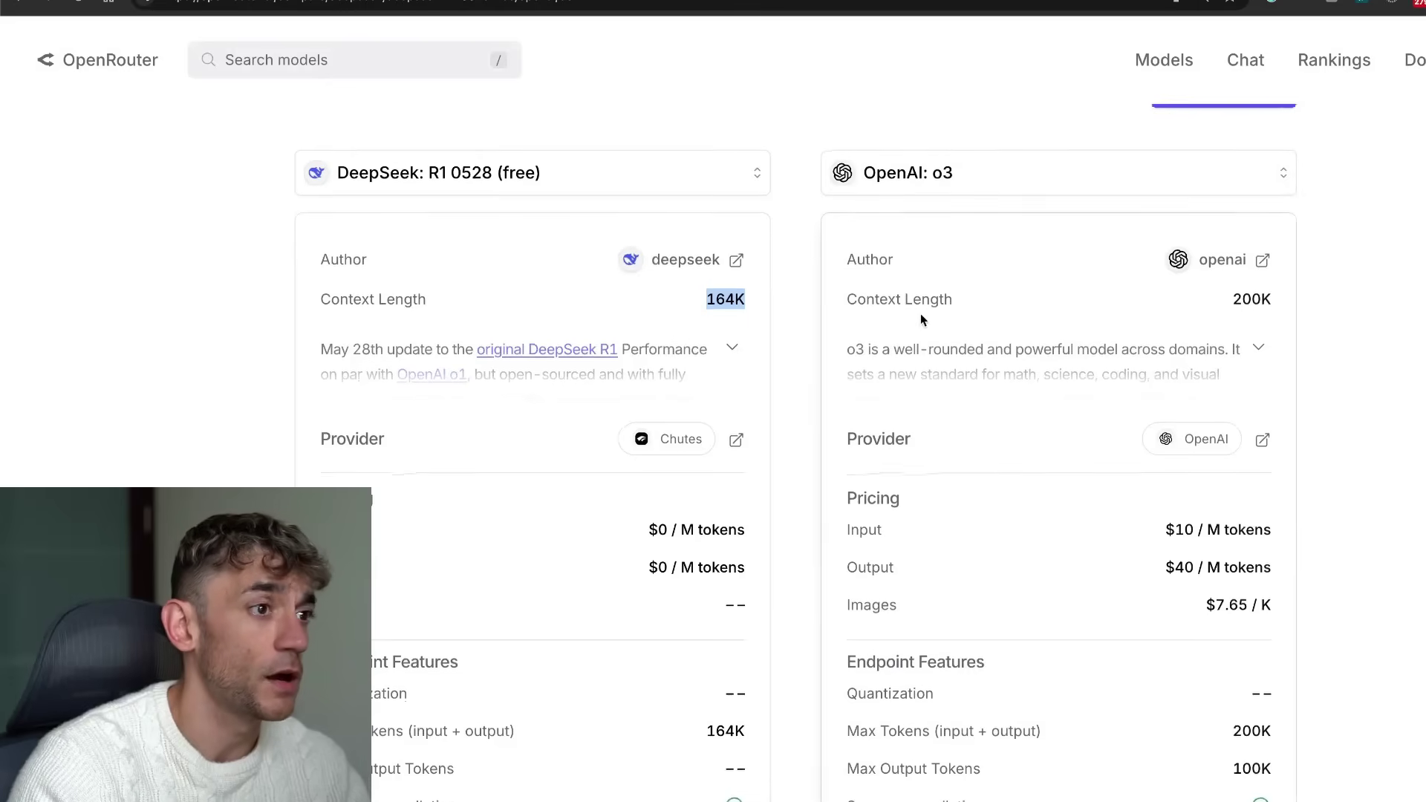
scroll(1051, 372, "down", 2)
scroll(707, 439, "down", 2)
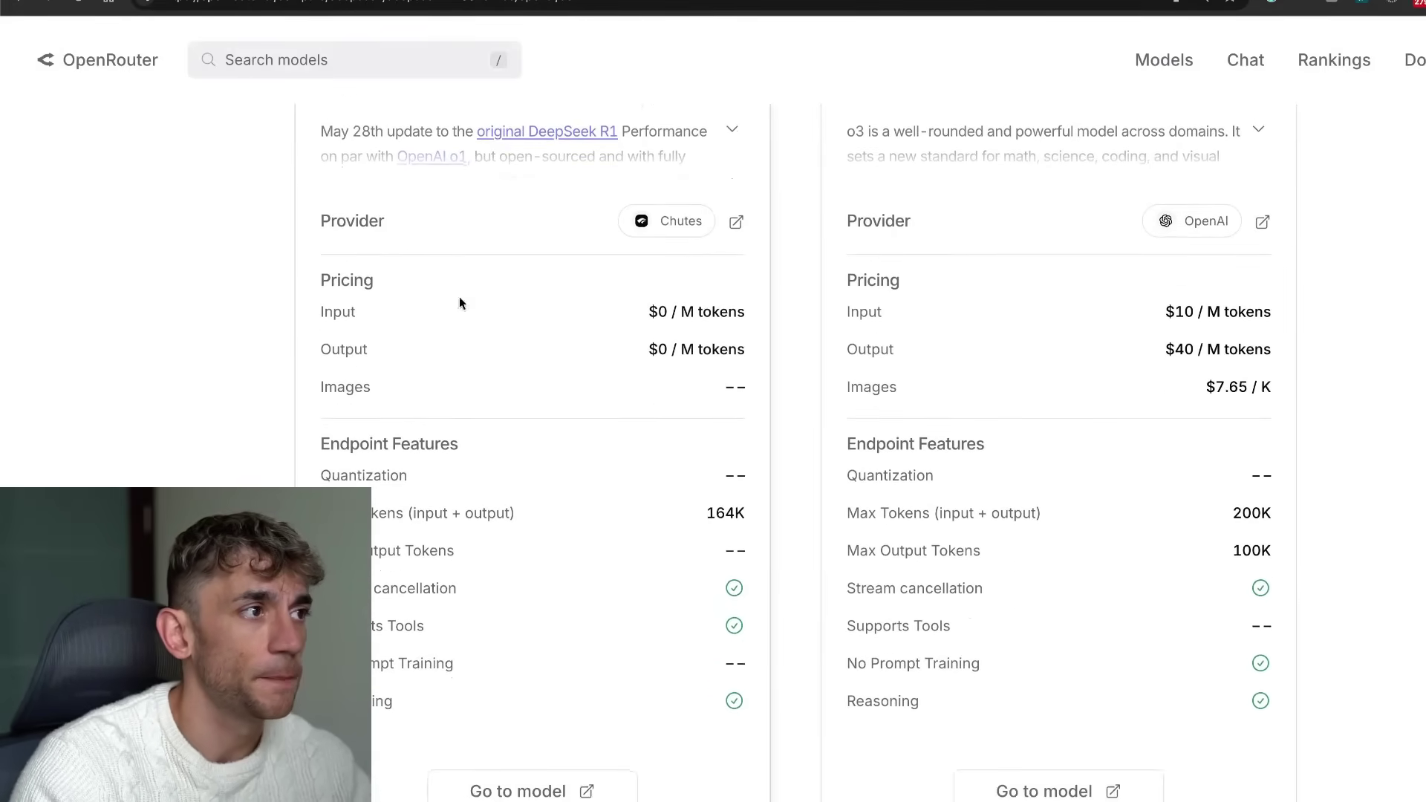
left_click_drag(307, 276, 458, 320)
scroll(1173, 328, "up", 2)
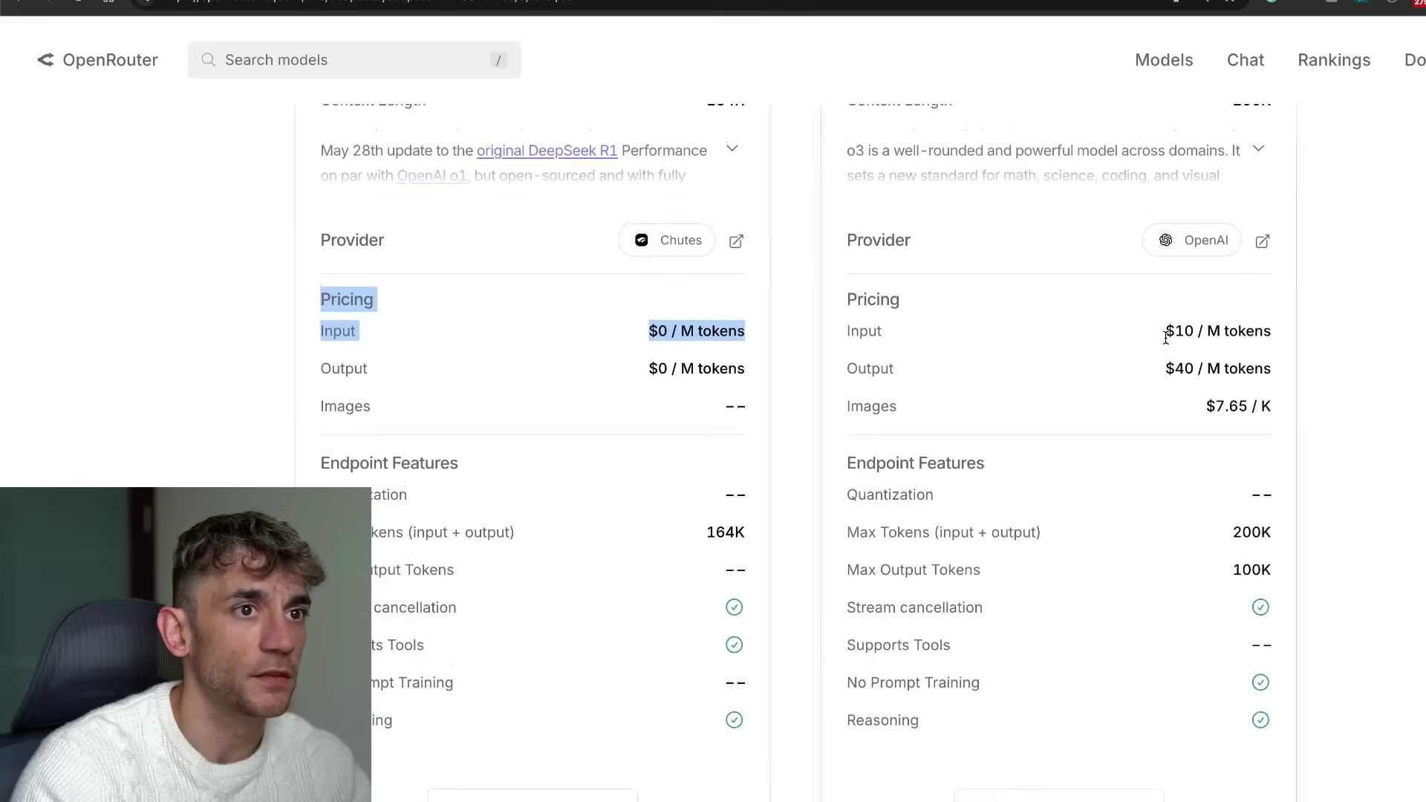
scroll(810, 453, "up", 3)
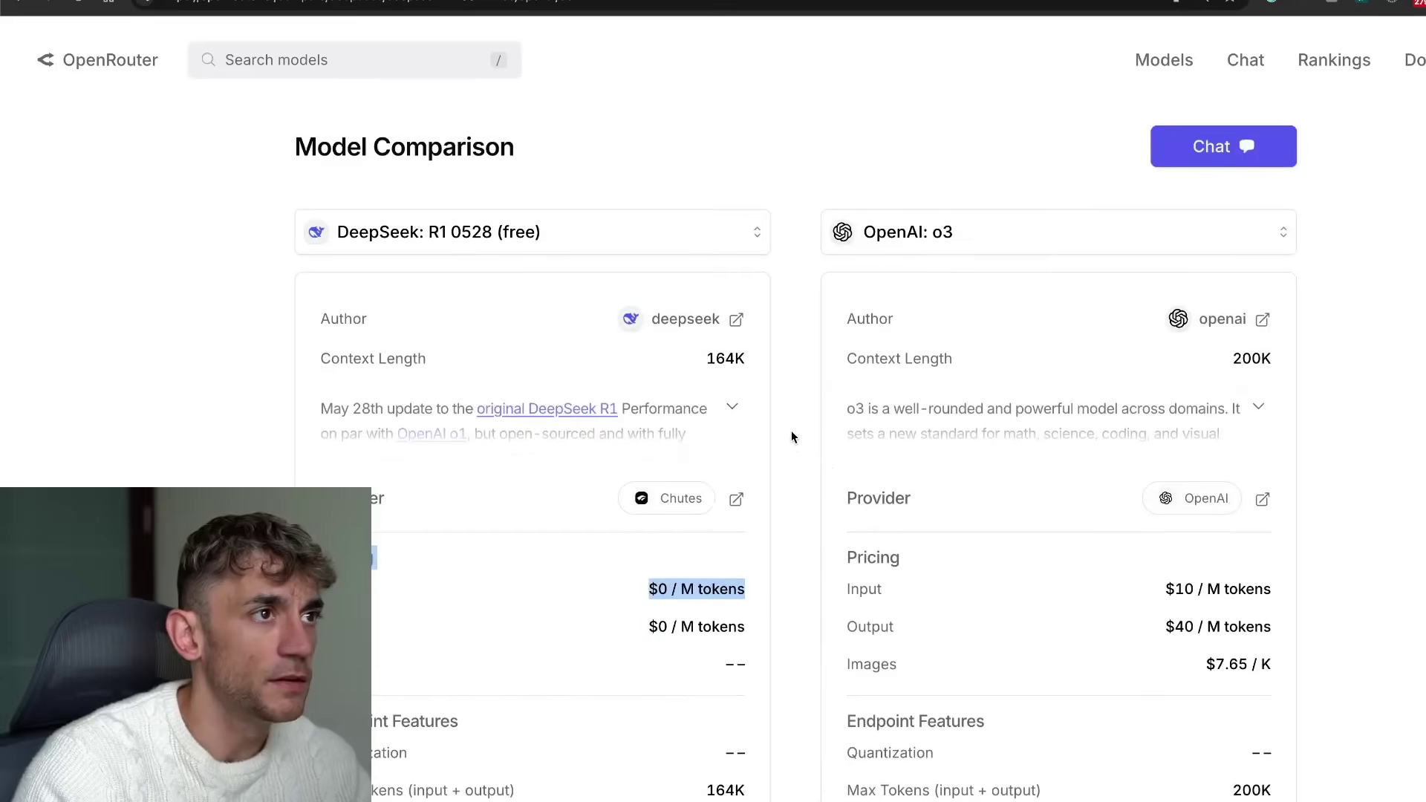
scroll(787, 438, "down", 5)
scroll(746, 600, "down", 3)
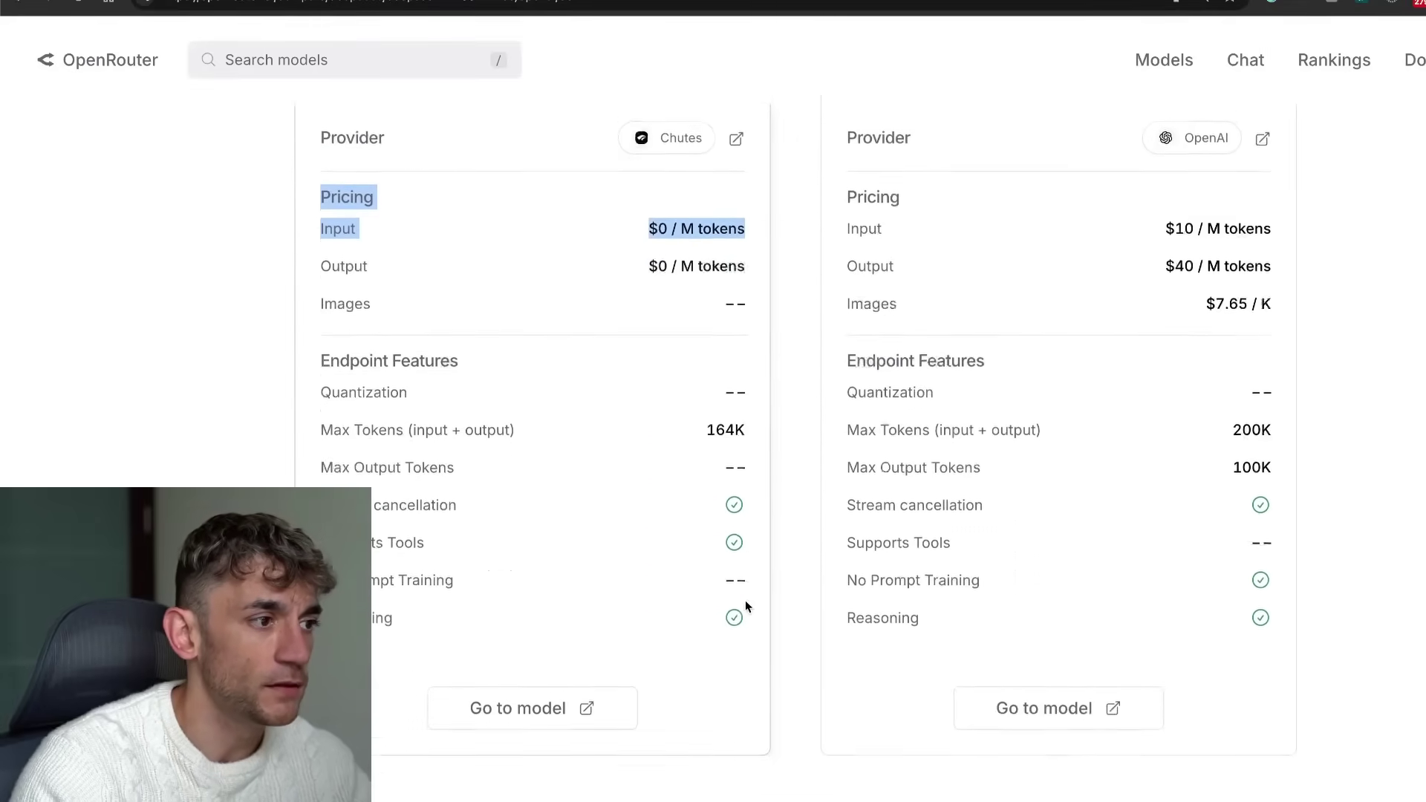
scroll(564, 707, "up", 3)
scroll(562, 707, "down", 3)
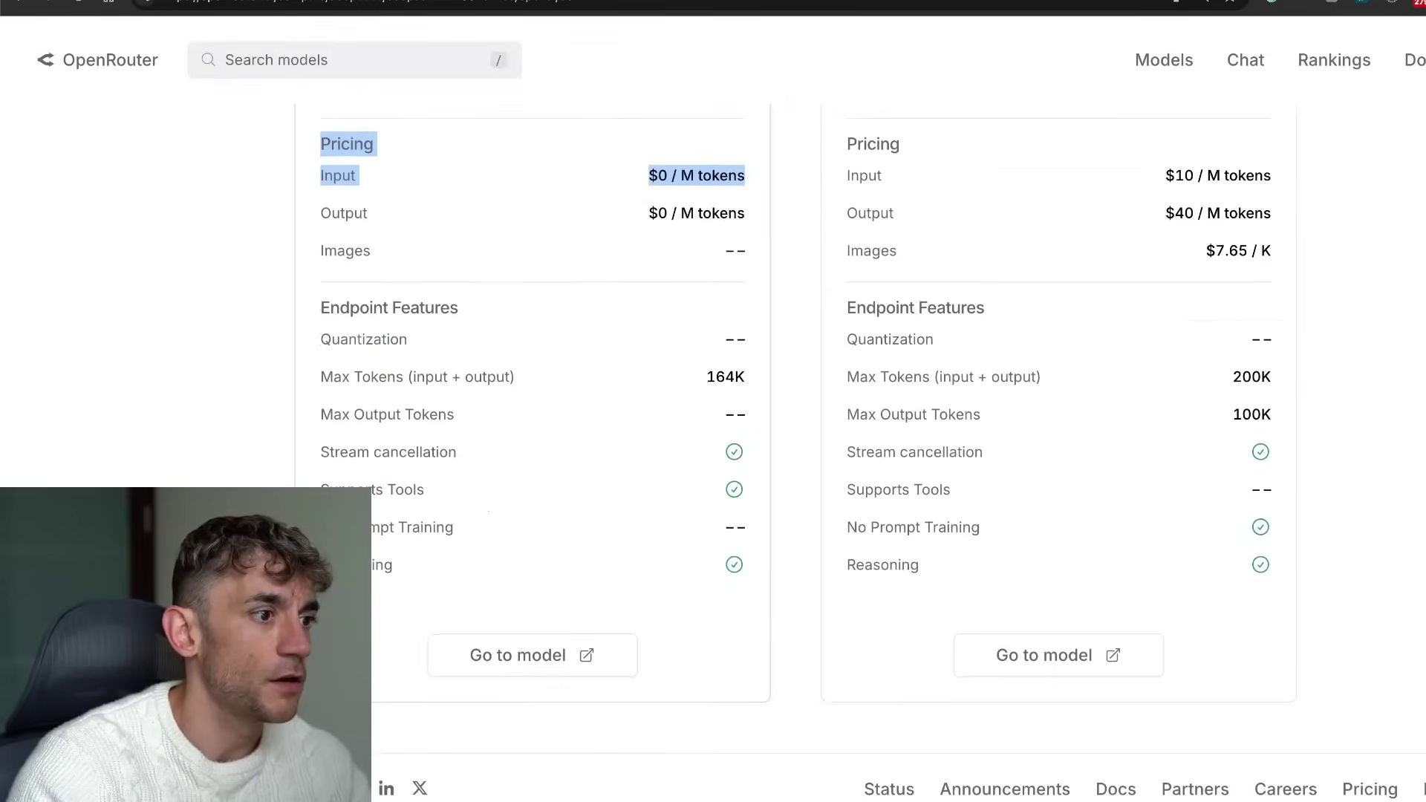
Go to the DeepSeek: R1 0528 (free) model, open a chat with it and view the chat's extra options.
left_click(533, 656)
left_click(1058, 239)
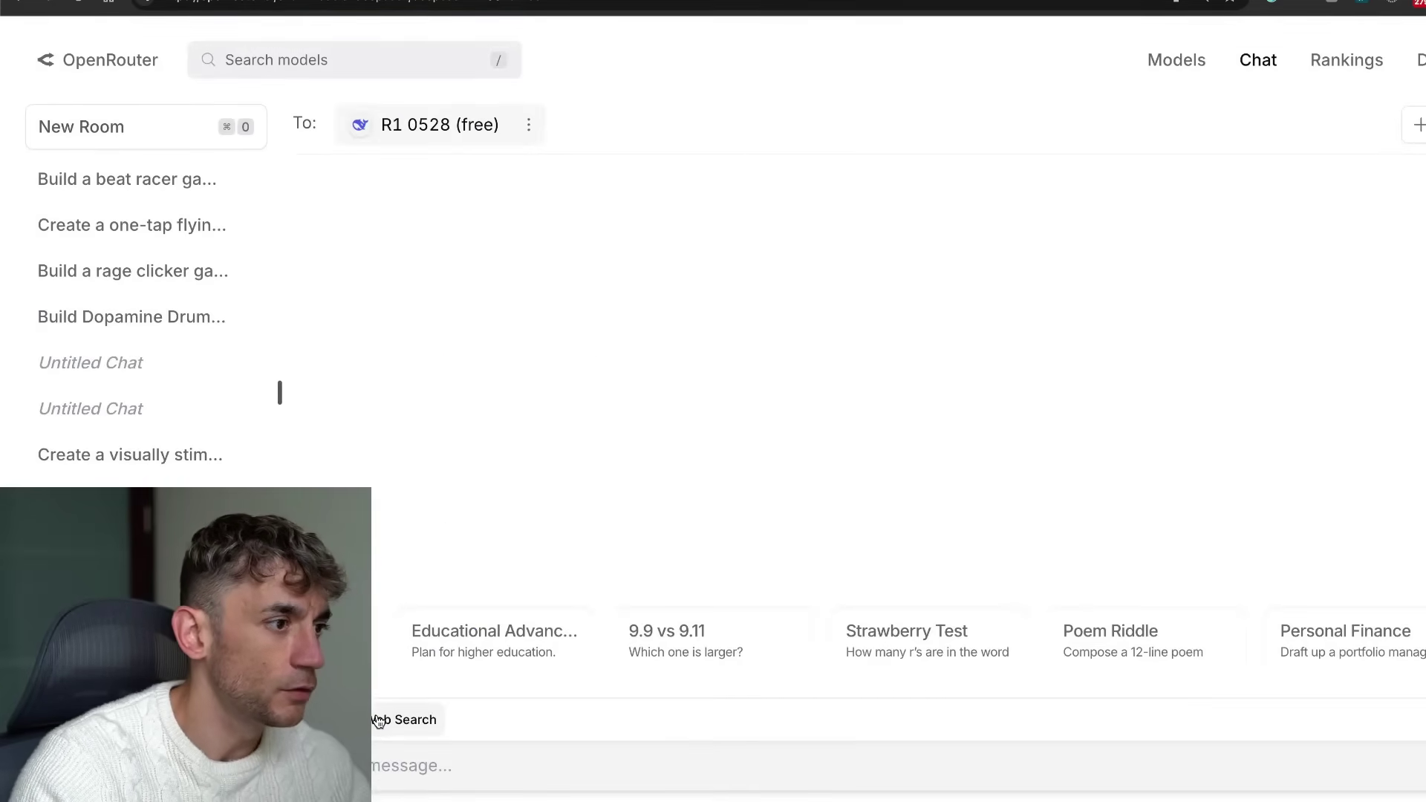
left_click(312, 718)
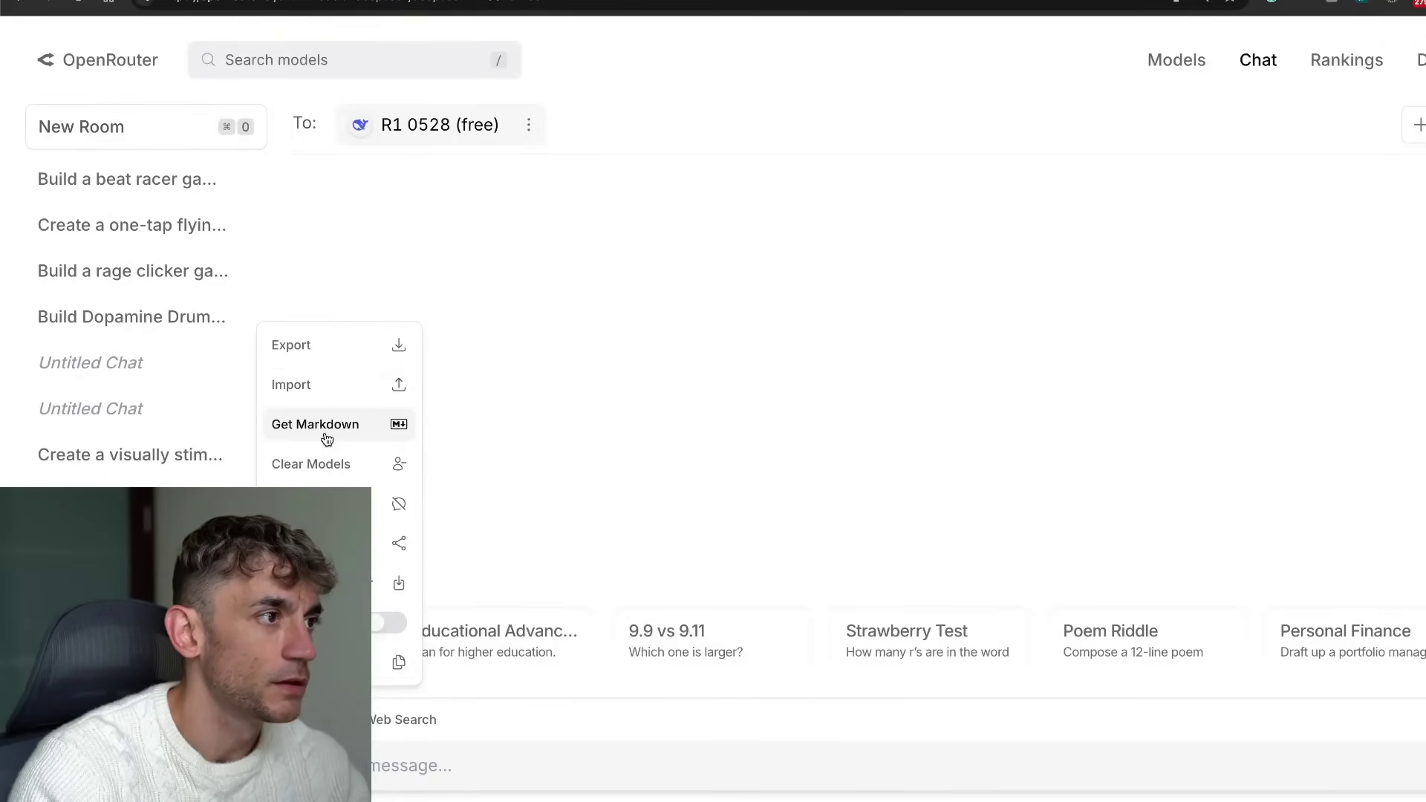
left_click(493, 756)
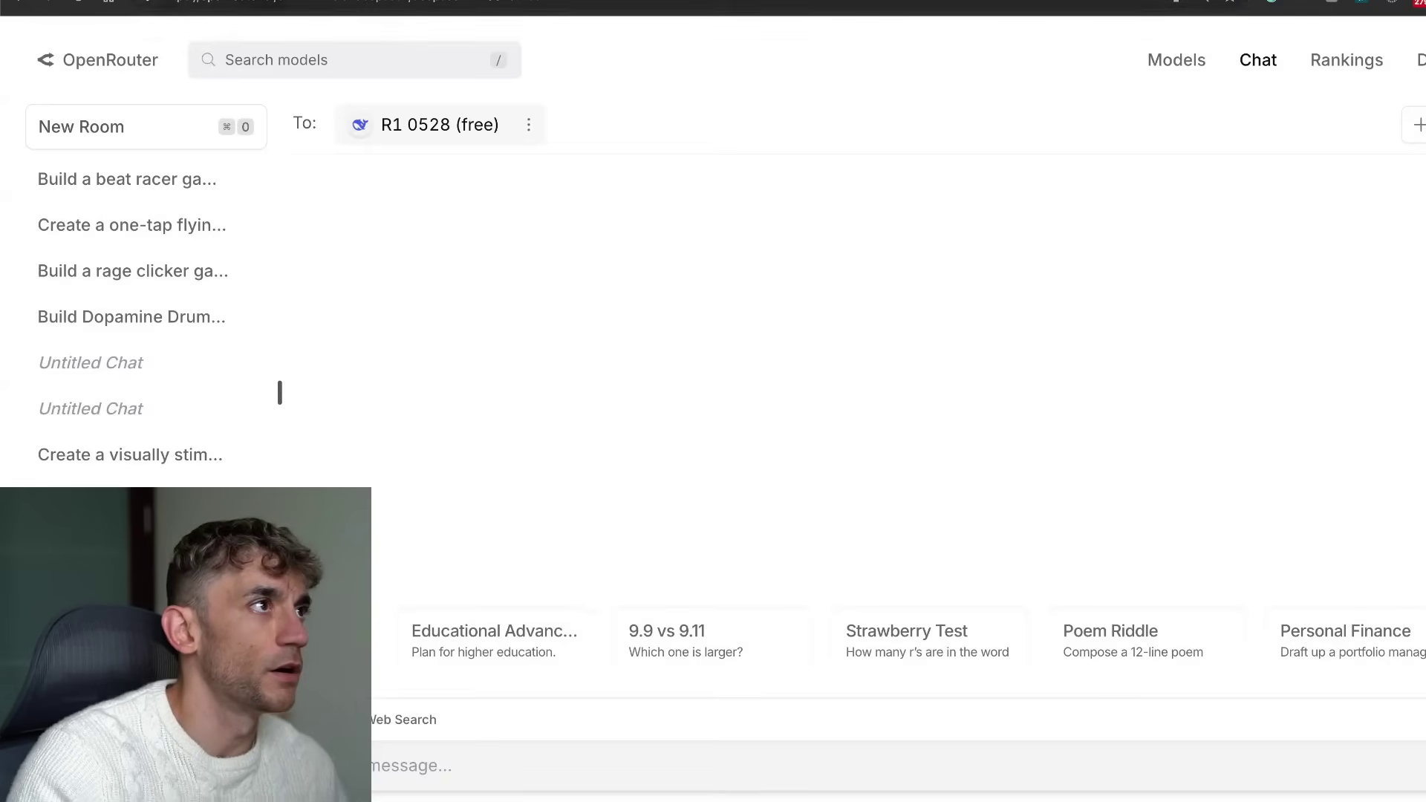
Switch to the AI Success Lab classroom, find "claude" on the page and view the lesson comparing Claude 4 with Gemini 2.5.
key("ctrl+Tab")
key("ctrl+f")
type("claude")
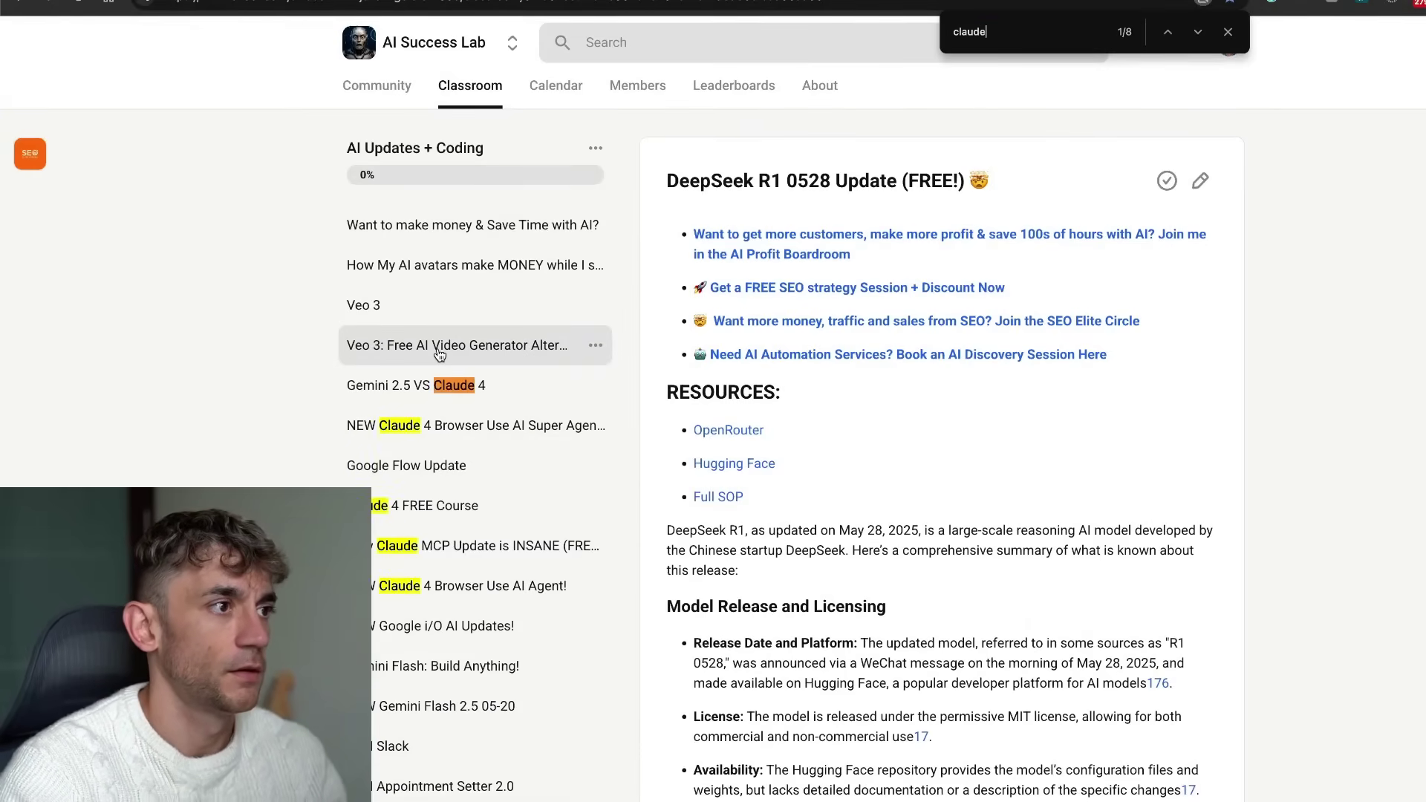
key("Escape")
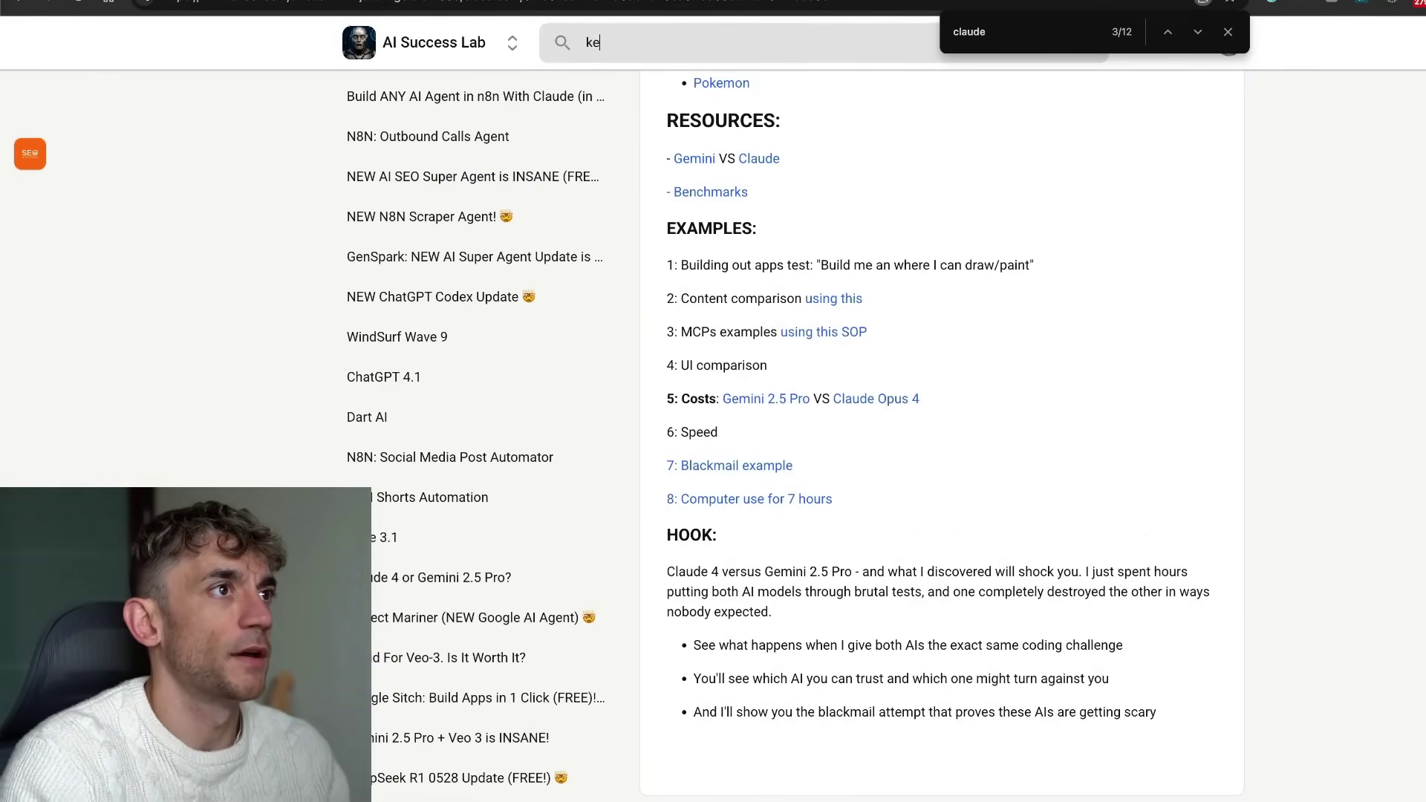
key("Return")
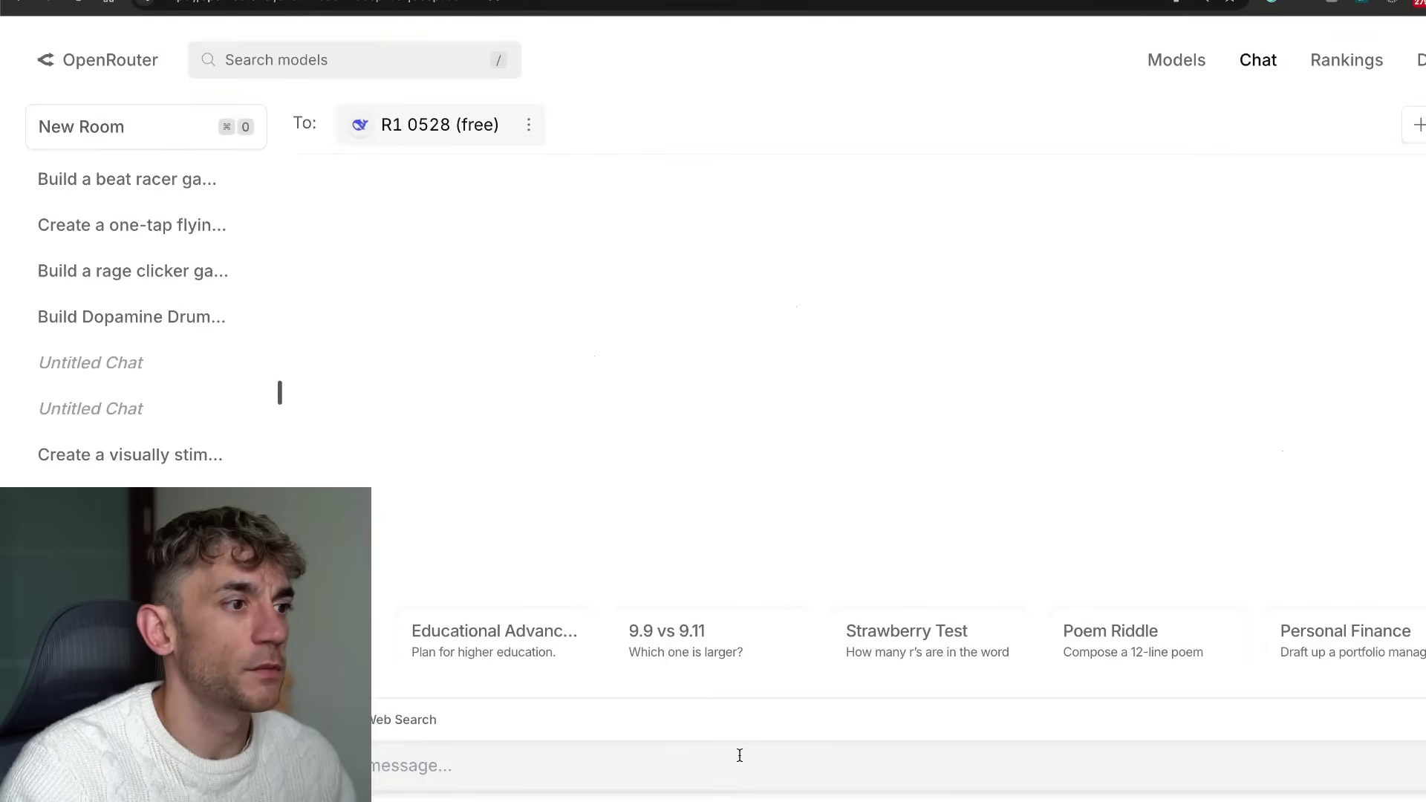
Return to OpenRouter, start a new chat room, ask R1 0528 (free) to build out a flashing keyword game, and look through its reasoning.
key("super+0")
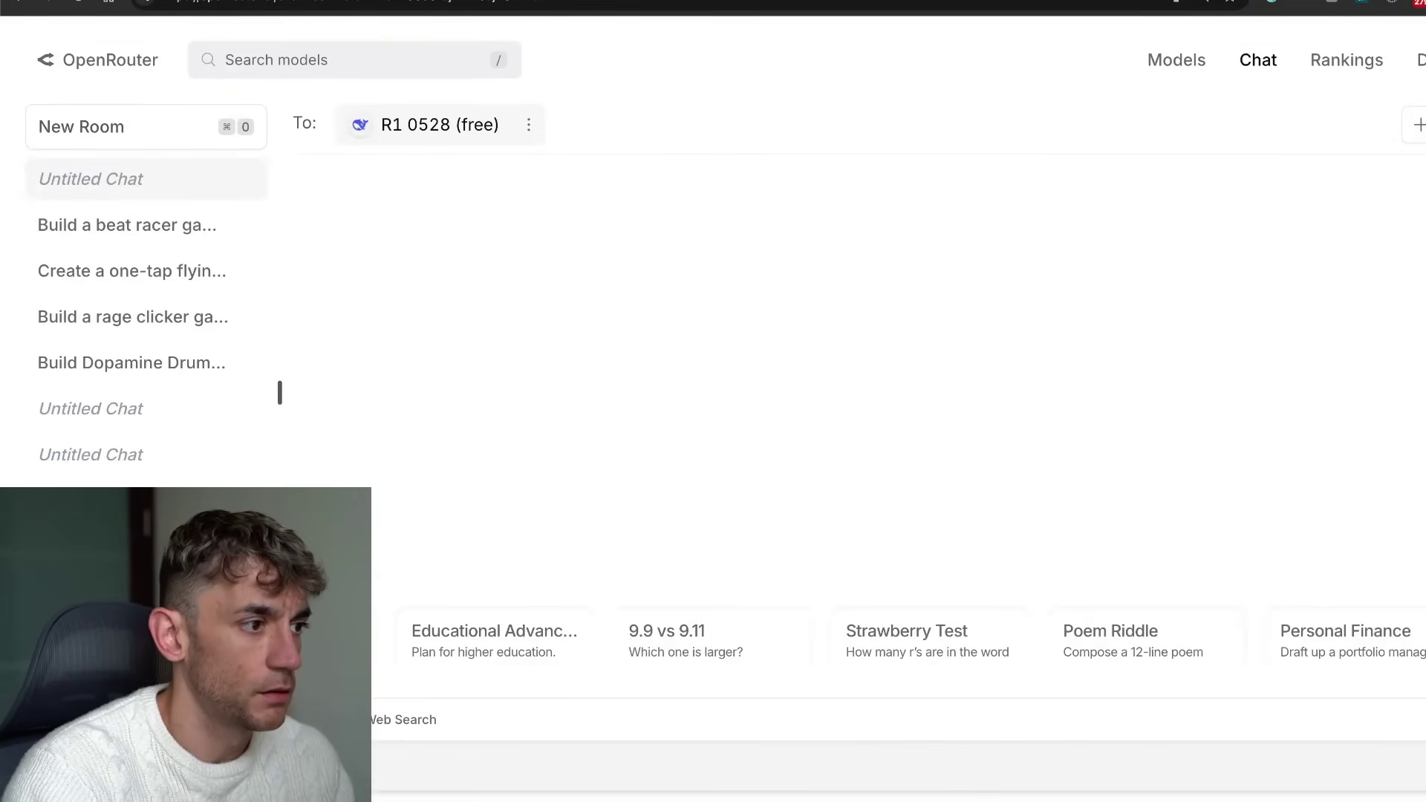
type("ut a flashing keyword game with prompts")
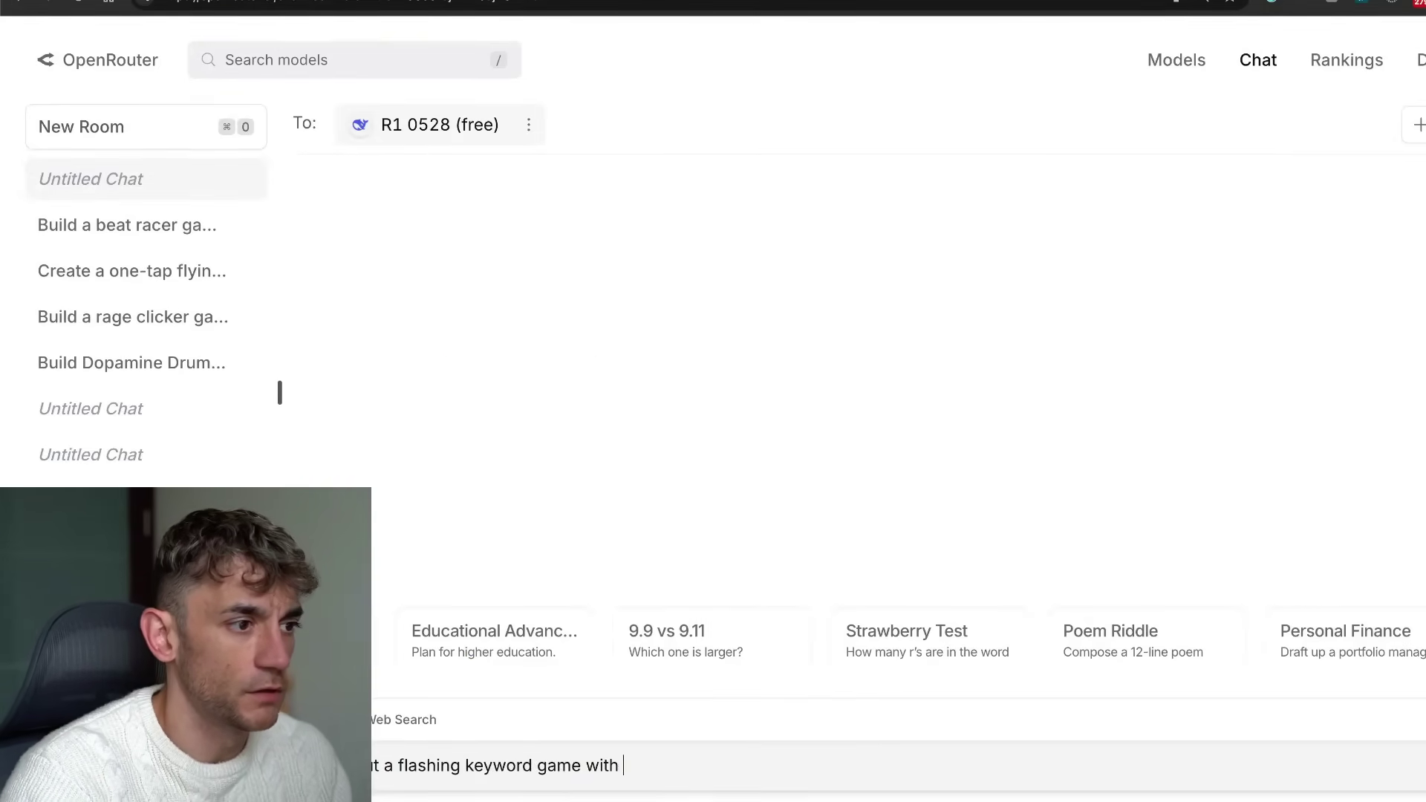
key("Return")
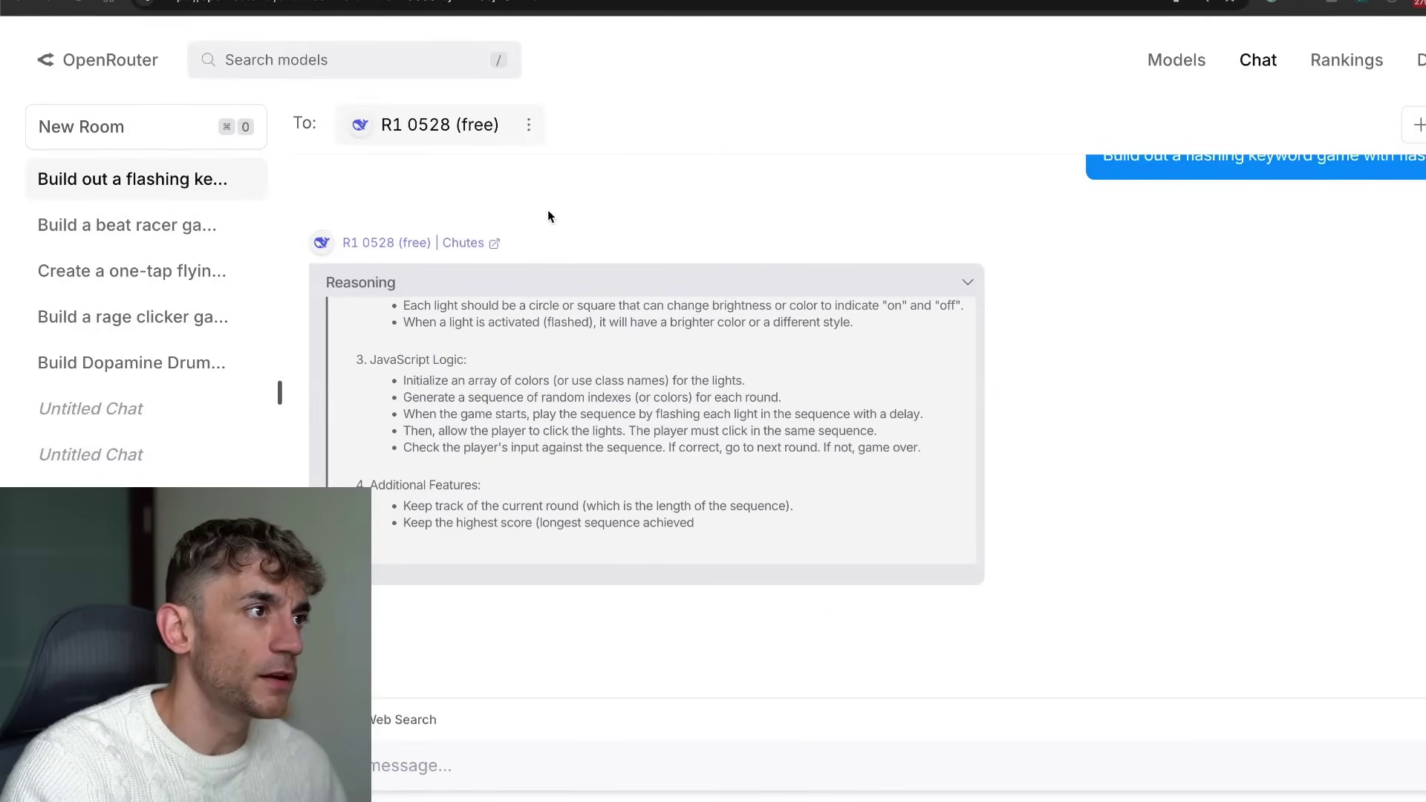
scroll(460, 409, "up", 10)
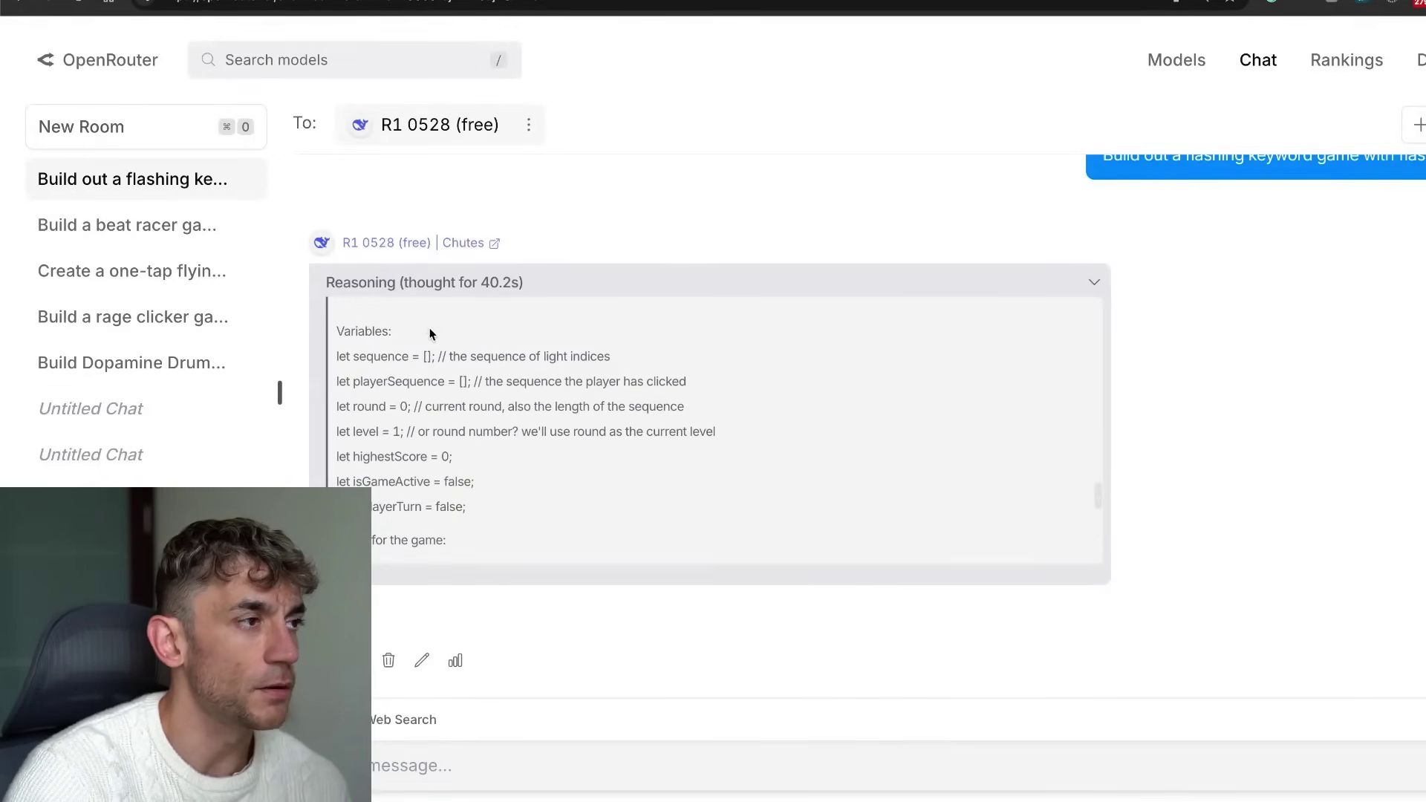
scroll(739, 426, "down", 10)
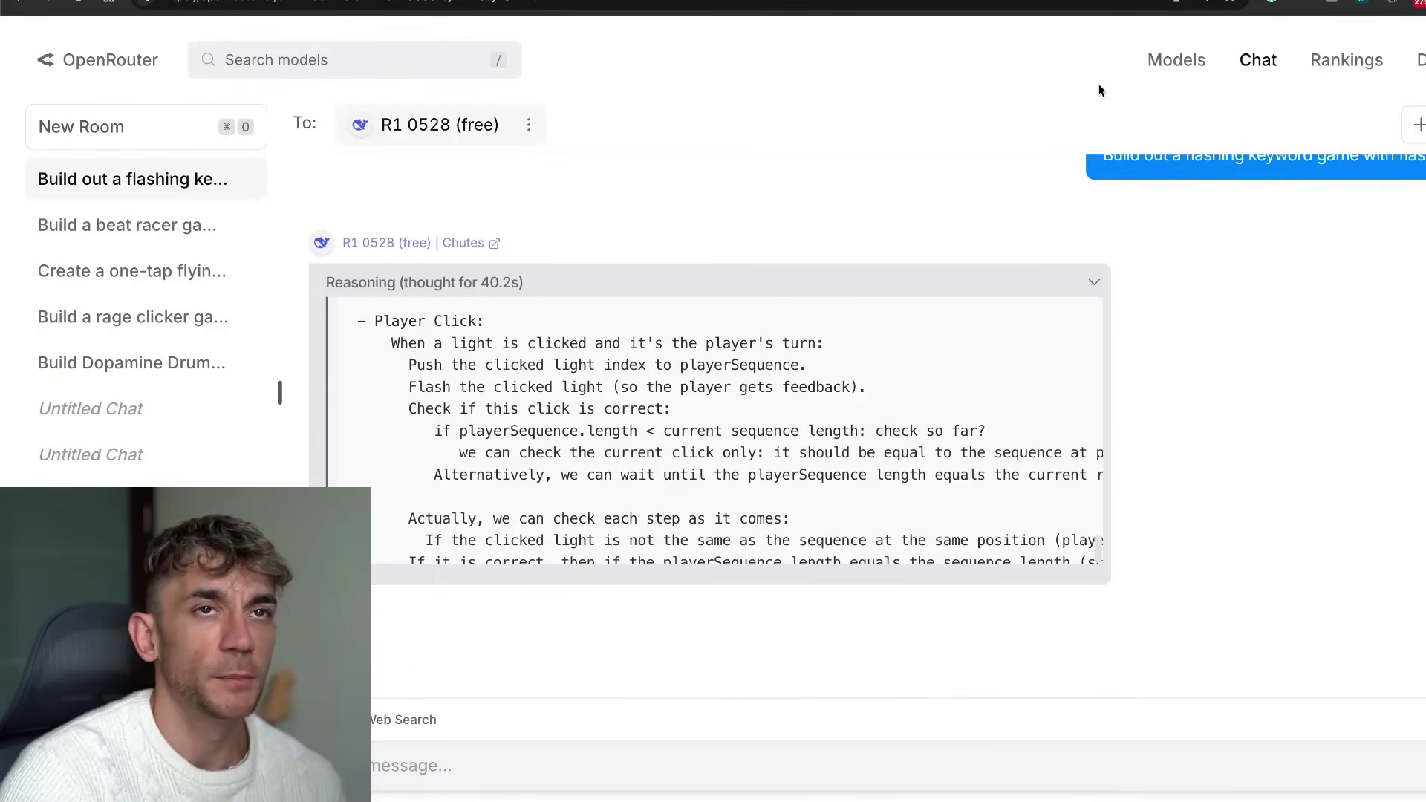
Open DeepSeek's own chat in a new tab, toggle DeepThink (R1) off and on, and view the DeepSeek home page.
key("super+t")
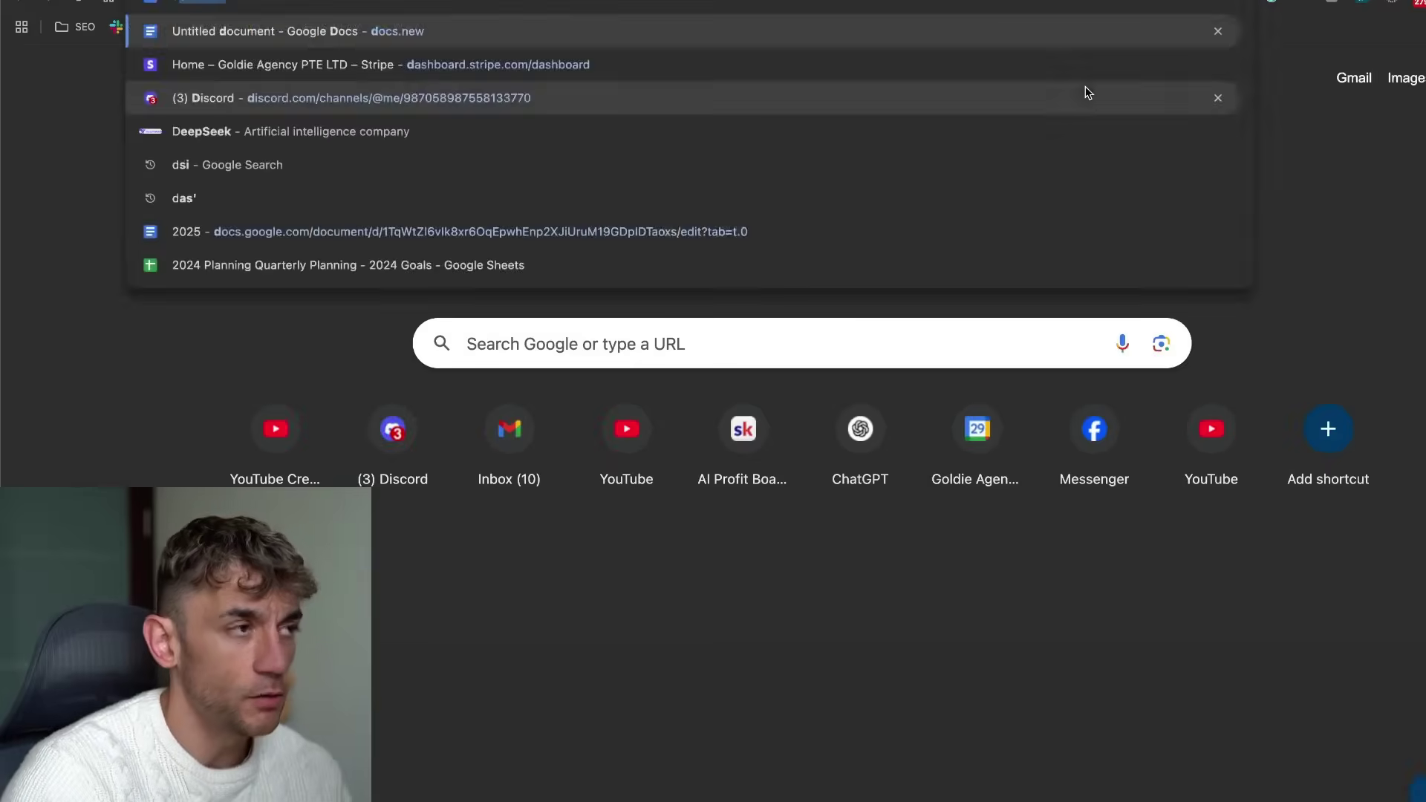
type("deep")
key("Return")
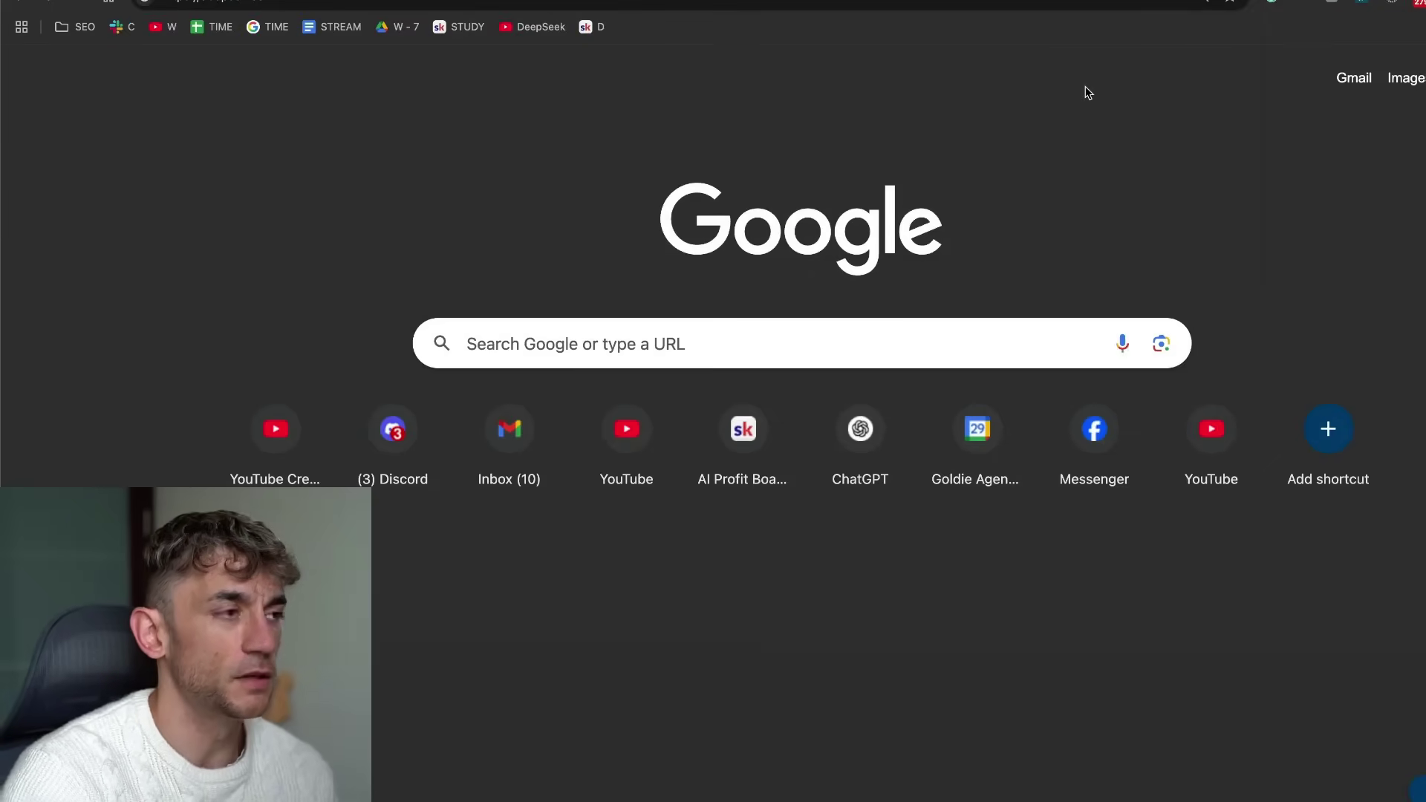
key("super+l")
type("deepseek")
key("Return")
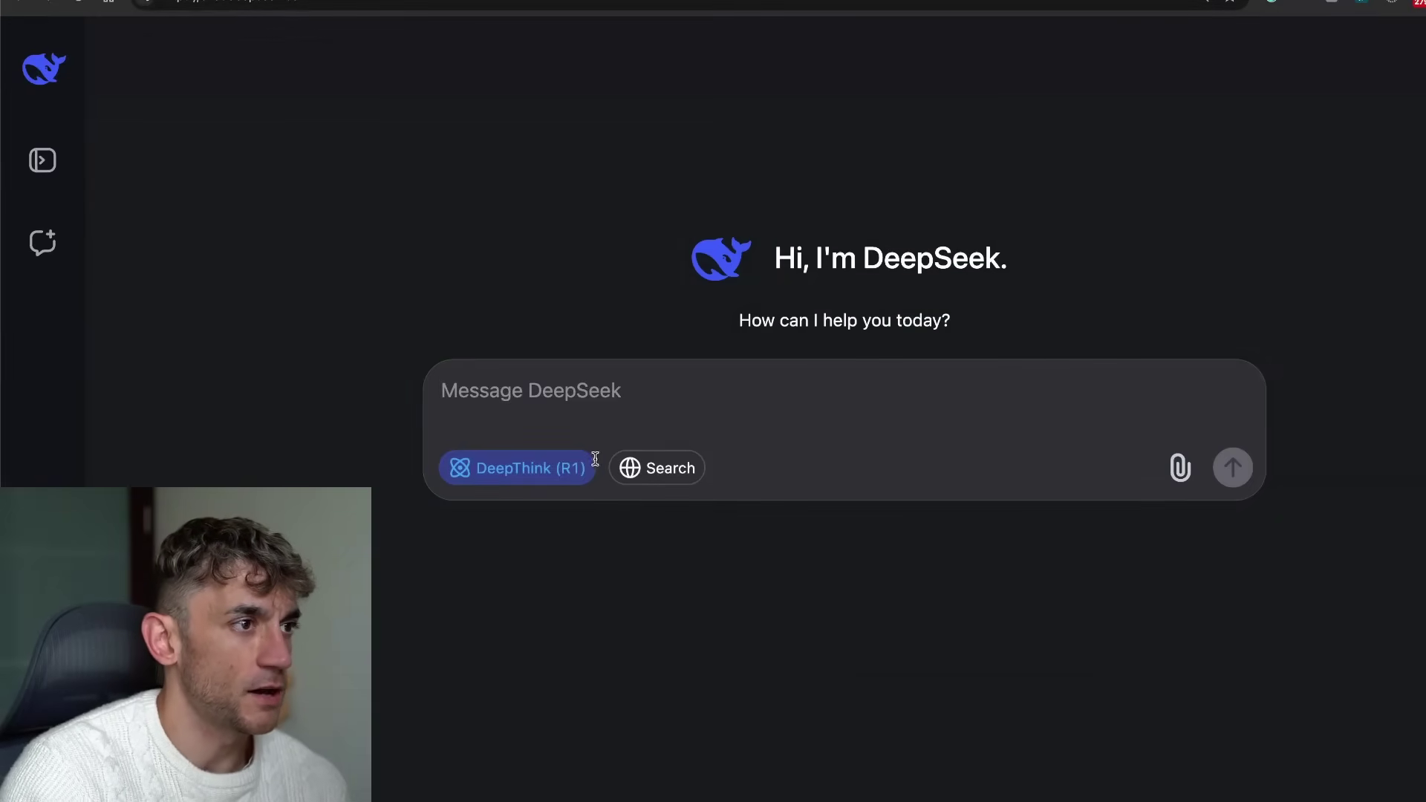
left_click(591, 464)
left_click(591, 461)
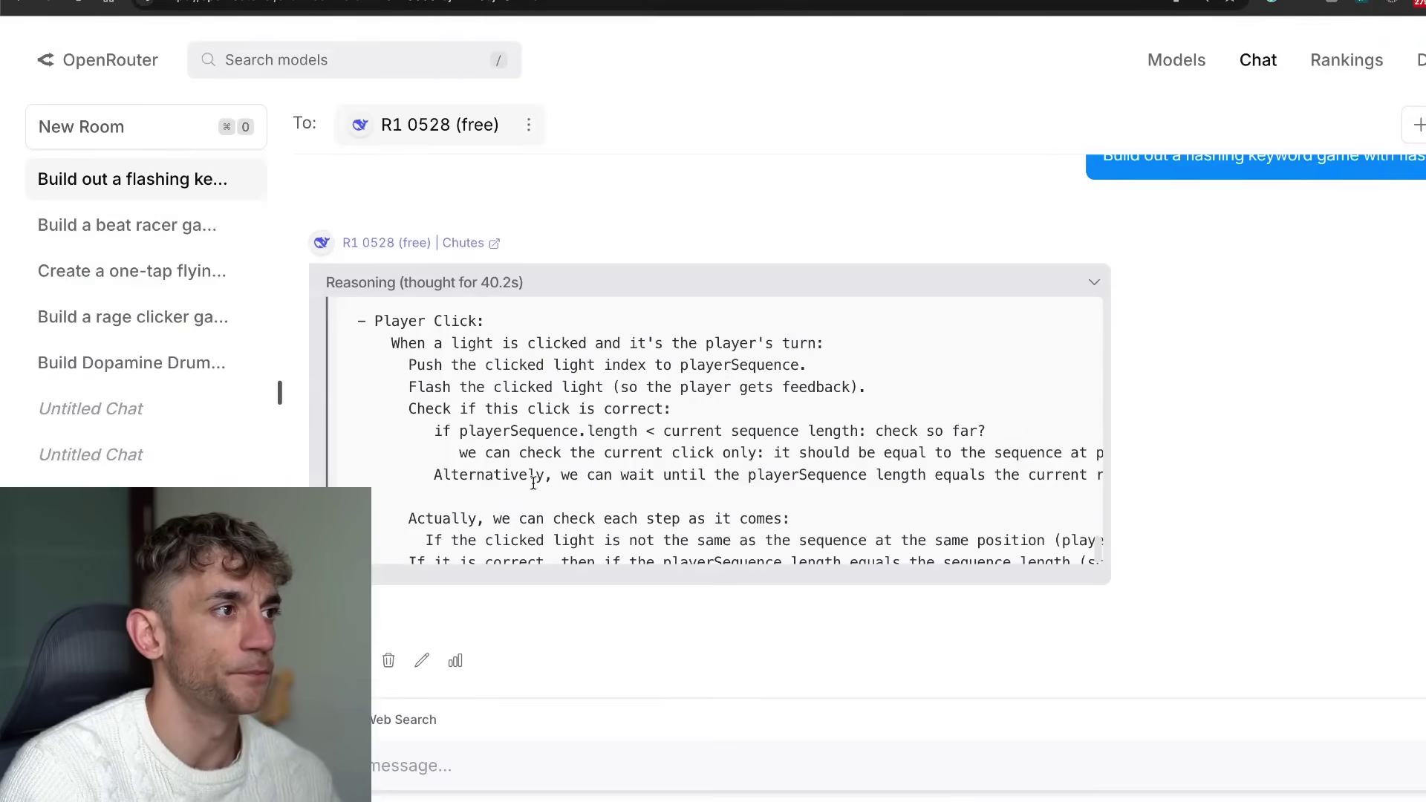
Examine the full reasoning in R1 0528 (free)'s reply about the flashing keyword game on OpenRouter.
scroll(533, 484, "down", 10)
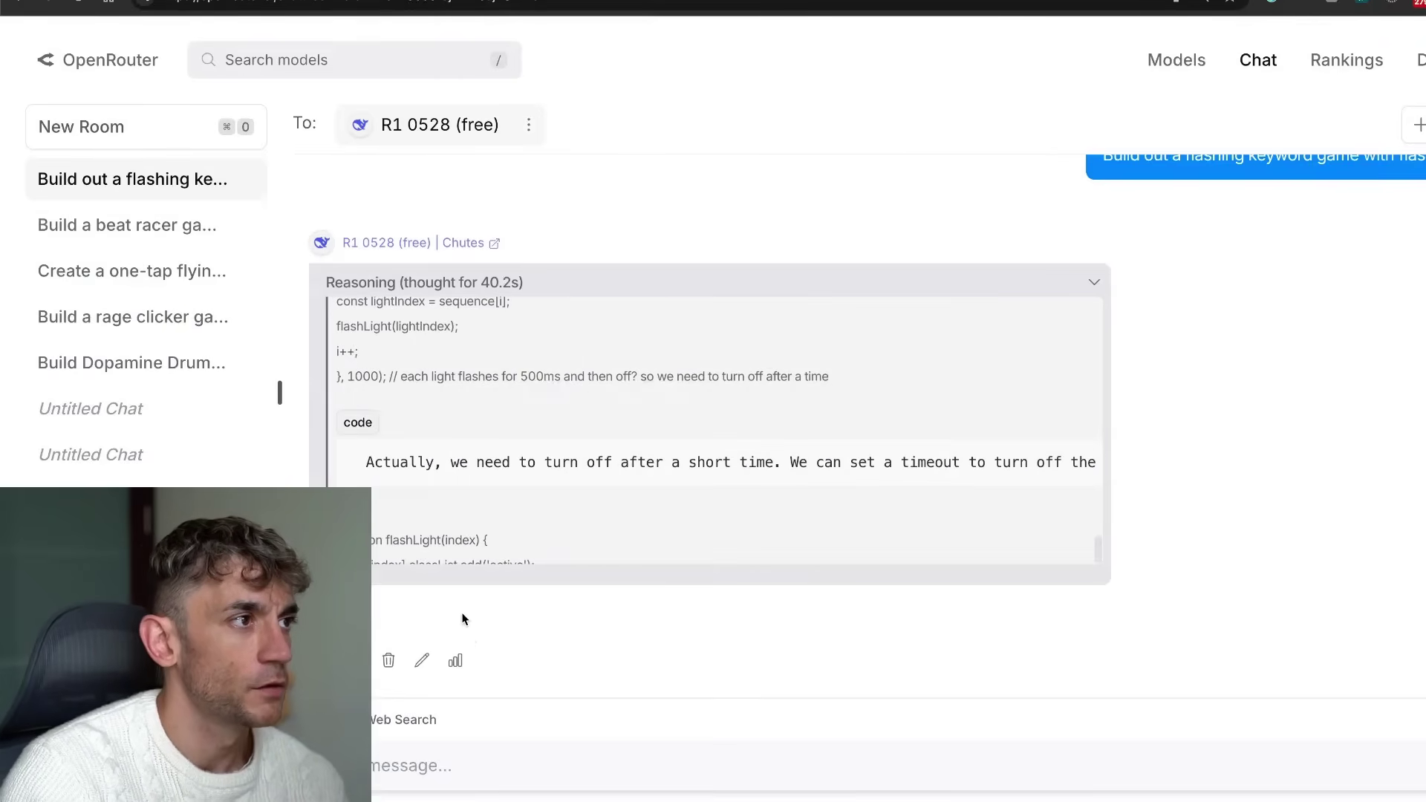
scroll(586, 467, "down", 10)
scroll(617, 477, "down", 1)
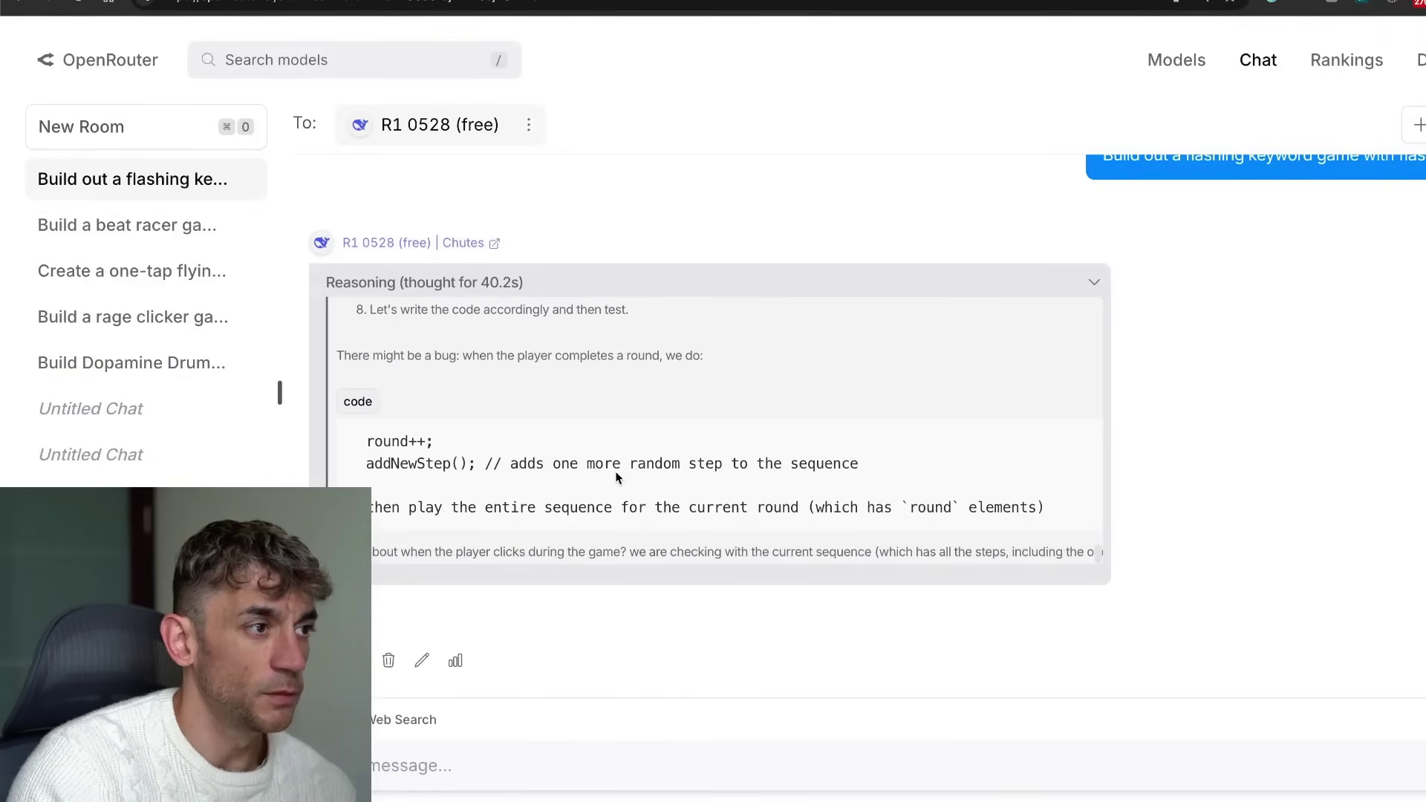
scroll(712, 467, "down", 1)
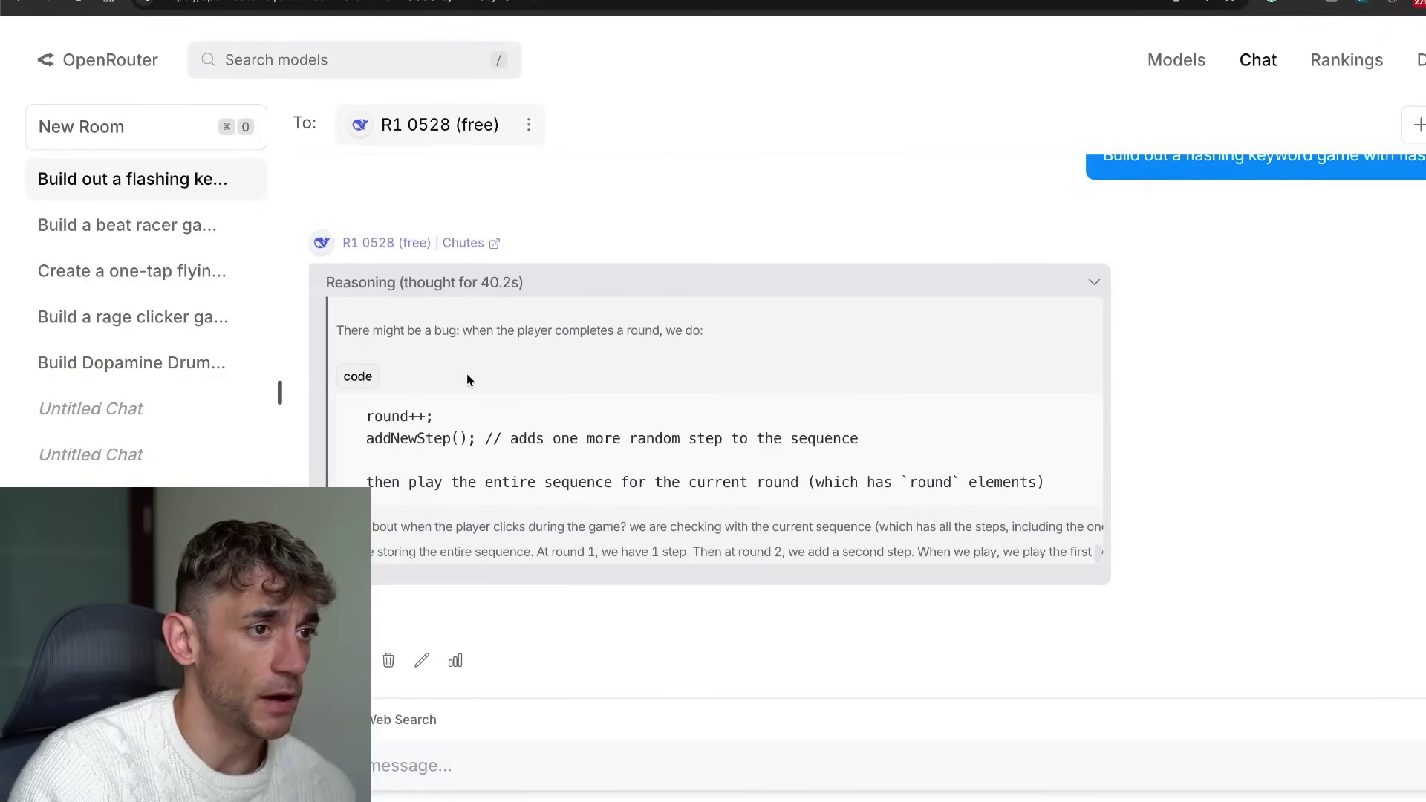
scroll(487, 368, "up", 10)
scroll(507, 357, "up", 10)
scroll(594, 356, "down", 5)
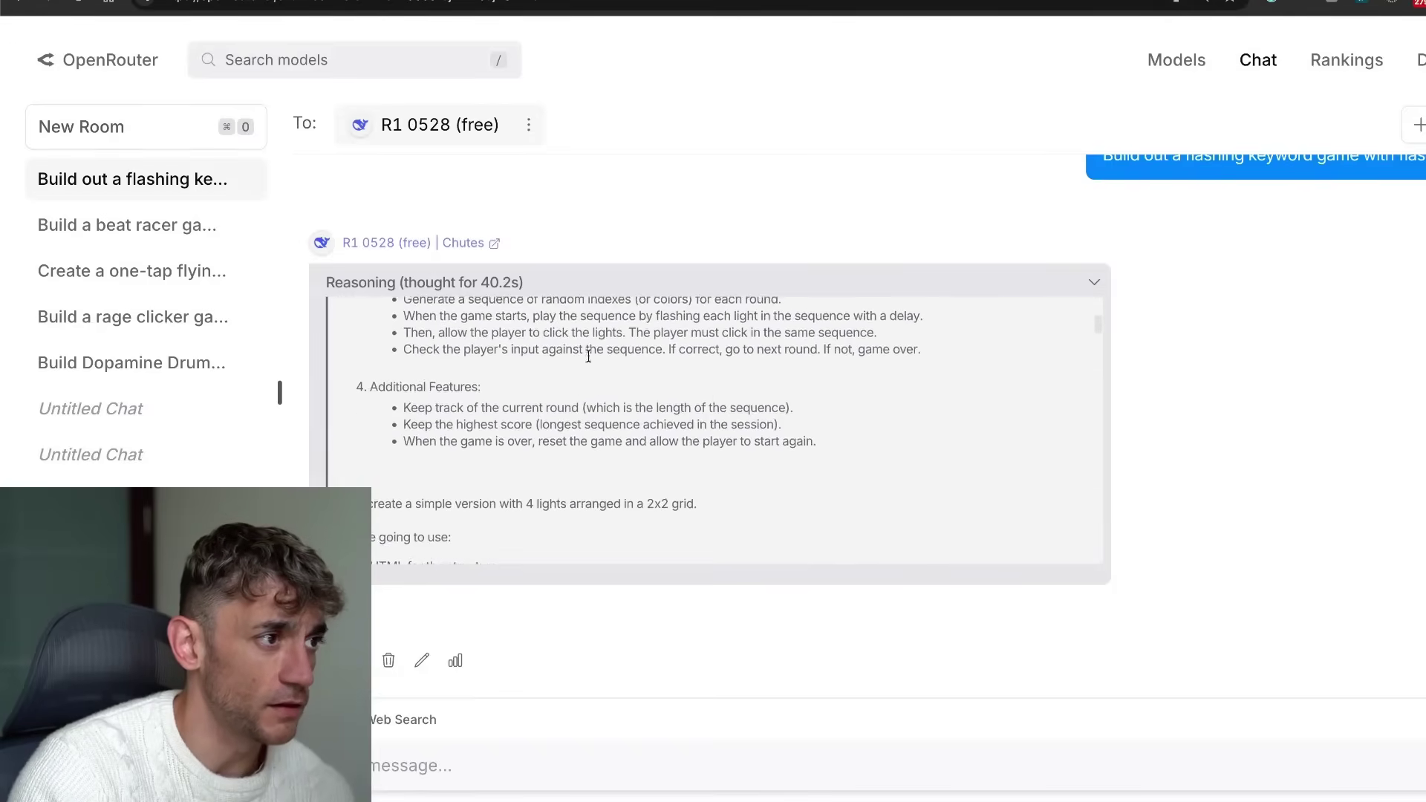
scroll(871, 493, "down", 15)
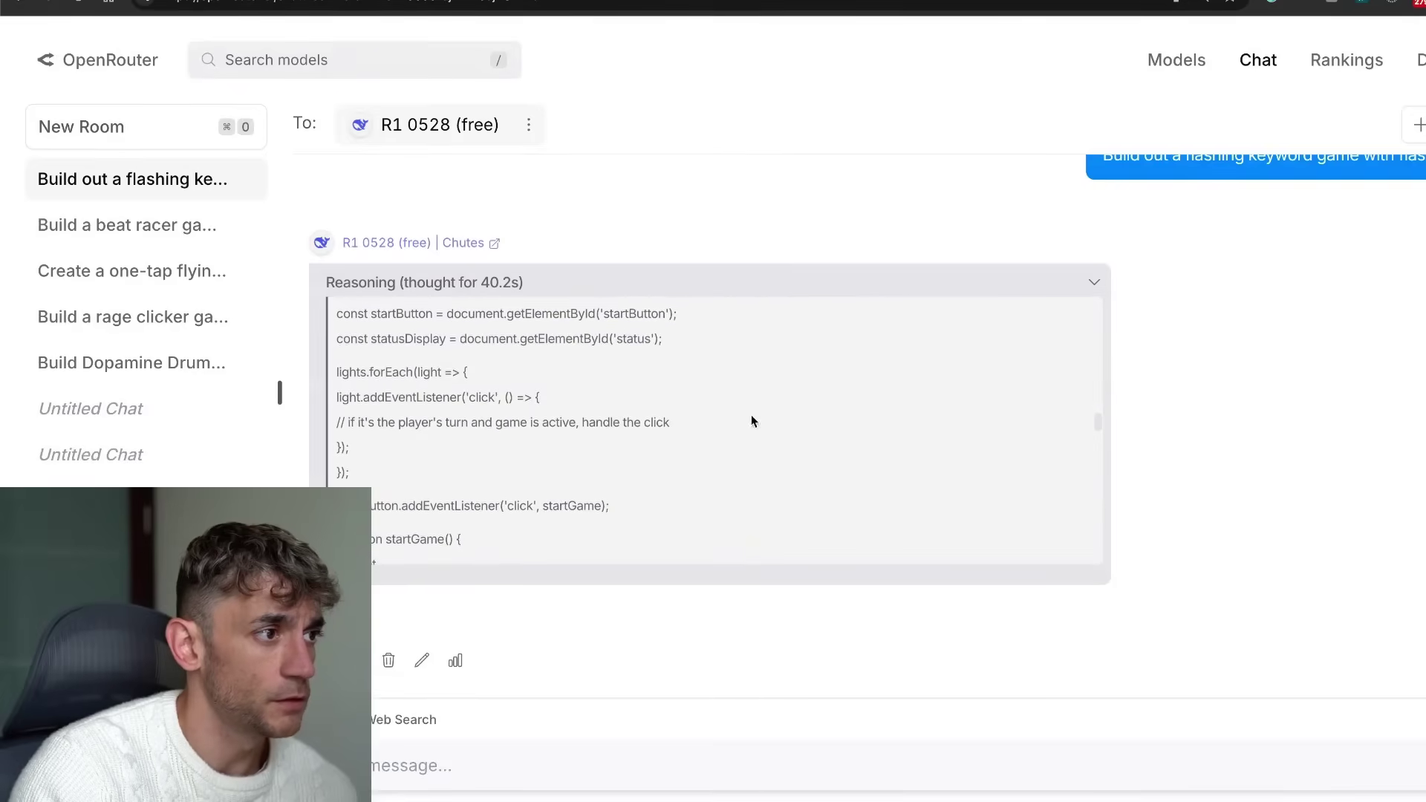
scroll(599, 465, "down", 15)
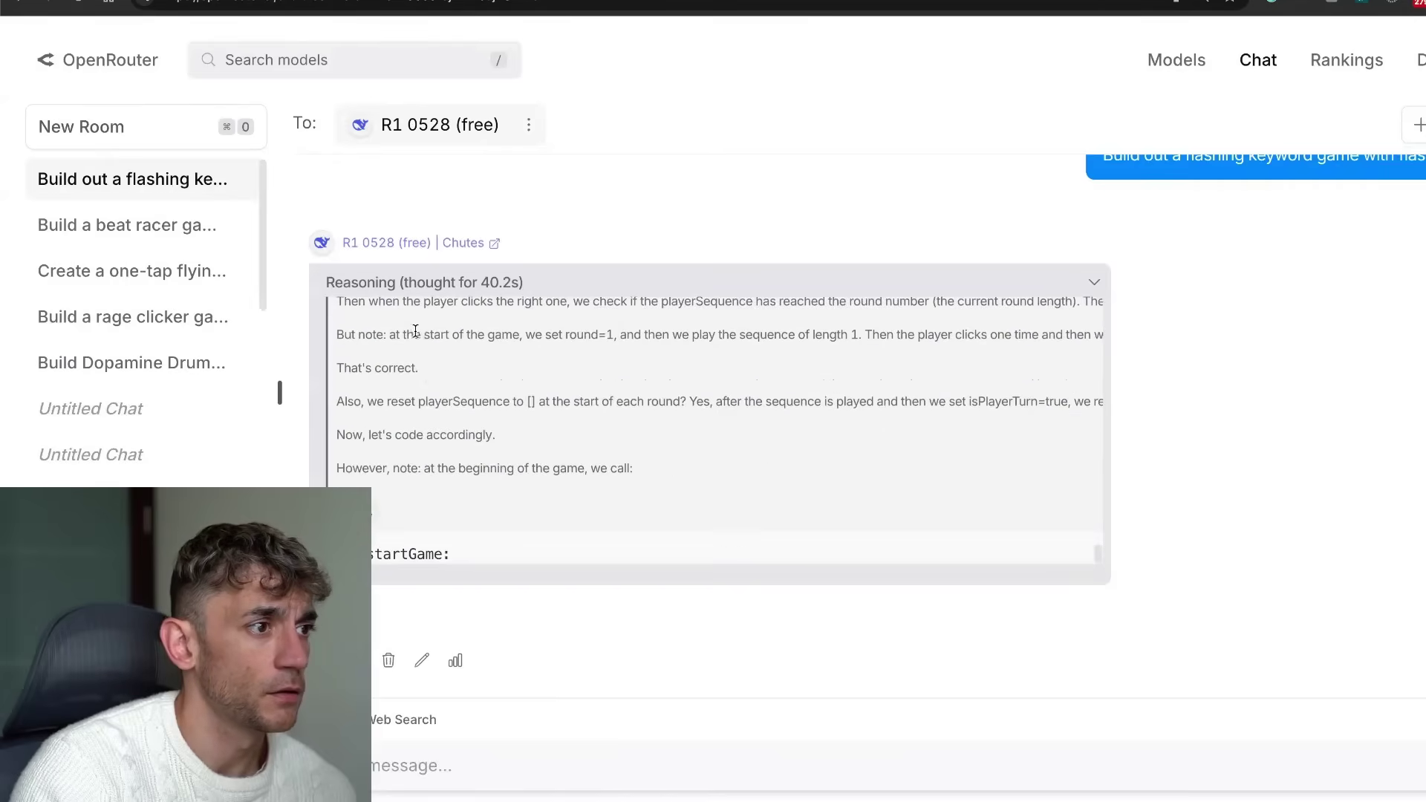
Duplicate the OpenRouter chat tab and start a new room with R1 0528 (free) in it.
right_click(640, 1)
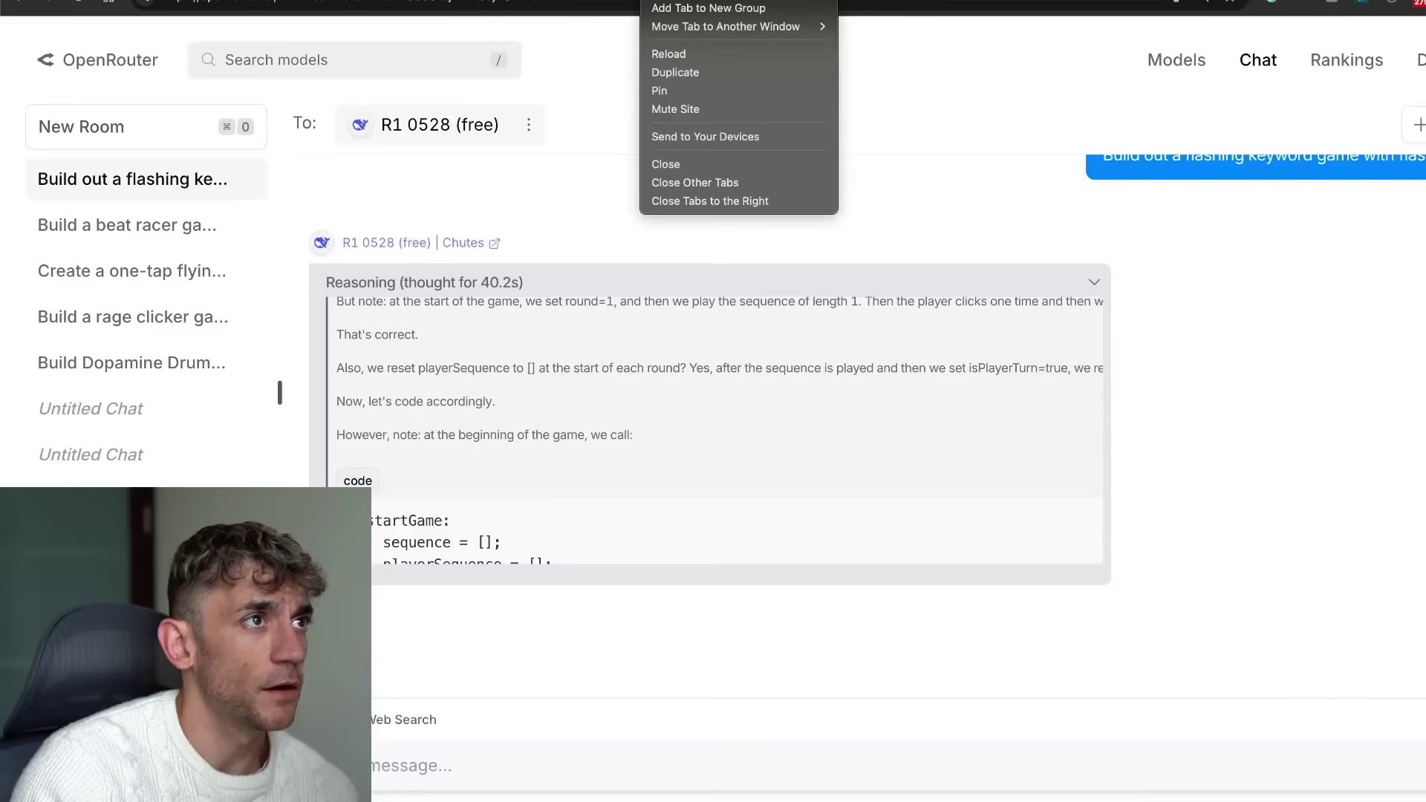
left_click(731, 67)
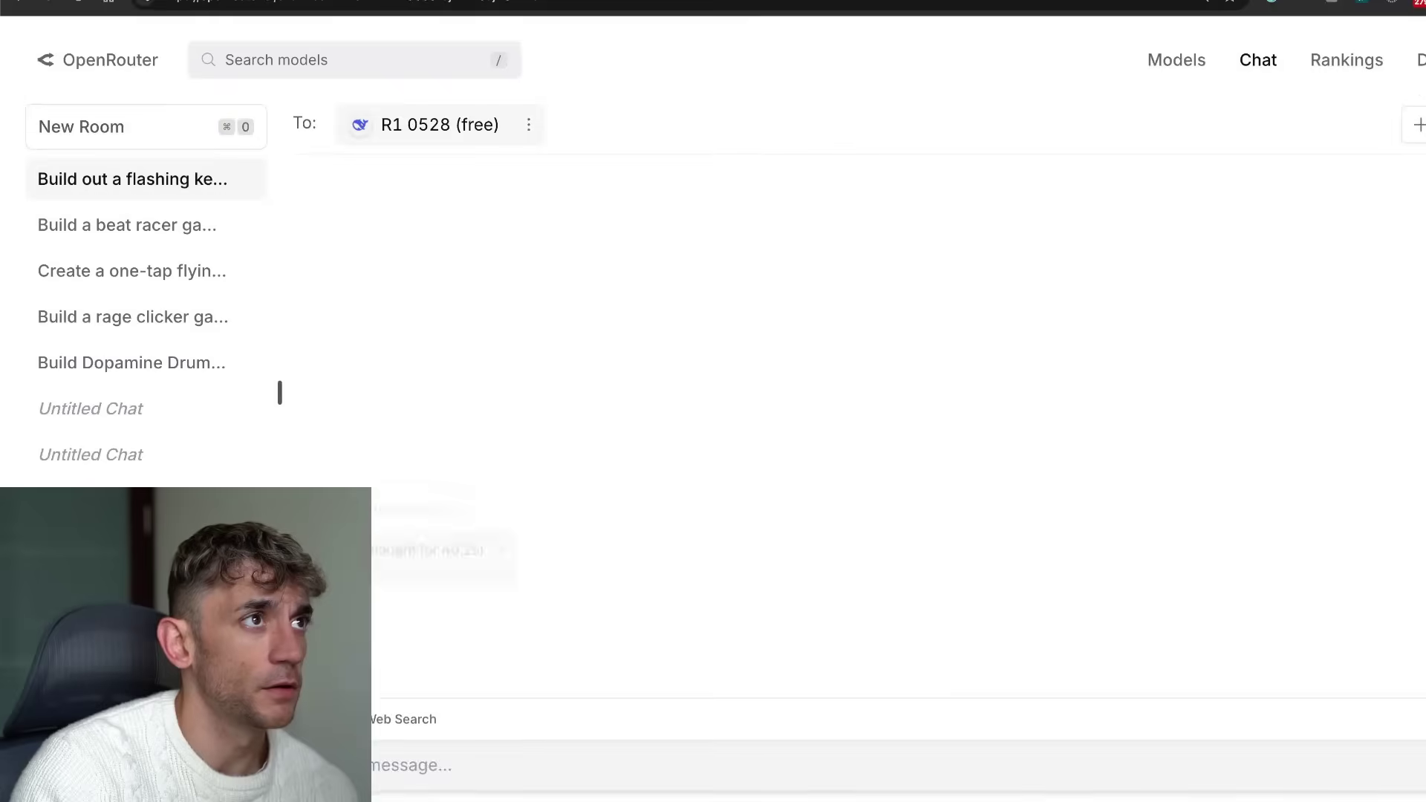
left_click(158, 119)
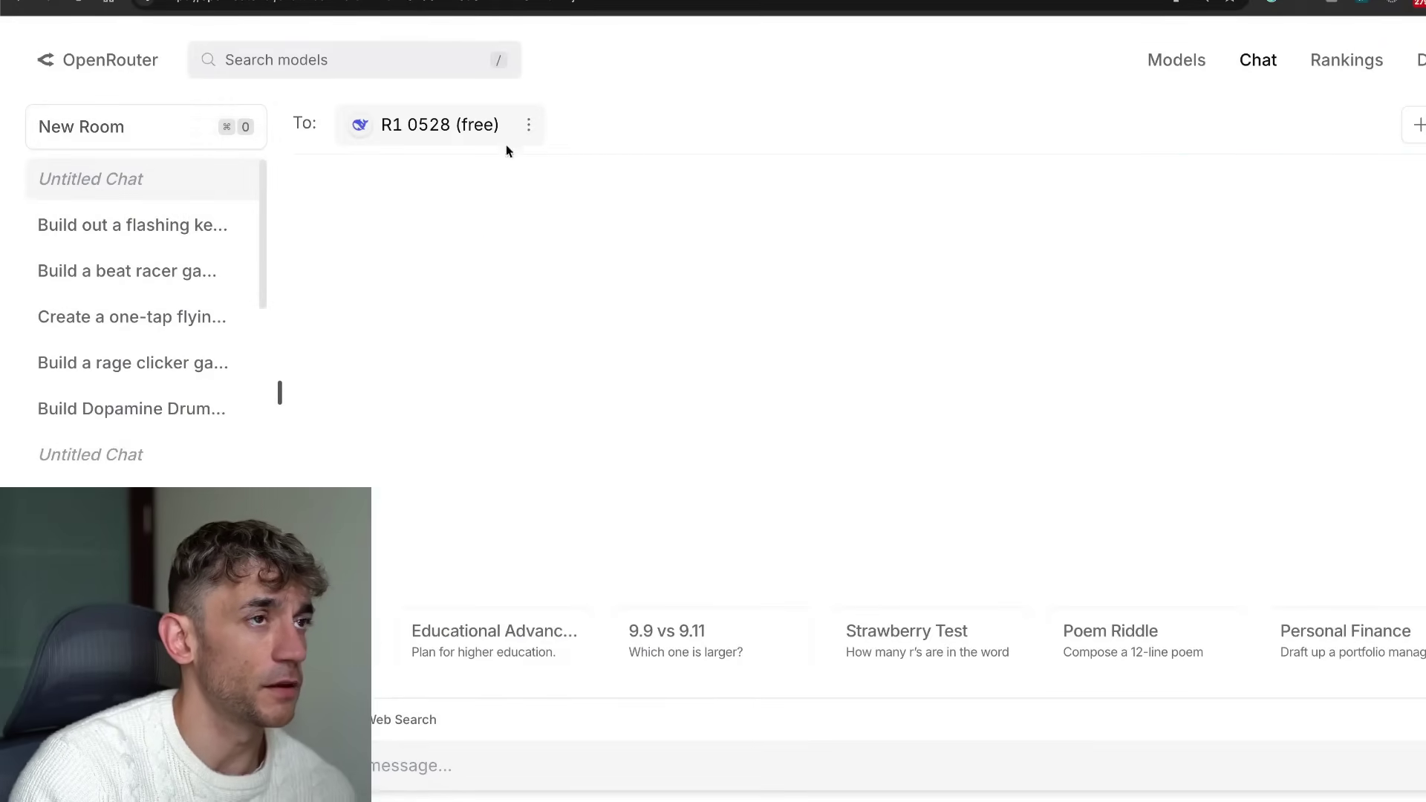
Copy test prompt 1, the visually stimulating space invaders game as single html, from the AI Success Lab page.
key("ctrl+Tab")
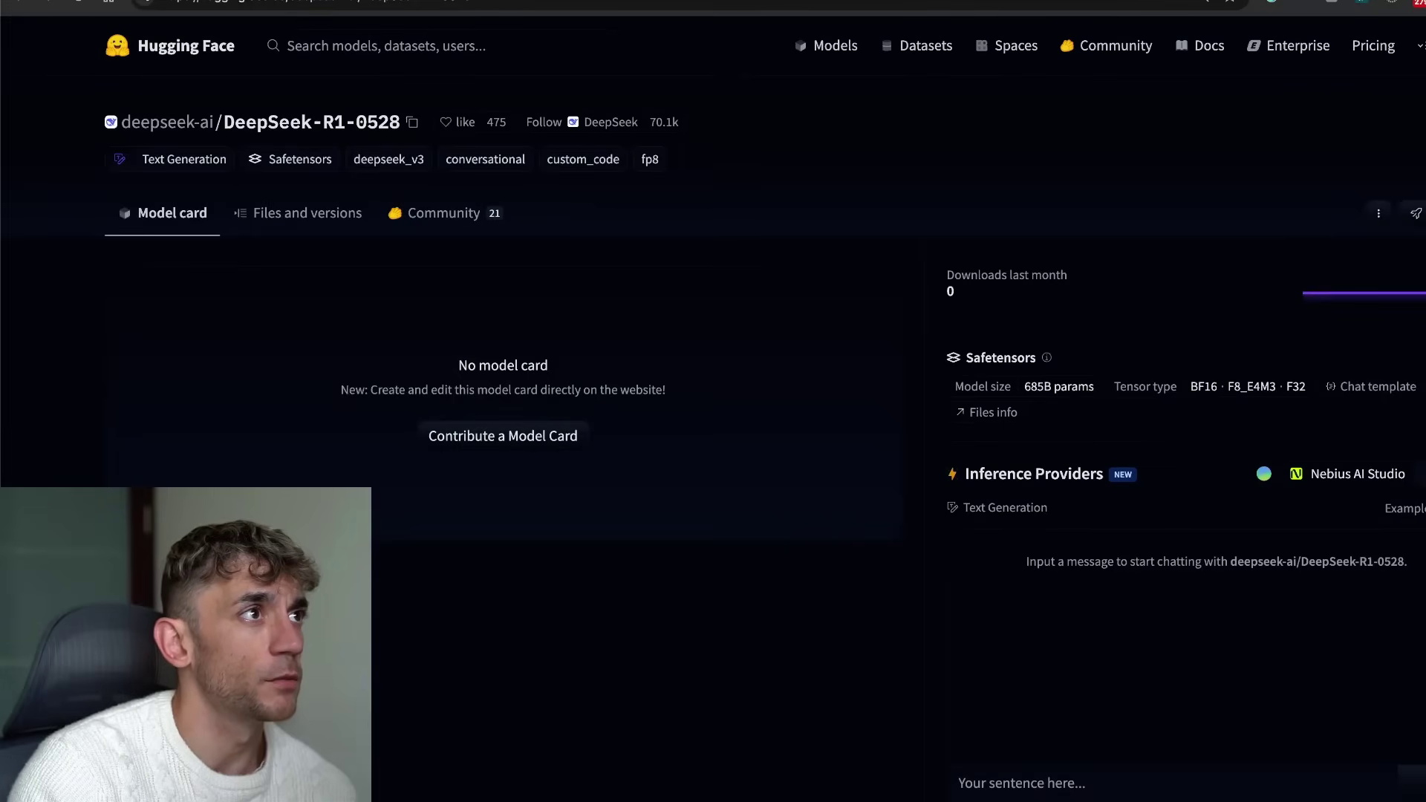
key("ctrl+Tab")
scroll(867, 662, "down", 10)
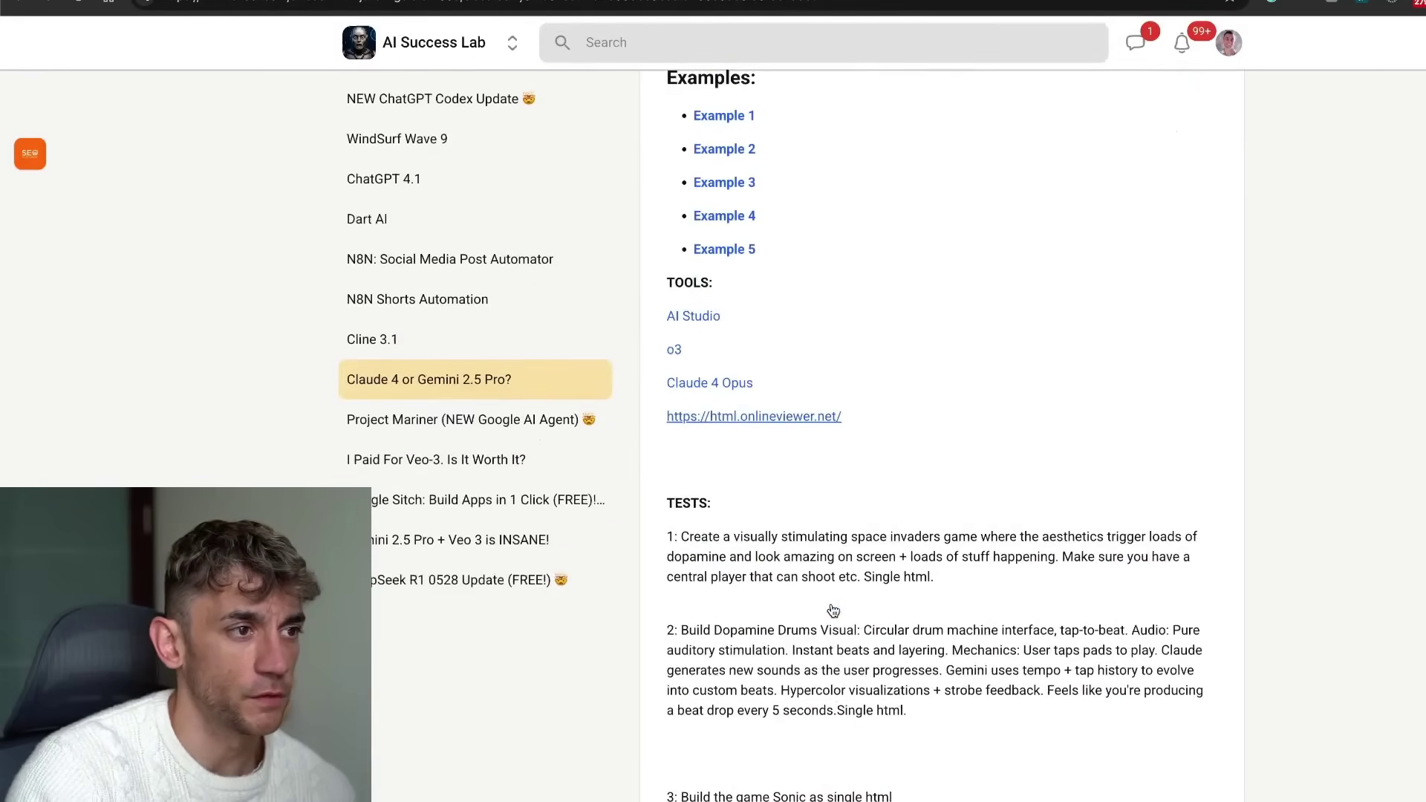
scroll(833, 611, "down", 1)
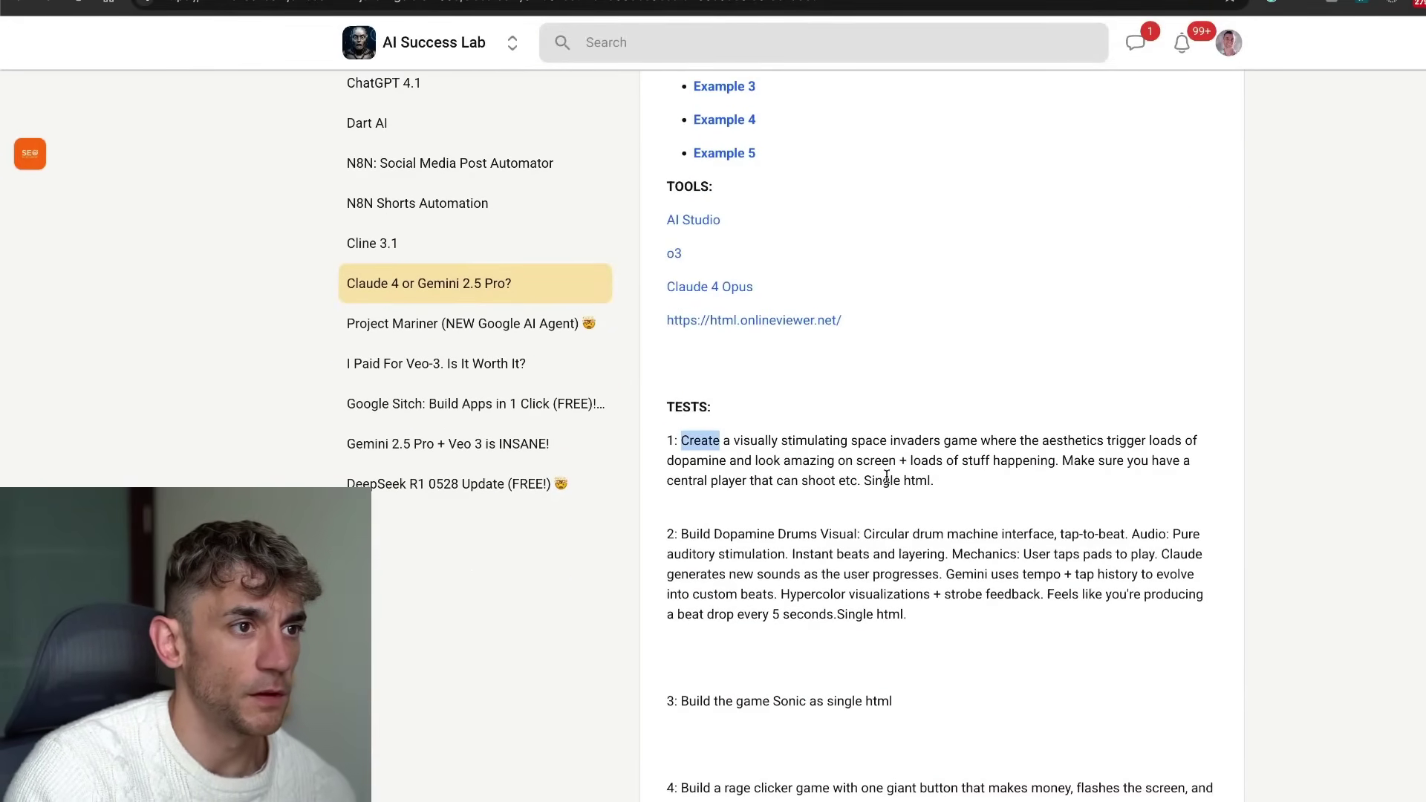
left_click_drag(886, 476, 1000, 486)
key("ctrl+c")
Send the copied space invaders prompt to R1 0528 (free) in the new OpenRouter room.
key("ctrl+Tab")
key("ctrl+v")
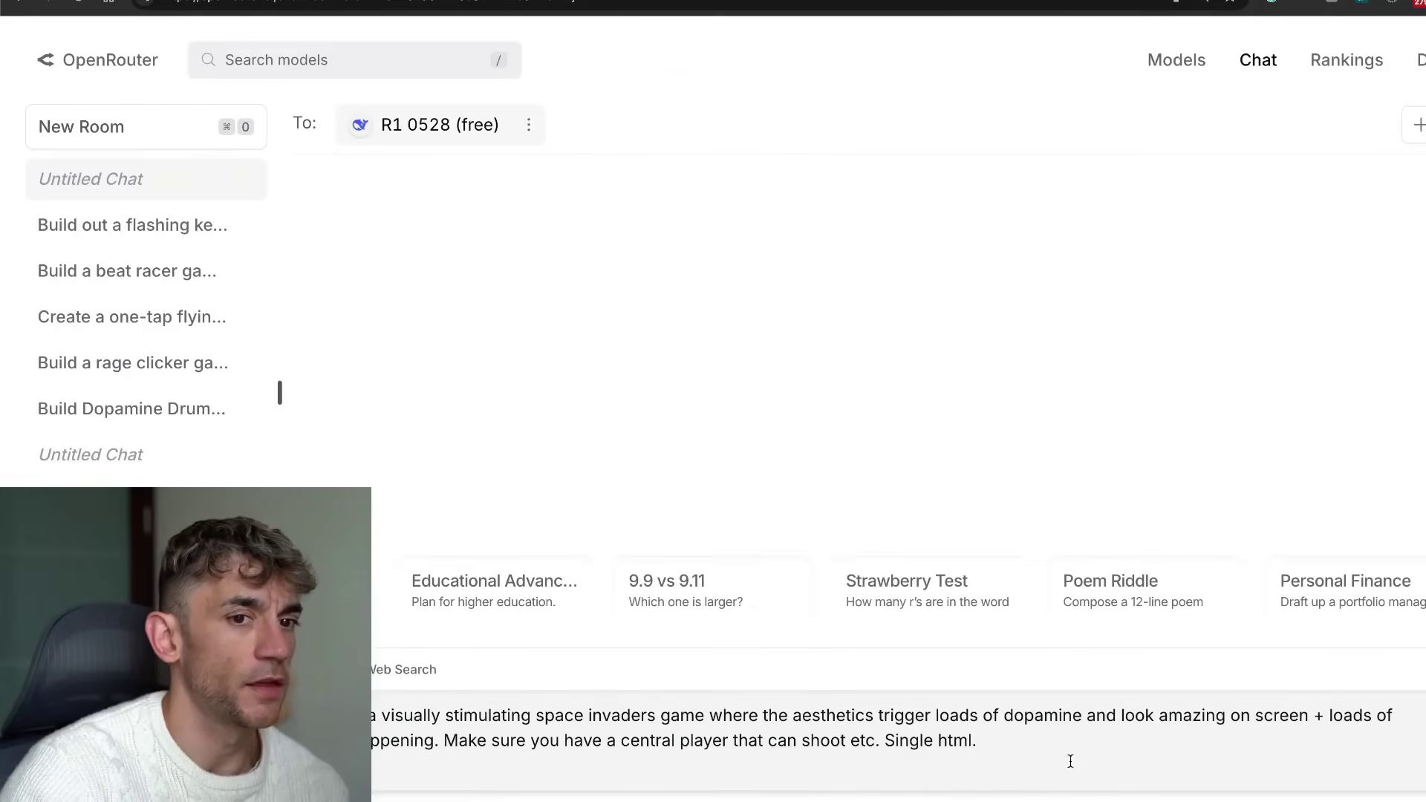
key("Return")
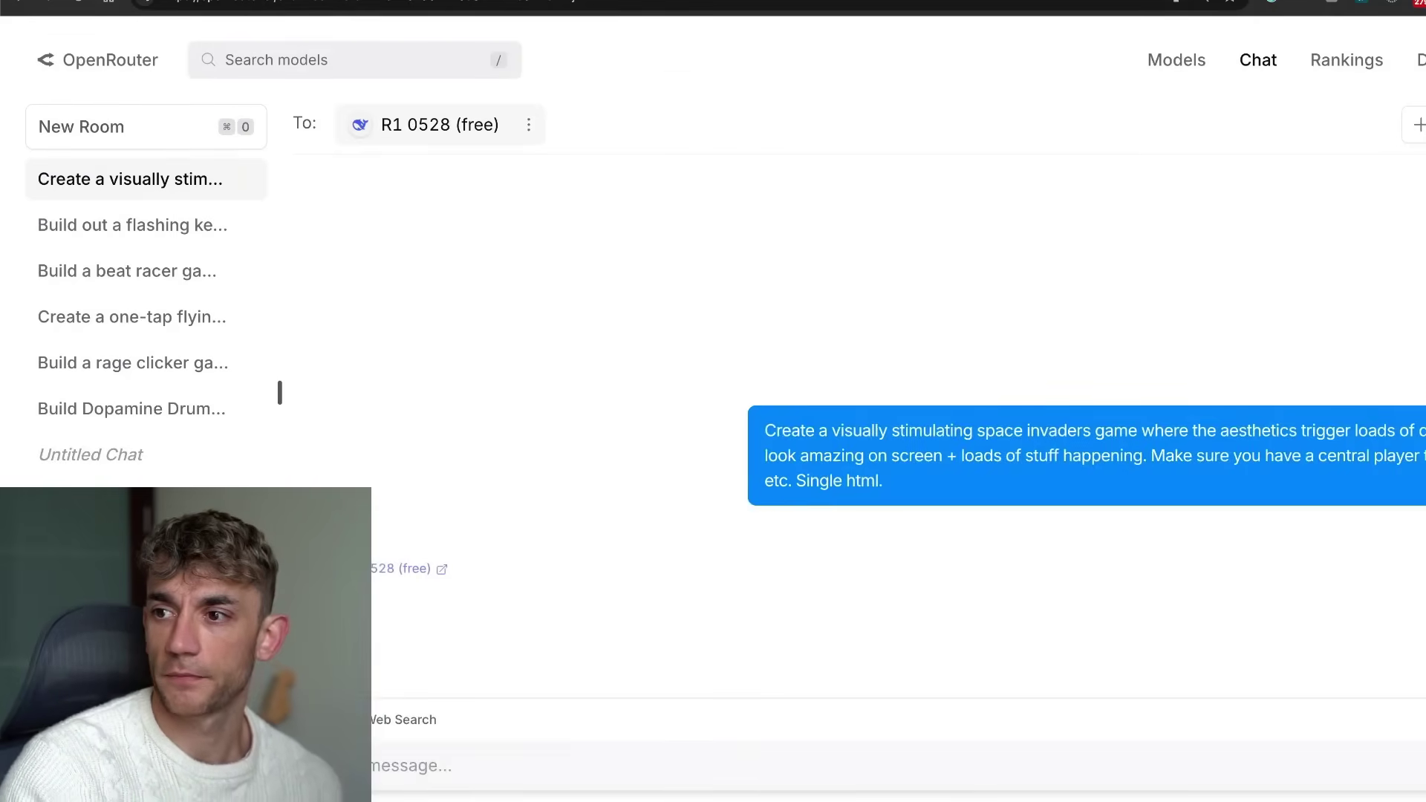
key("ctrl+0")
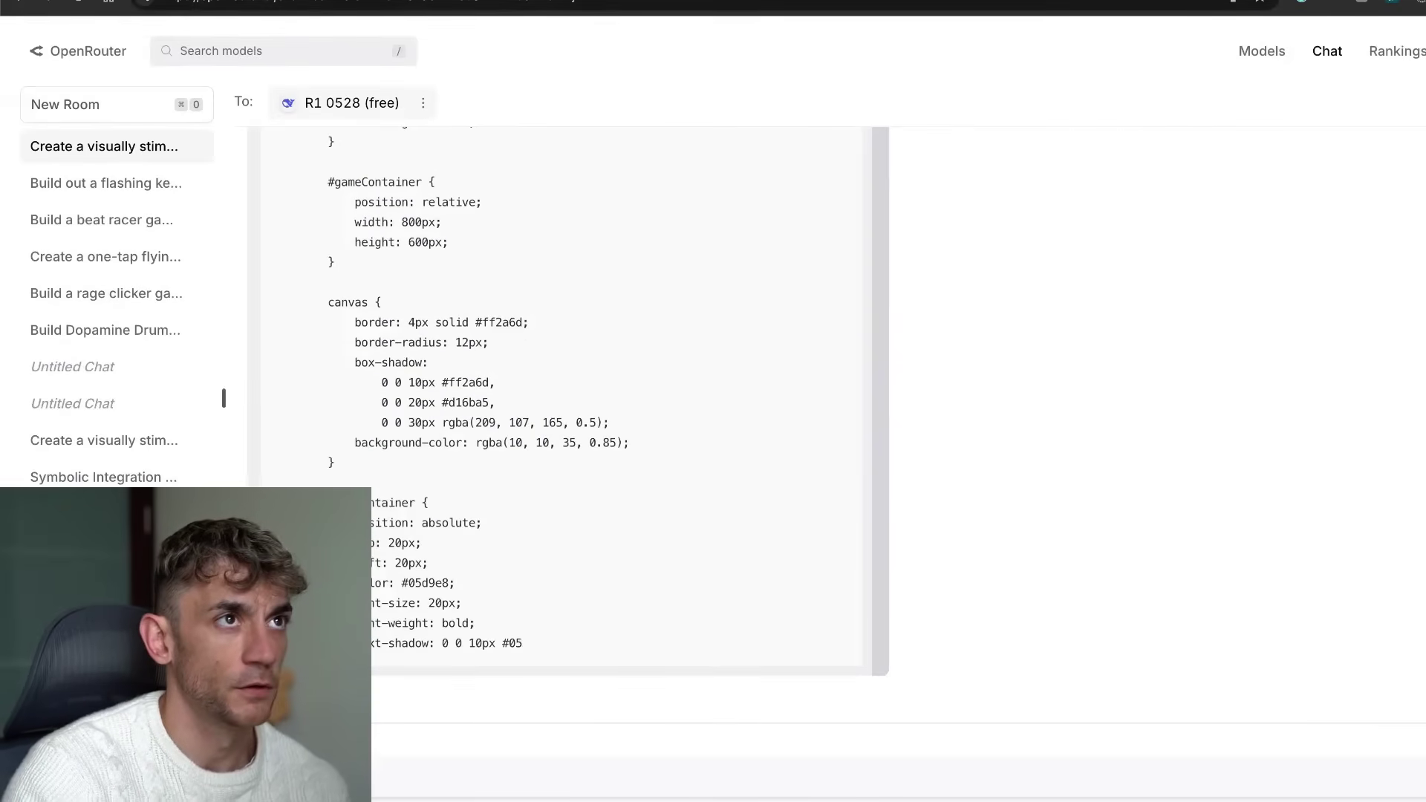
On Hugging Face, view DeepSeek's organization page and its collections from the DeepSeek-R1-0528 model page.
key("ctrl+Tab")
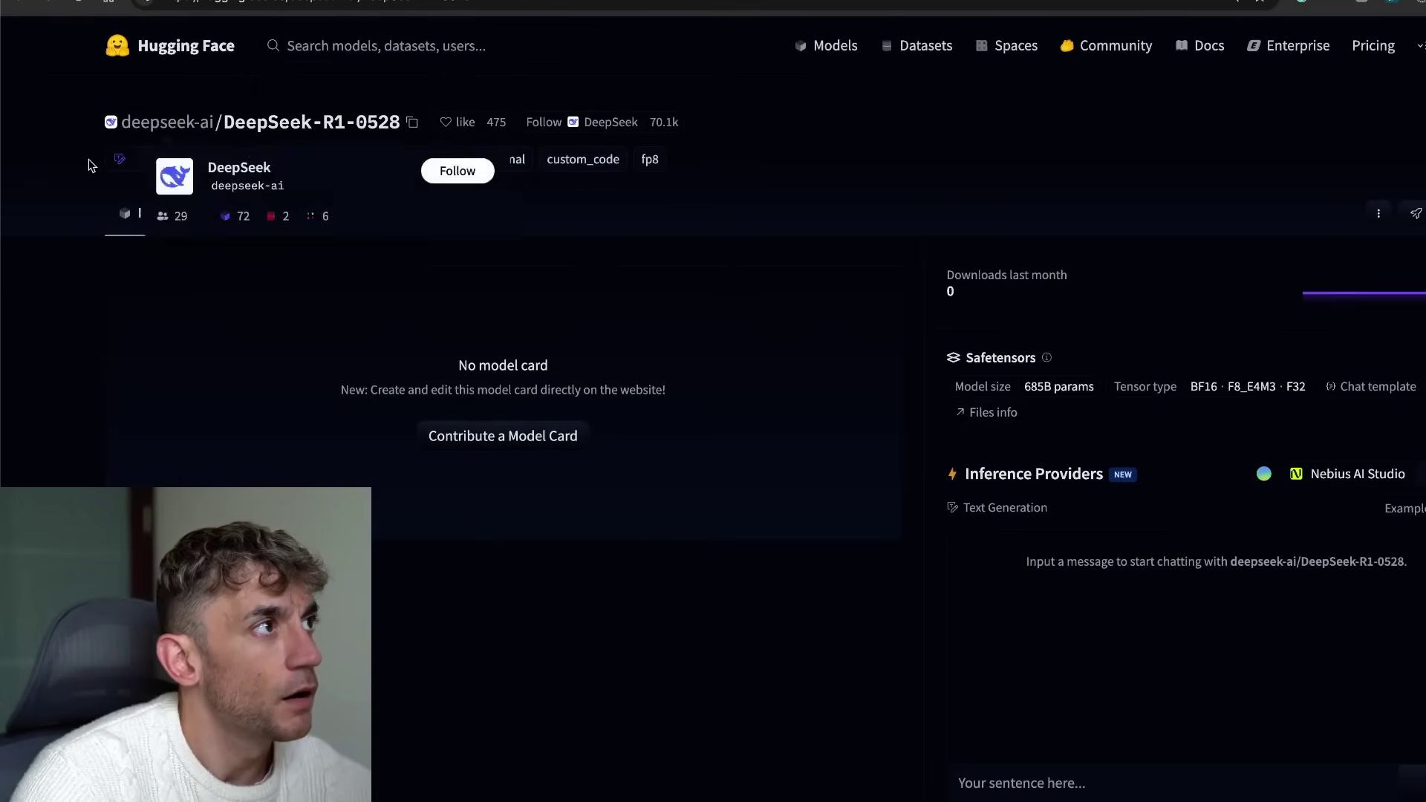
left_click(145, 136)
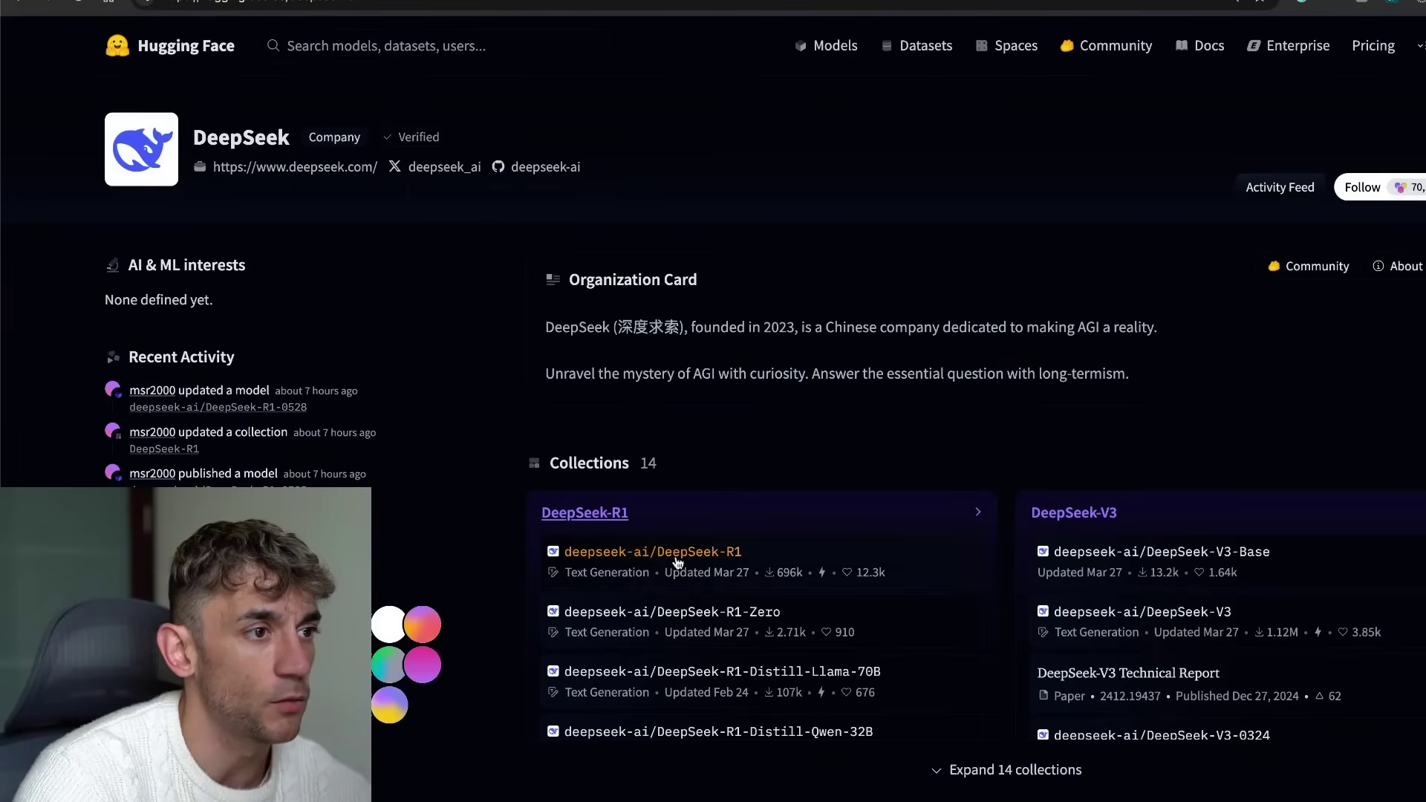
scroll(817, 446, "down", 8)
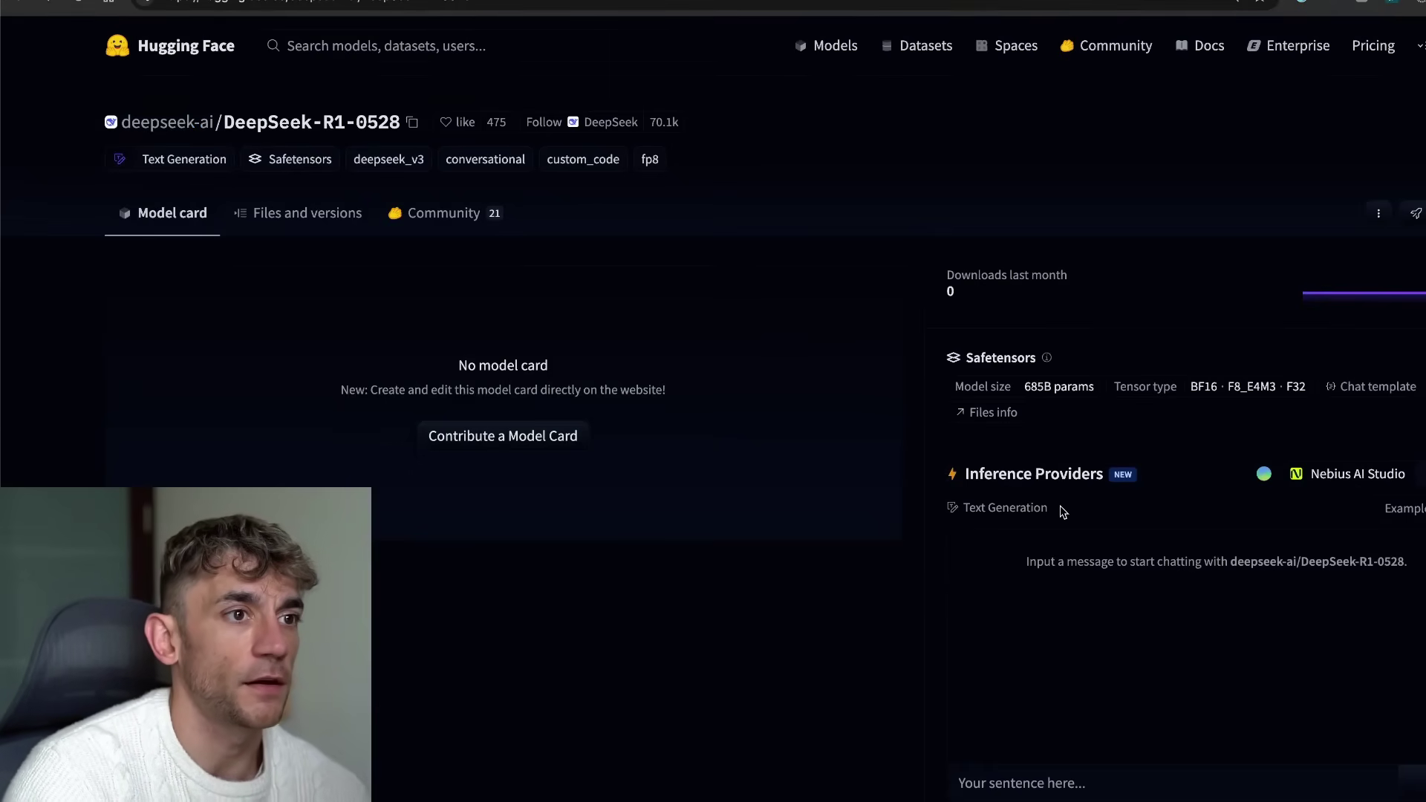
Send the space invaders prompt to DeepSeek-R1-0528 through the Inference Providers chat on its Hugging Face model page.
left_click_drag(965, 471, 1104, 473)
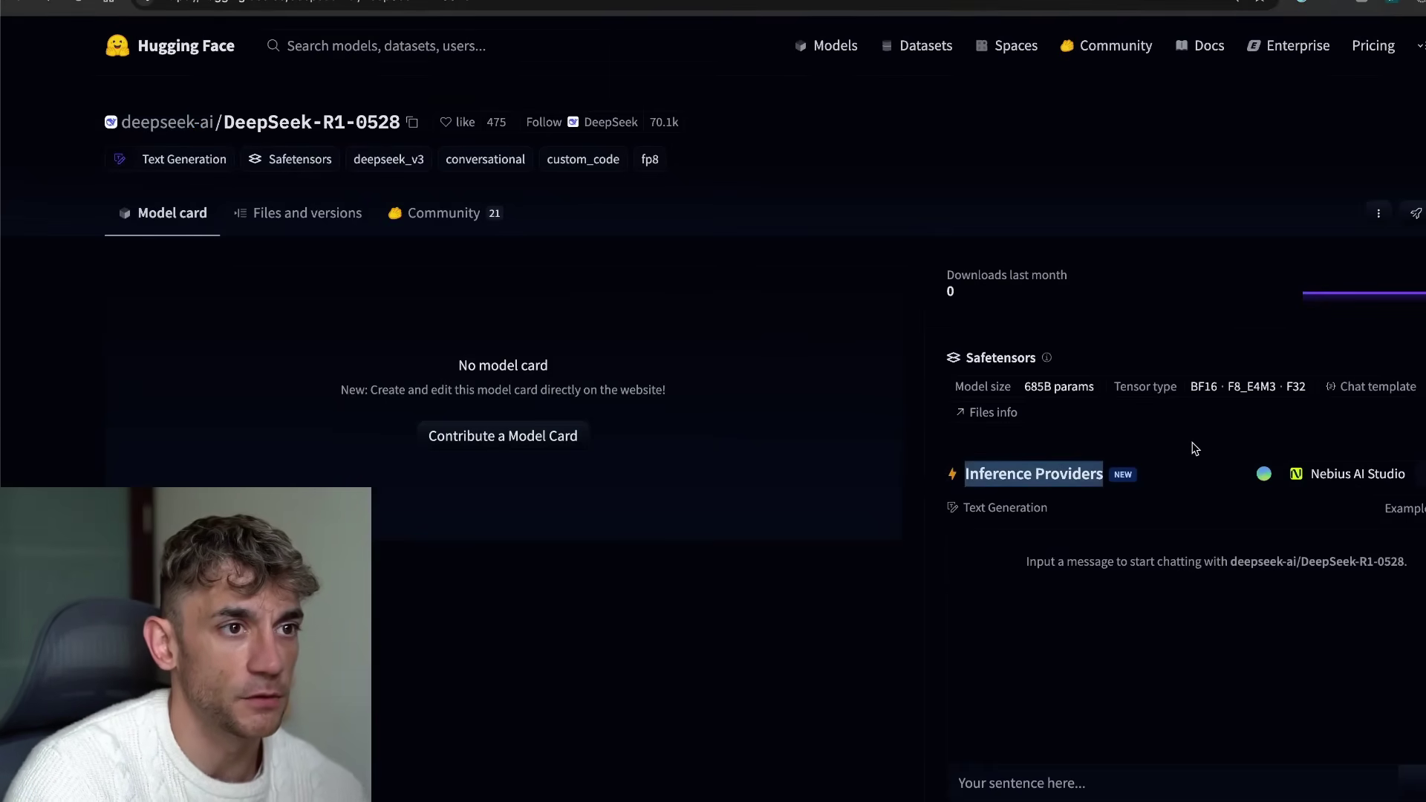
scroll(1225, 386, "down", 2)
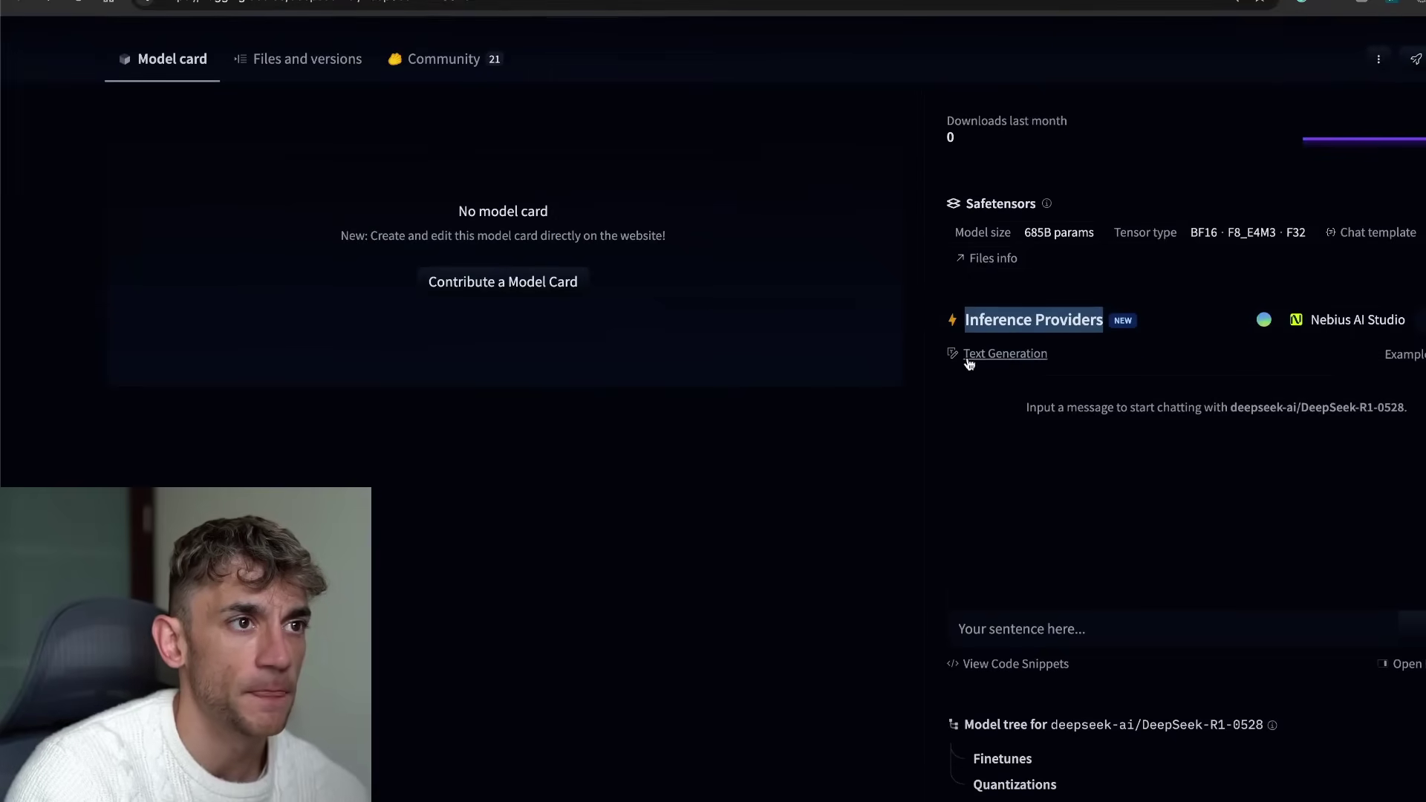
left_click(1027, 633)
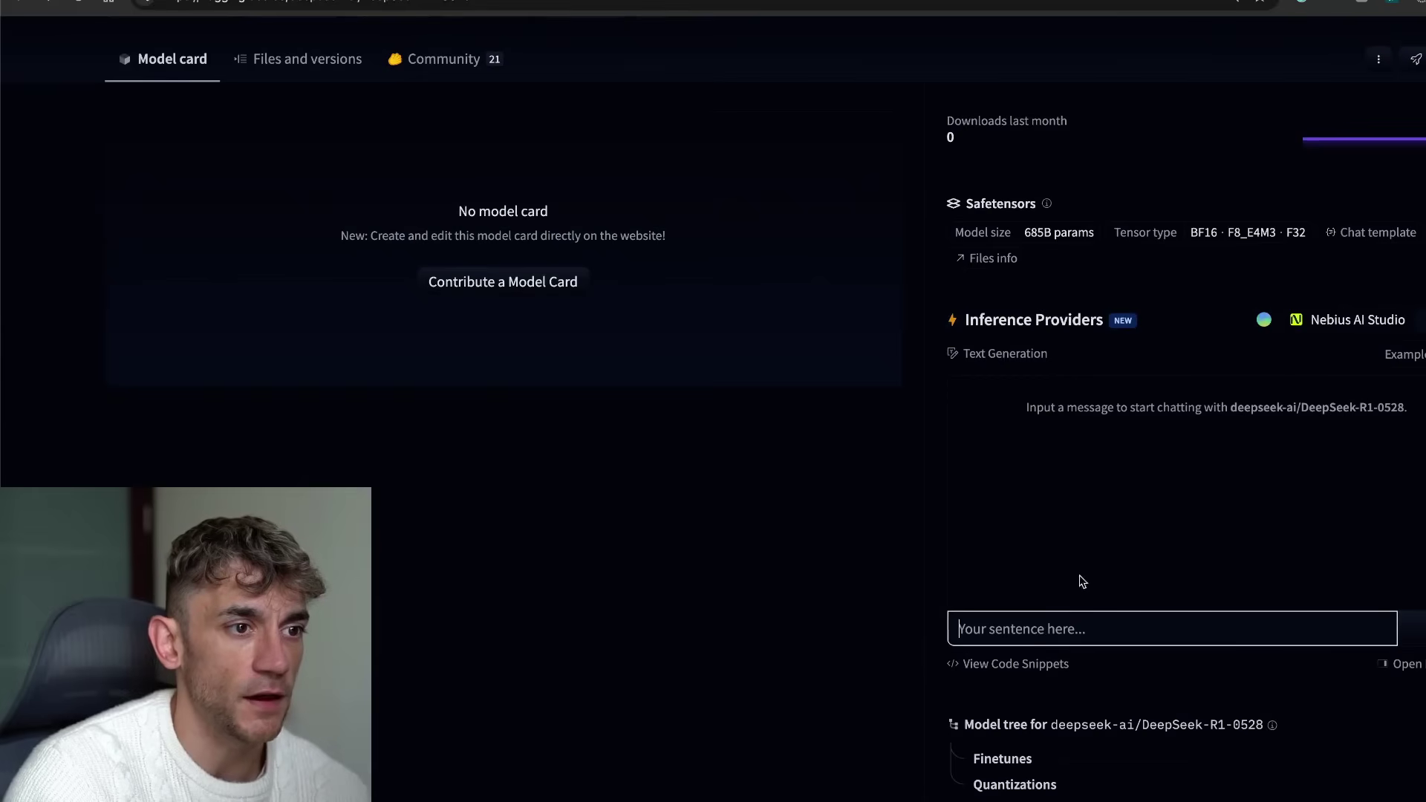
scroll(1077, 629, "down", 3)
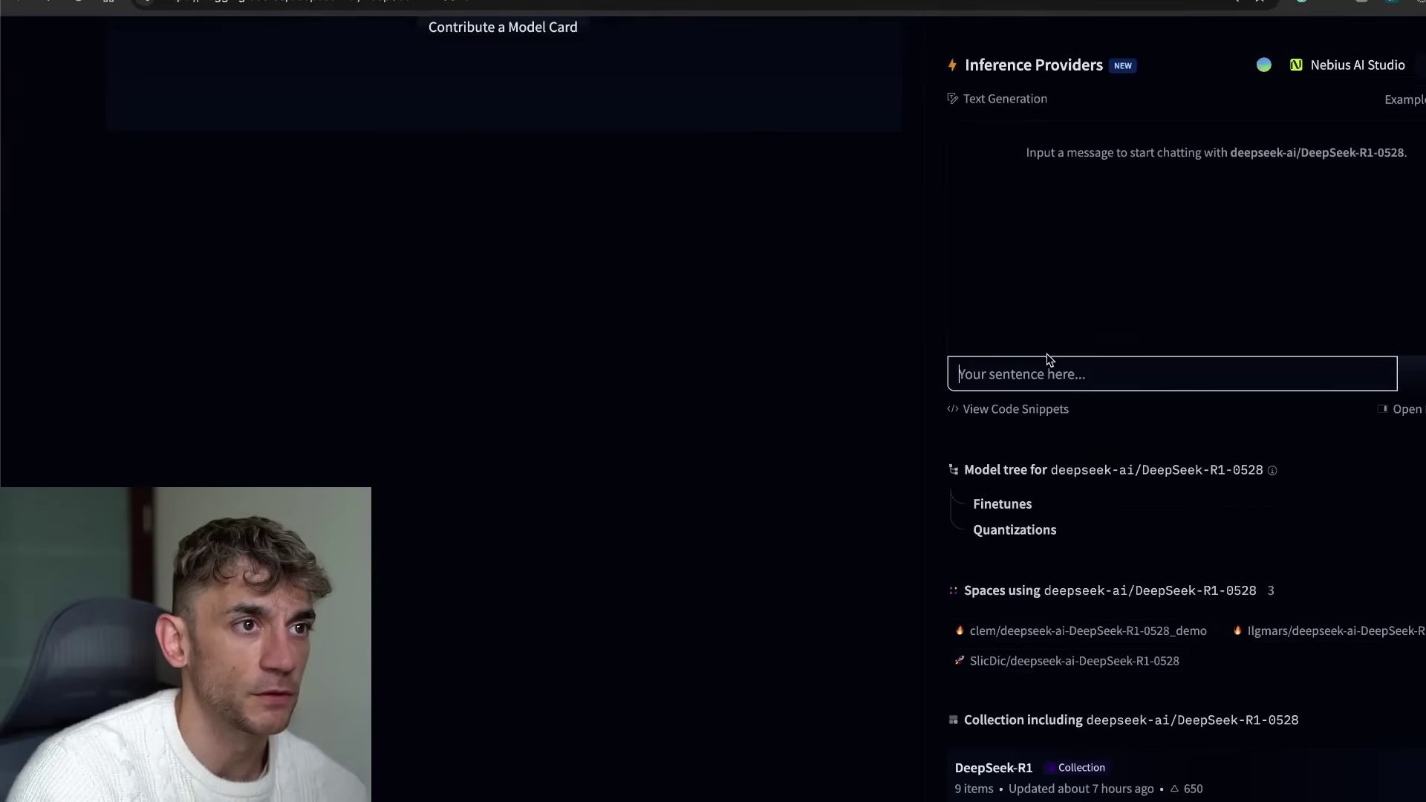
key("ctrl+v")
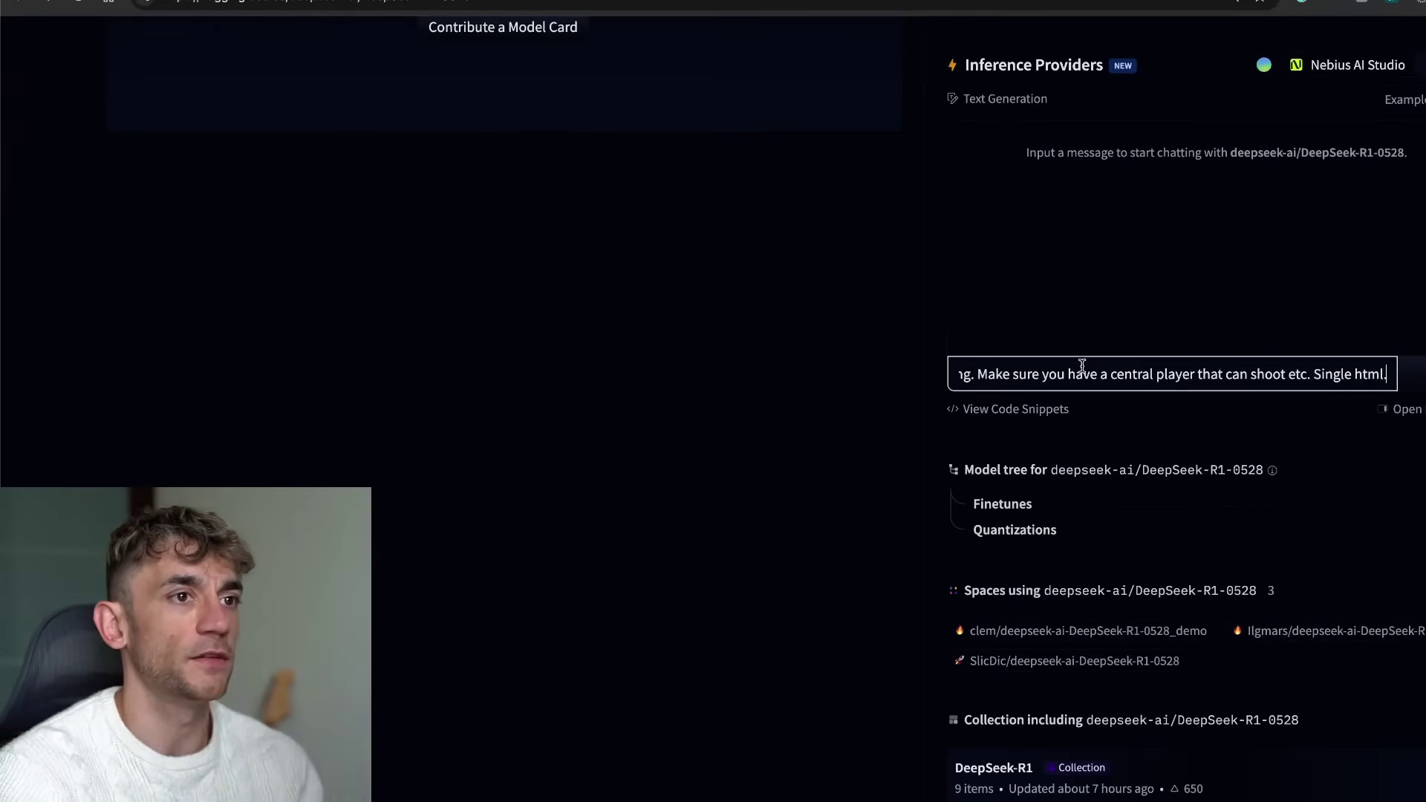
key("Return")
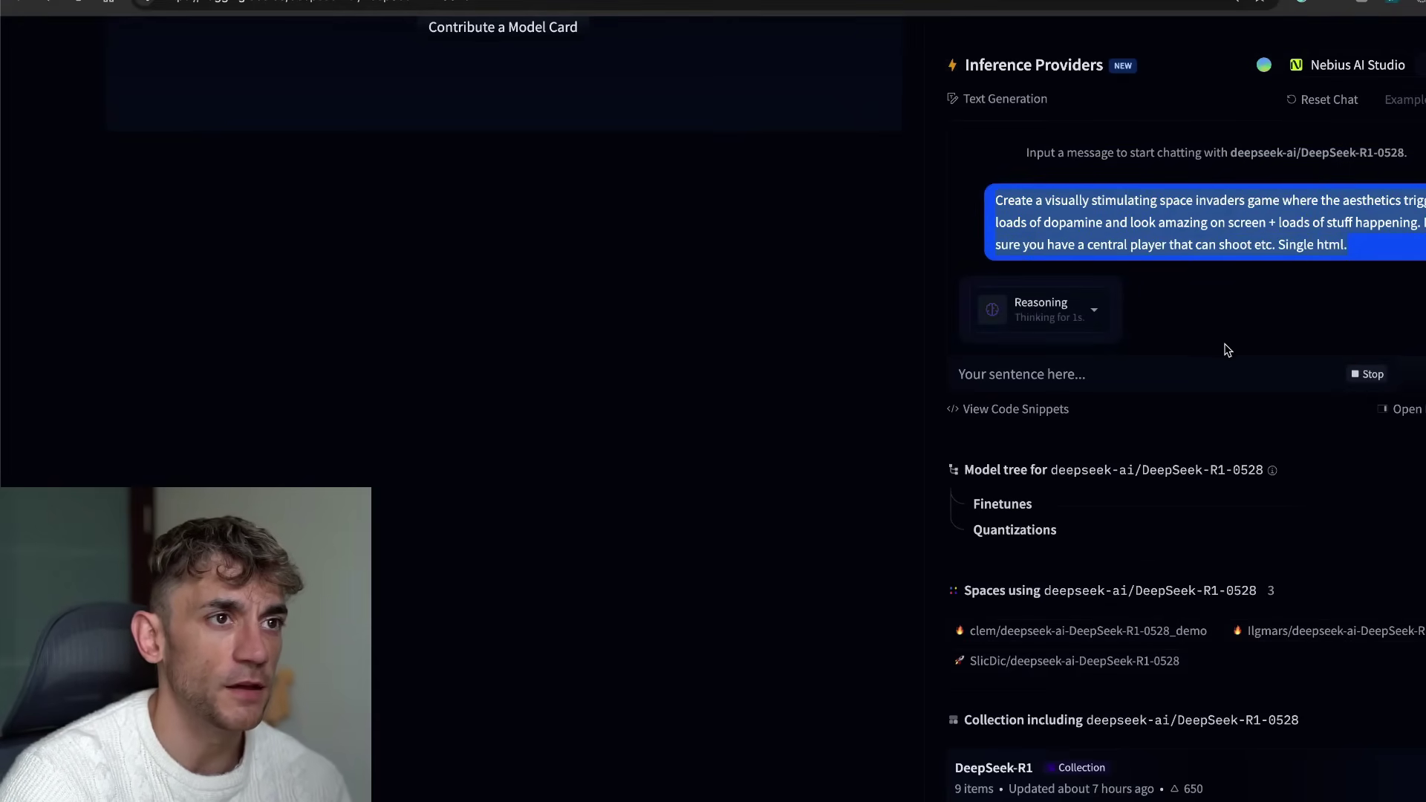
scroll(1080, 206, "up", 1)
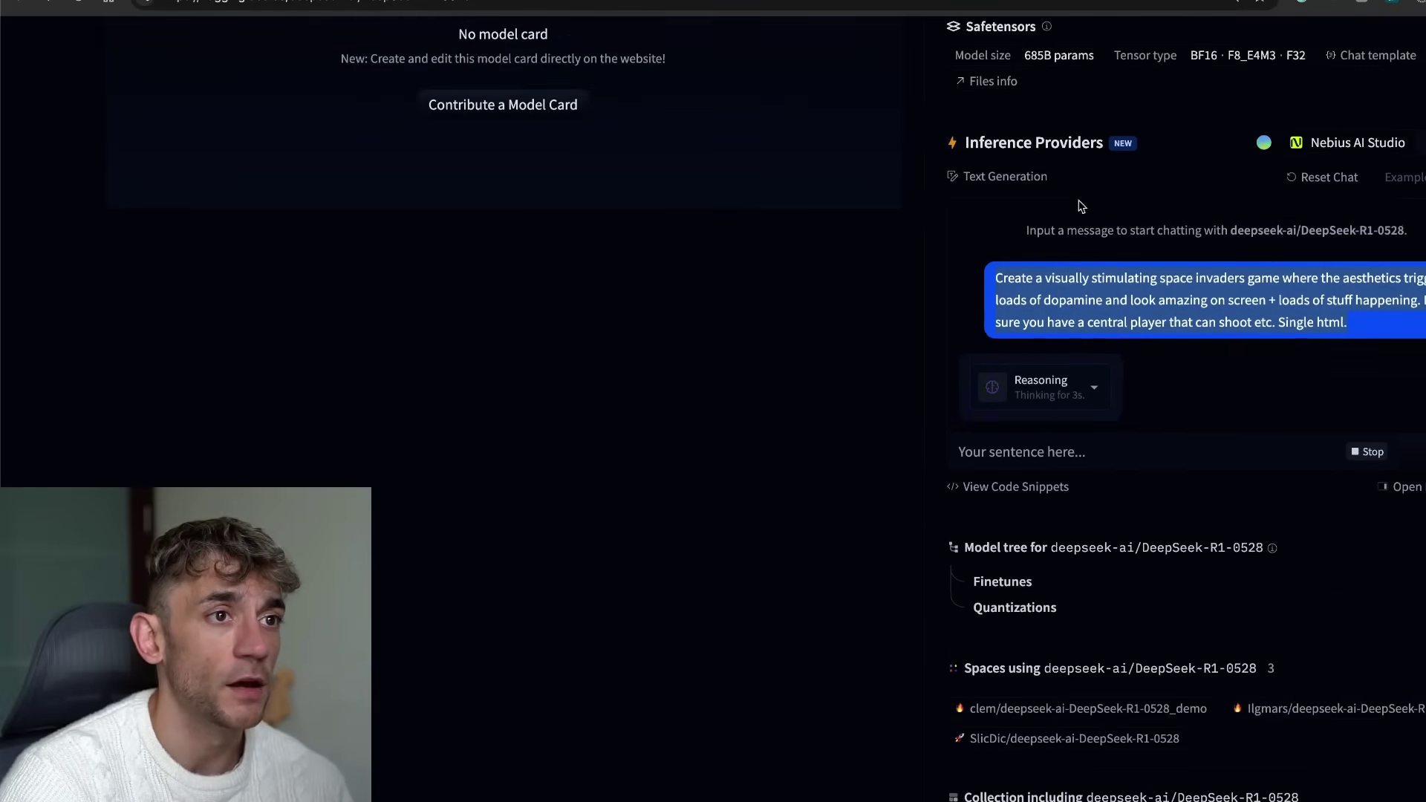
scroll(928, 365, "up", 1)
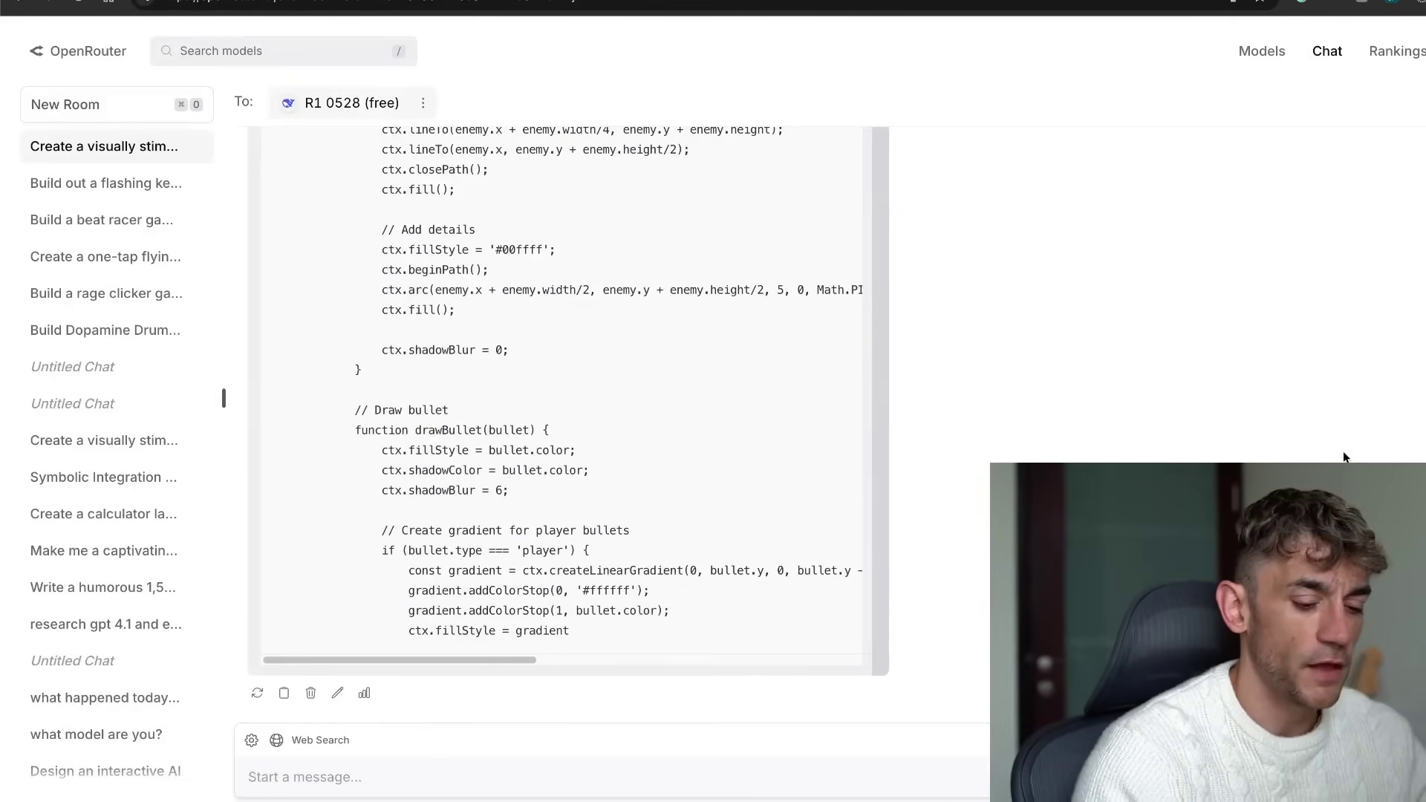
Switch to Visual Studio Code and open the Cline extension's API configuration settings.
key("super+space")
type("visual")
key("Return")
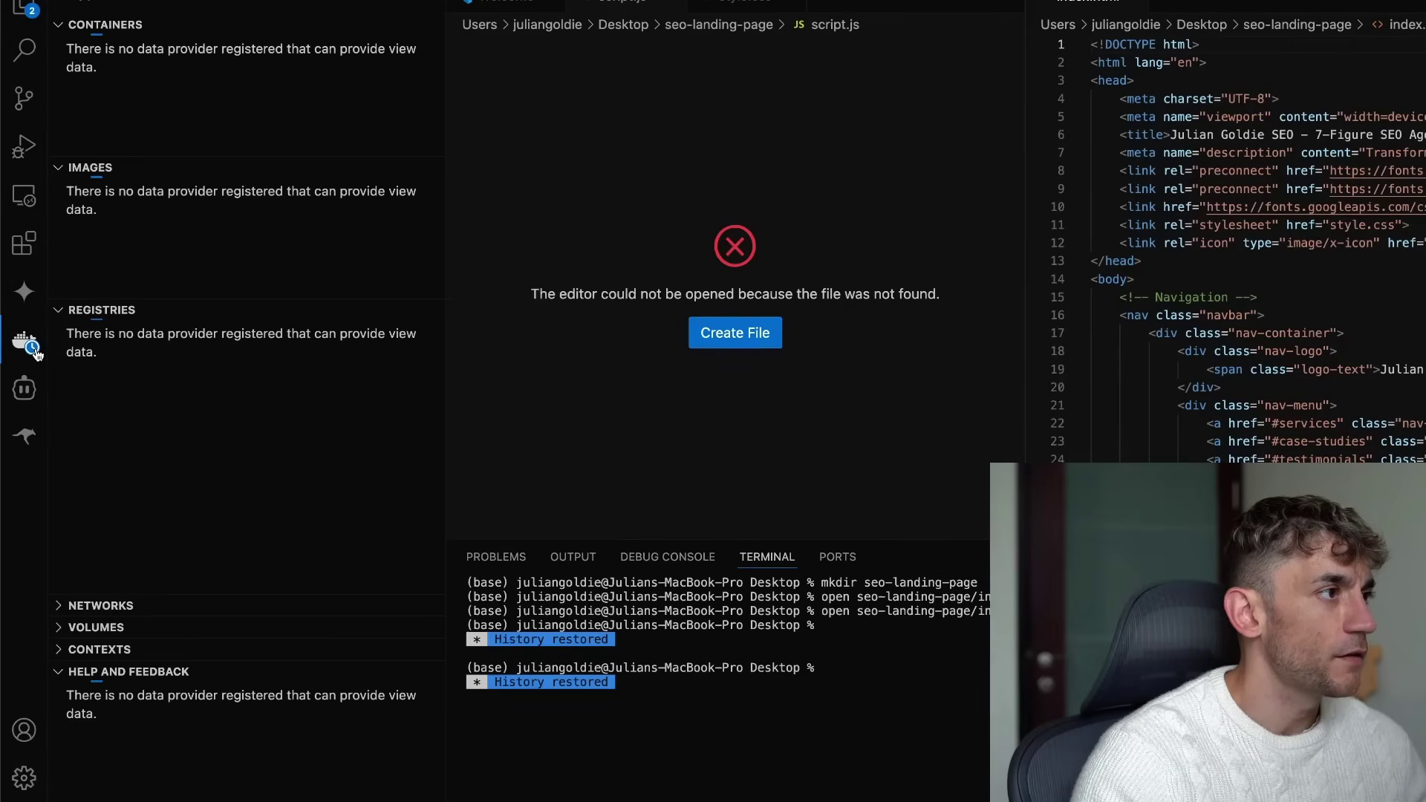
left_click(30, 347)
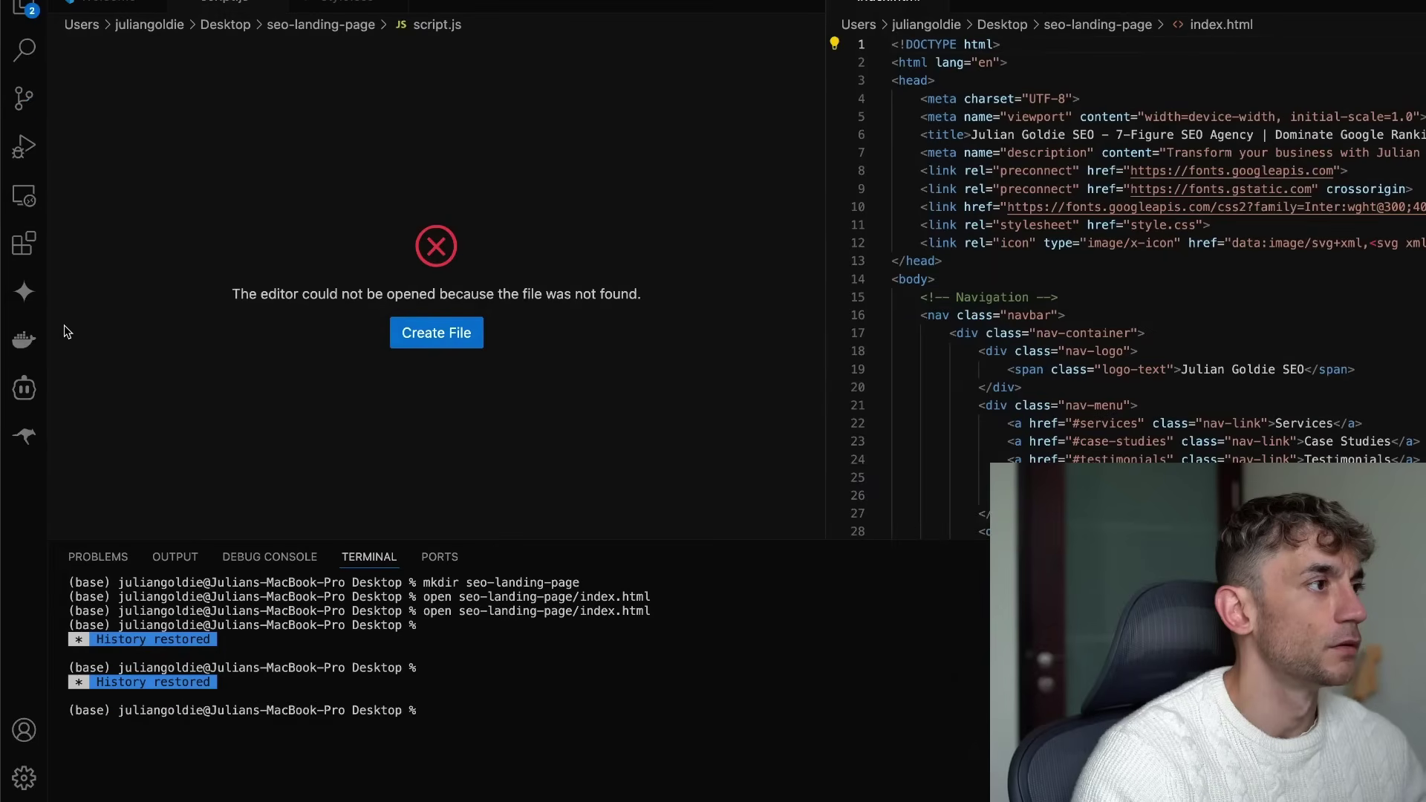
left_click(24, 388)
left_click(426, 2)
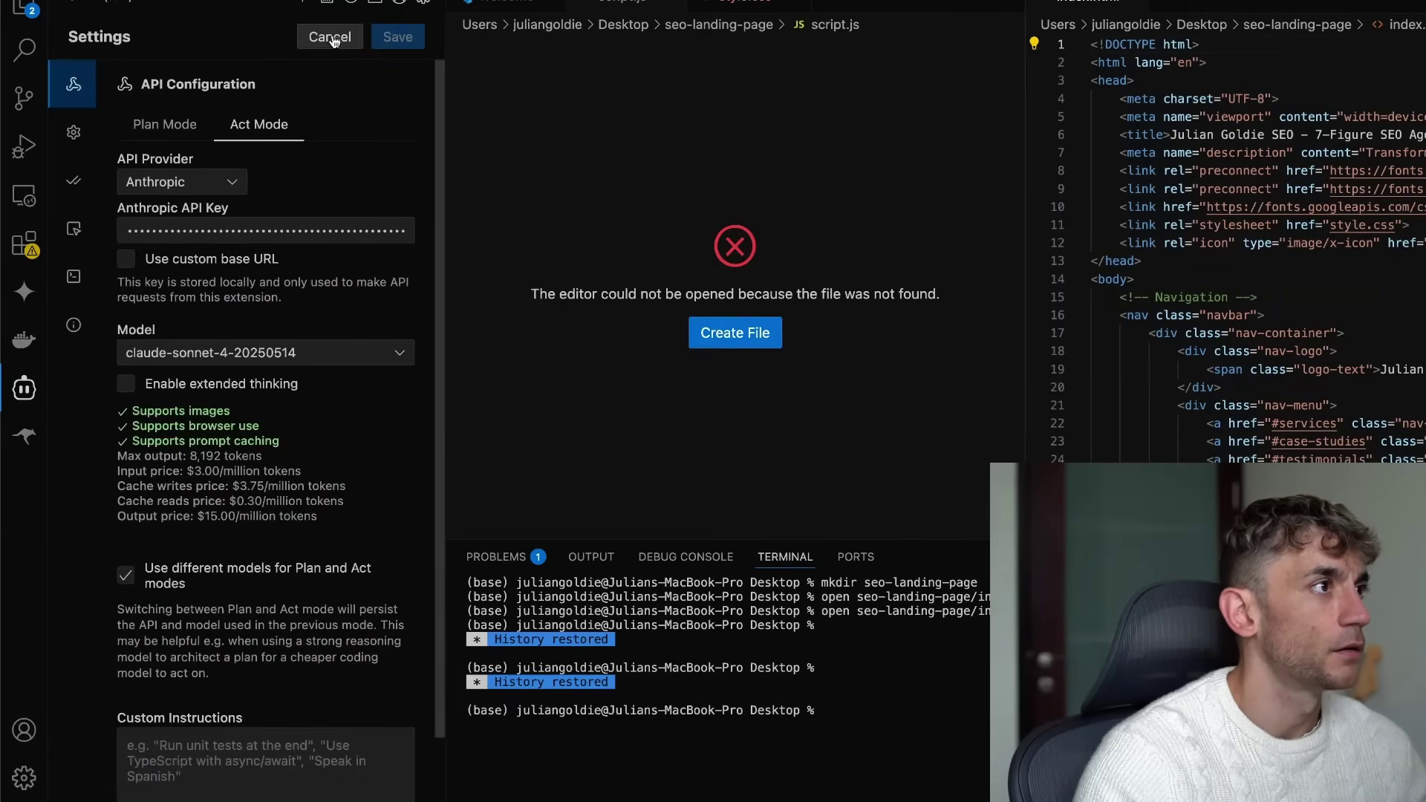
Try switching Cline's Act Mode API provider to OpenRouter and searching for a replacement model.
left_click(182, 181)
left_click(169, 219)
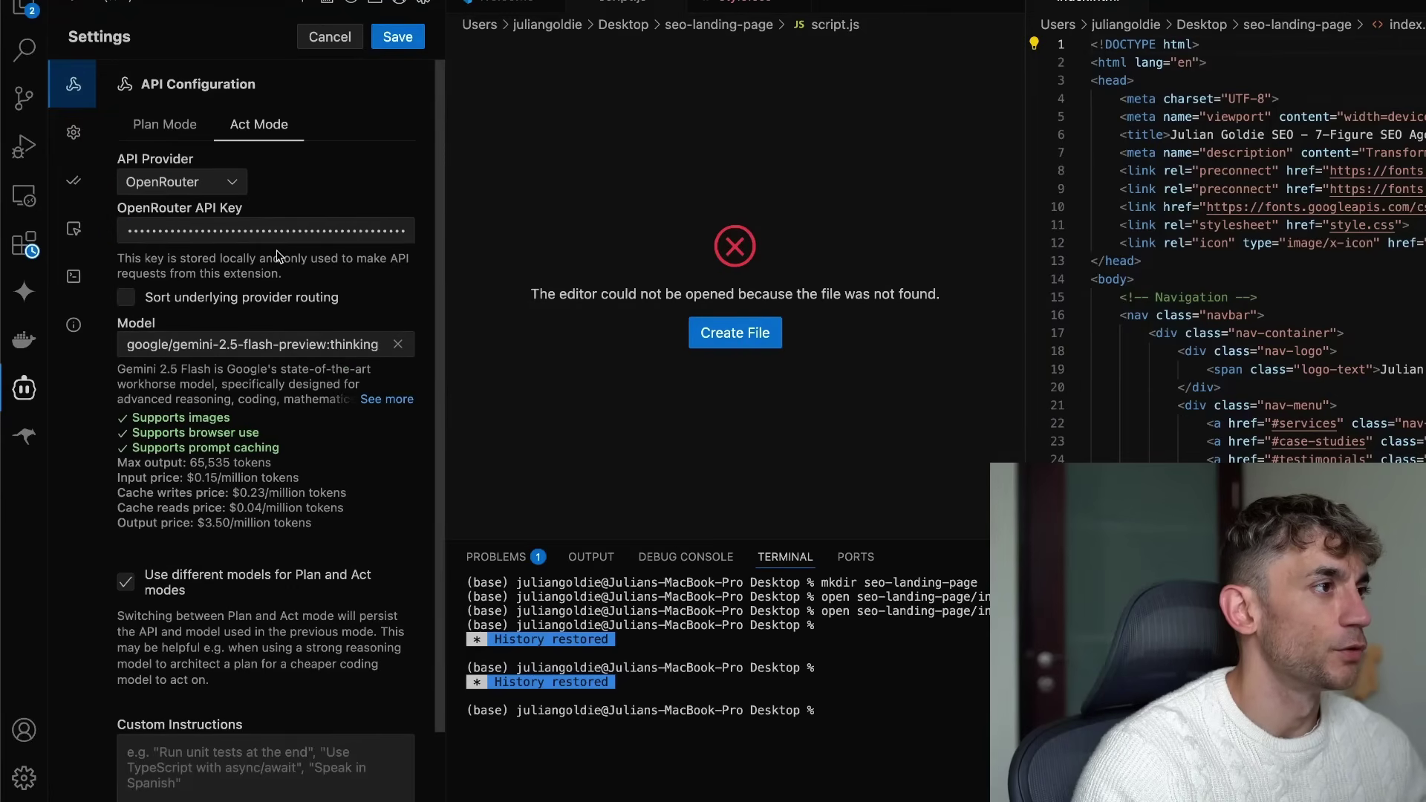
scroll(251, 346, "down", 1)
left_click(252, 346)
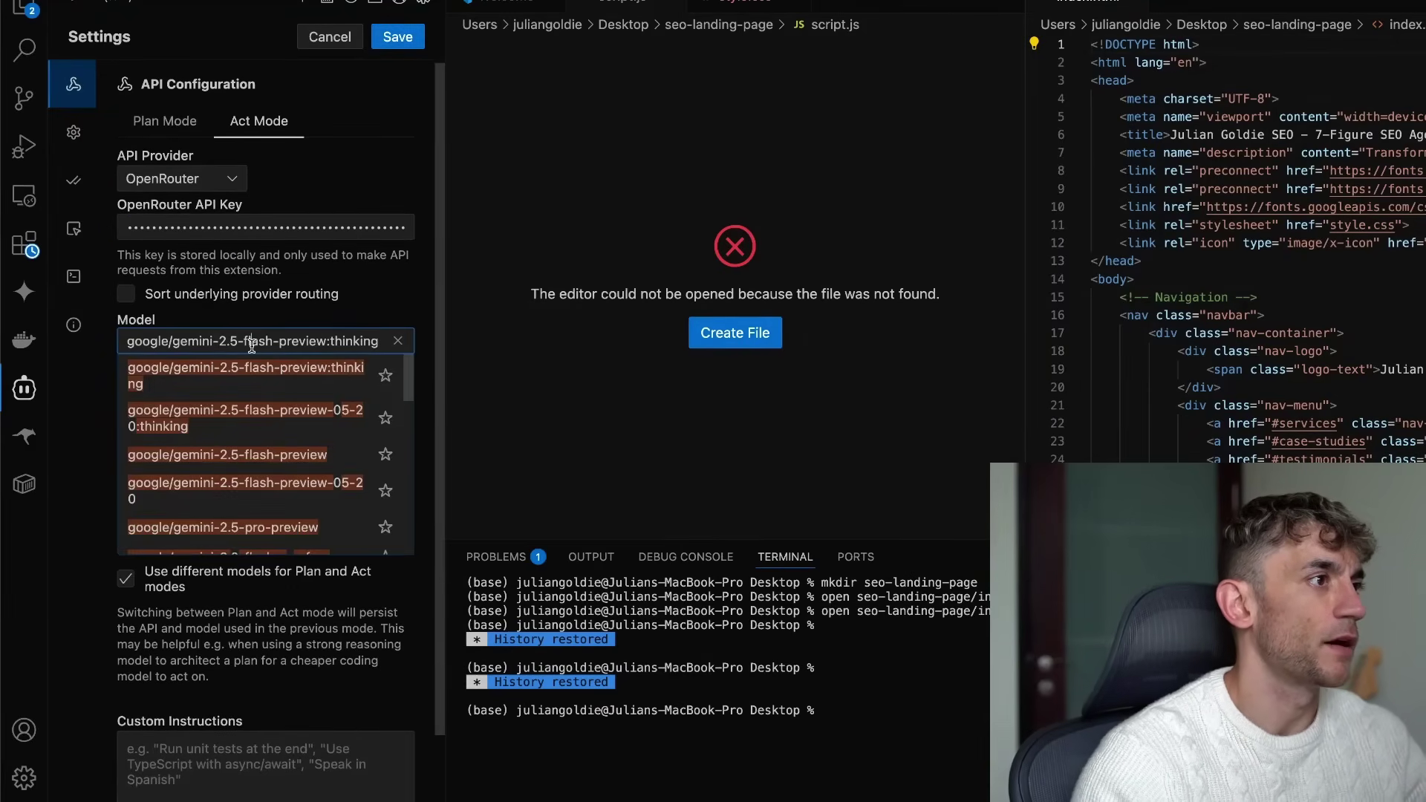
key("super+a")
type("d")
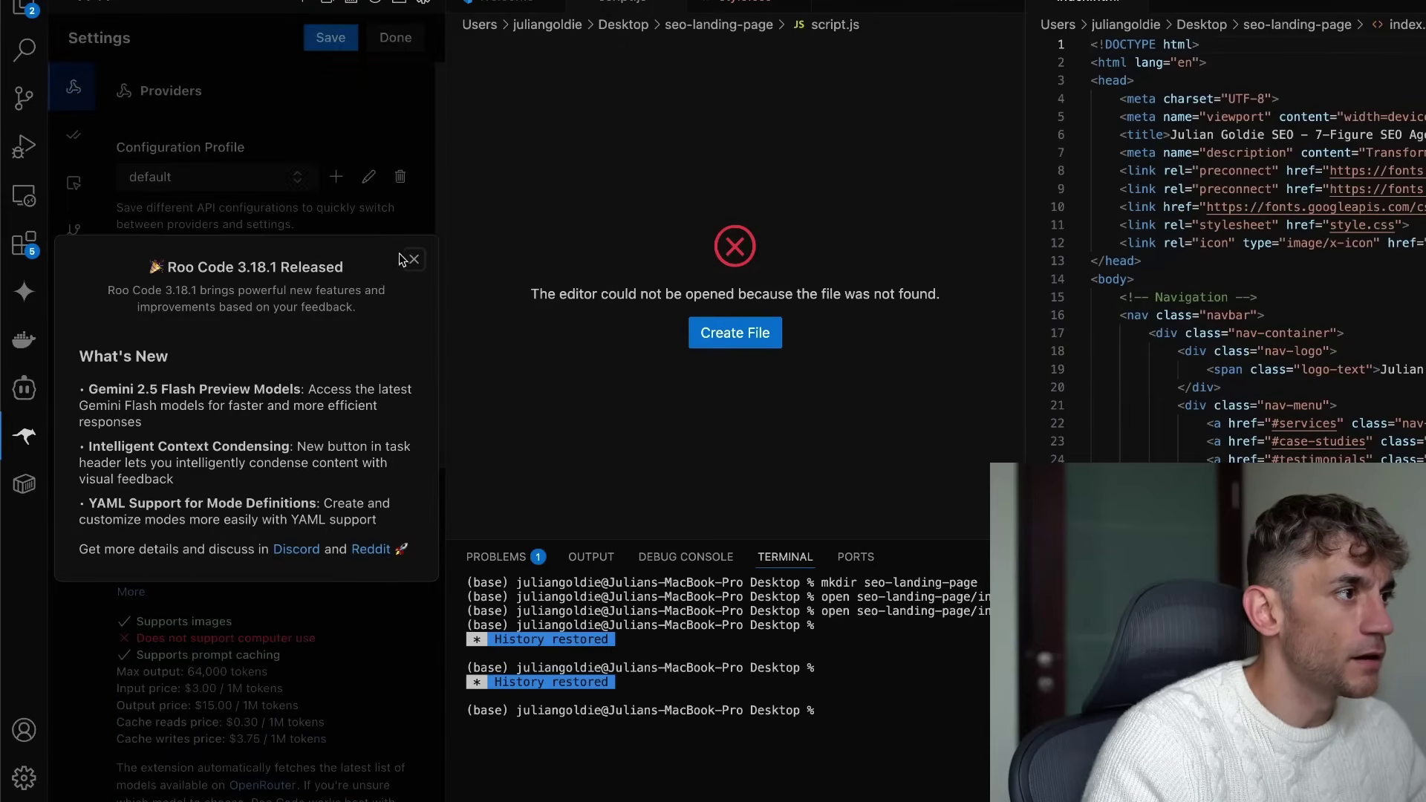
Dismiss Roo Code's release notes, set its OpenRouter model to deepseek/deepseek-r1-0528, and save and close the settings.
left_click(413, 262)
left_click(202, 284)
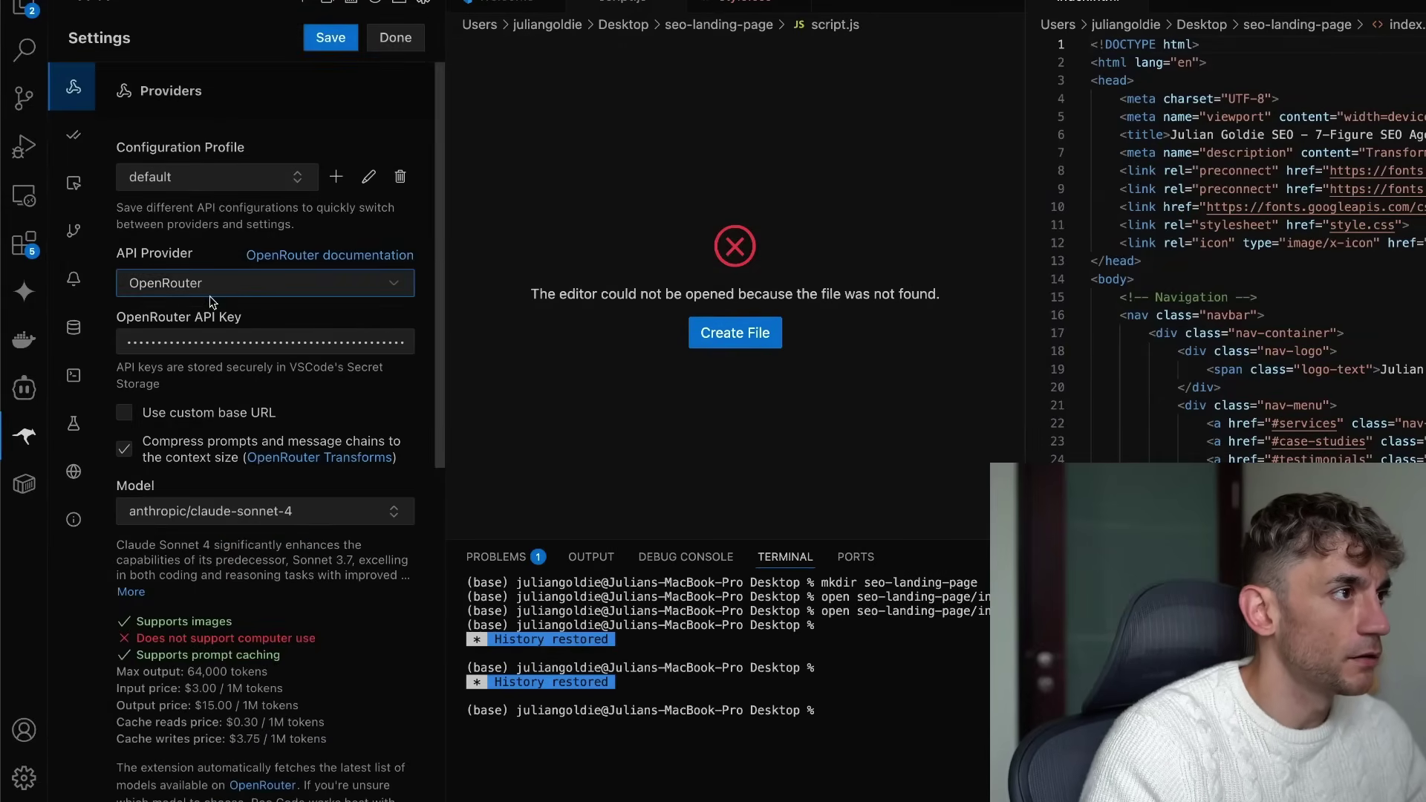
left_click(167, 249)
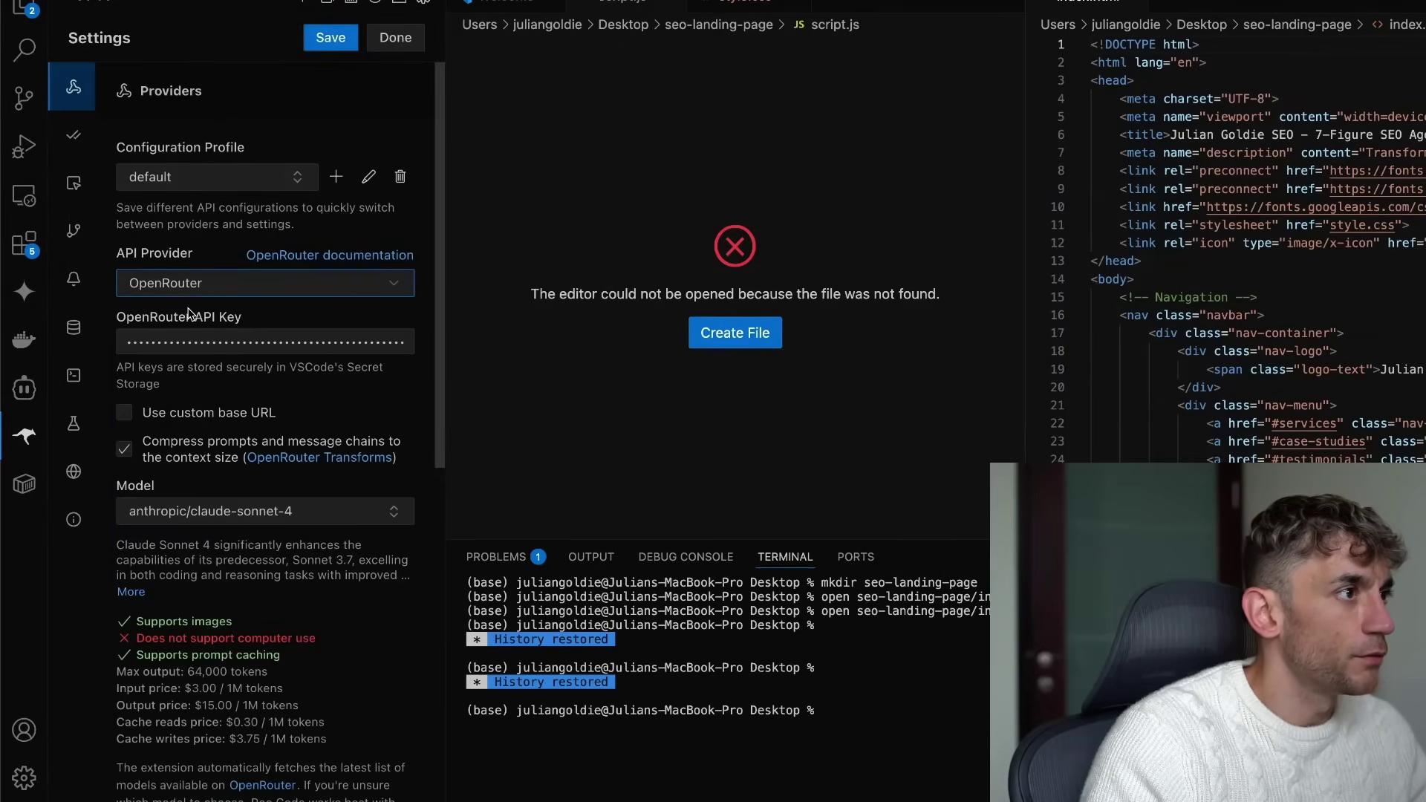
left_click(239, 509)
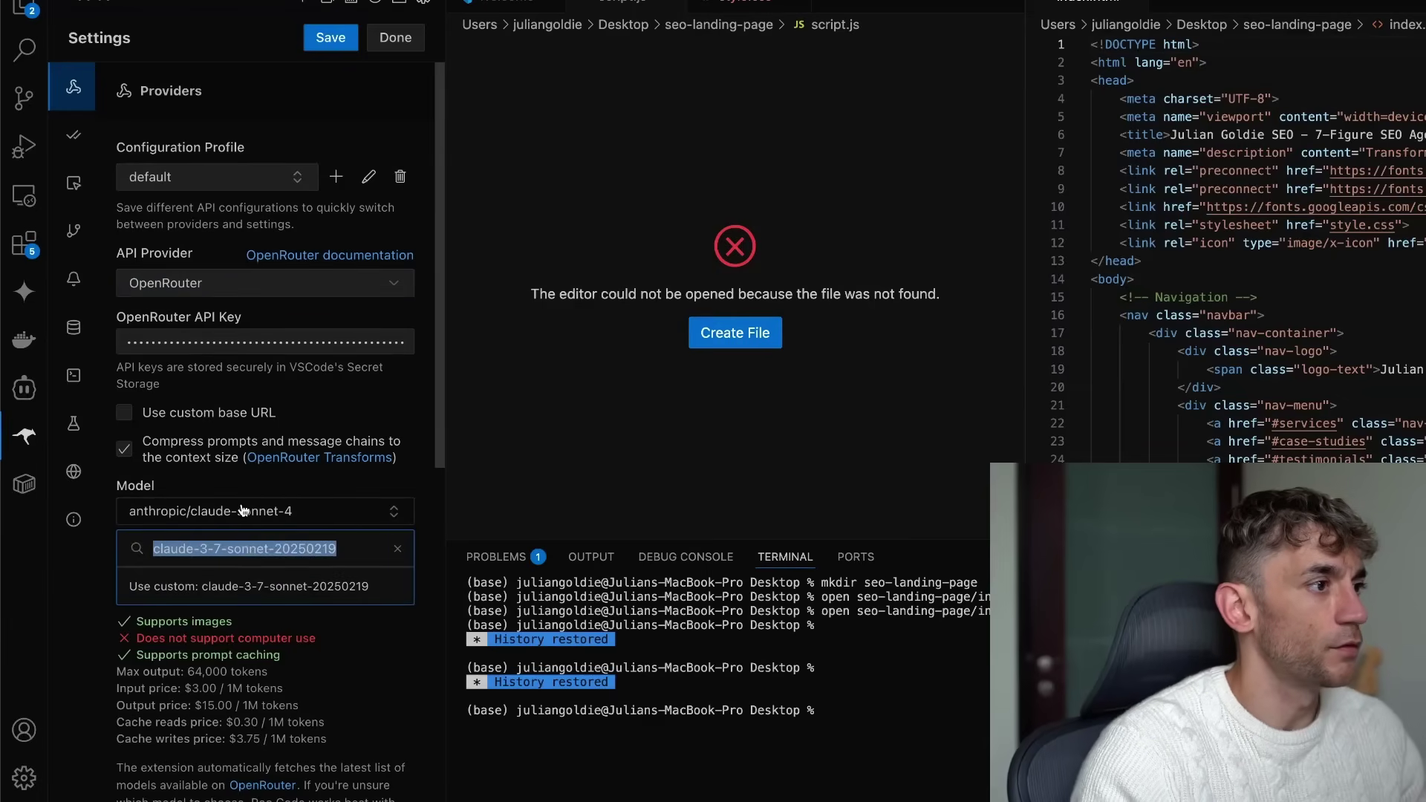
type("0528")
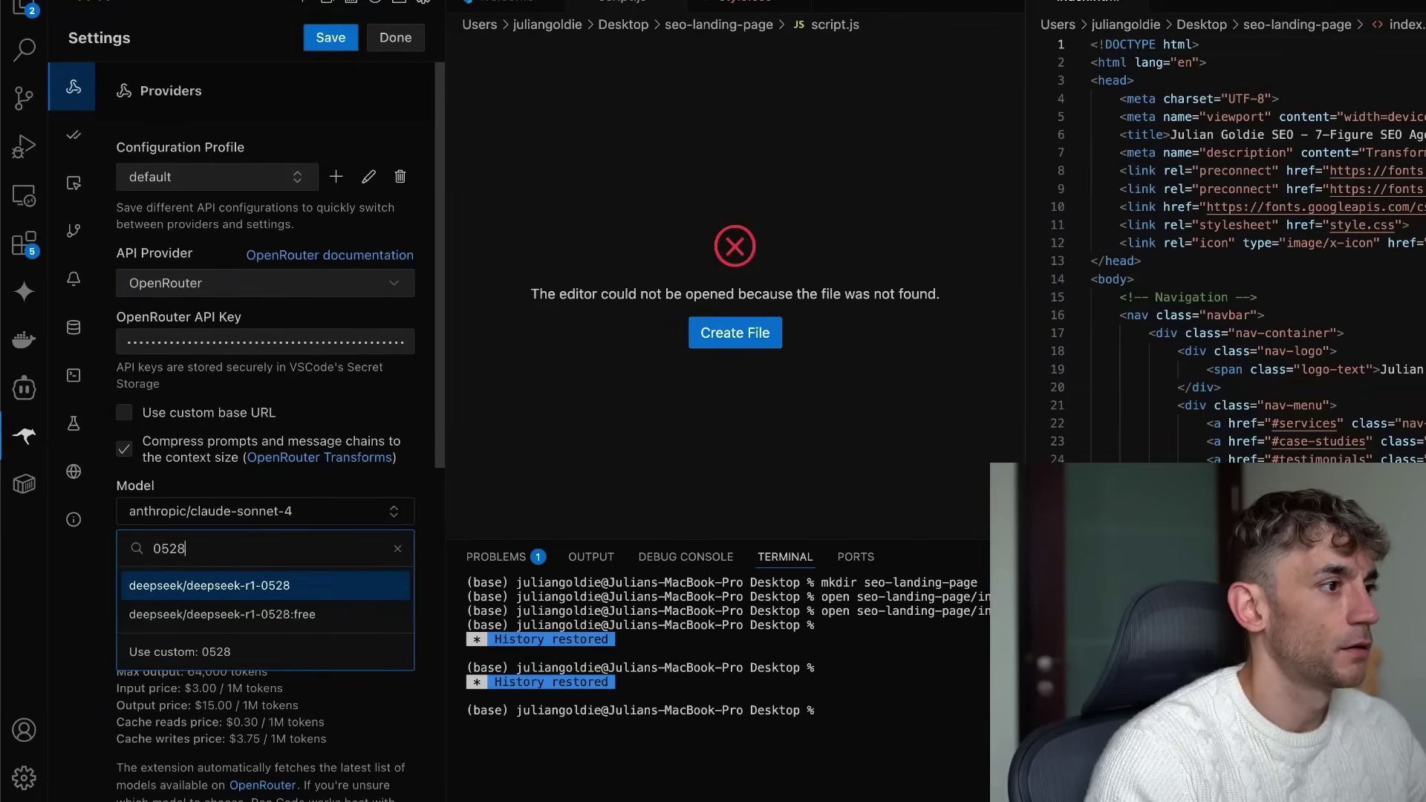
left_click(330, 588)
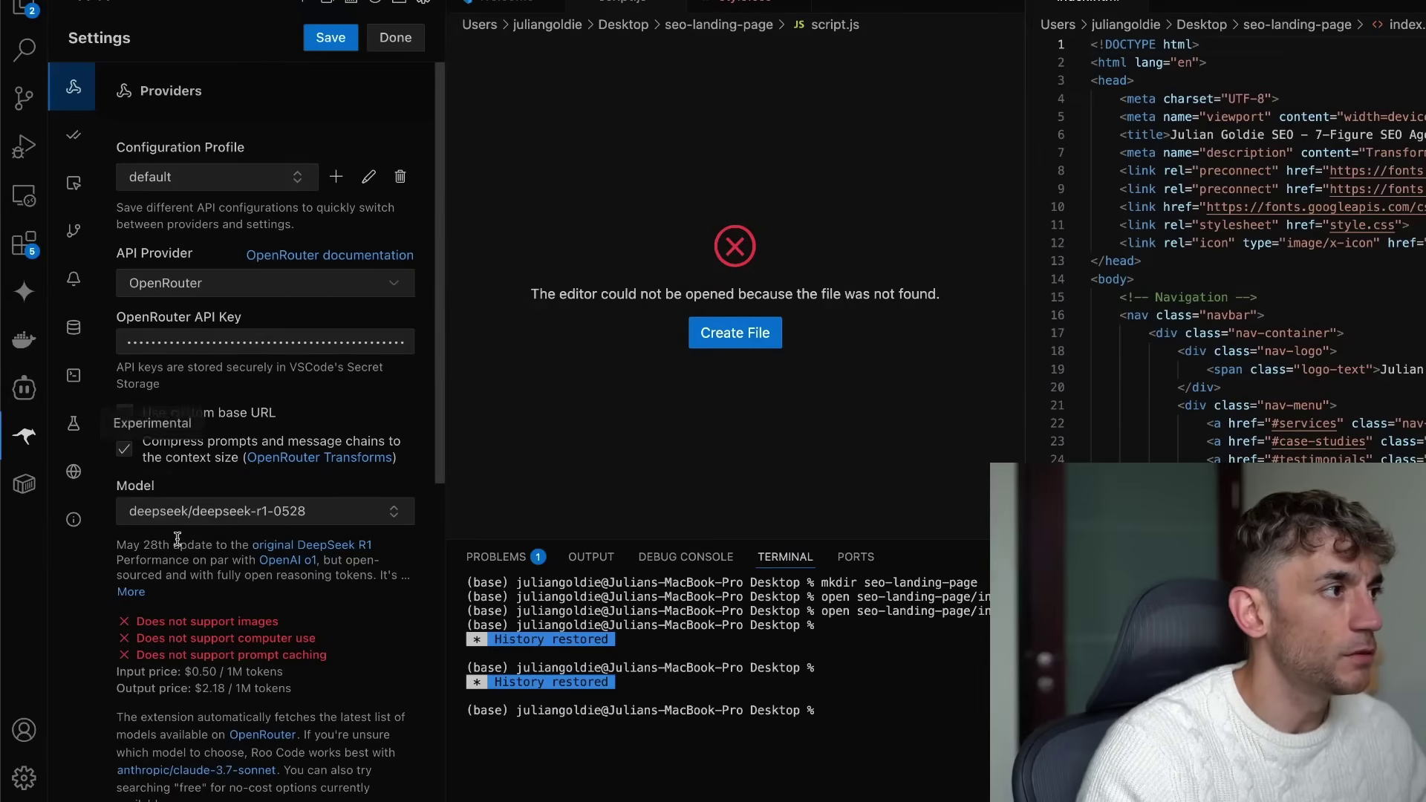
left_click(324, 37)
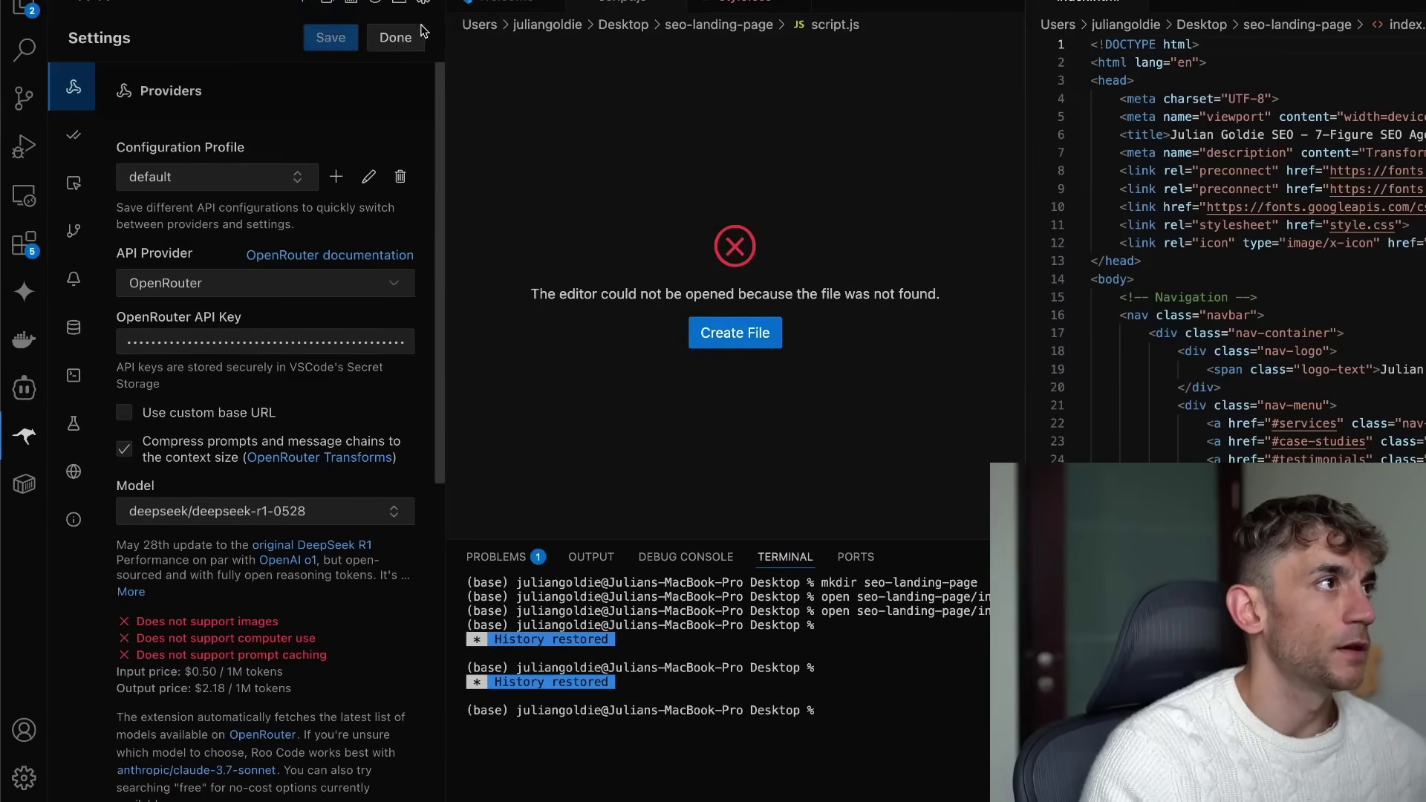
left_click(395, 37)
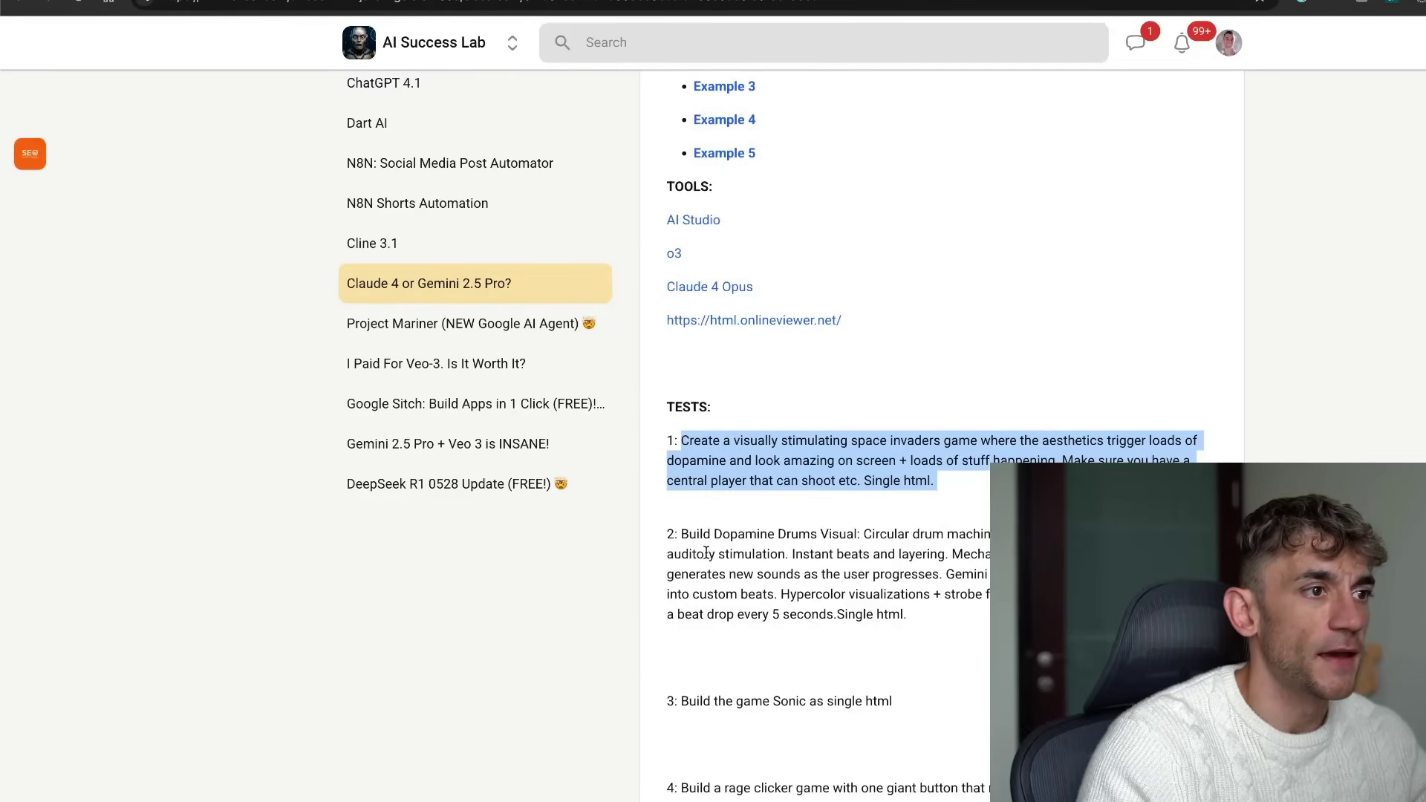
Select SEO test prompt 1, the keyword rain game, on the AI Success Lab page and return to Roo Code in Visual Studio Code.
left_click(694, 528)
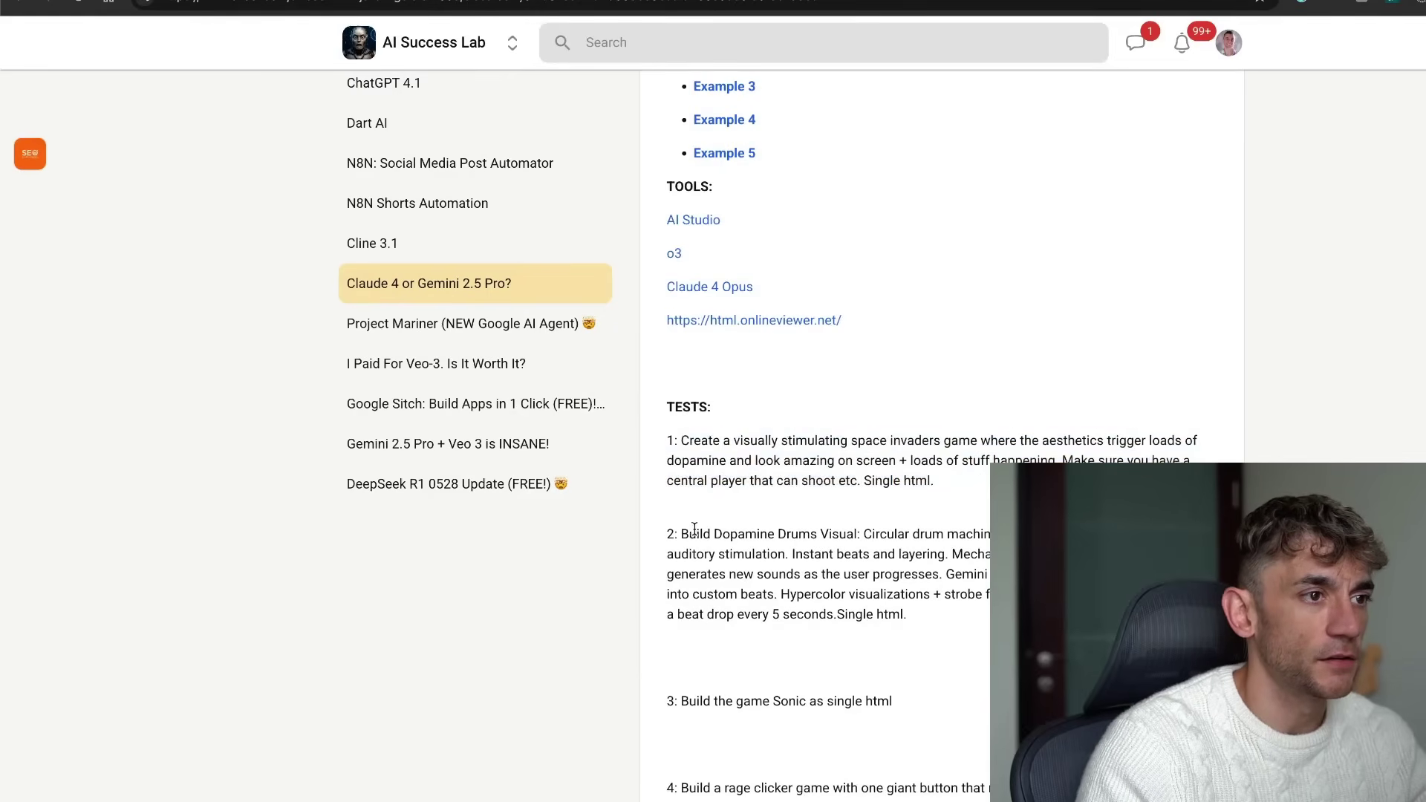
scroll(718, 573, "down", 20)
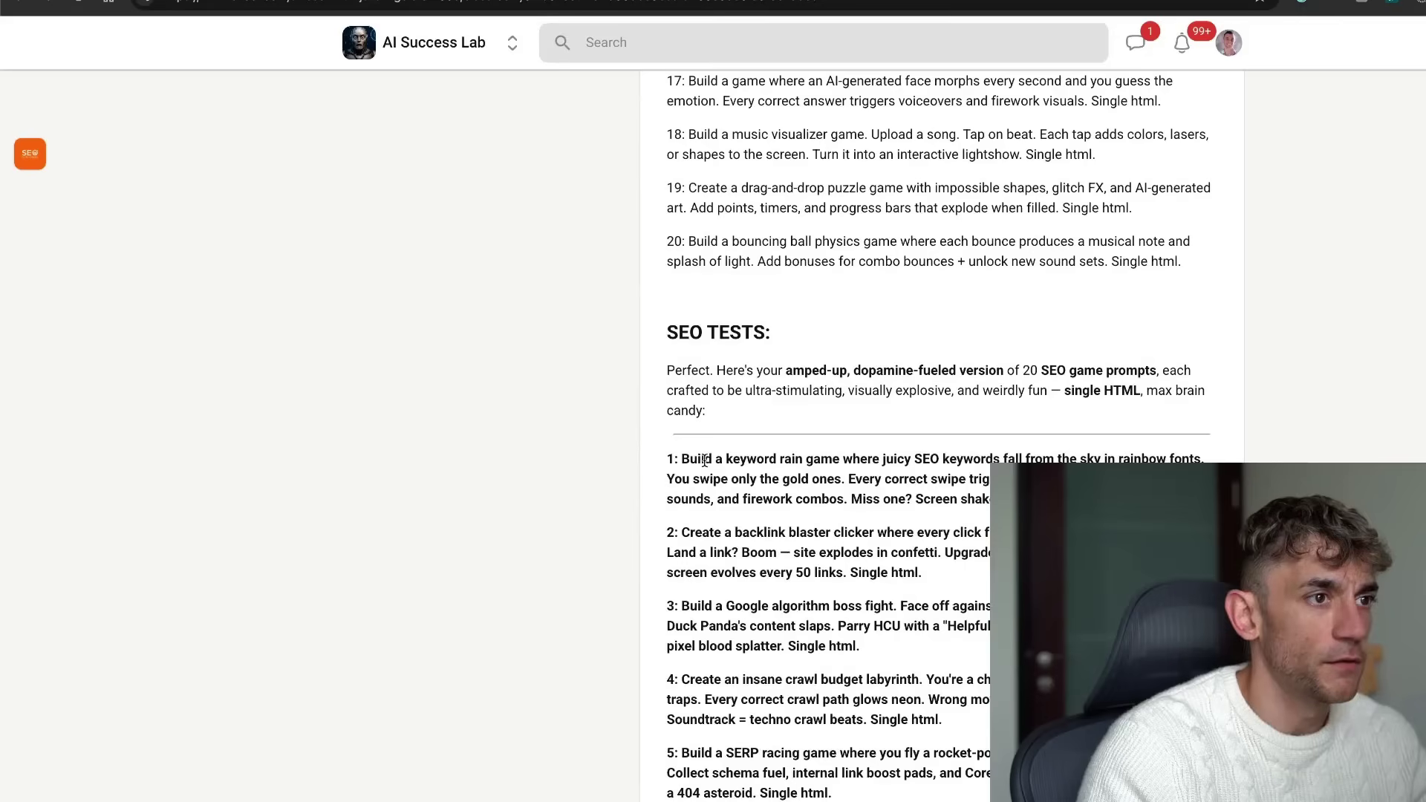
double_click(704, 461)
left_click(1181, 499, "shift")
scroll(941, 435, "up", 20)
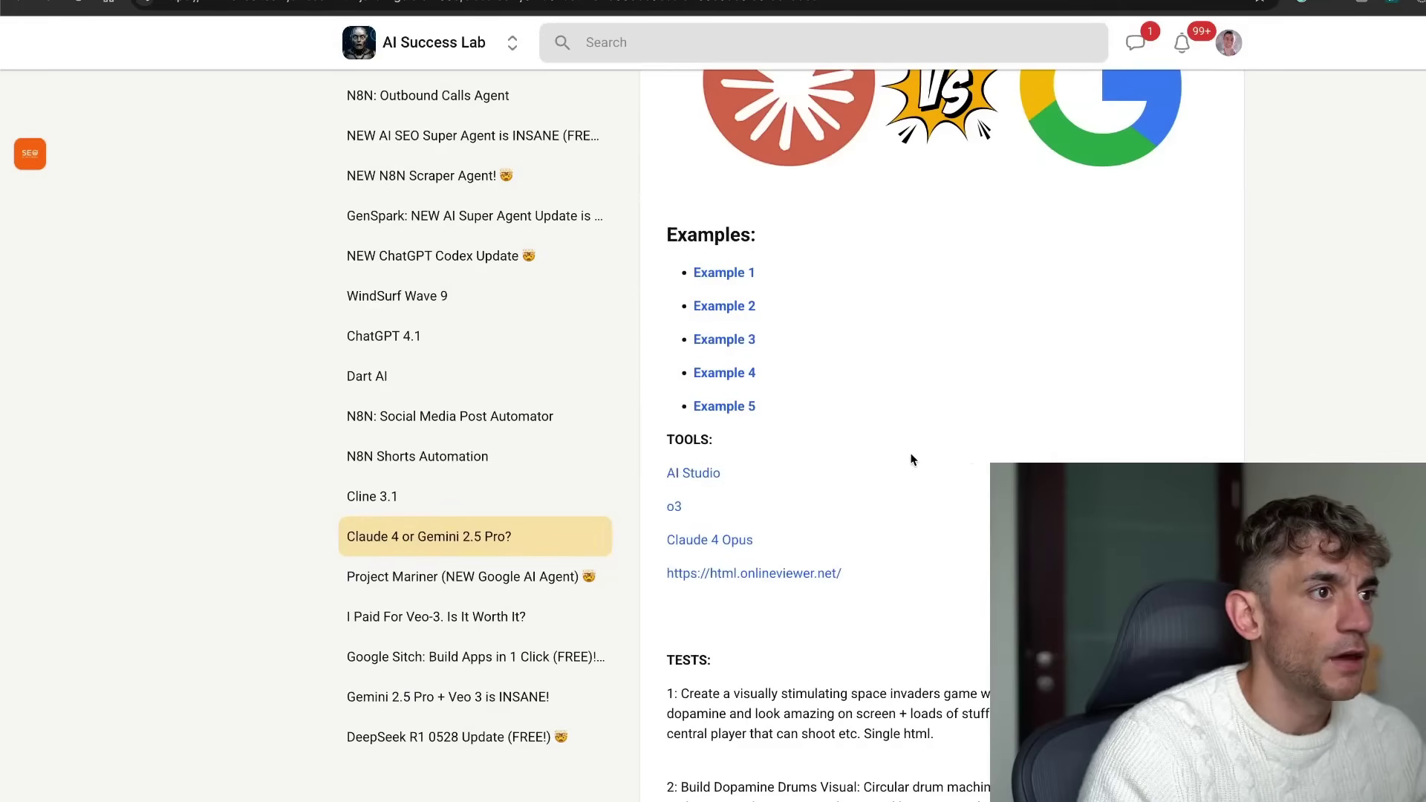
scroll(913, 461, "down", 4)
mouse_move(891, 799)
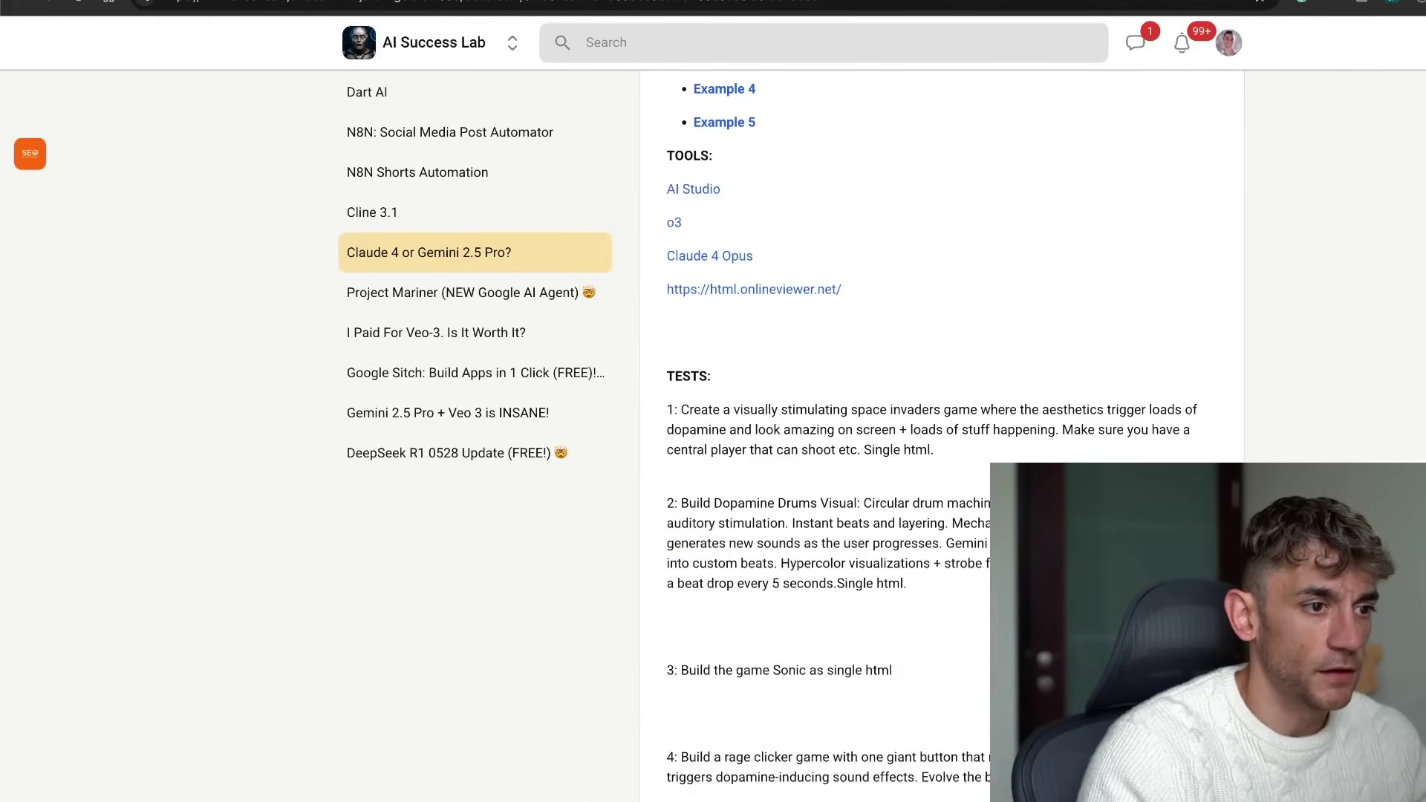
left_click(914, 795)
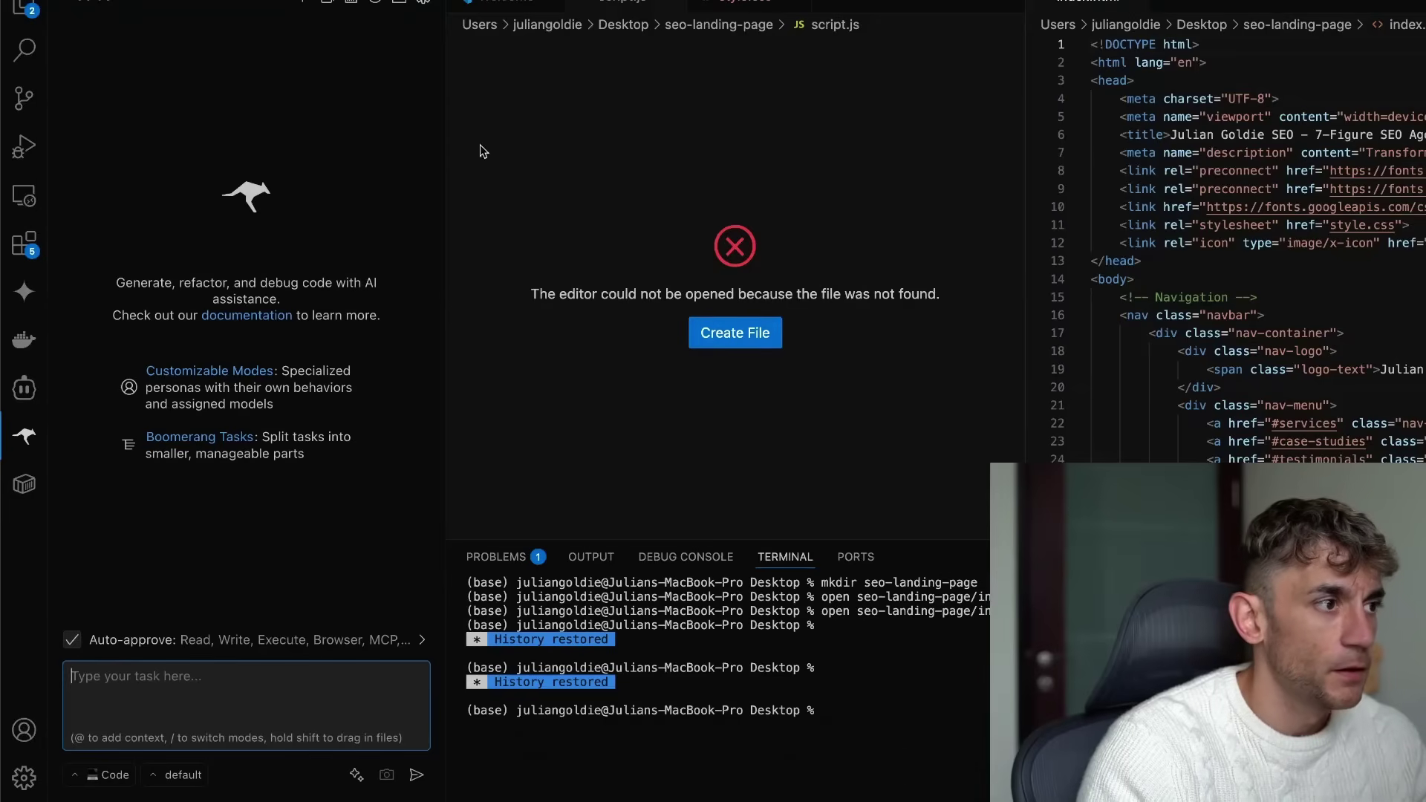
Submit the copied keyword rain game prompt to Roo Code as a new task.
left_click(160, 699)
type("Build a keyword rain game where juicy SEO keywords fall from the sky in rainbow fonts. You swipe only the gold ones. Every correct swipe triggers screen flashes, slot-machine sounds, and firework combos. Miss one? Screen shakes. Single html.")
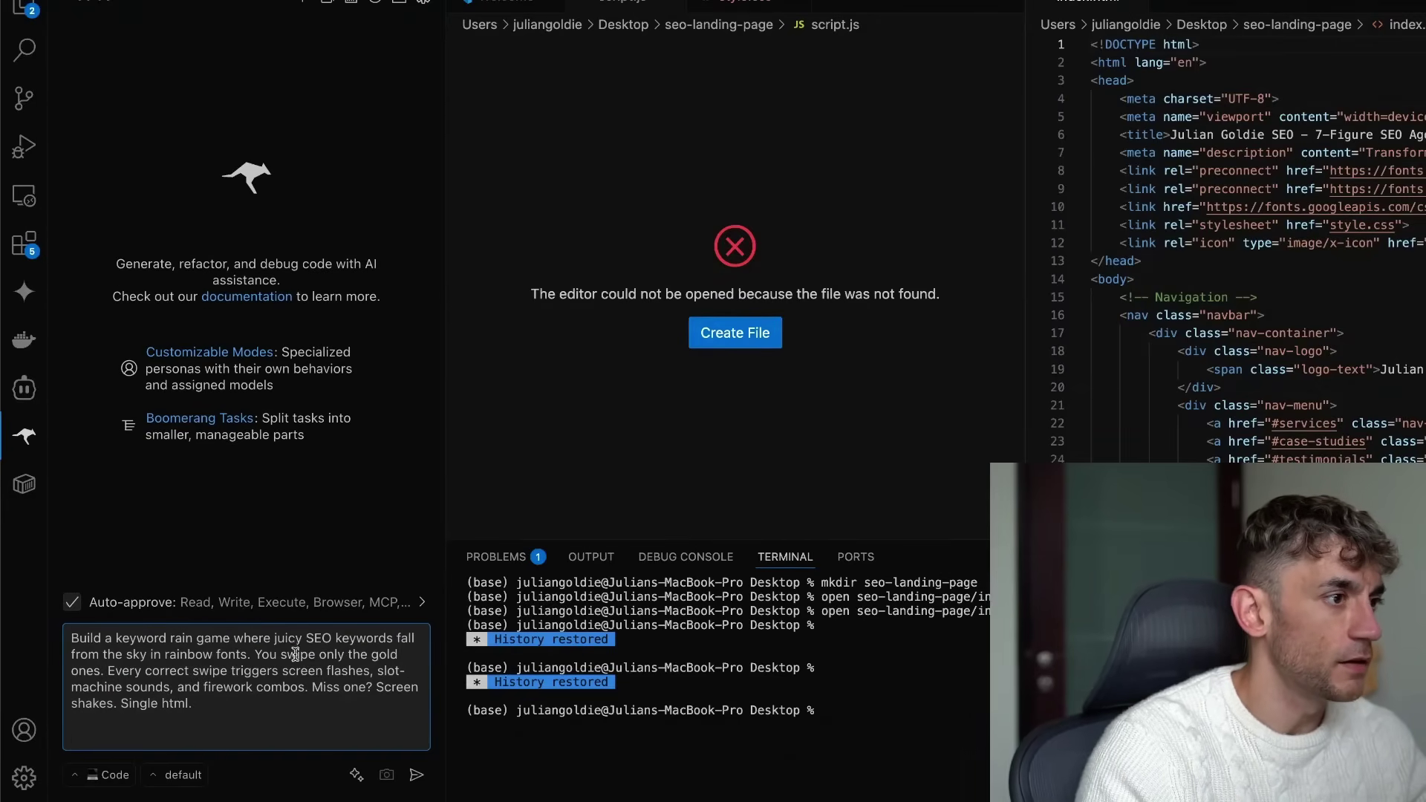
key("Return")
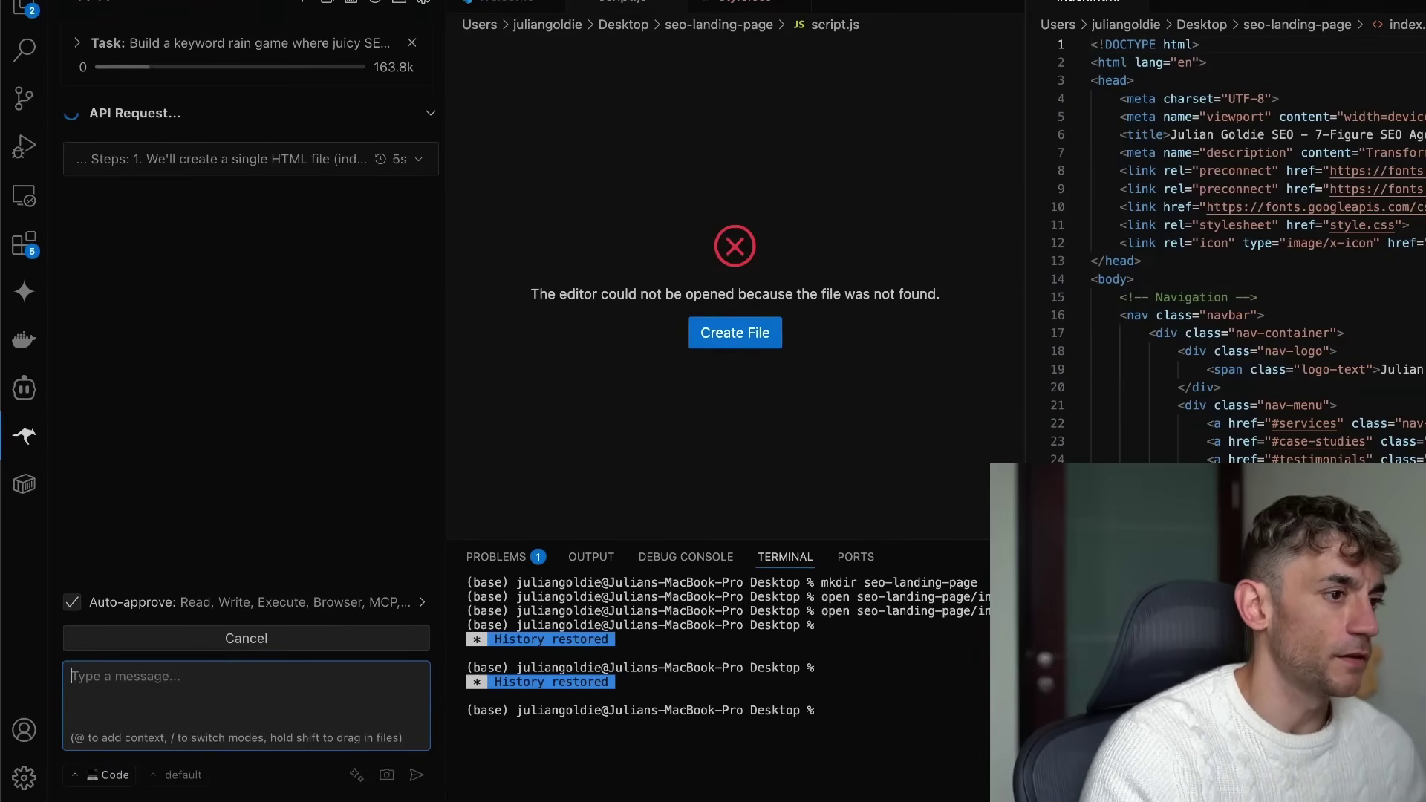
In Chrome's OpenRouter chat, copy the full Flashing Keyword Memory Game HTML and load it into Liveweave's HTML editor.
left_click(629, 774)
scroll(923, 285, "up", 10)
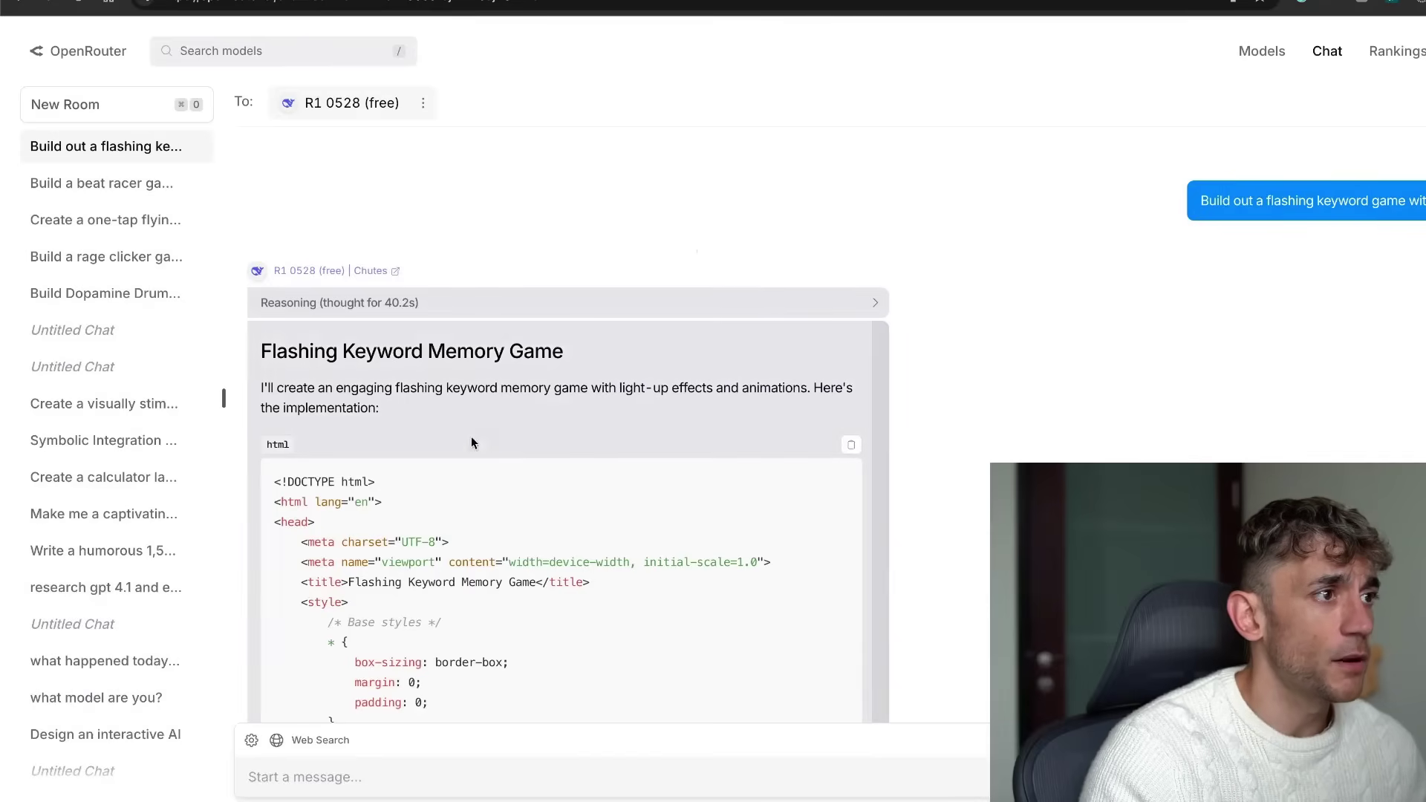
left_click_drag(270, 471, 639, 572)
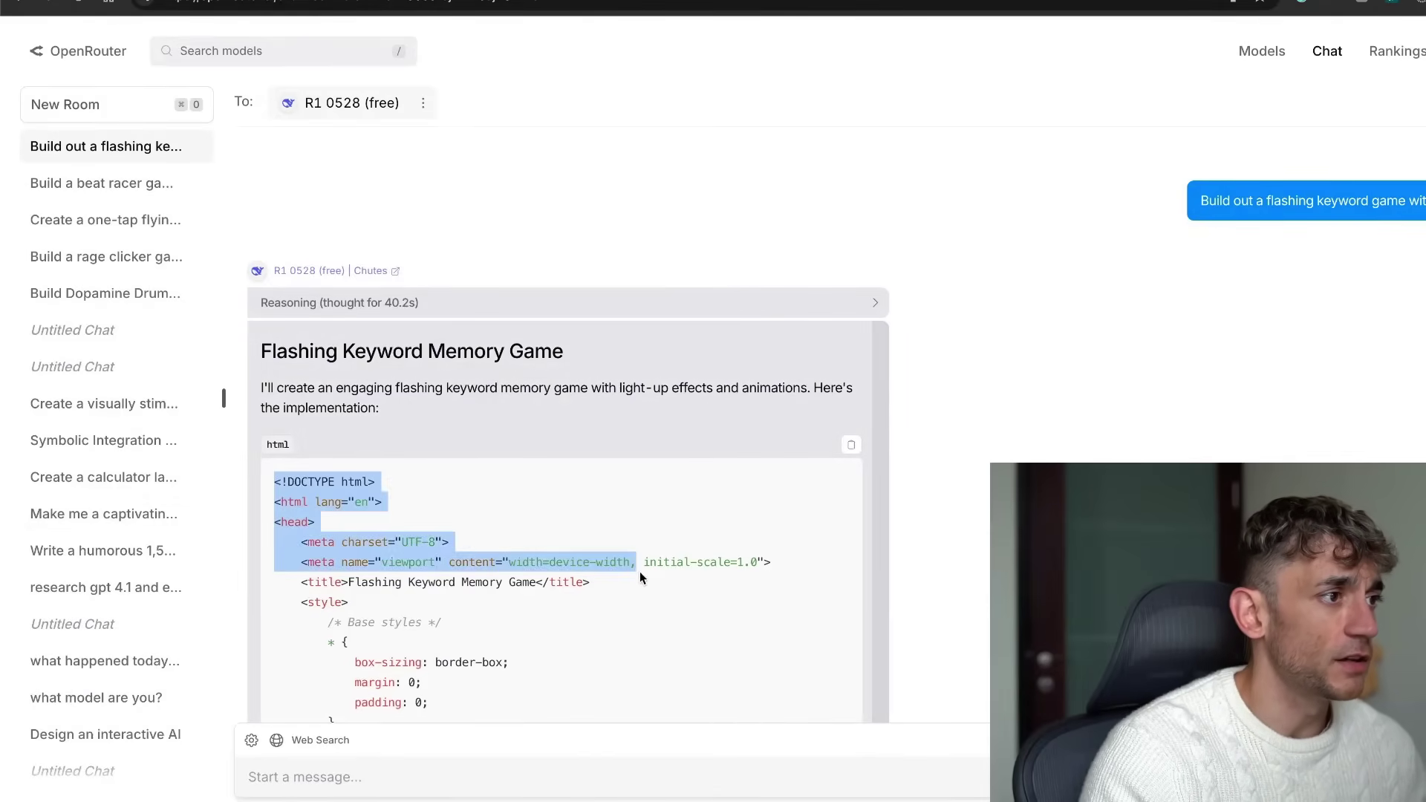
scroll(635, 578, "down", 4)
scroll(630, 582, "down", 20)
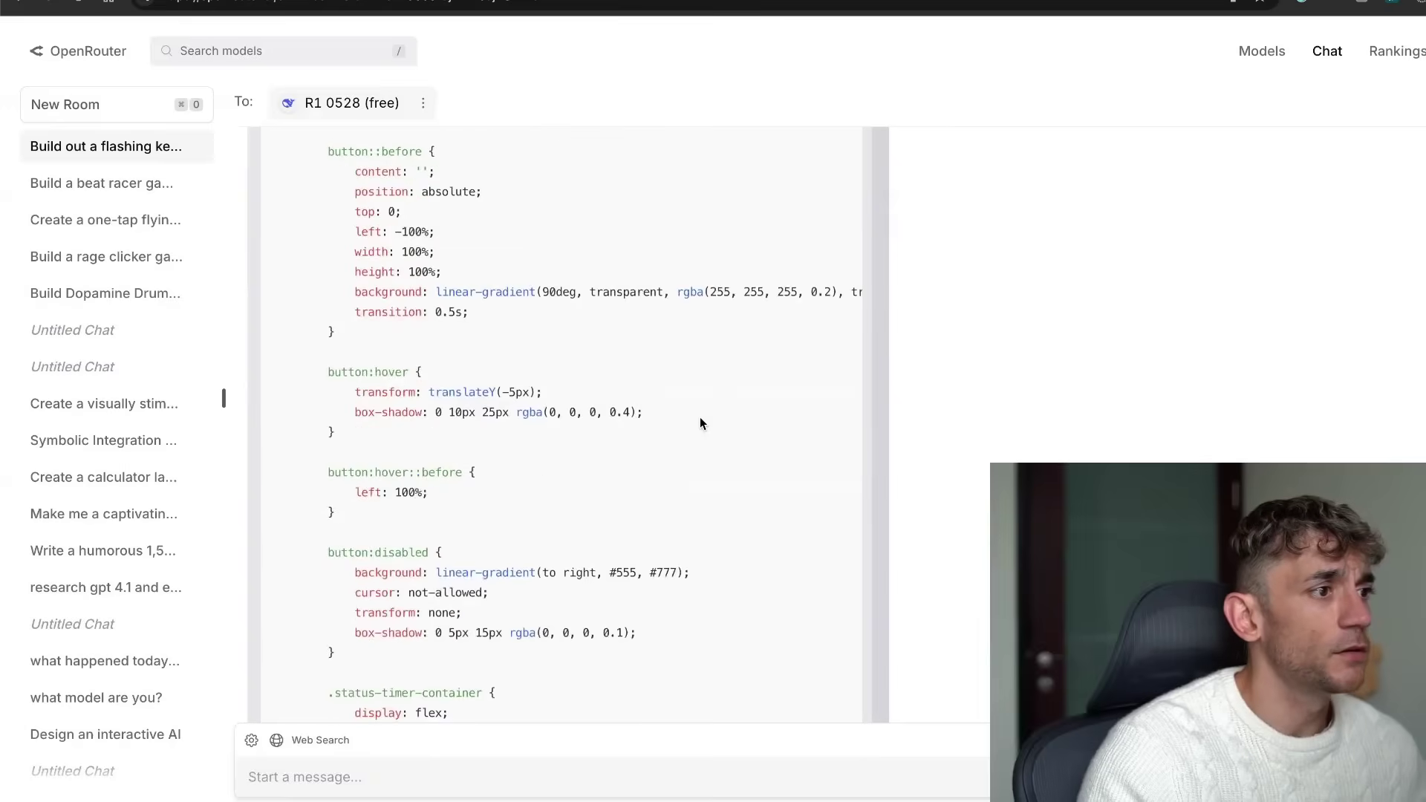
scroll(652, 400, "down", 20)
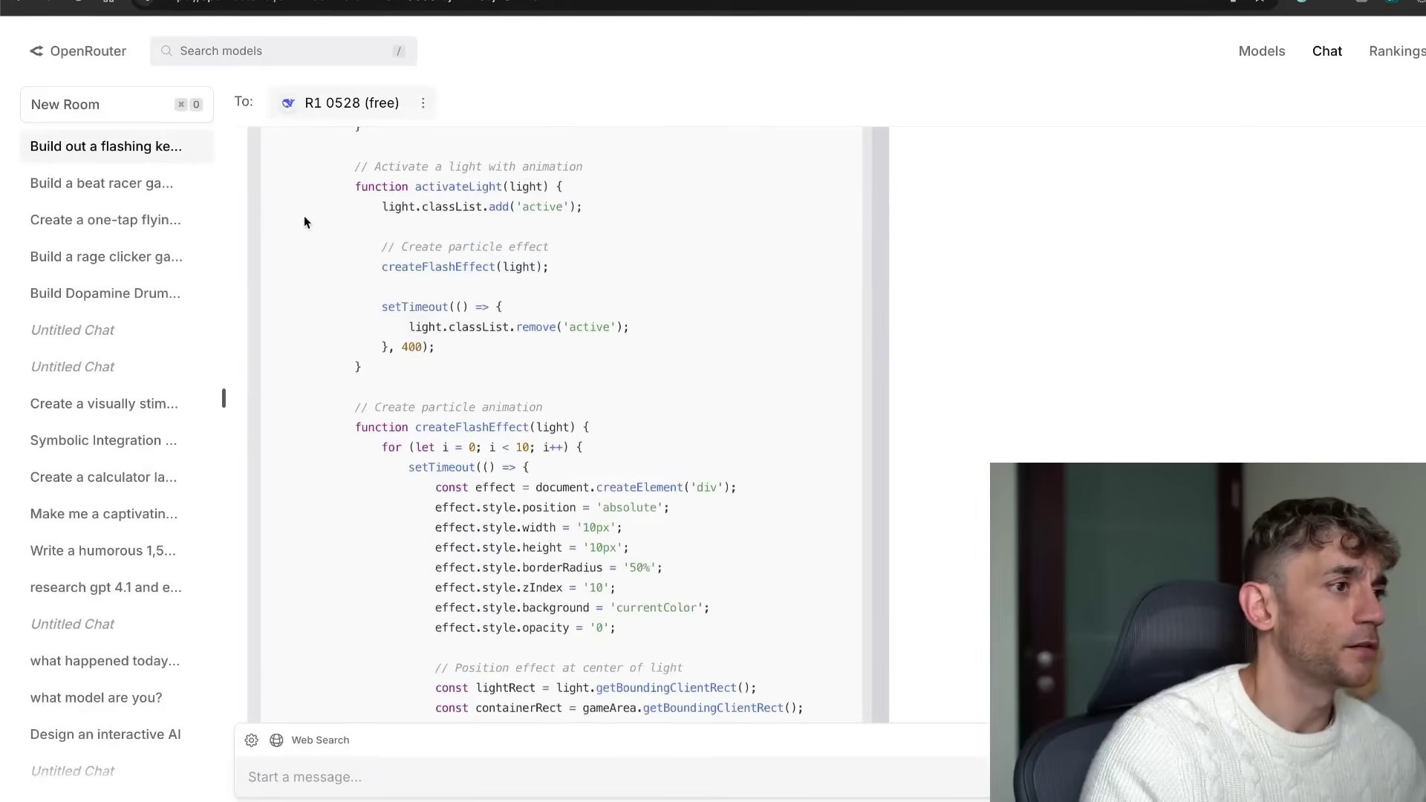
scroll(470, 484, "down", 20)
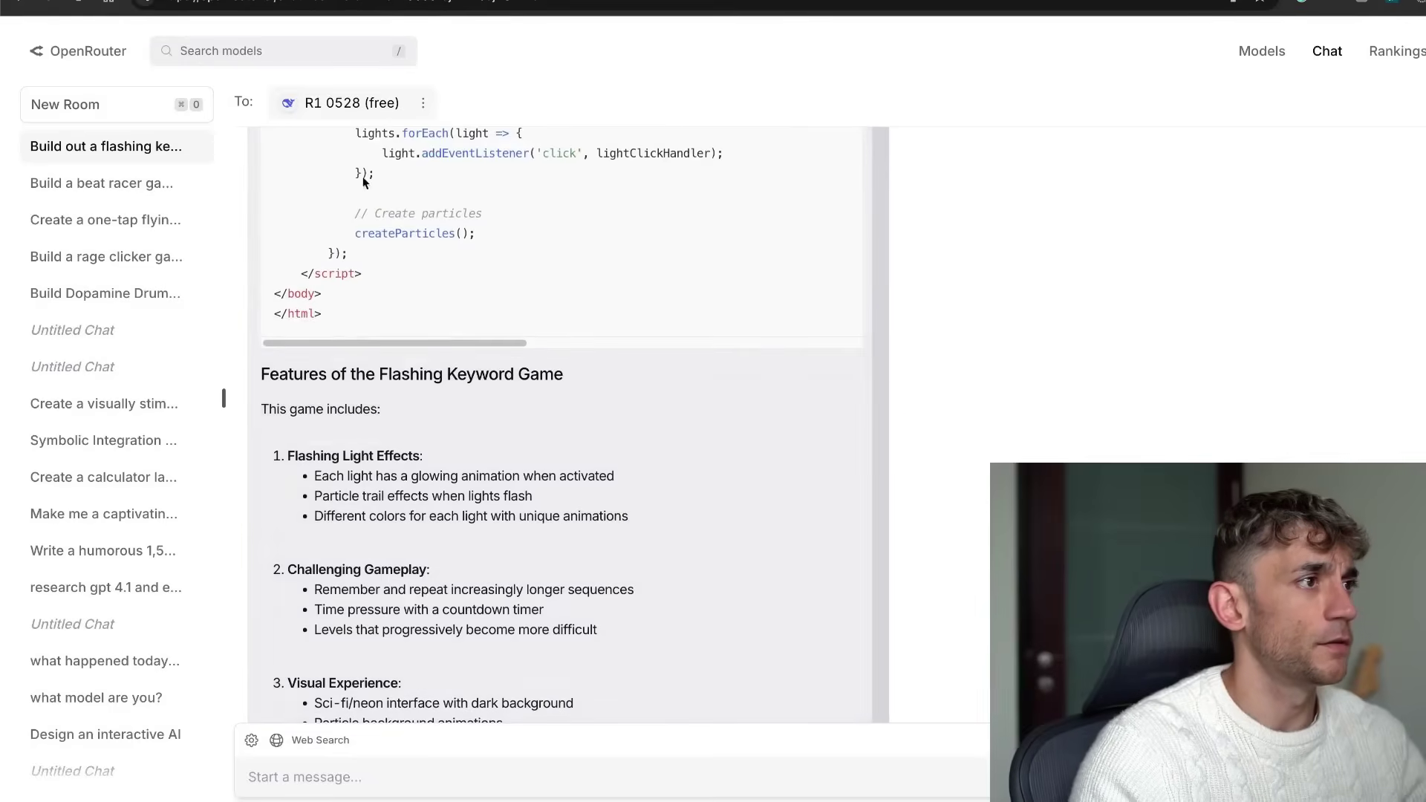
left_click(361, 312, "shift")
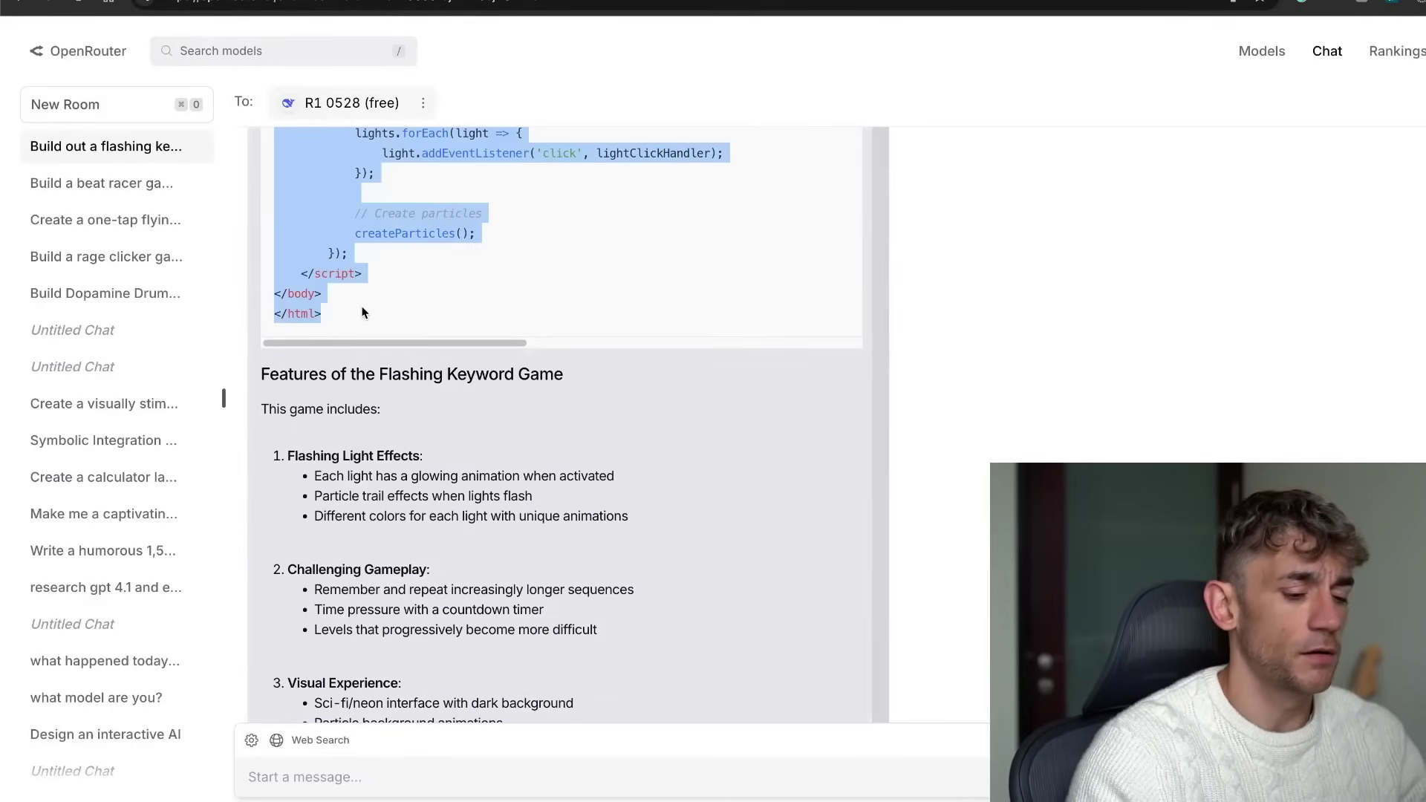
key("super+t")
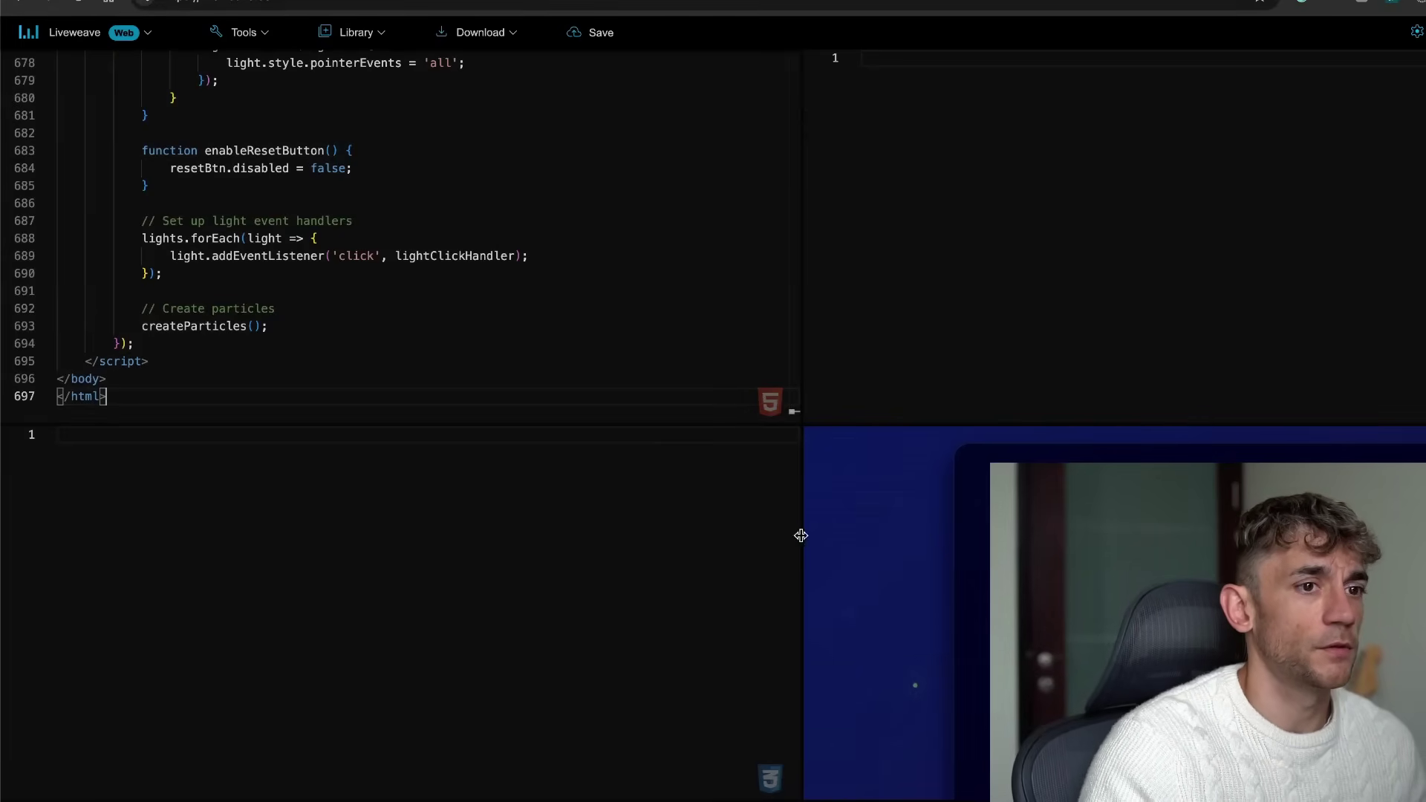
Enlarge Liveweave's preview of Flash Code, start the game and repeat the flashing light sequences.
left_click_drag(802, 535, 279, 534)
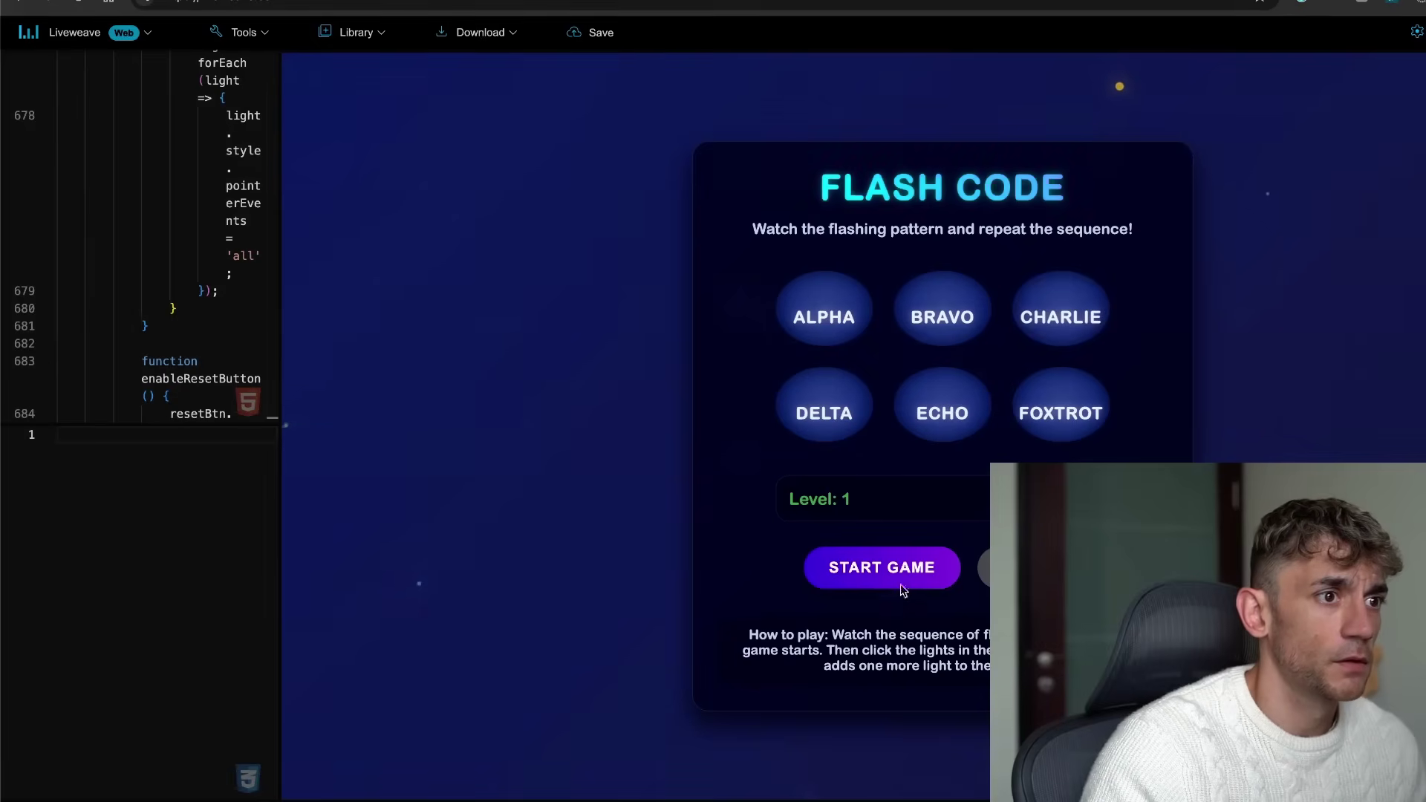
left_click(901, 585)
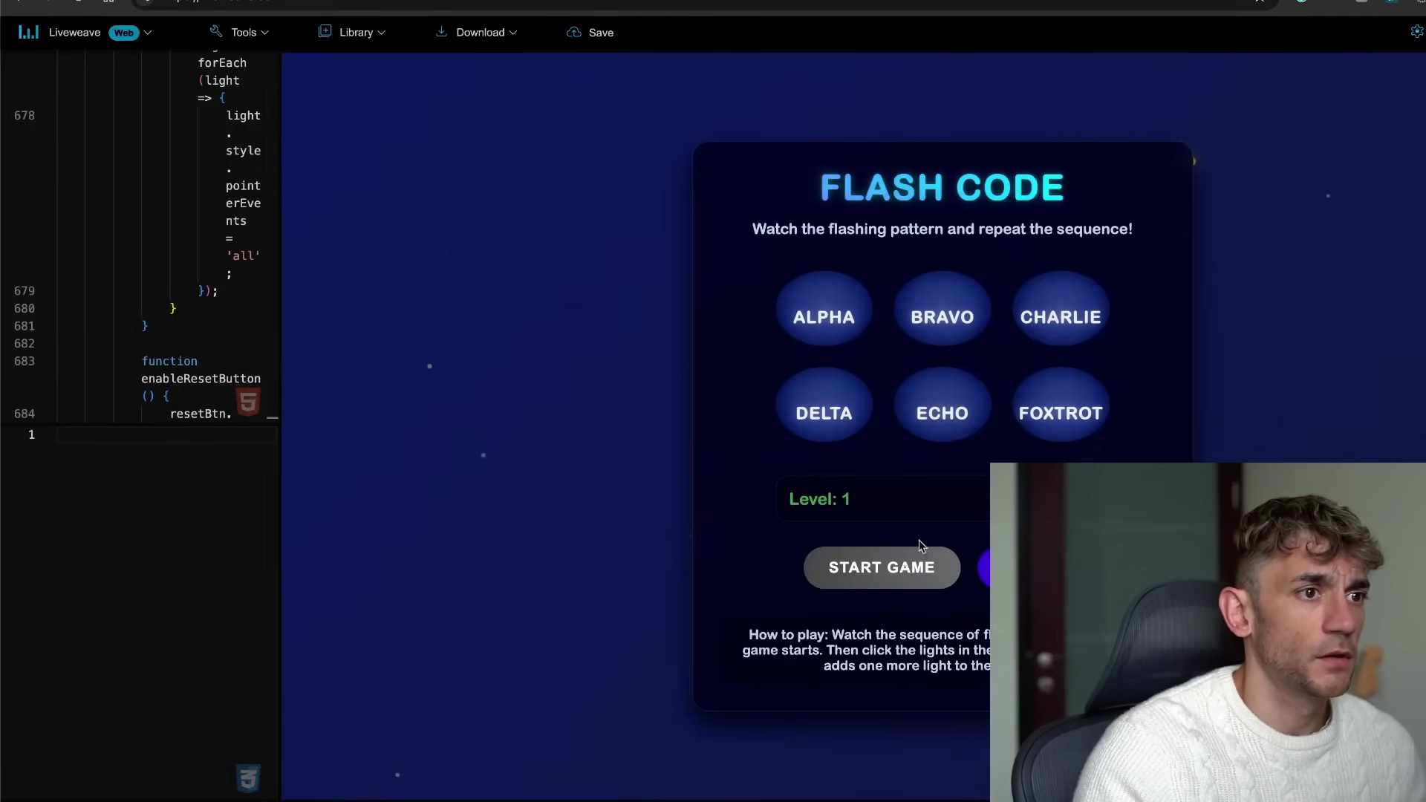
left_click(943, 400)
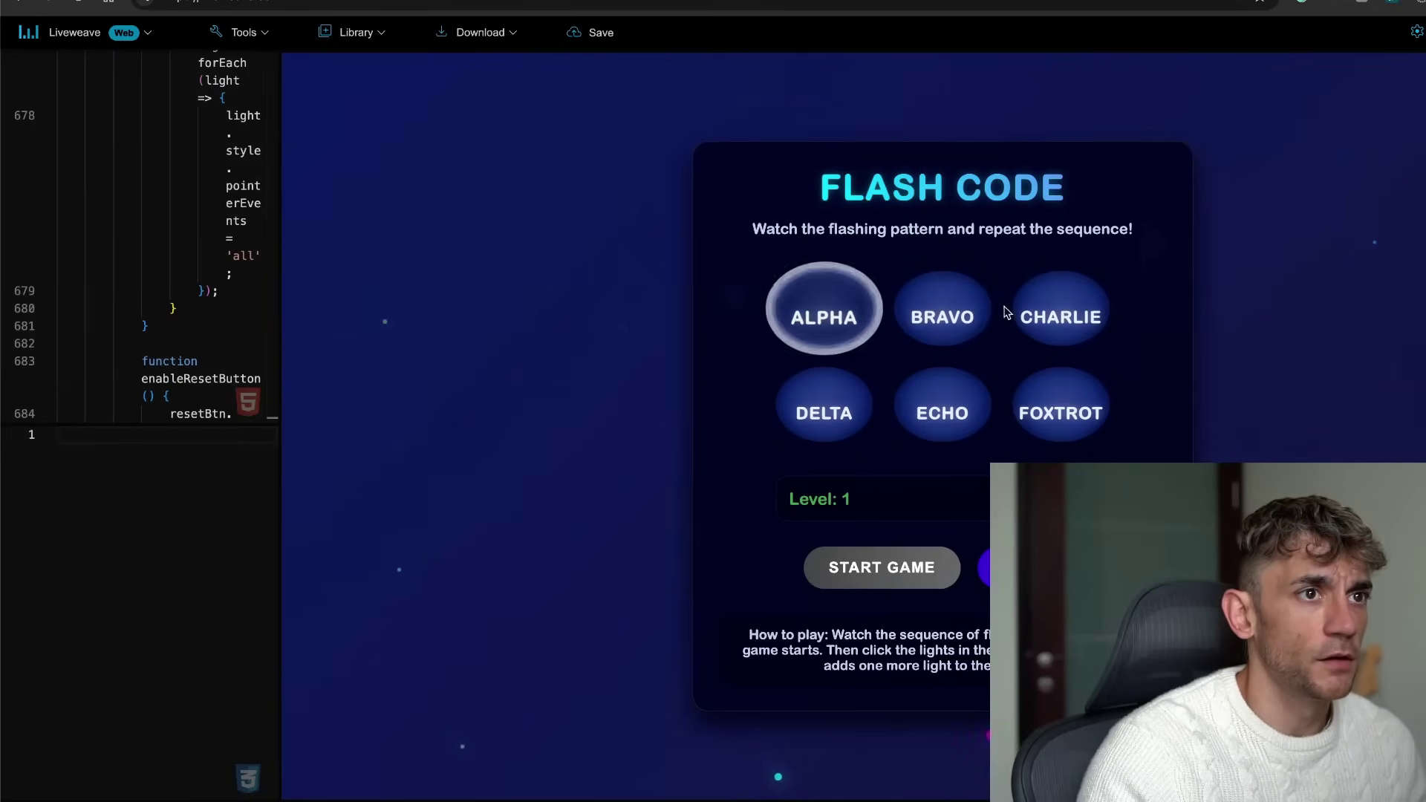
left_click(1059, 313)
left_click(824, 408)
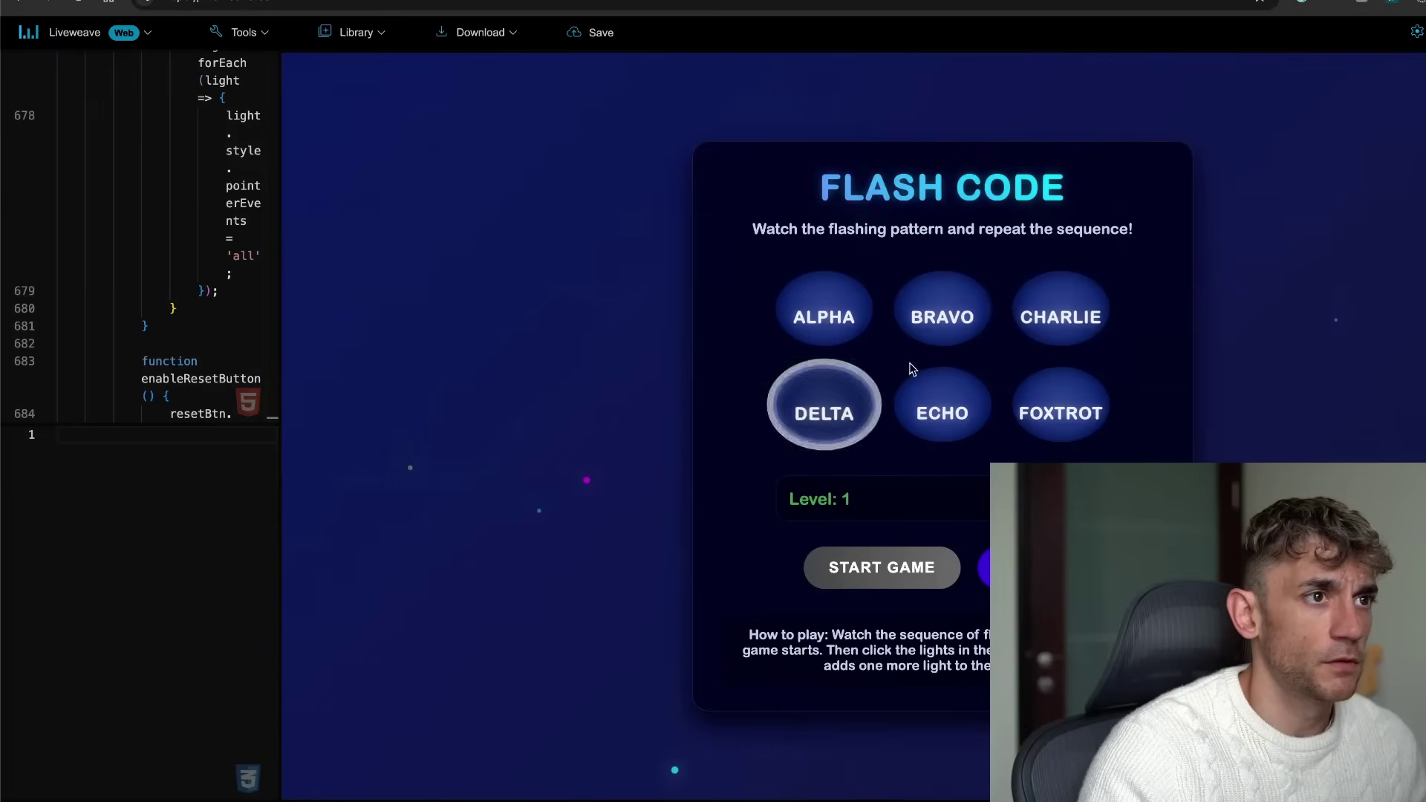
left_click(942, 317)
left_click(814, 322)
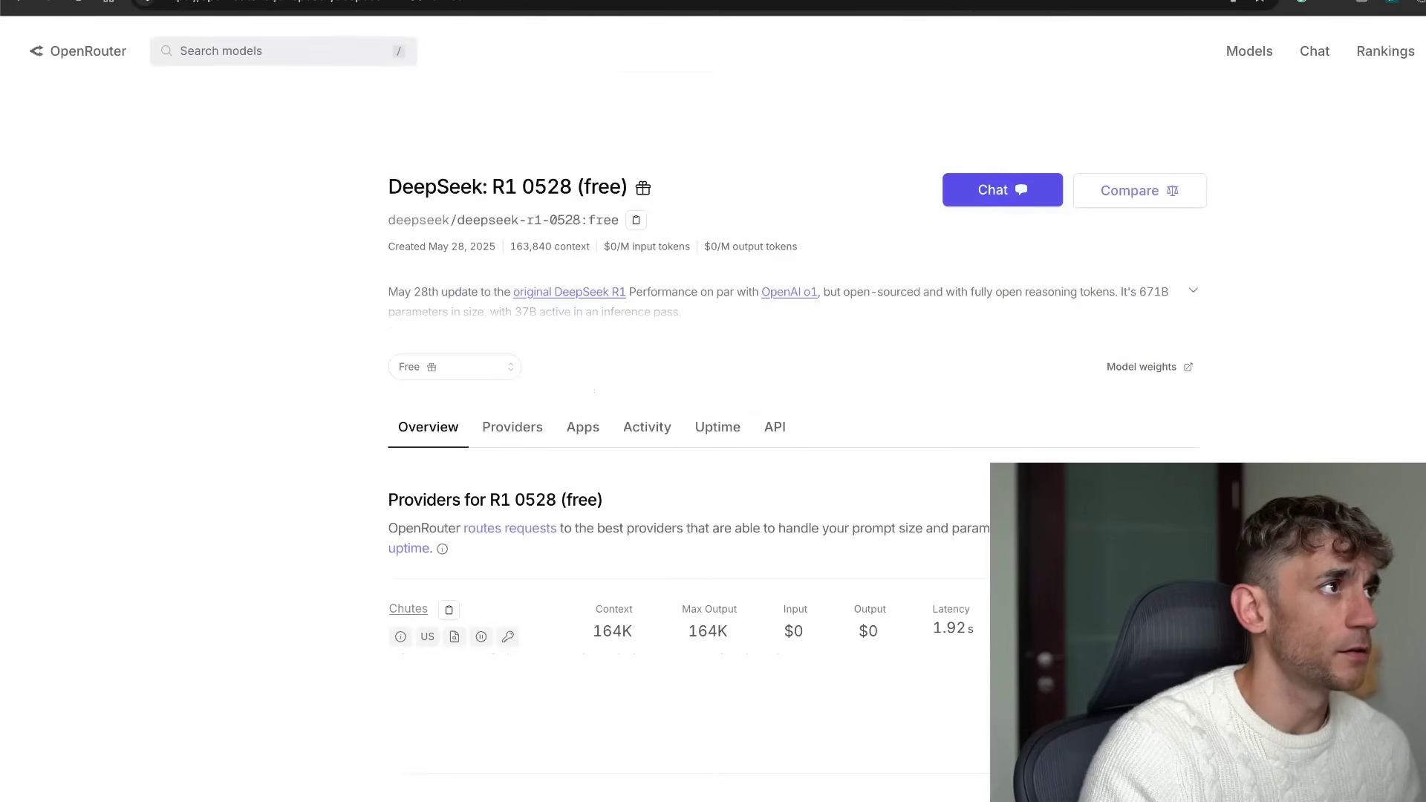
Check the Hugging Face model page's output, then return to Visual Studio Code and expand Roo Code's reasoning for the keyword rain task.
left_click(145, 2)
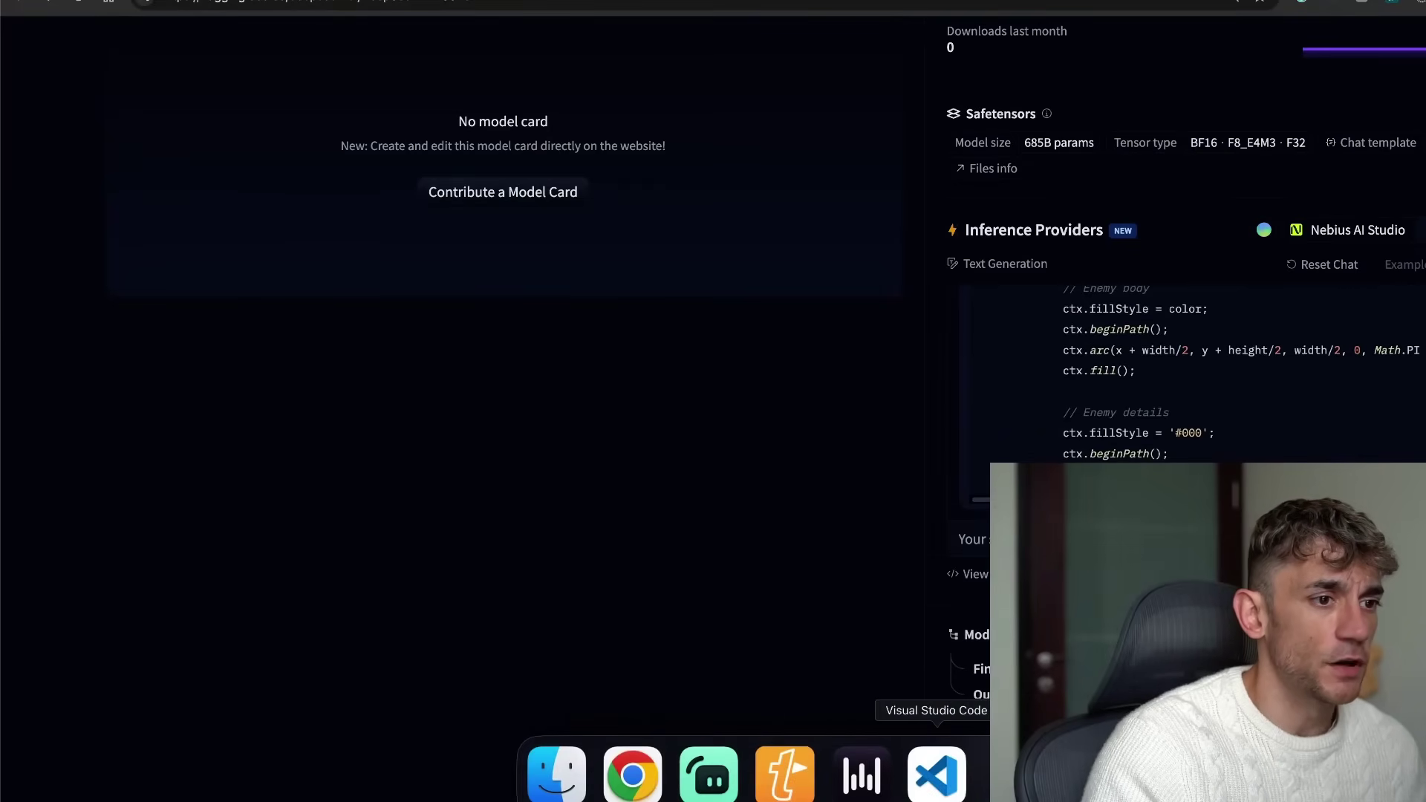
left_click(715, 768)
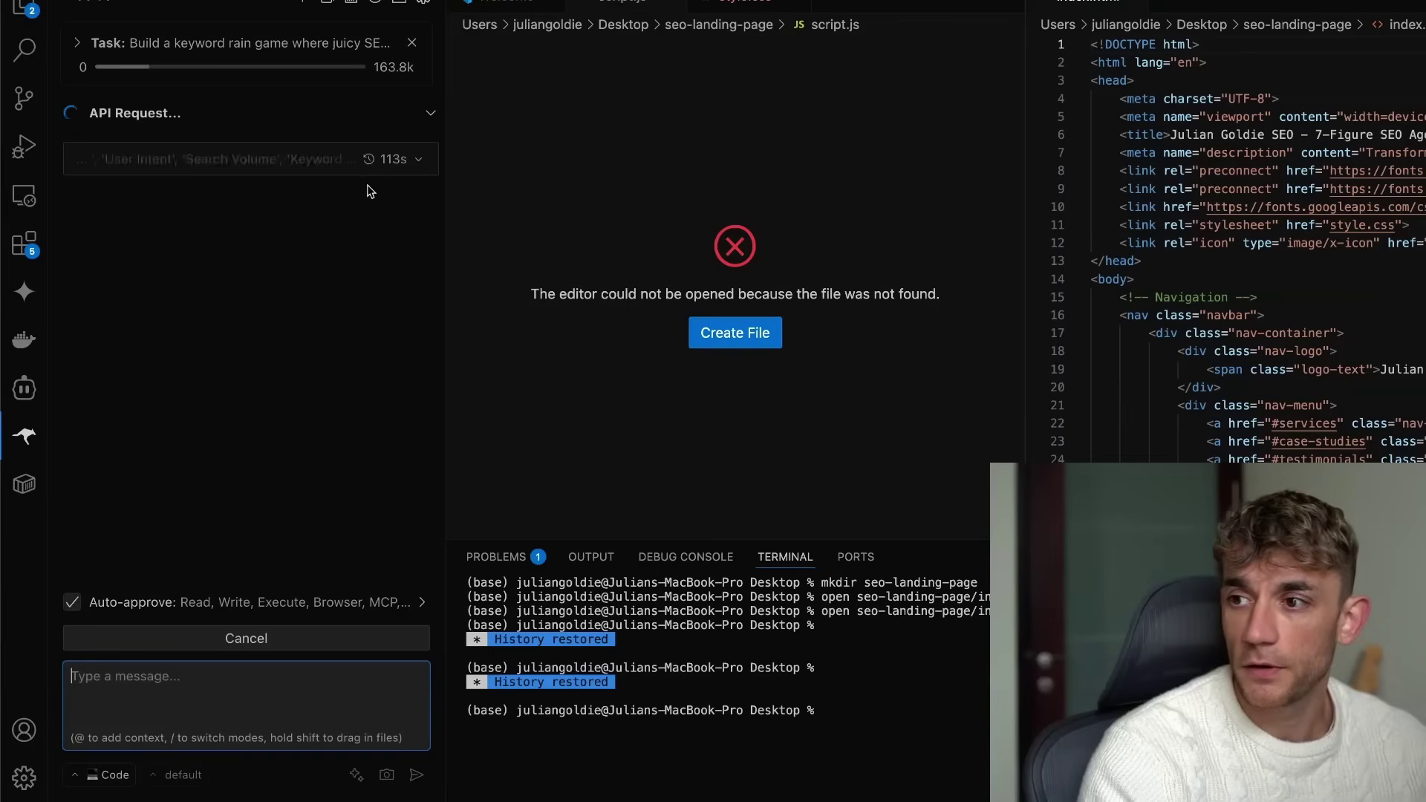
left_click(368, 160)
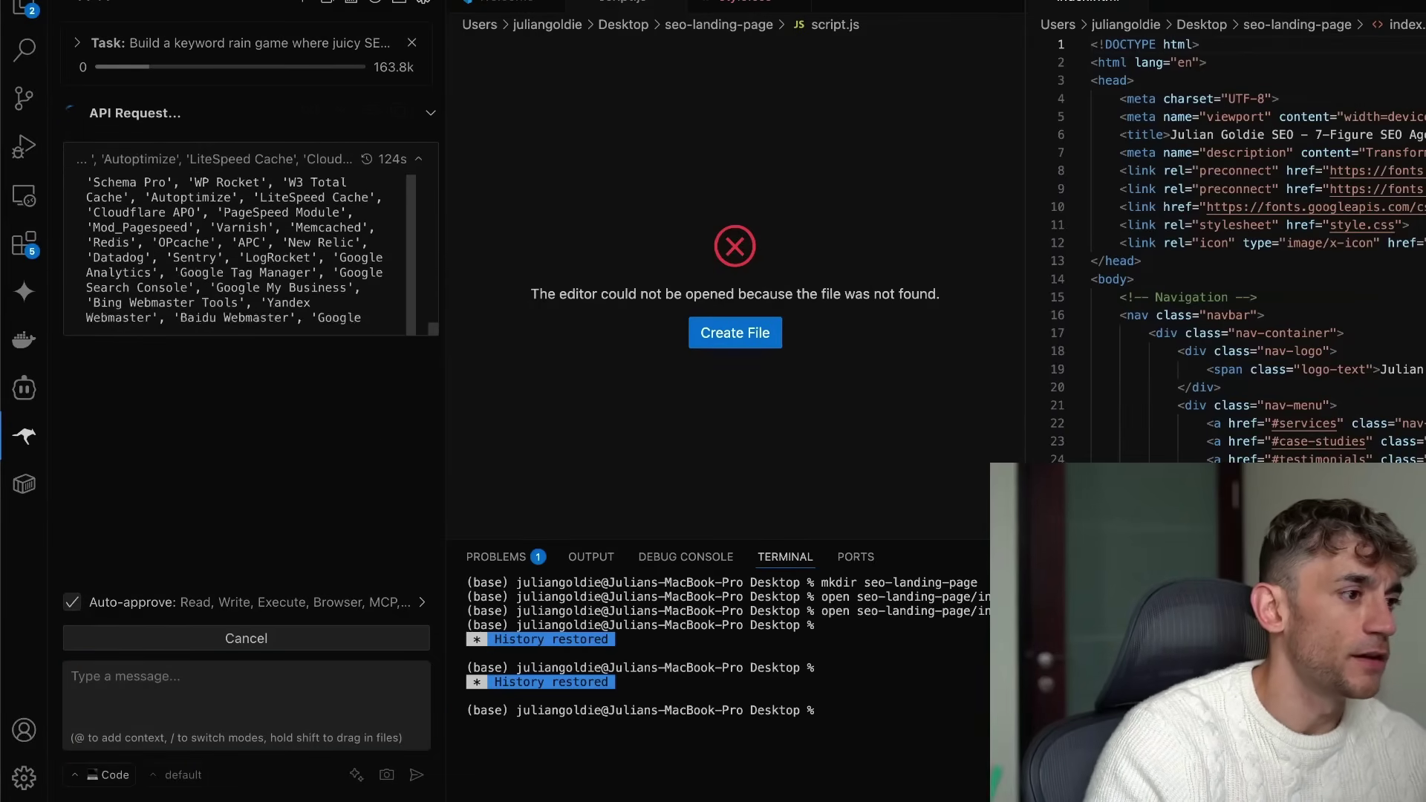
Switch to Chrome's OpenRouter chat and copy the complete HTML code of the Vibrant Space Invaders Game response.
left_click(629, 772)
left_click_drag(272, 522, 398, 532)
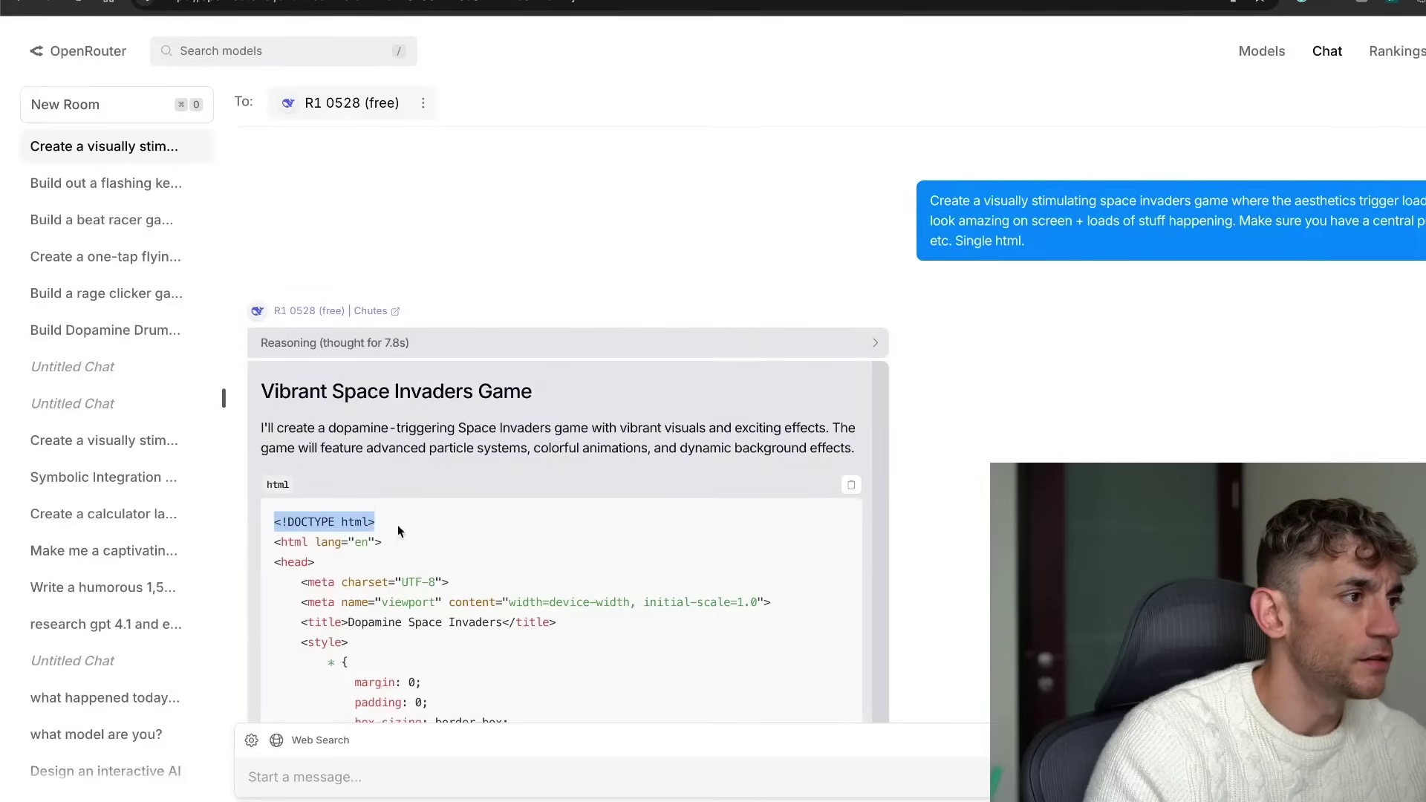
scroll(444, 513, "down", 20)
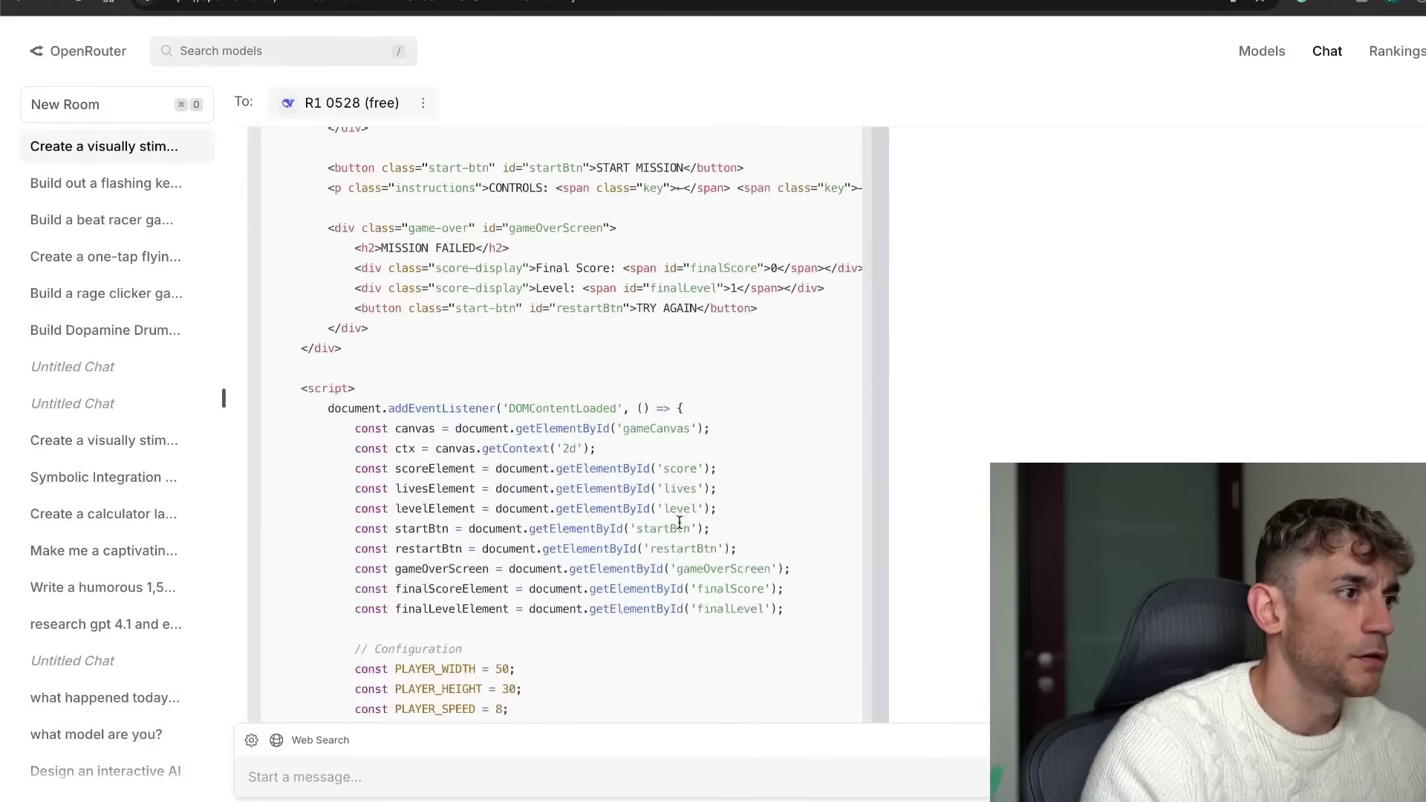
scroll(679, 522, "down", 20)
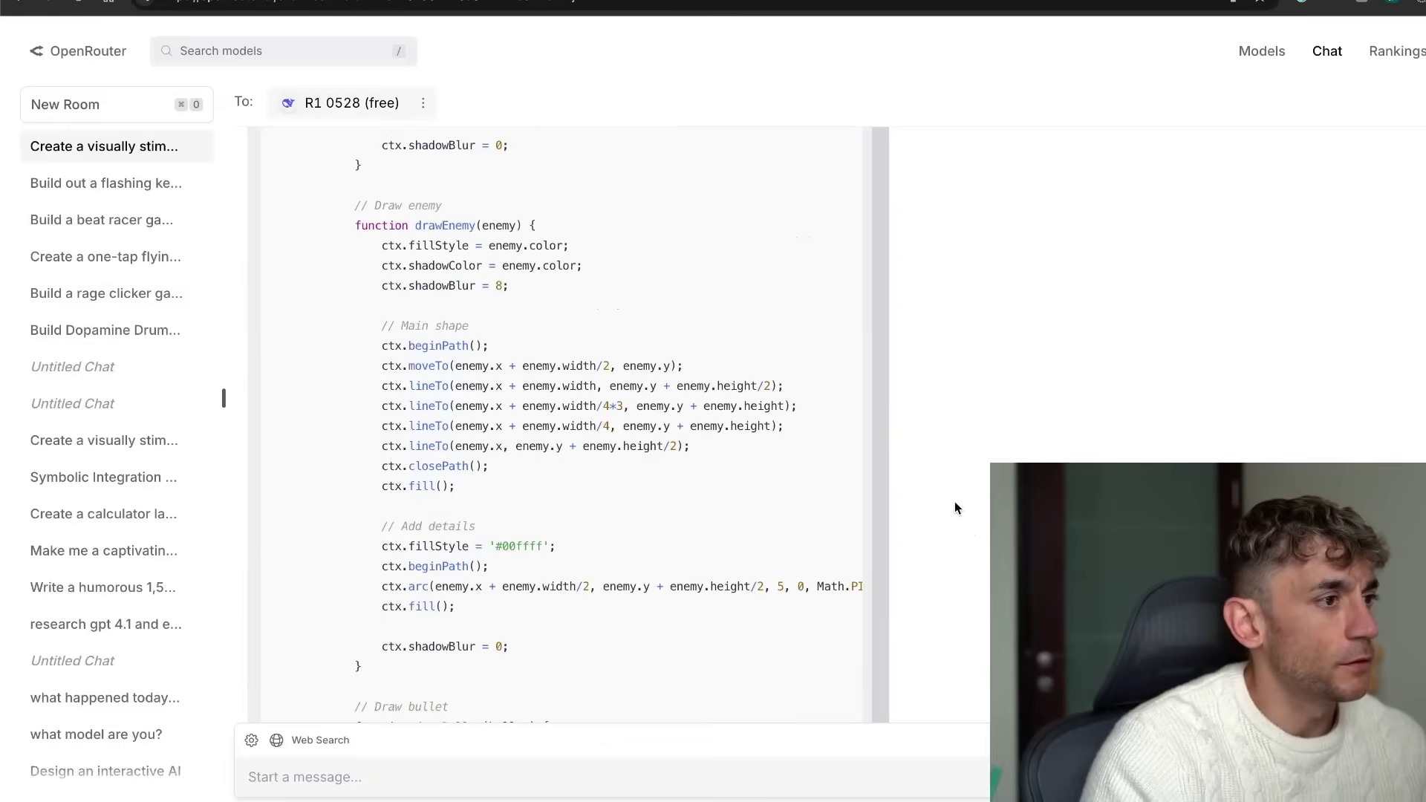
scroll(955, 502, "down", 20)
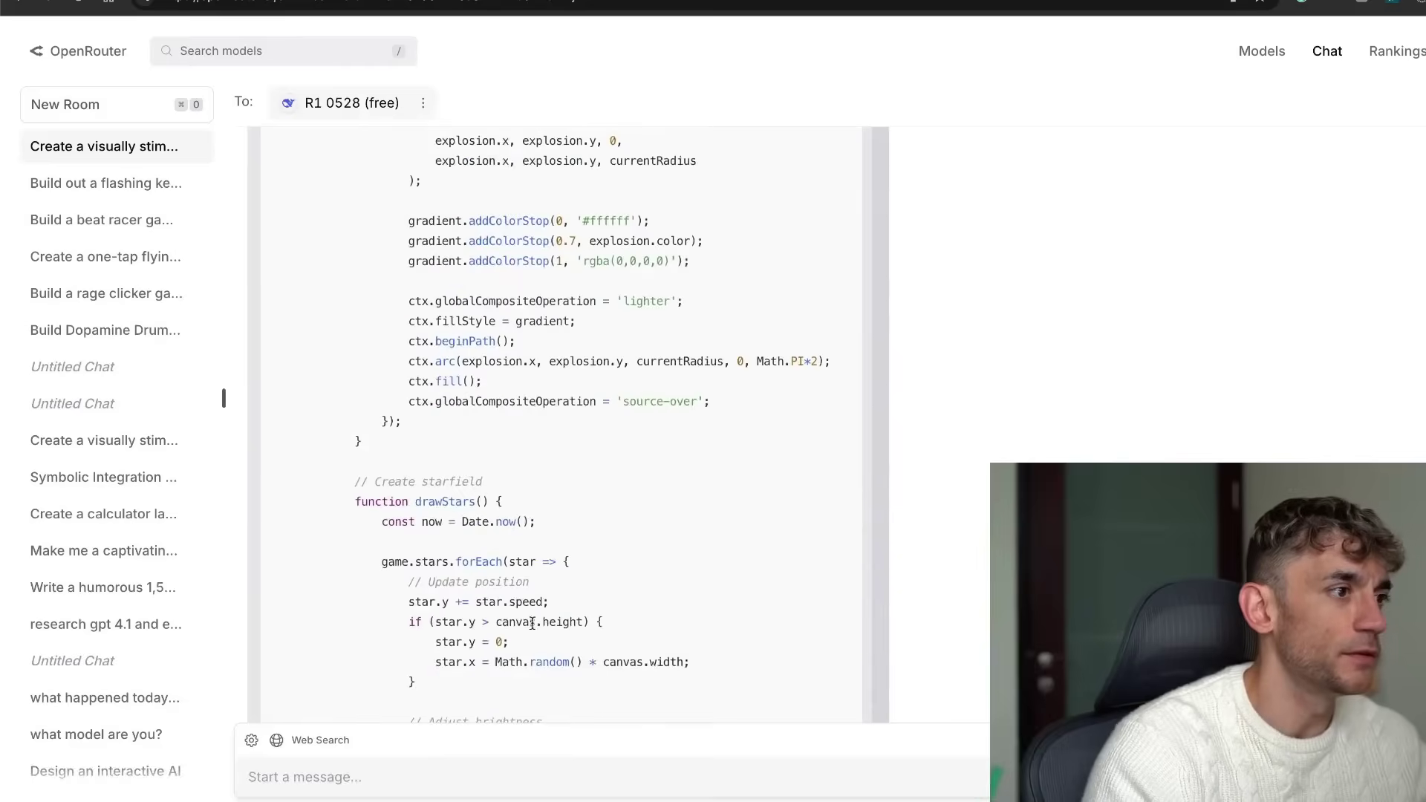
scroll(531, 622, "down", 20)
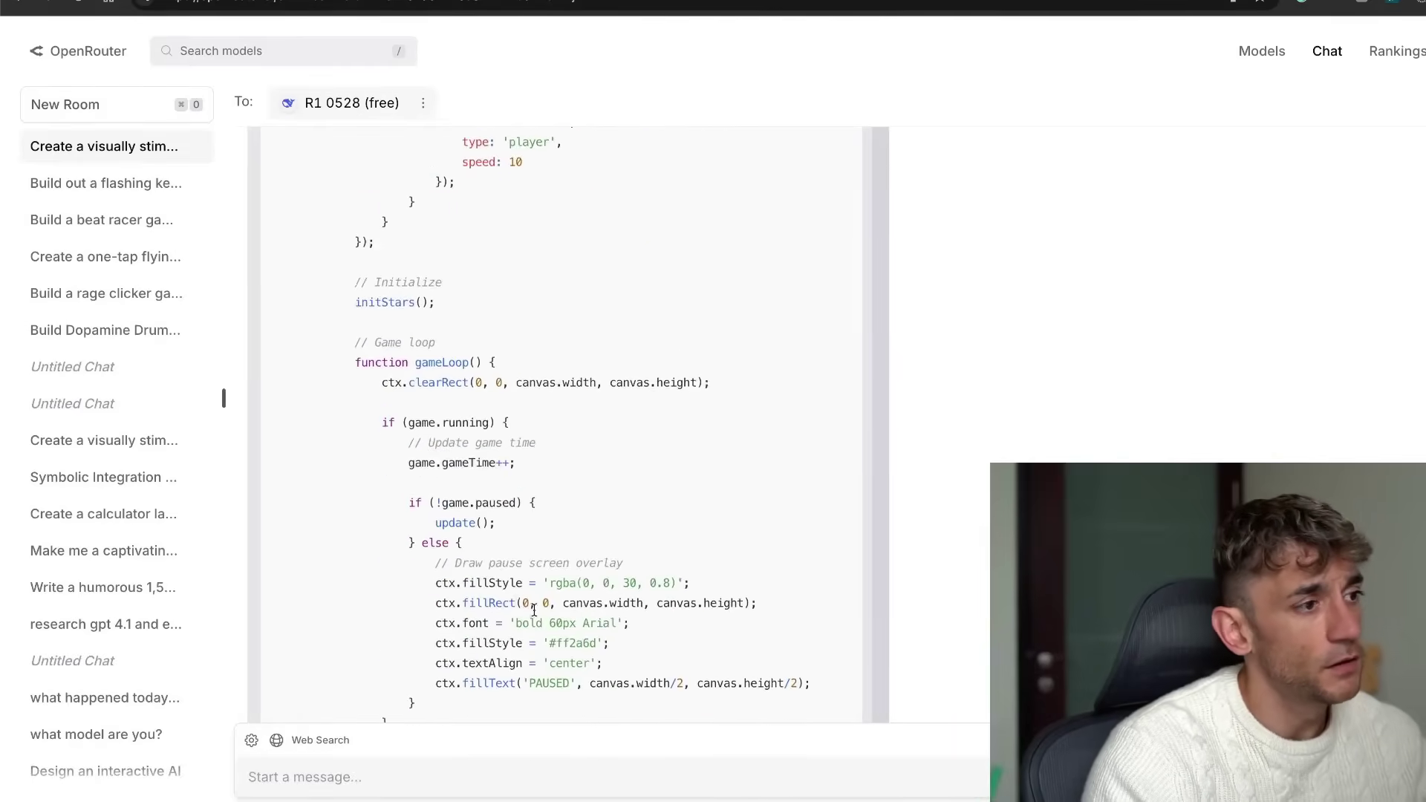
scroll(534, 610, "down", 20)
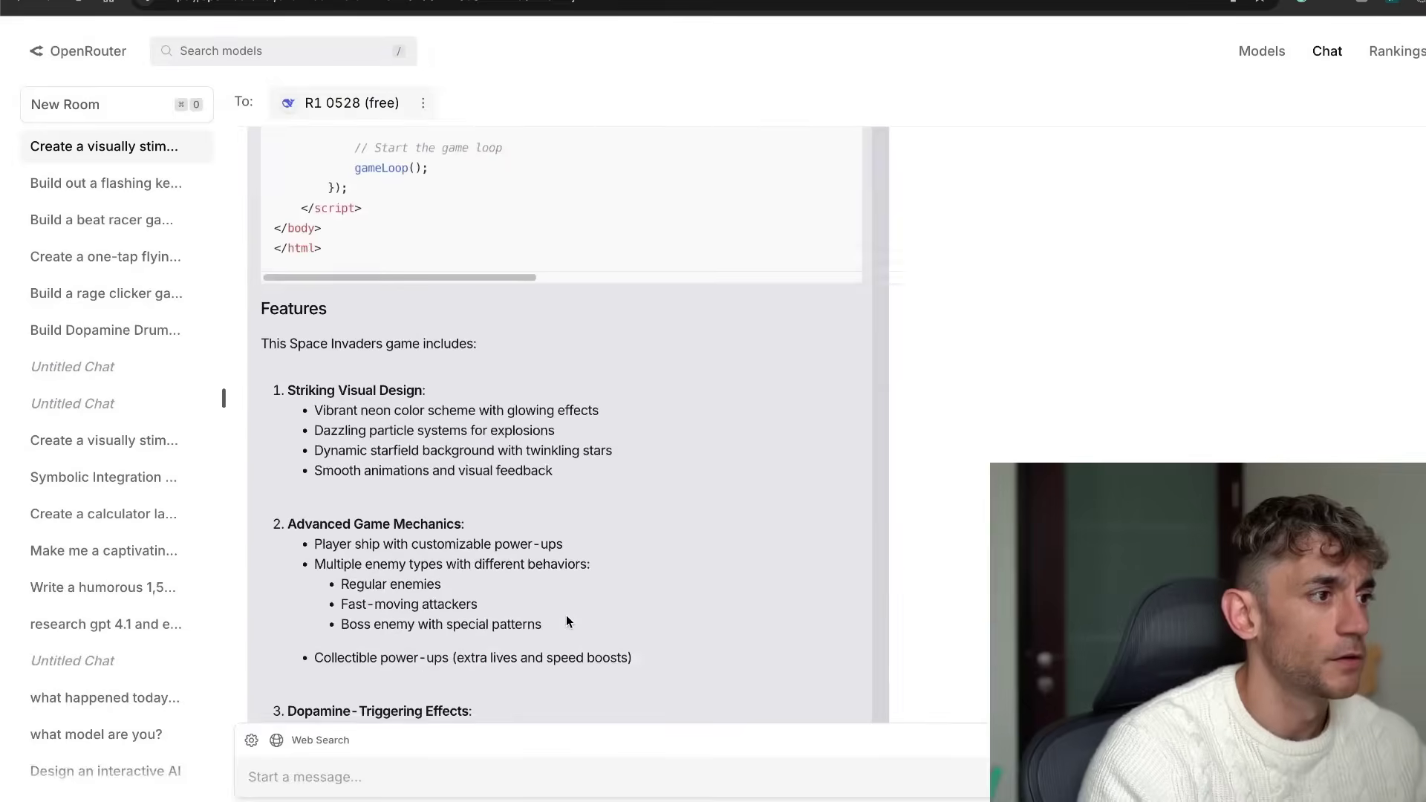
scroll(334, 320, "up", 2)
left_click_drag(345, 327, 349, 8)
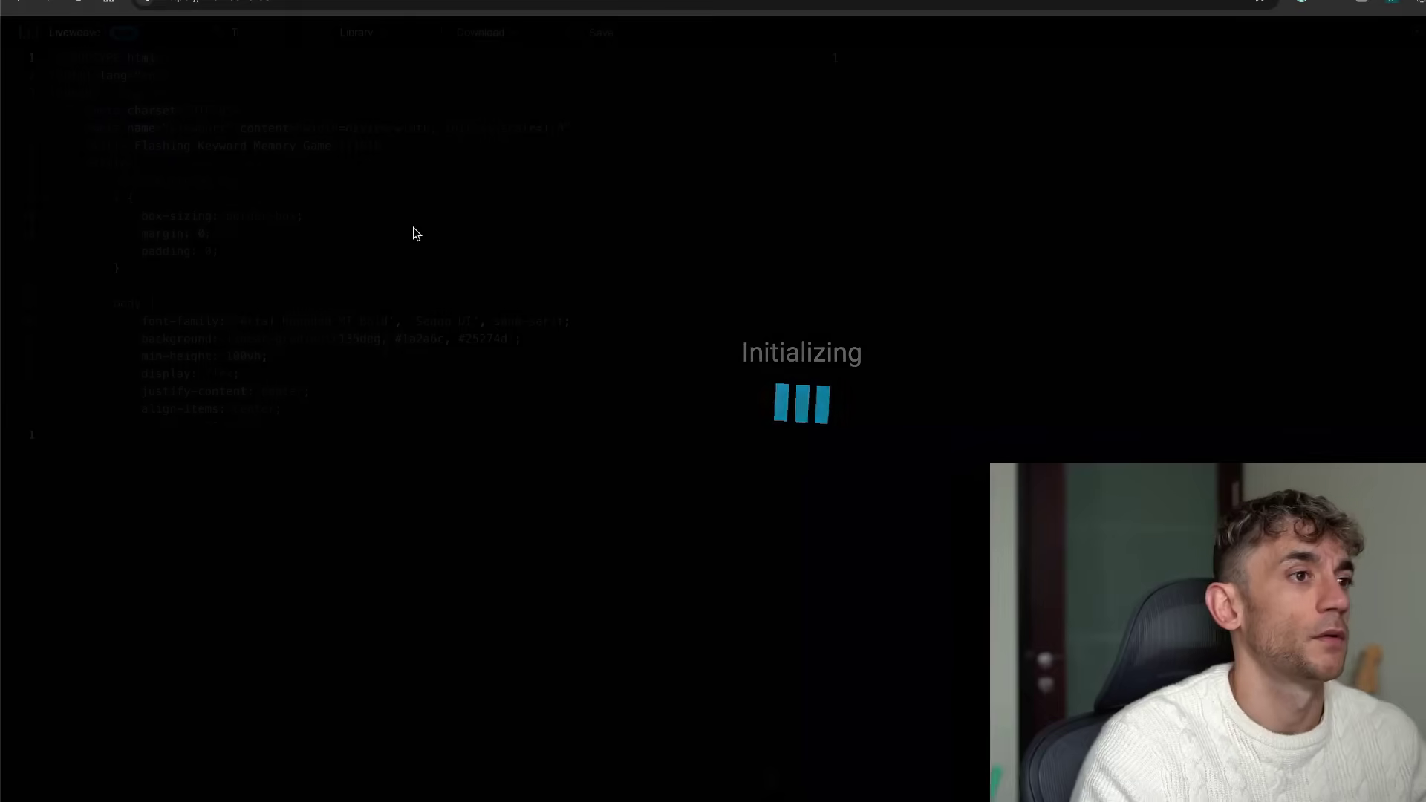
Replace Liveweave's HTML code with the copied Space Invaders game and enlarge its preview upward.
left_click(278, 207)
key("ctrl+a")
key("ctrl+v")
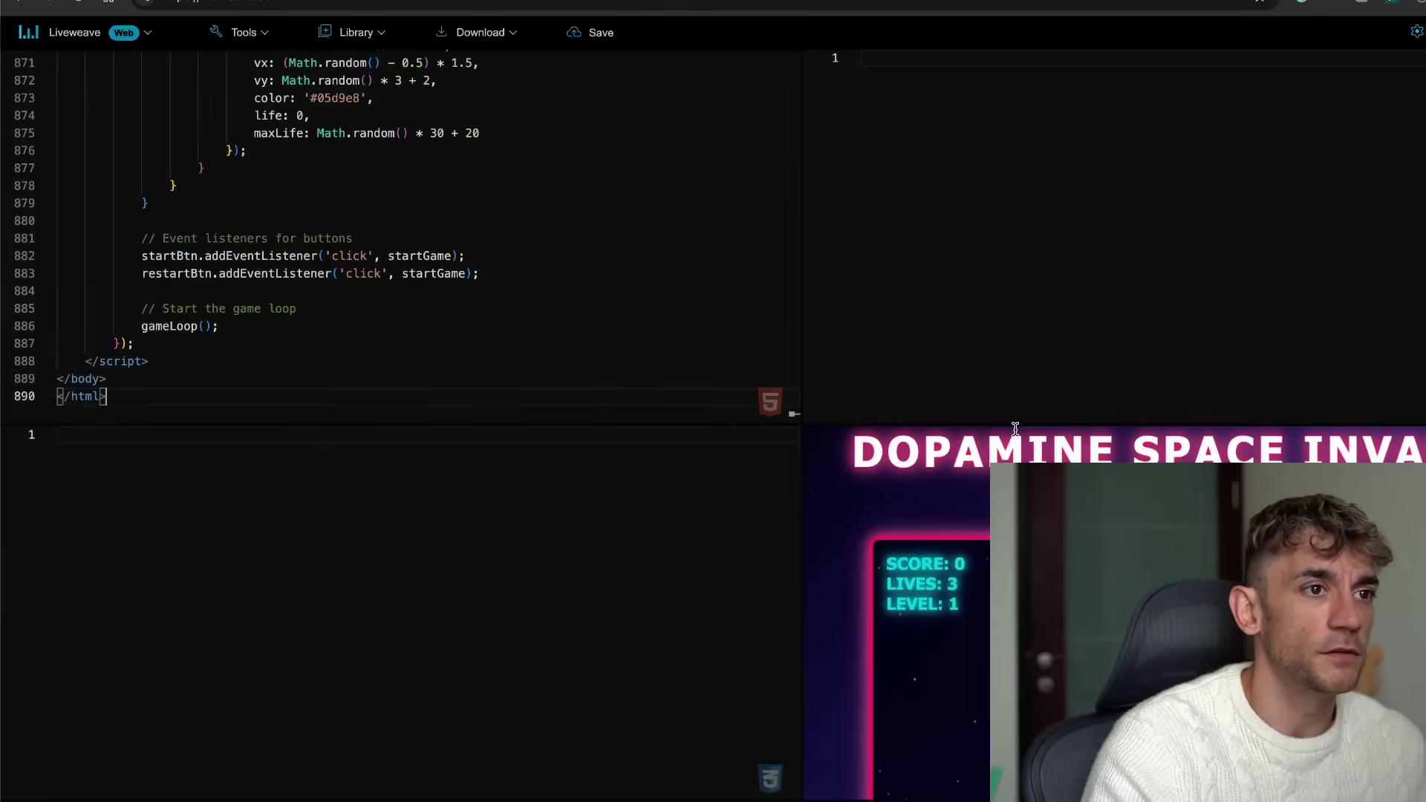
left_click_drag(1015, 429, 963, 52)
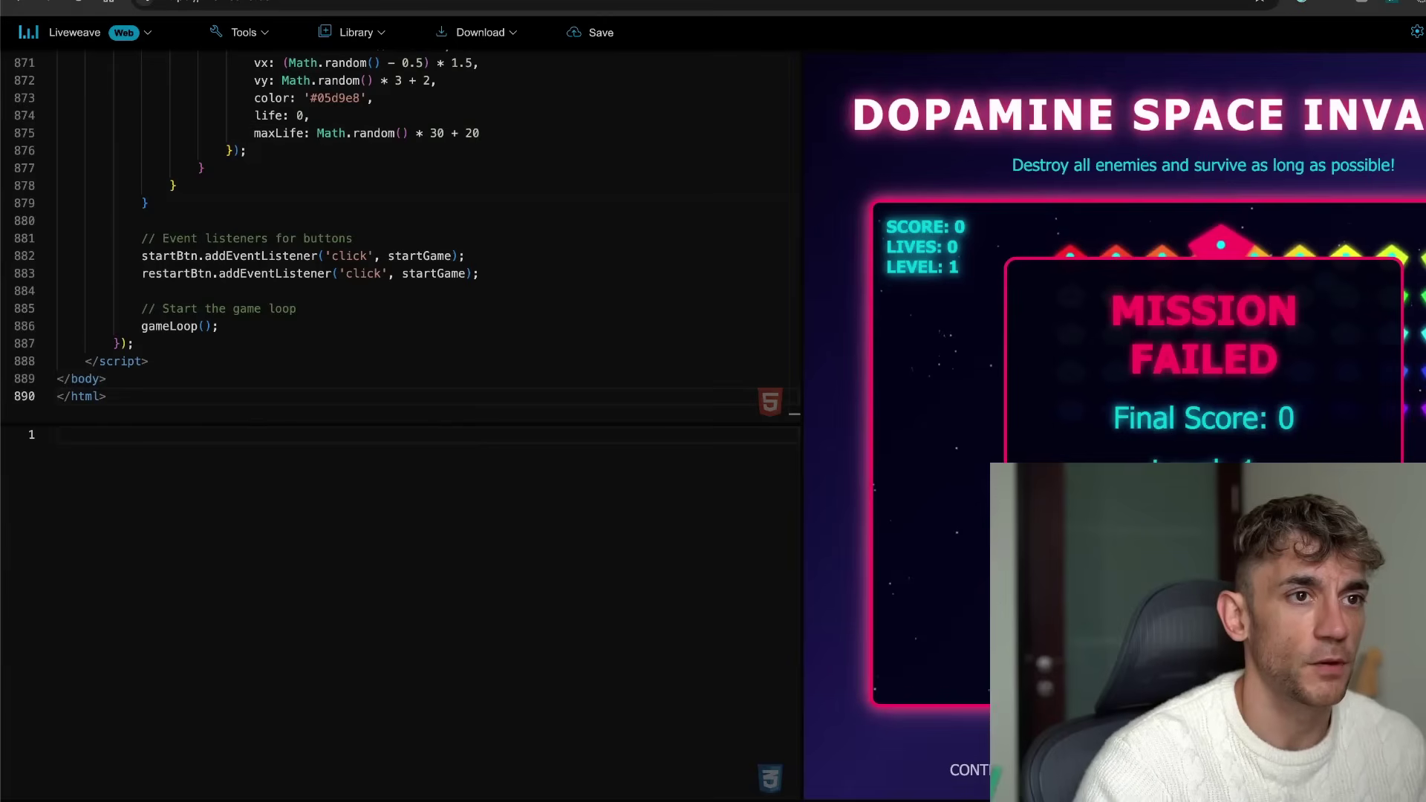
Play Dopamine Space Invaders in the preview, moving the ship and shooting enemies, and select all its HTML code.
key("space")
key("space")
key("space")
key("space")
key("Left")
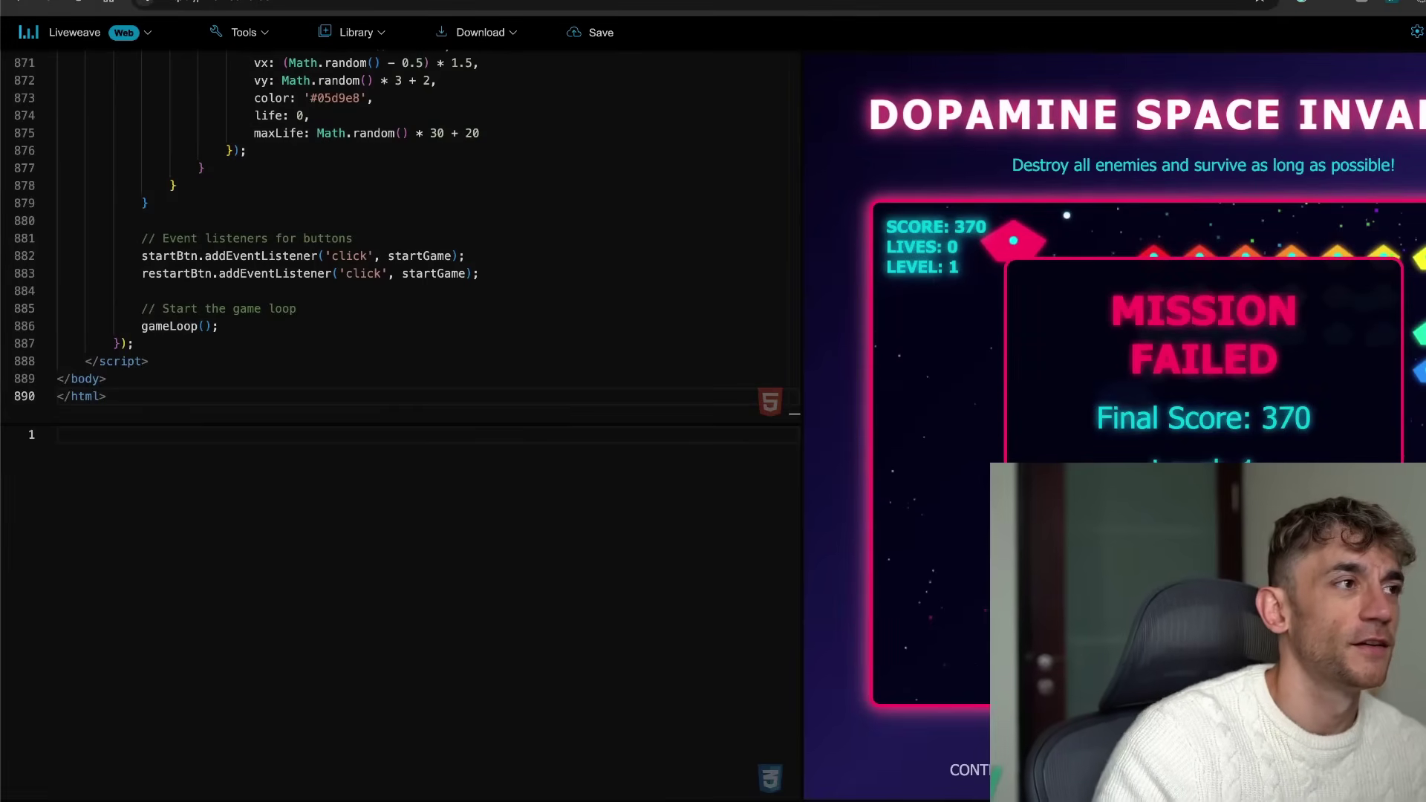
key("ctrl+a")
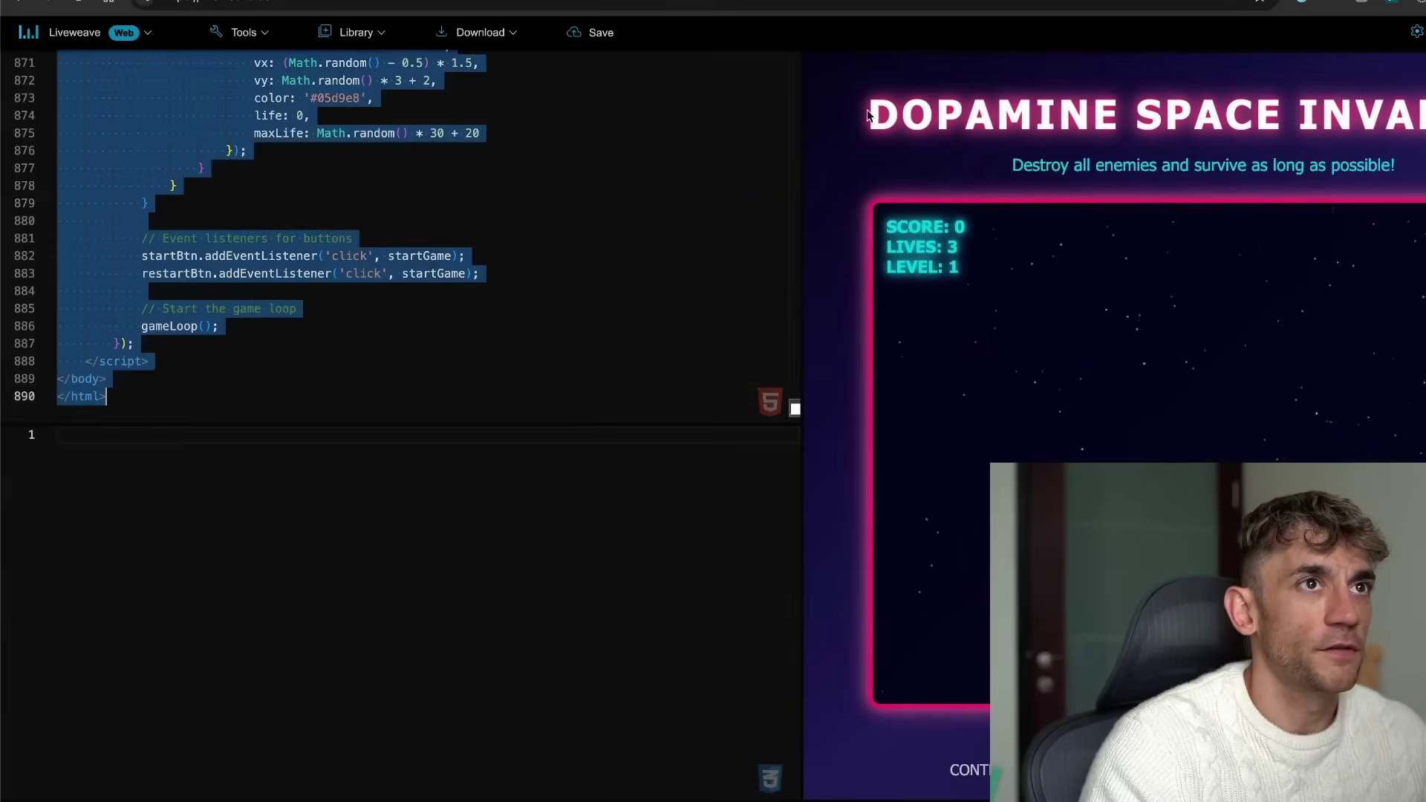
Switch to Visual Studio Code and widen the Roo Code panel to examine the running keyword rain task's reasoning.
key("super+Tab")
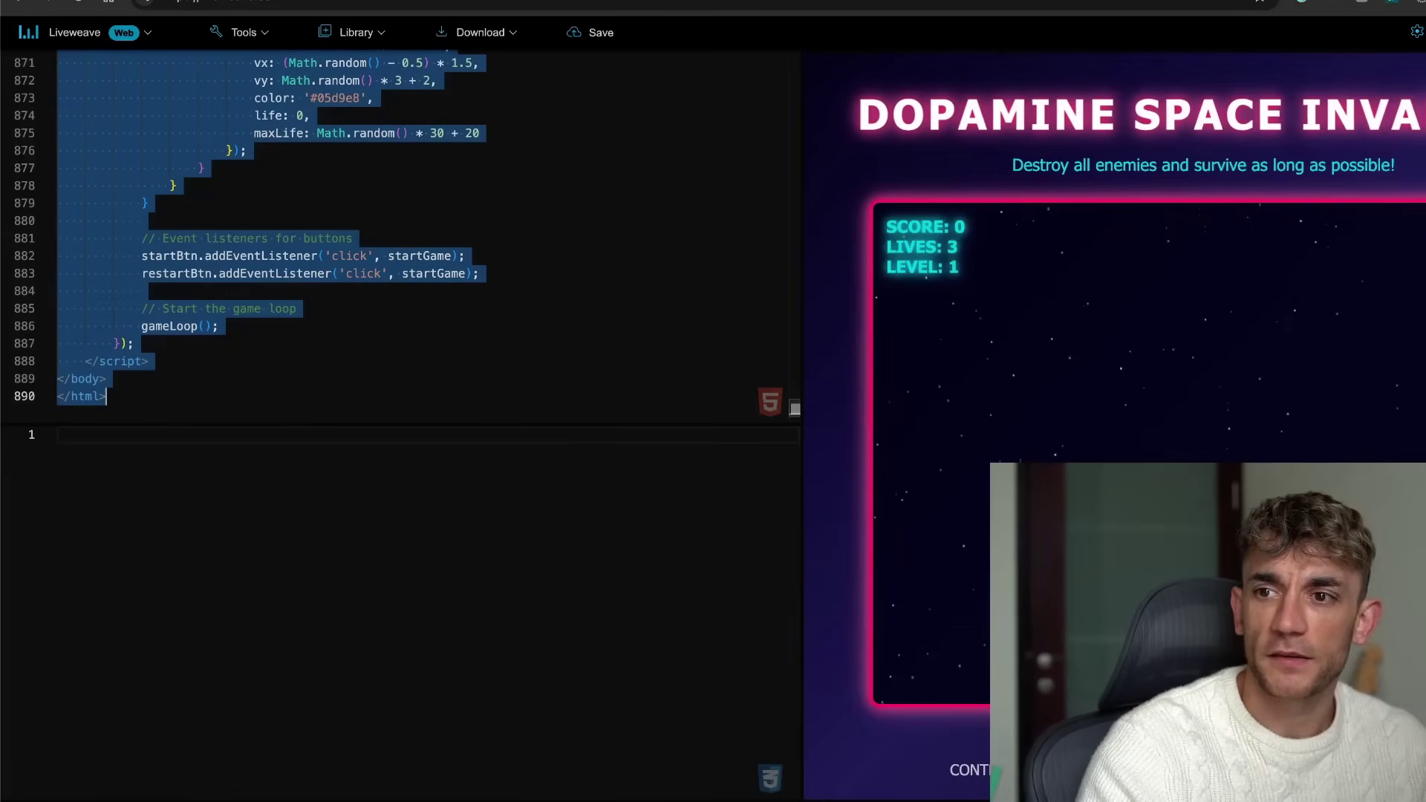
key("super+Tab")
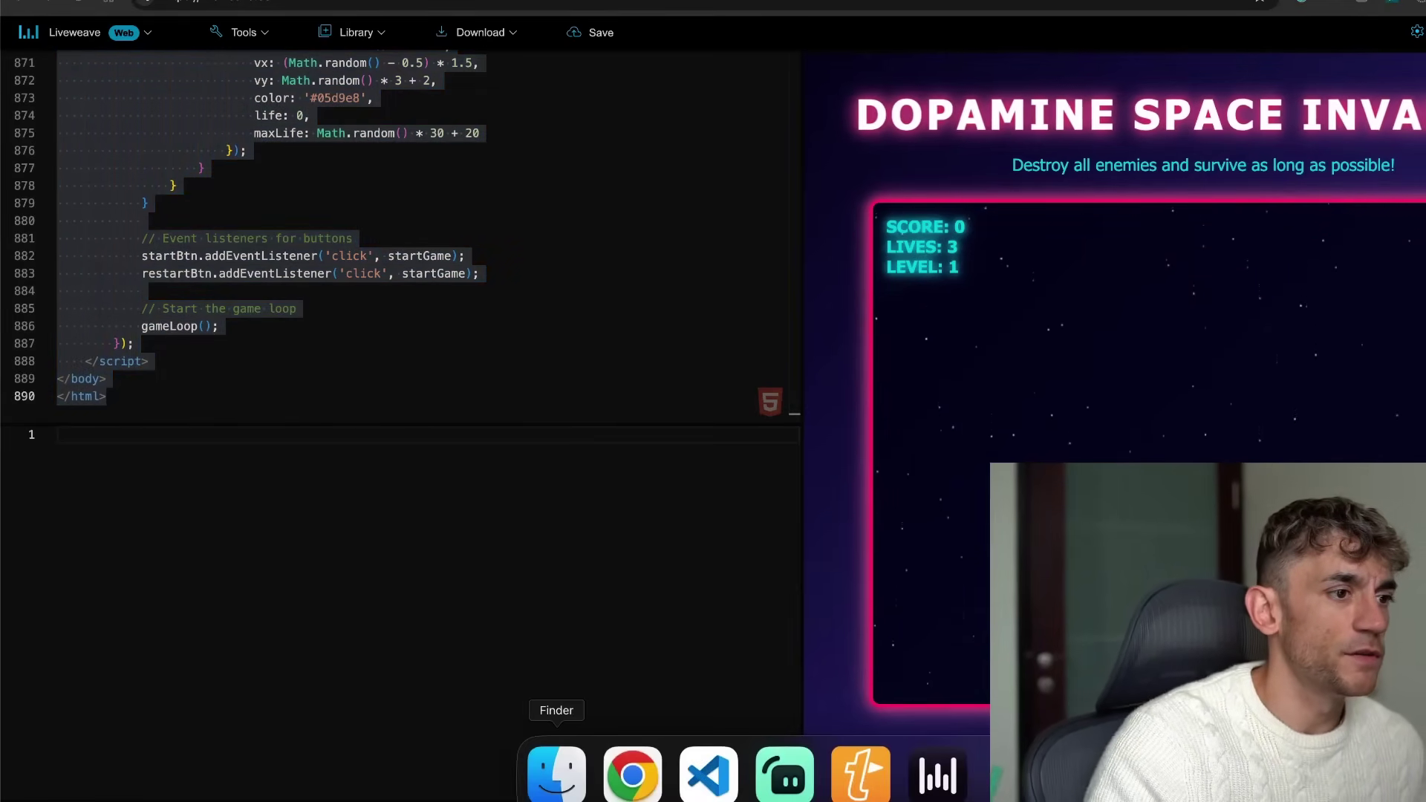
left_click(706, 772)
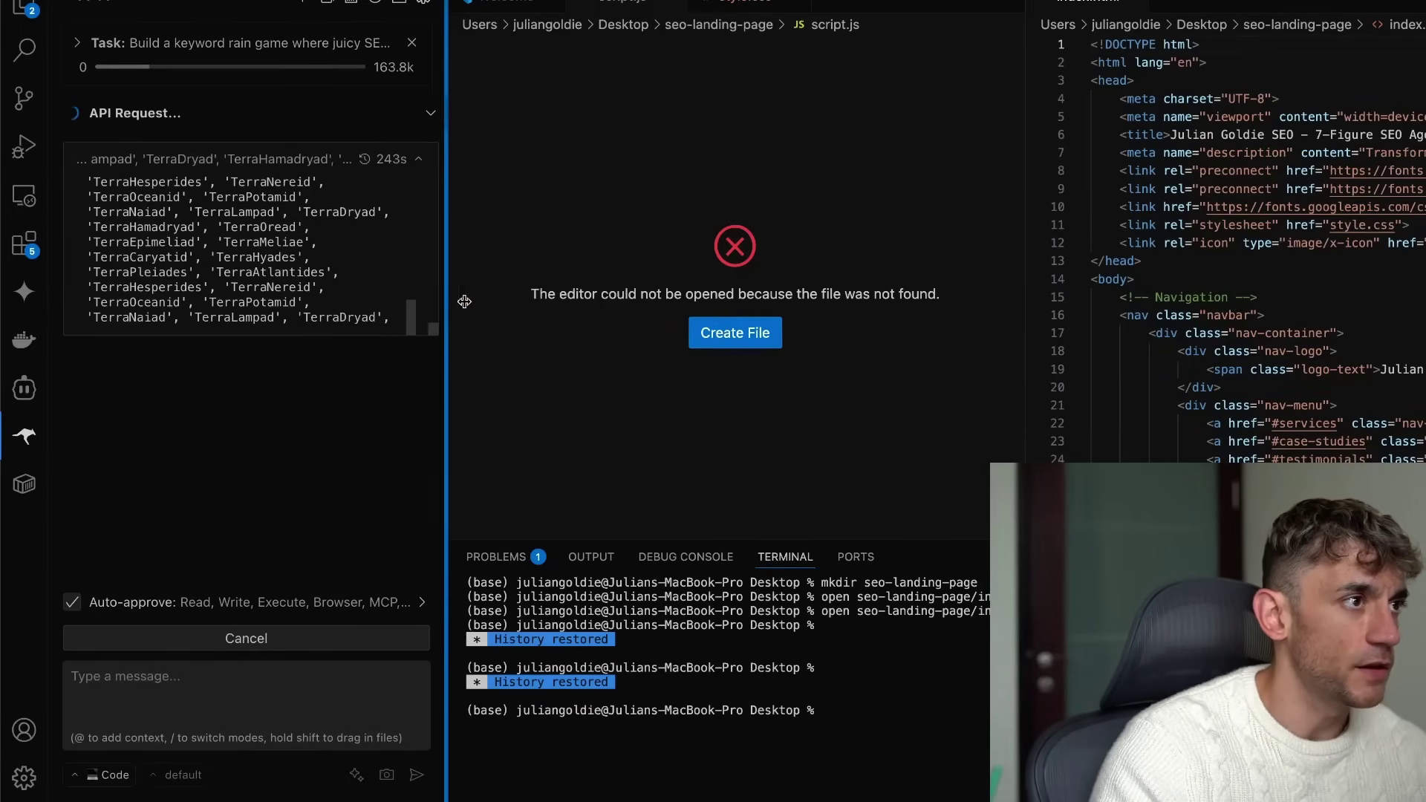
left_click_drag(464, 301, 909, 300)
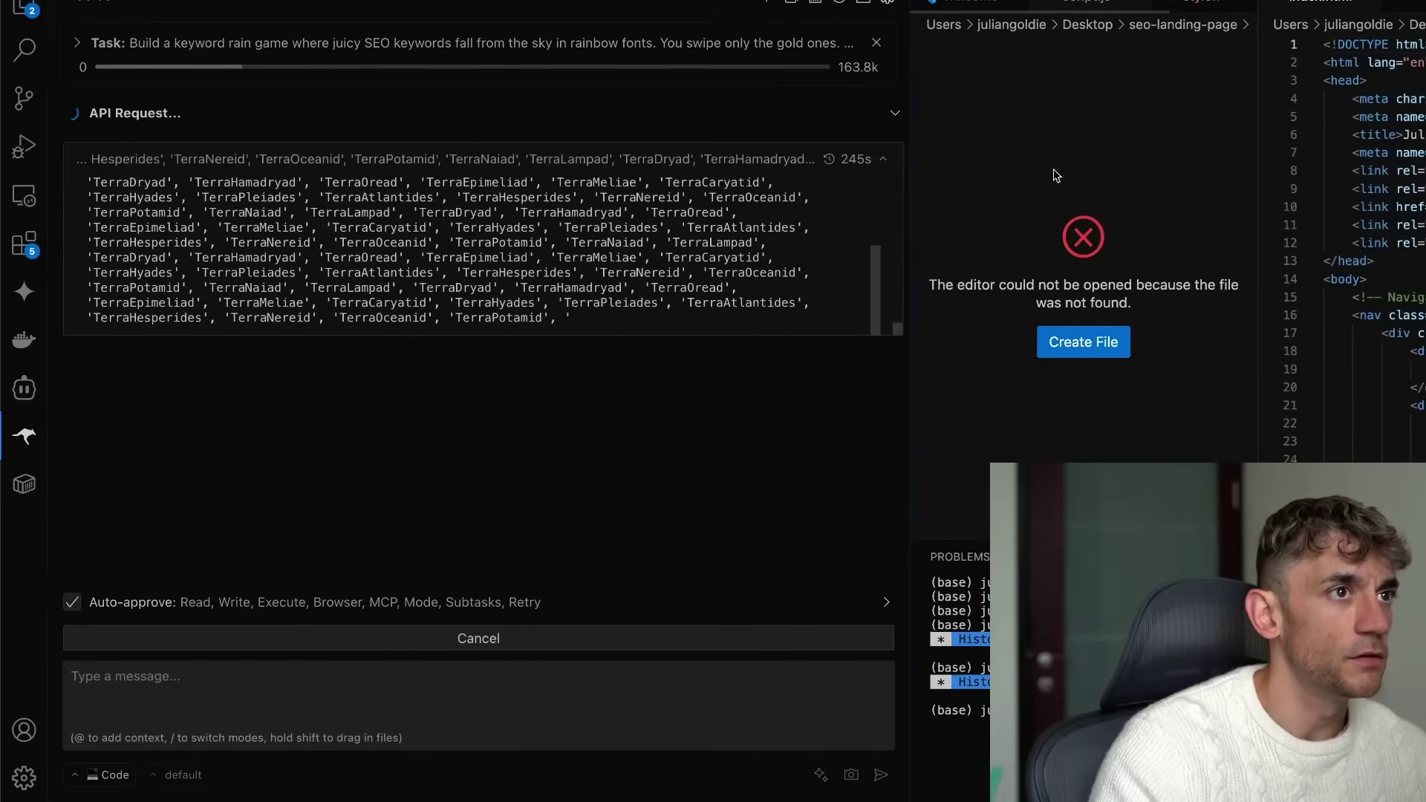
Switch to the DeepSeek chat in Chrome and toggle DeepThink (R1) off and back on.
left_click(631, 770)
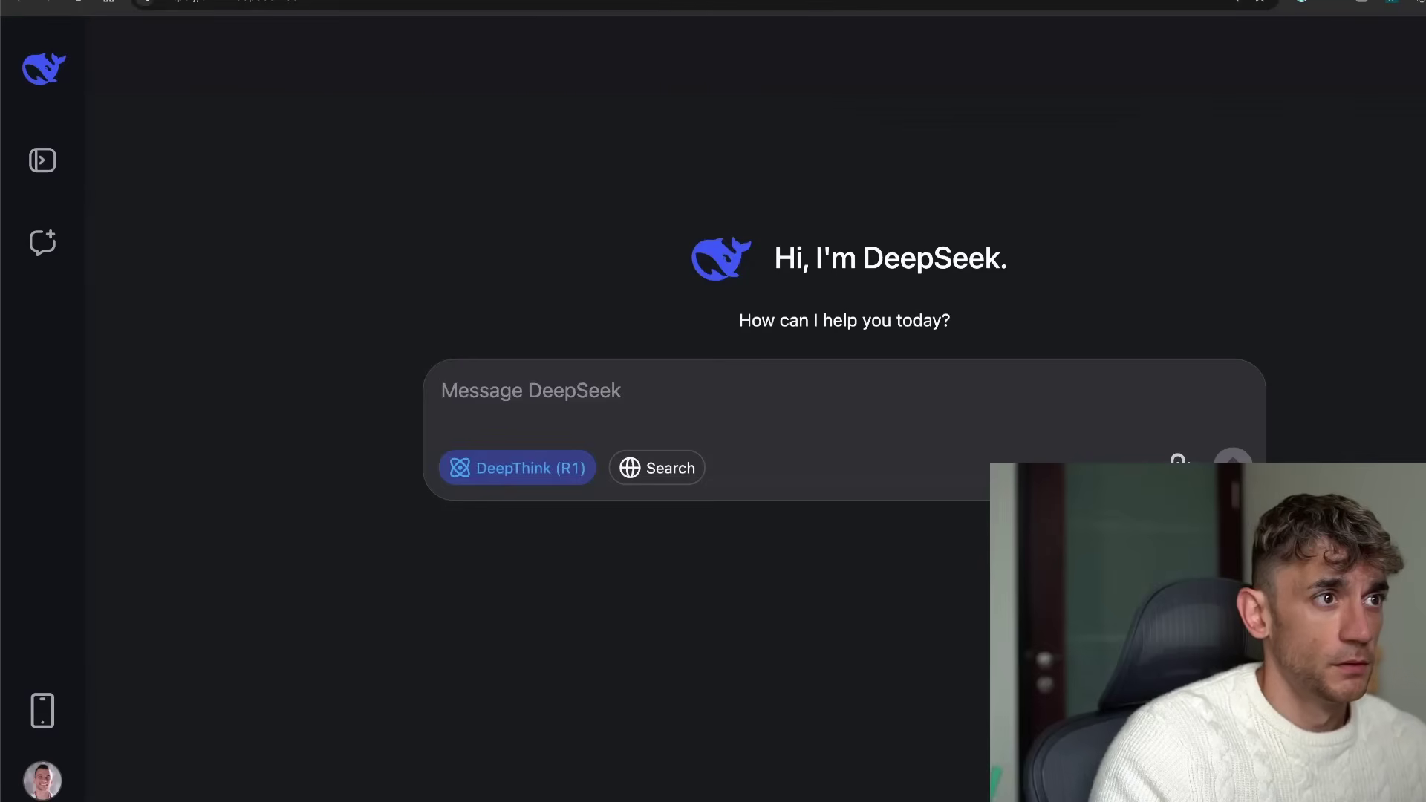
left_click(519, 472)
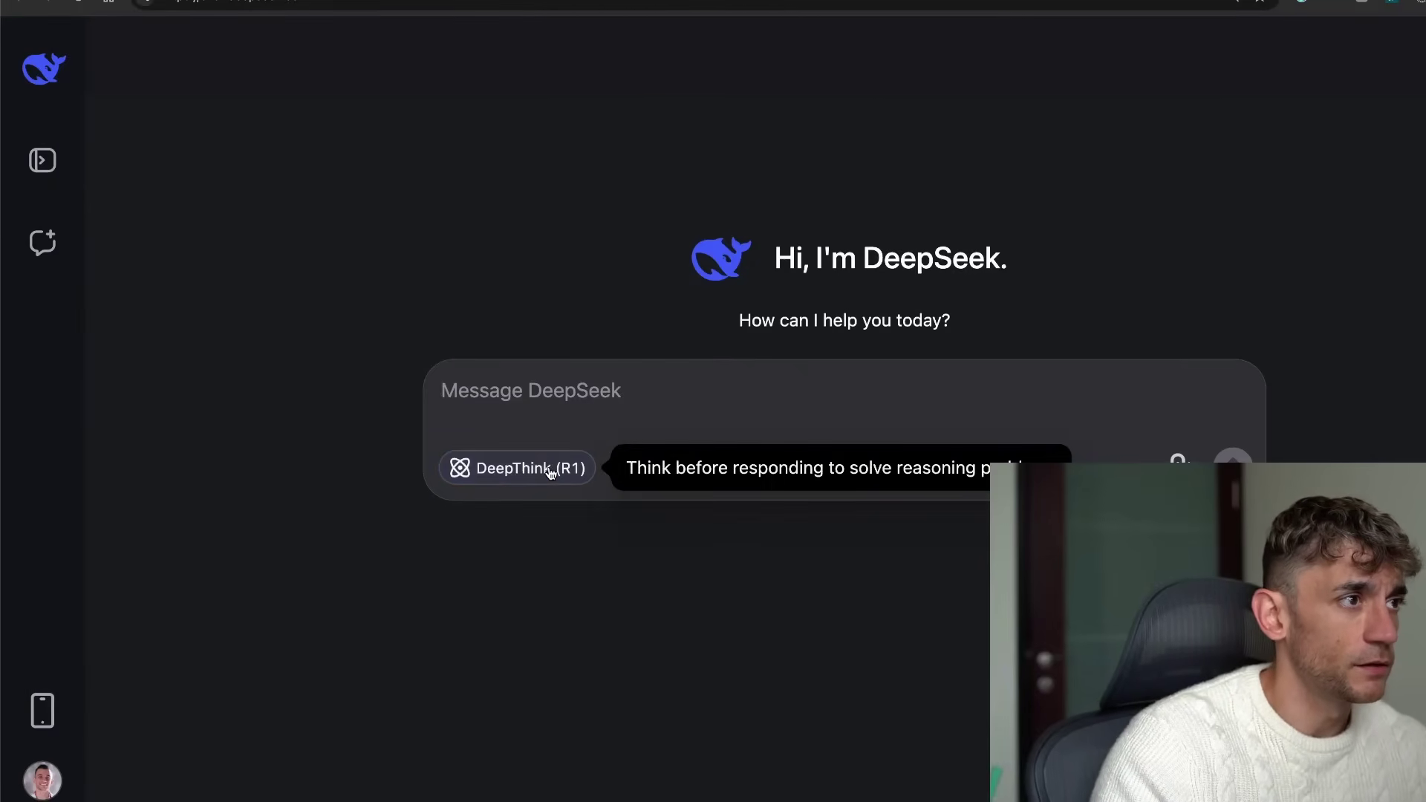
left_click(545, 468)
left_click(318, 6)
left_click(306, 197)
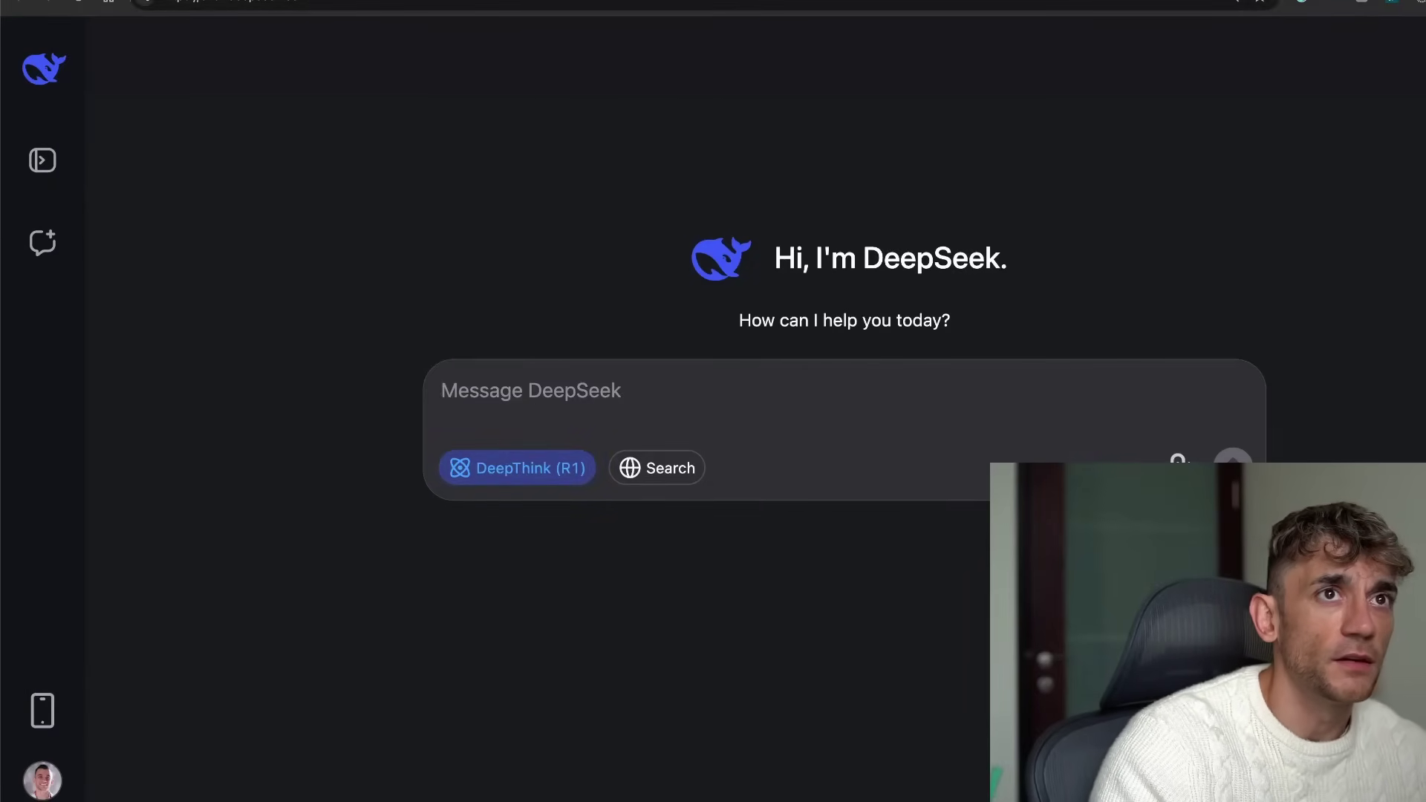
Copy the visually stimulating space invaders prompt from the OpenRouter chat and send it in the DeepSeek chat with DeepThink (R1) on.
left_click(981, 1)
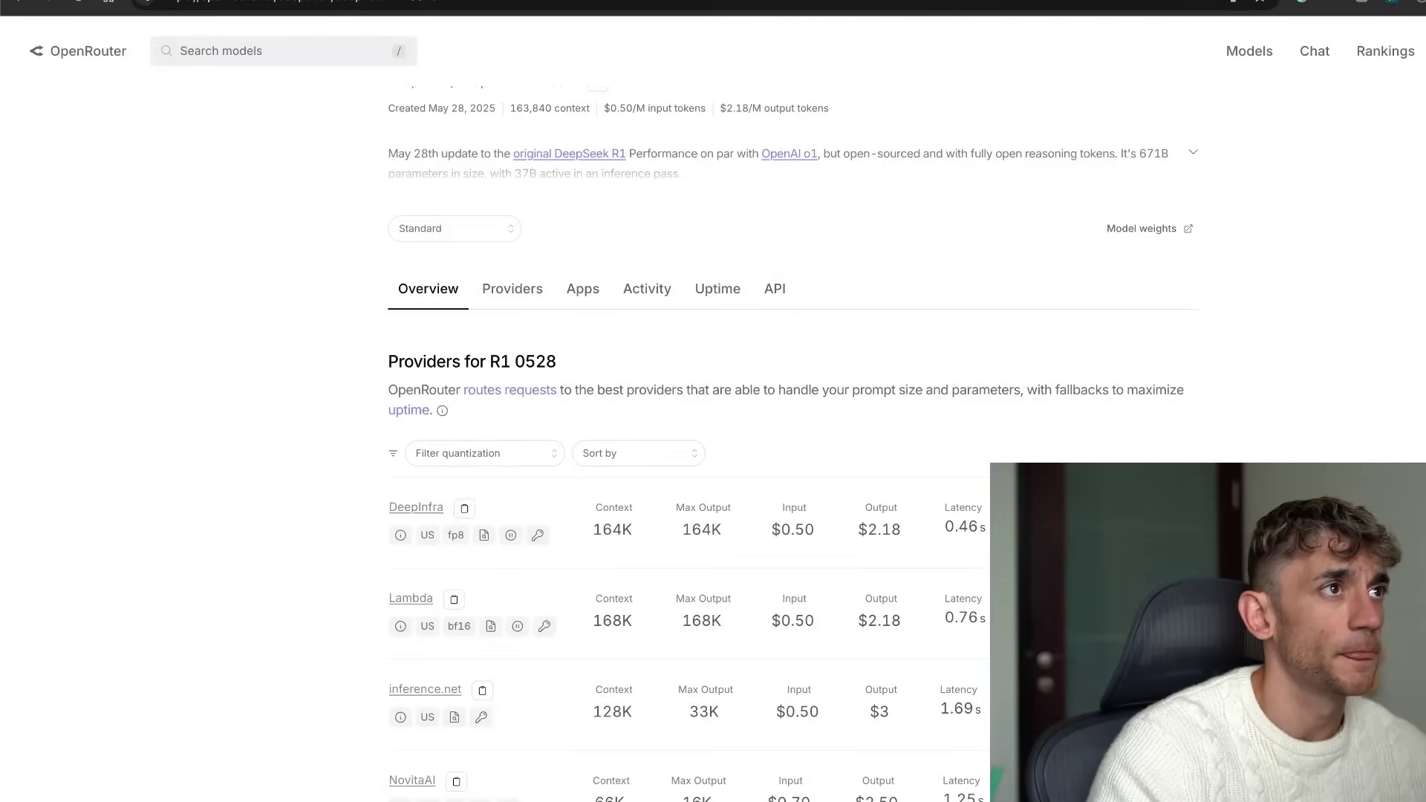
left_click(644, 2)
scroll(1132, 420, "up", 15)
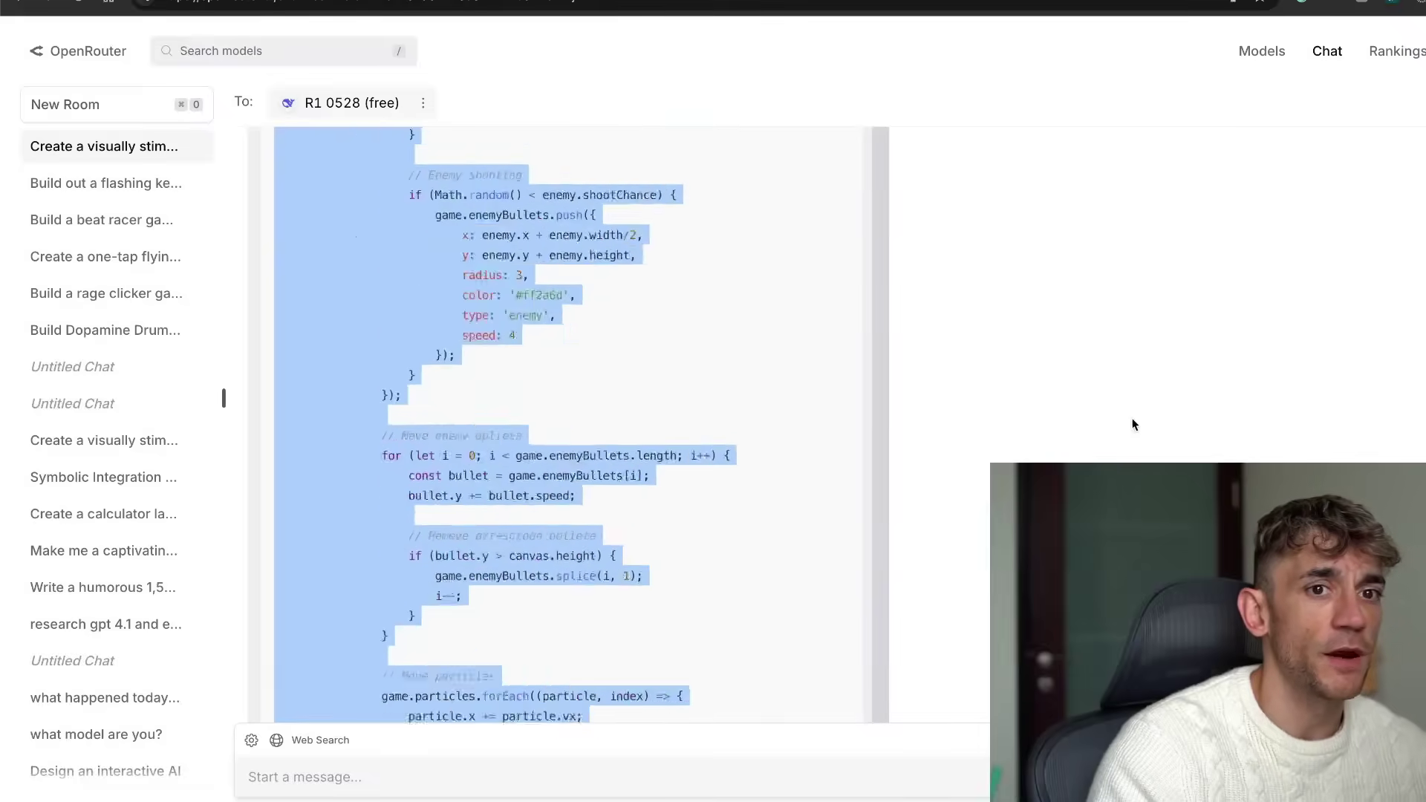
scroll(1133, 423, "up", 15)
left_click(1258, 243)
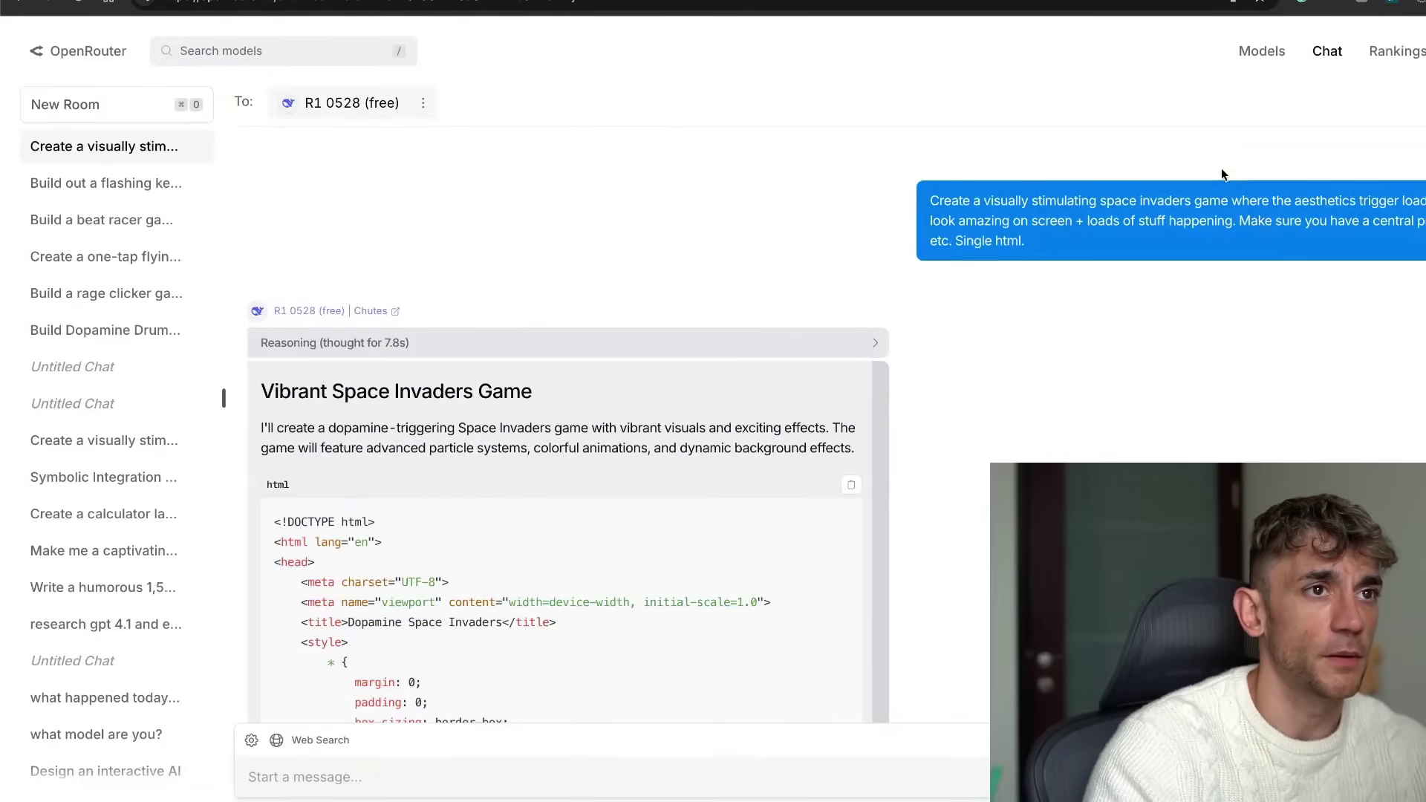
triple_click(1219, 201)
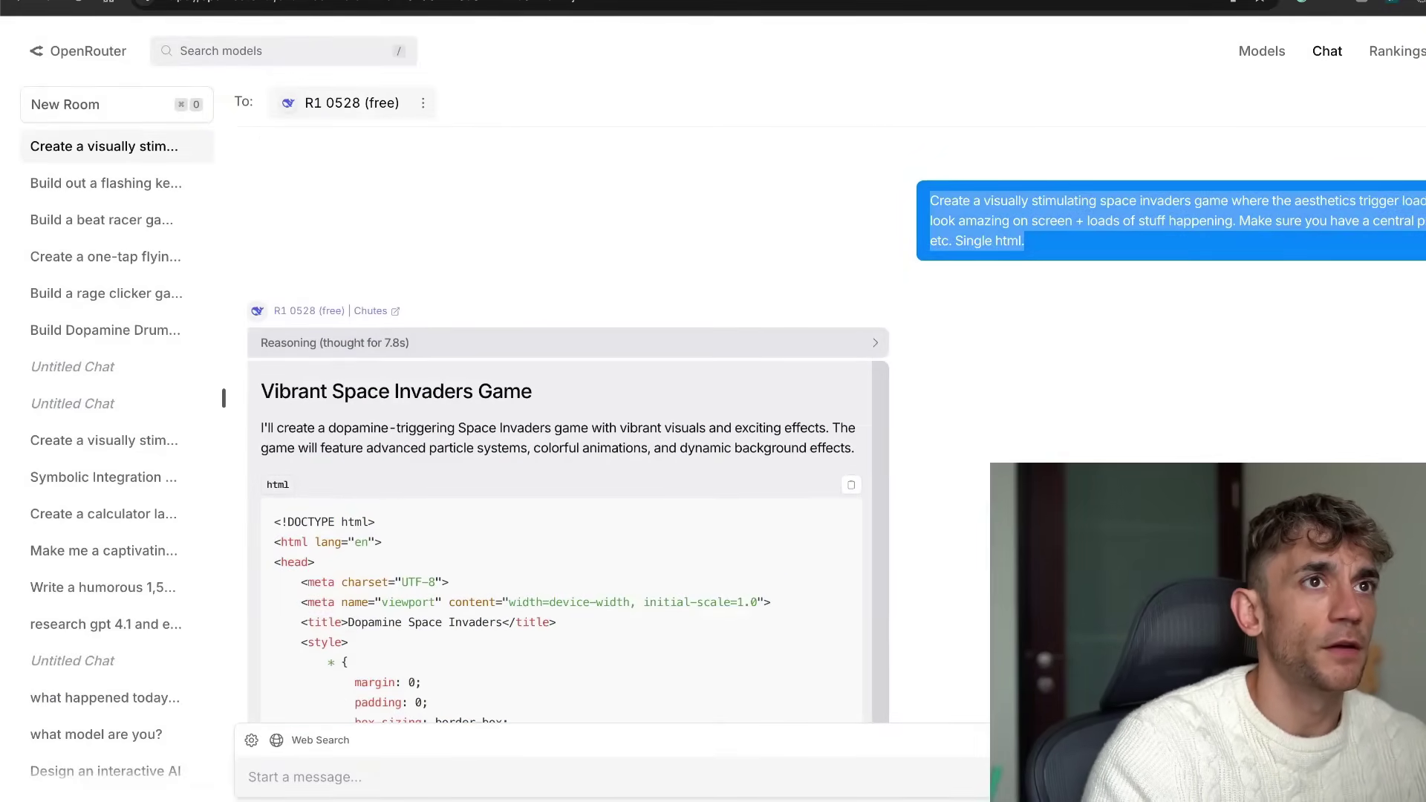
key("ctrl+Tab")
left_click(522, 390)
type("Create a visually stimulating space invaders game where the aesthetics trigger loads of dopamine and look amazing on screen + loads of stuff happening. Make sure you have a central player that can shoot etc. Single html.")
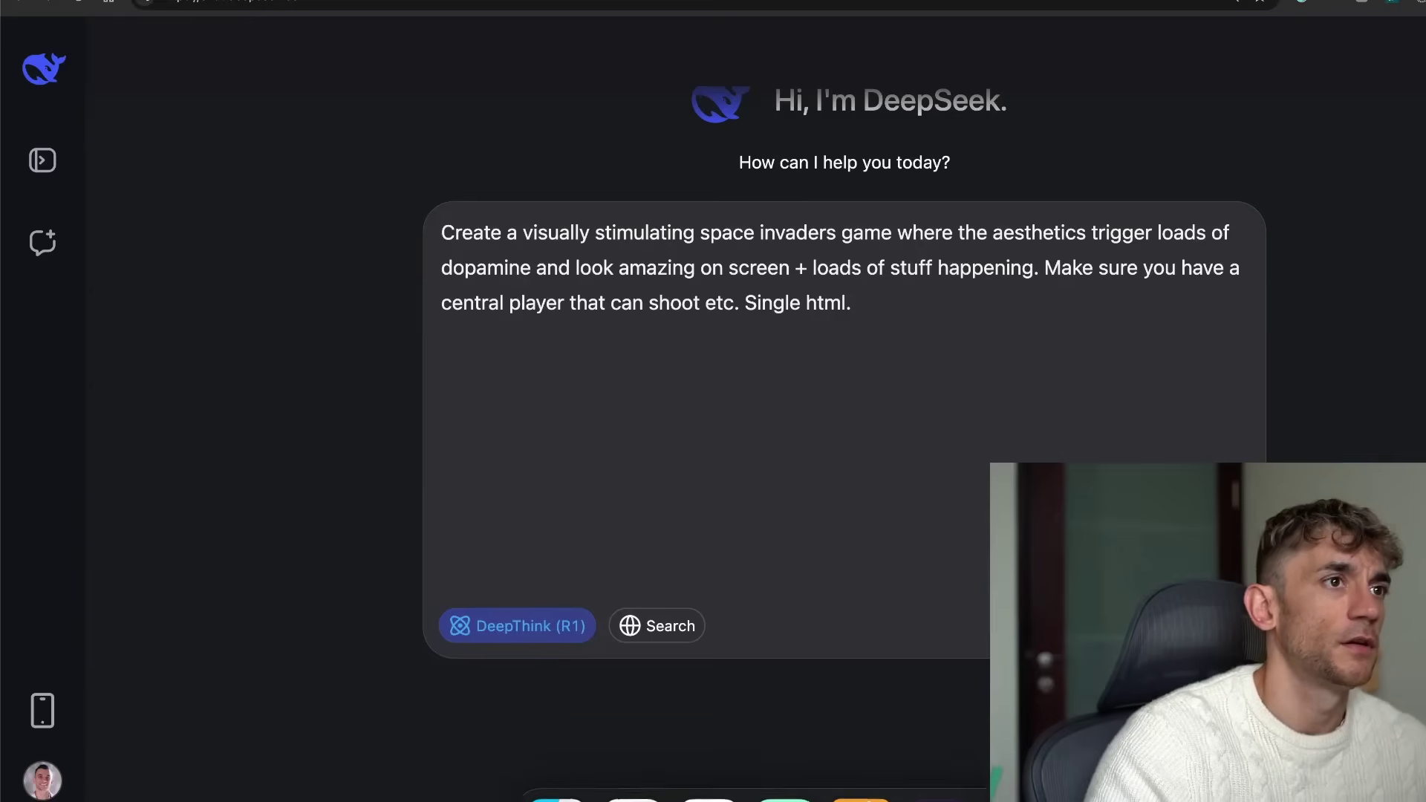
key("Return")
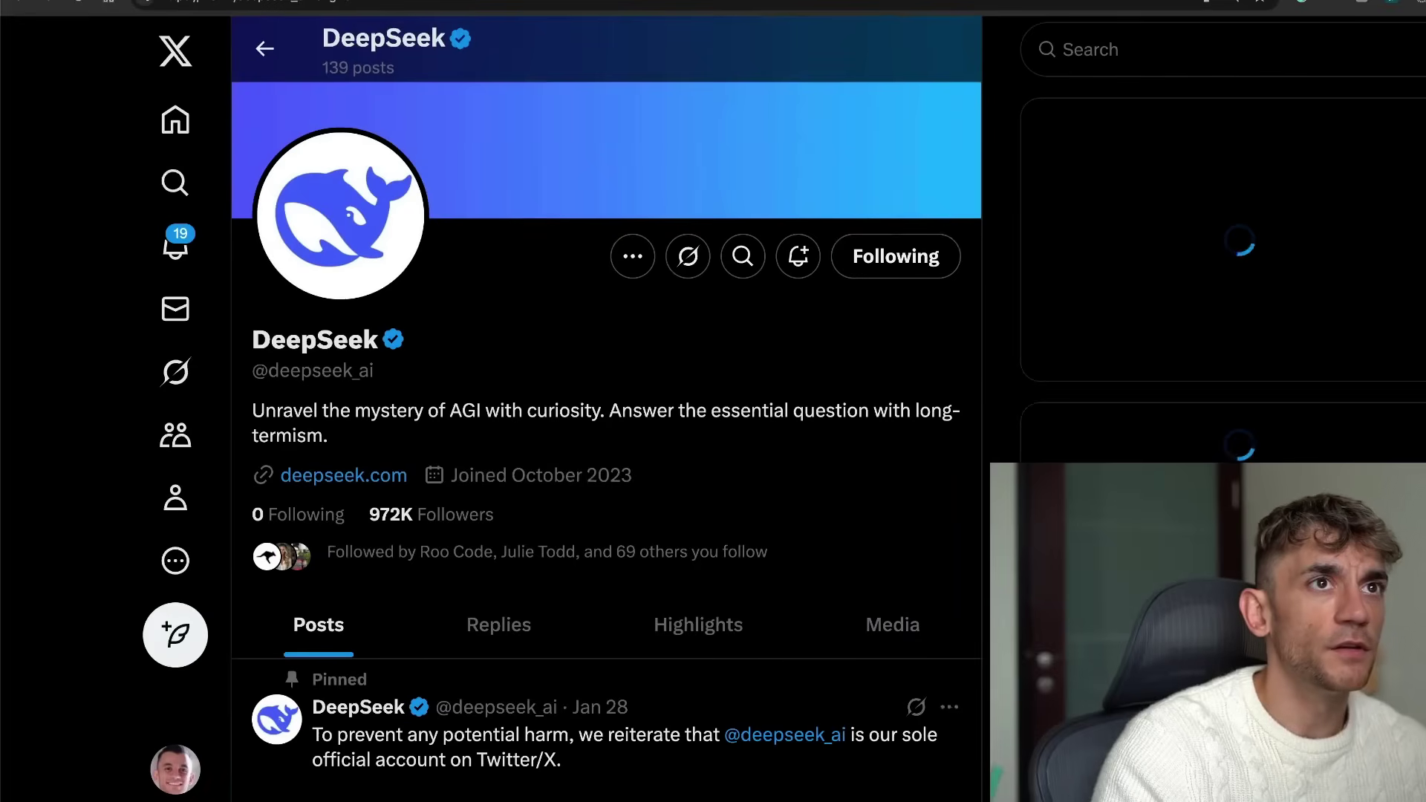
Look through DeepSeek's X profile and its posts, including the pinned impersonation notice and the DeepSeek-V3-0324 release.
scroll(800, 317, "down", 8)
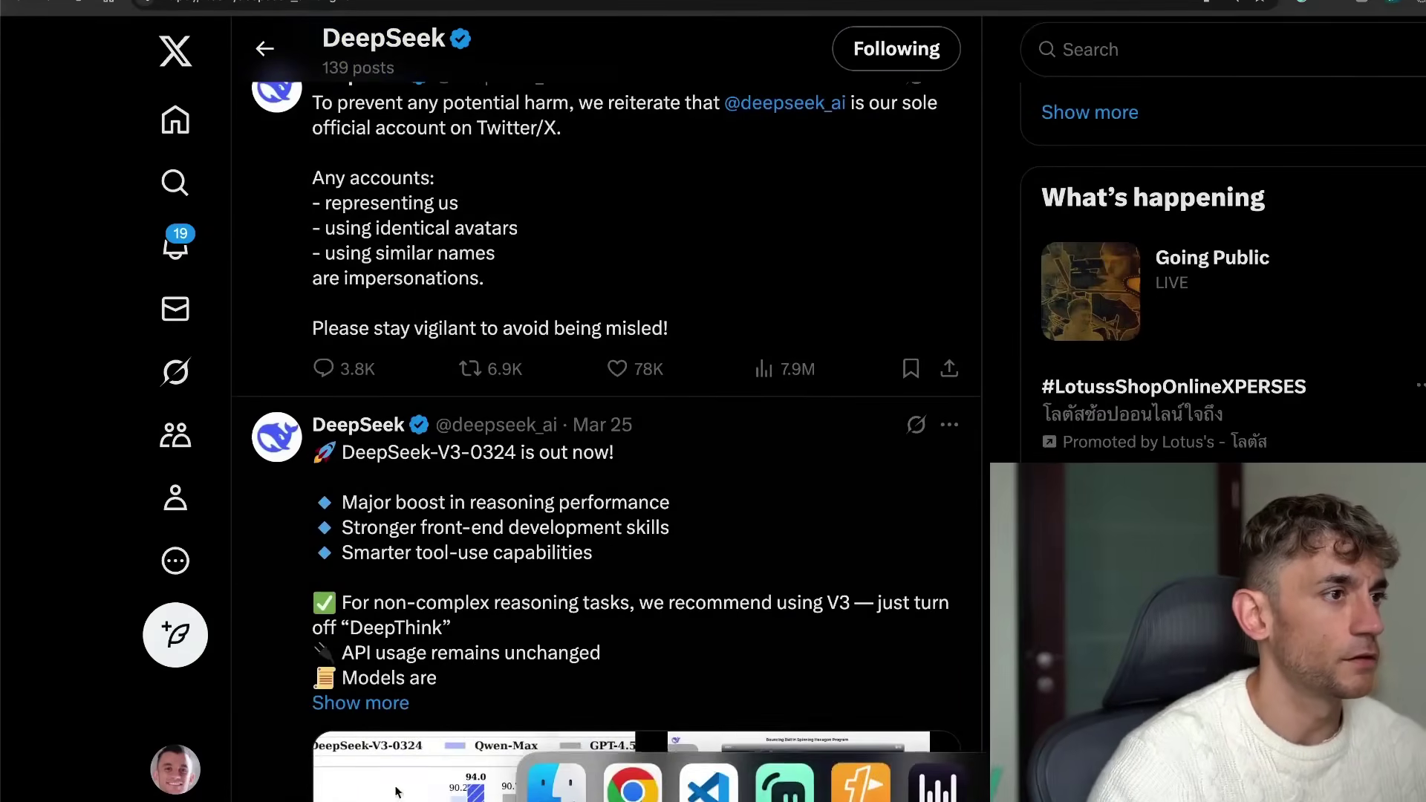
scroll(753, 335, "up", 9)
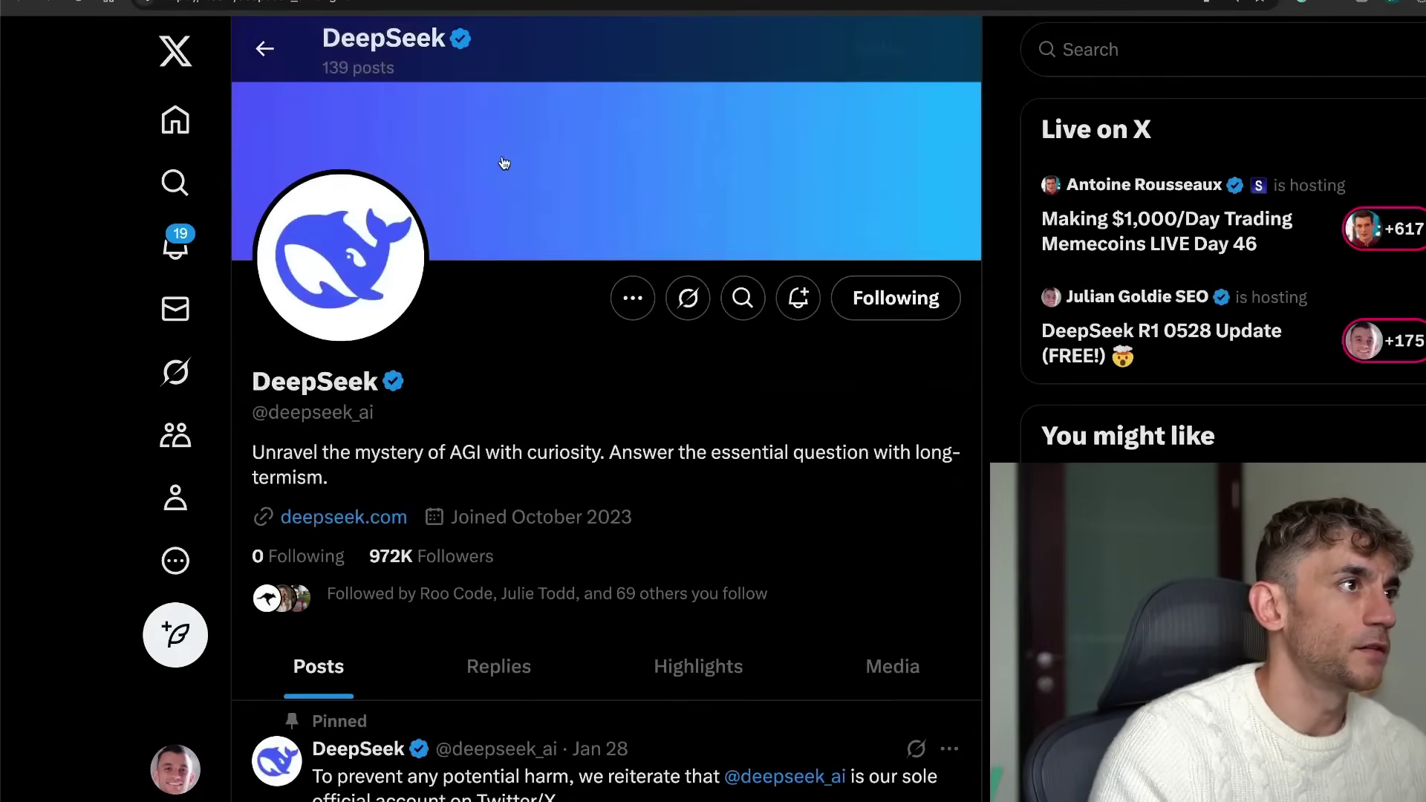
scroll(631, 430, "down", 8)
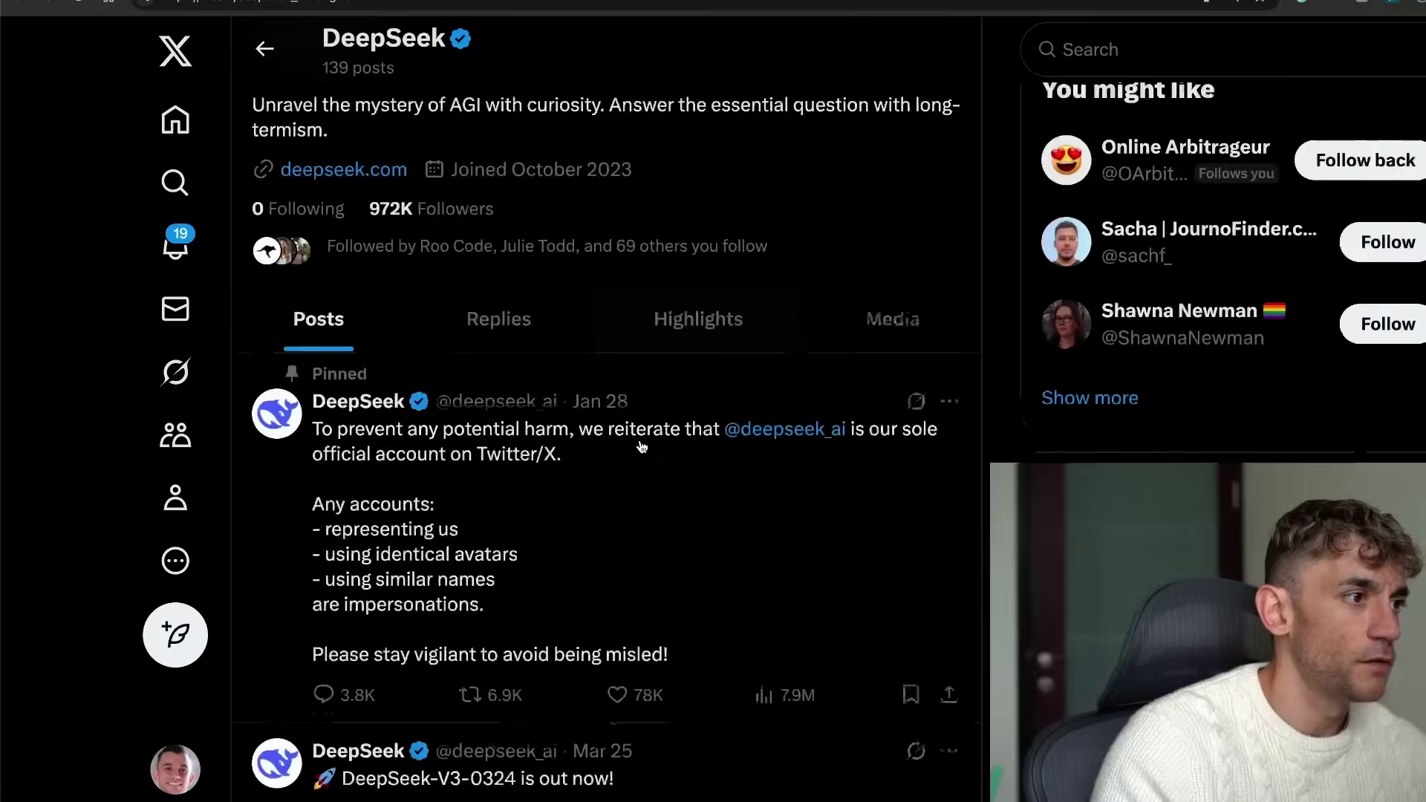
scroll(666, 483, "down", 10)
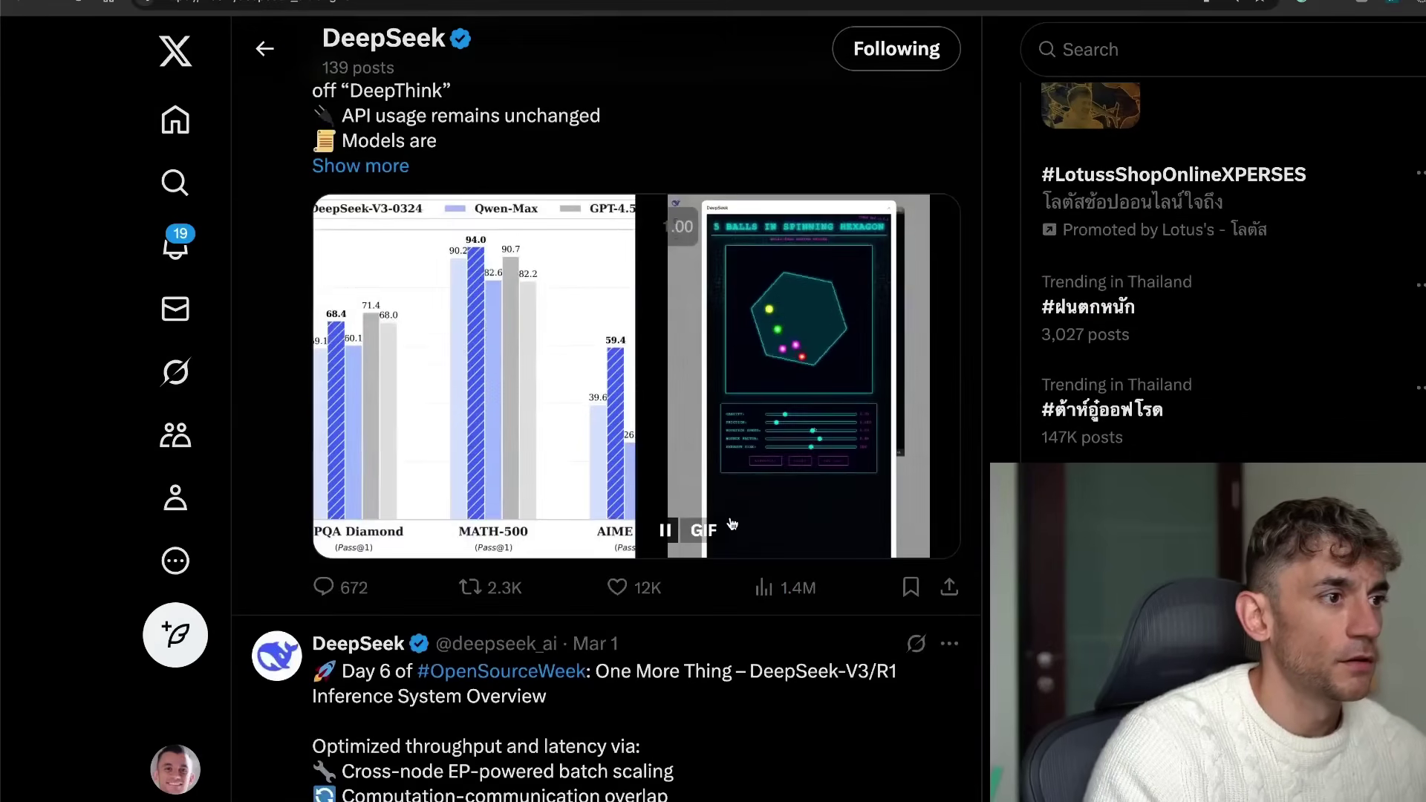
scroll(729, 518, "up", 4)
scroll(729, 518, "up", 2)
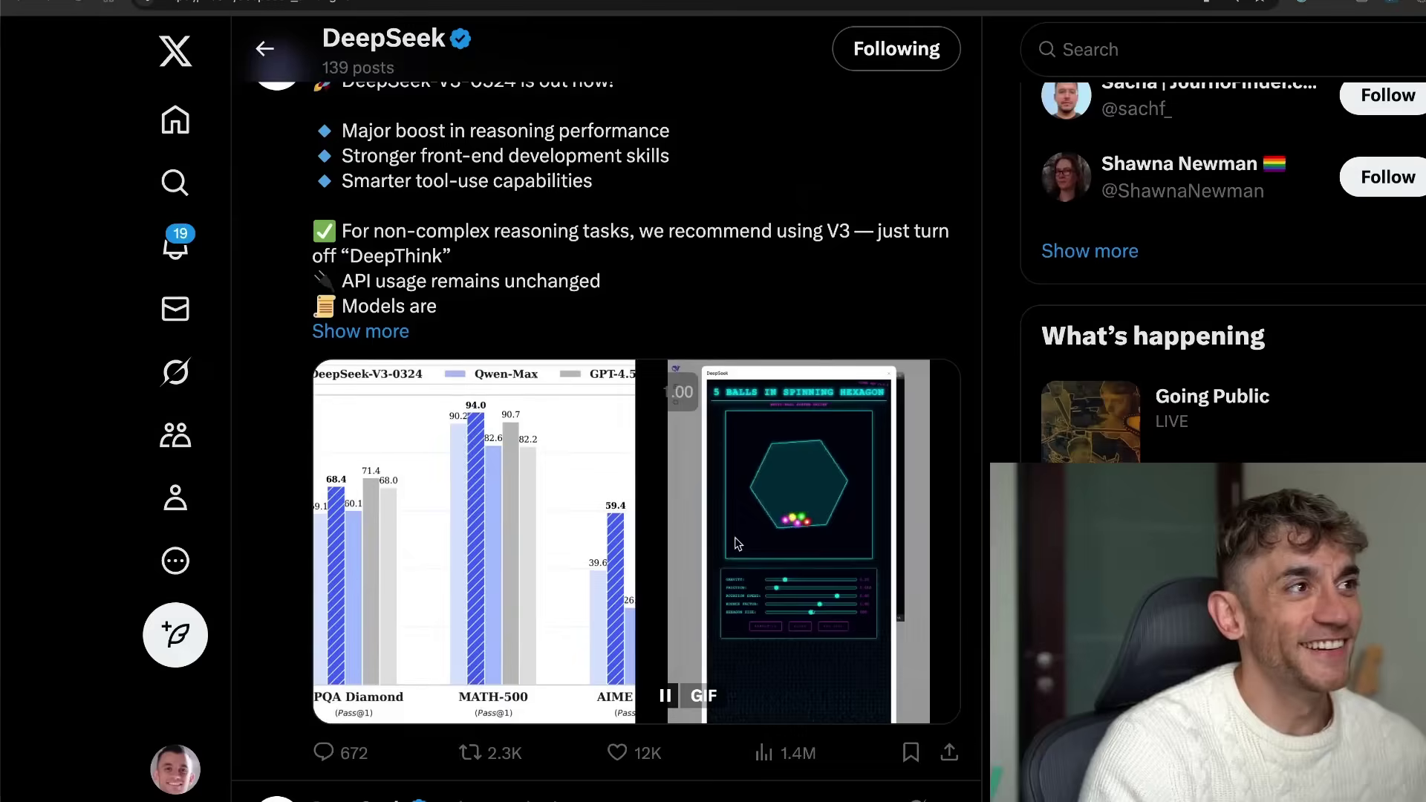
left_click(846, 271)
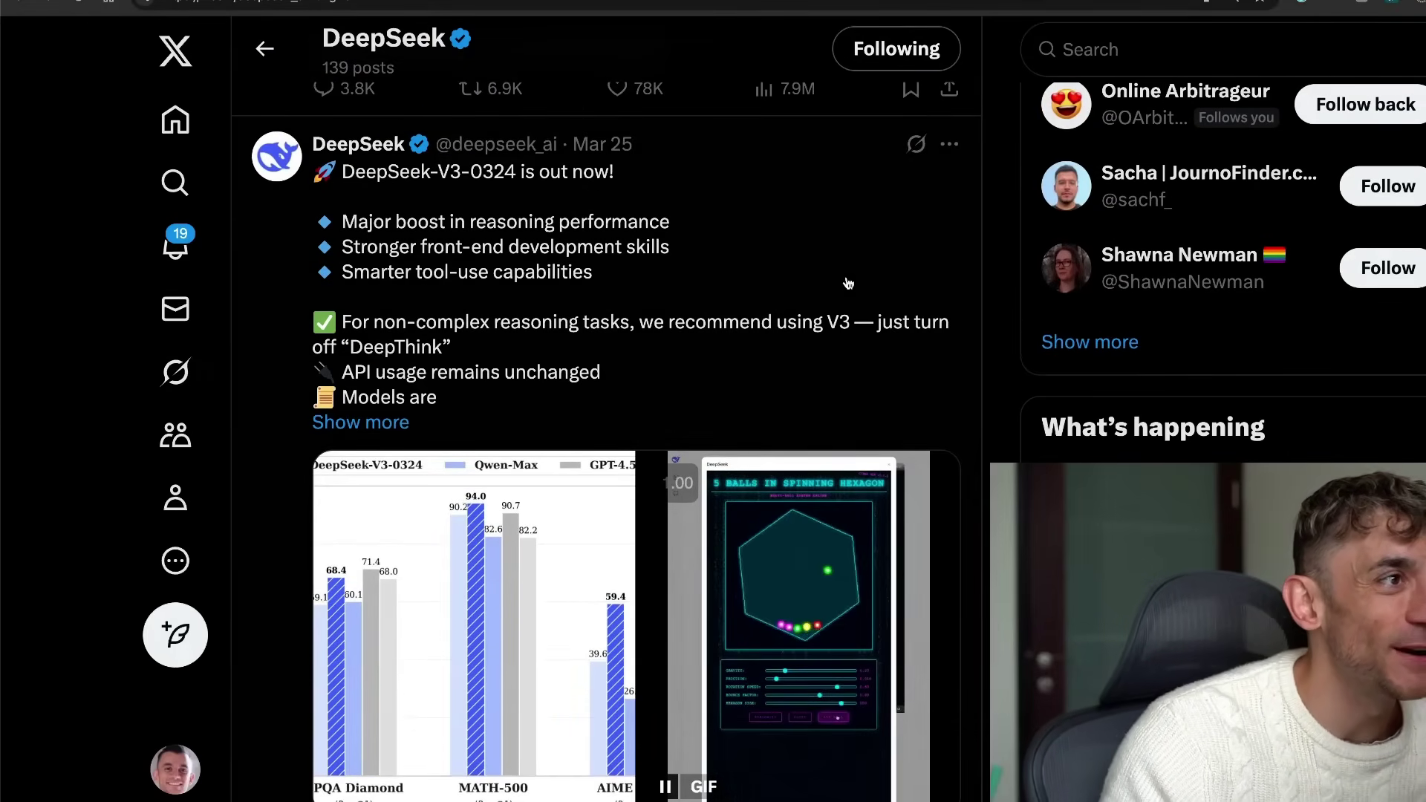
scroll(783, 311, "up", 3)
scroll(783, 311, "up", 4)
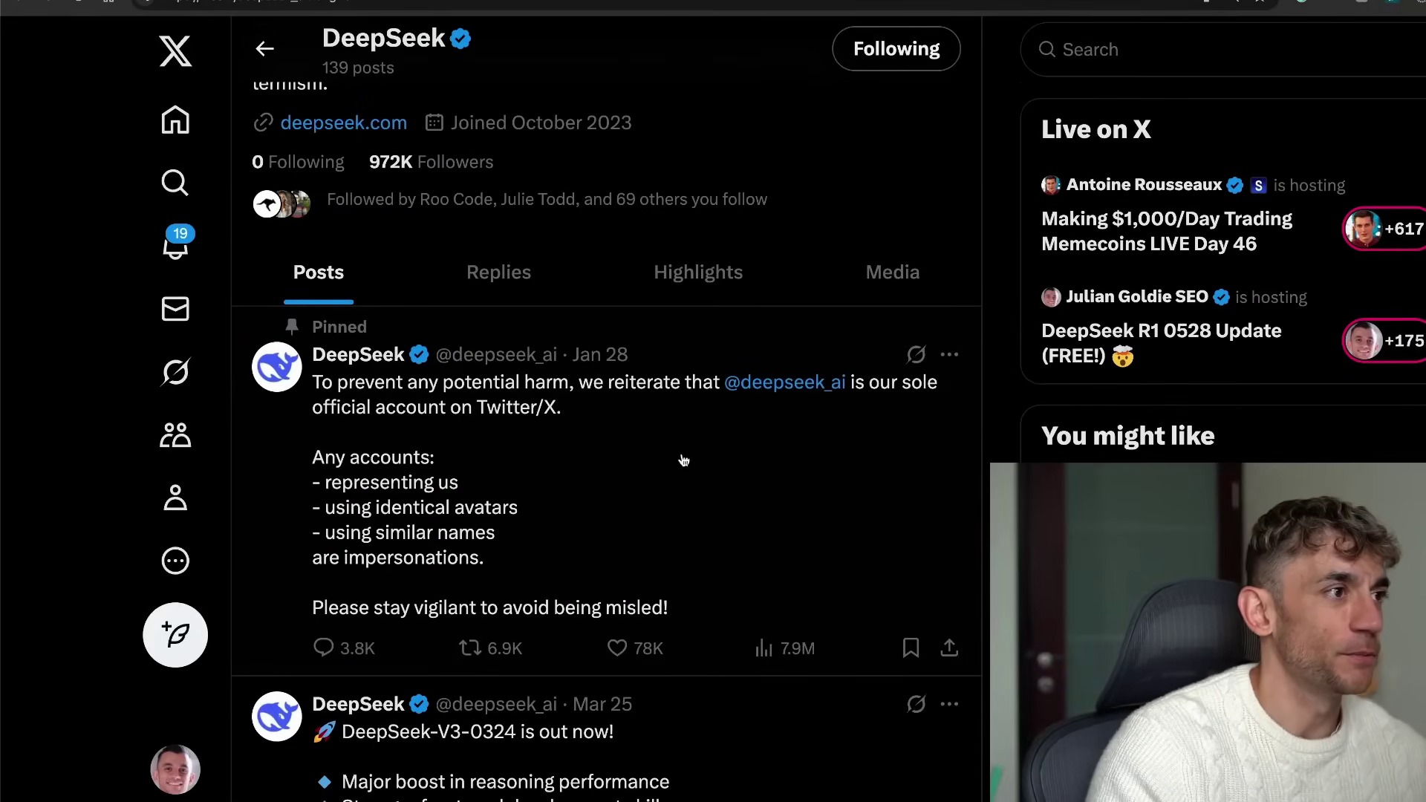
scroll(683, 461, "up", 6)
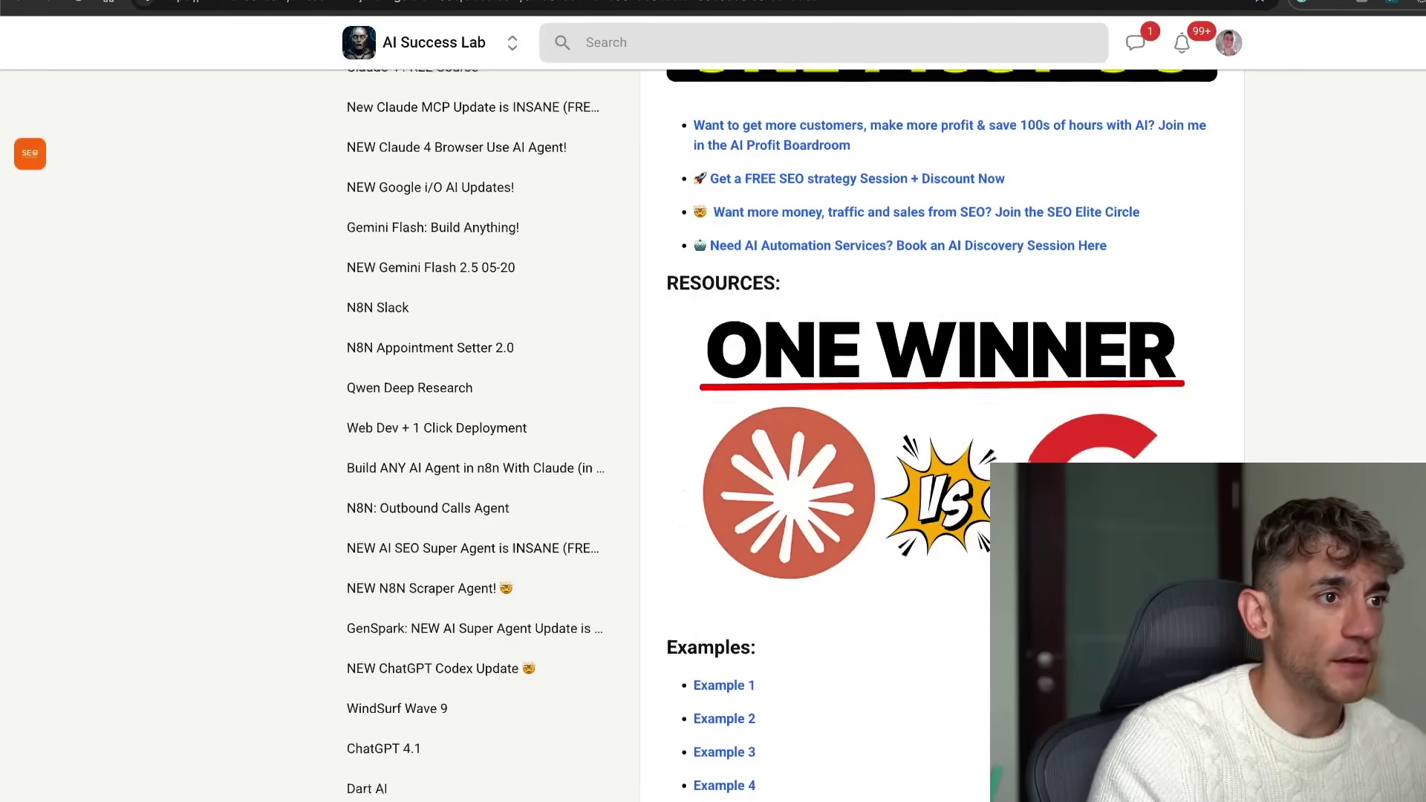
Copy idea 12, the spin-a-wheel game prompt, from the AI Success Lab page and send it in OpenRouter's flashing keyword chat.
scroll(936, 446, "down", 15)
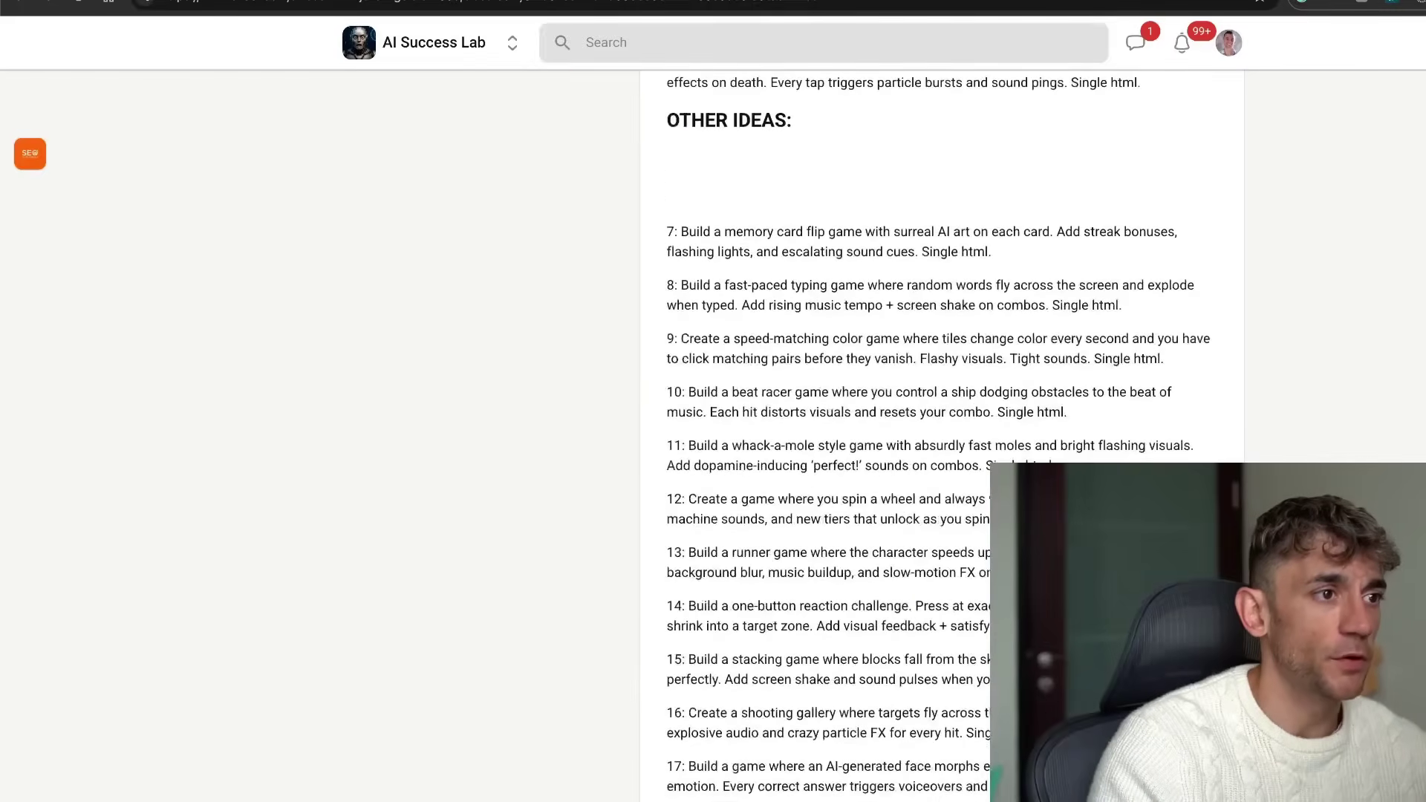
left_click_drag(688, 499, 1077, 519)
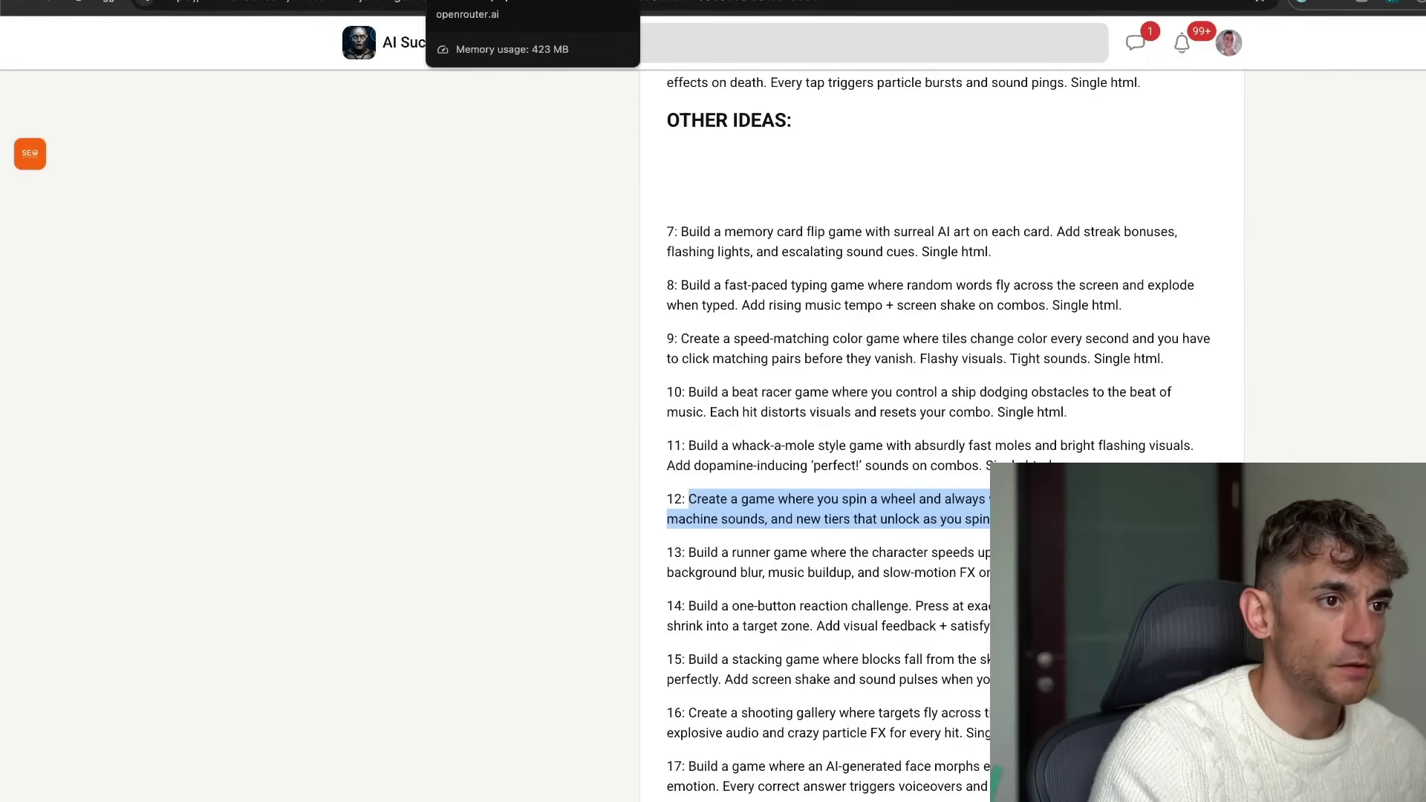
left_click(513, 6)
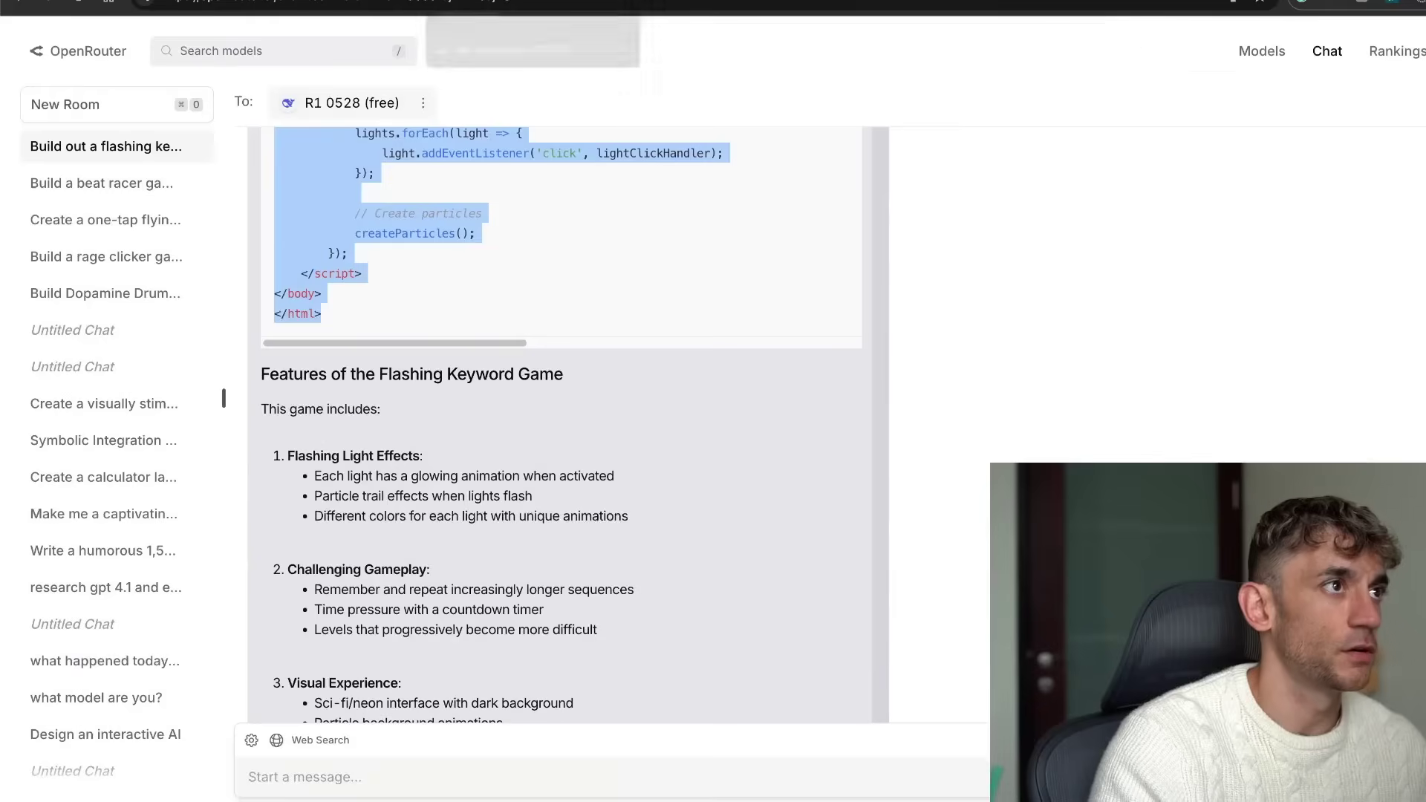
left_click(455, 779)
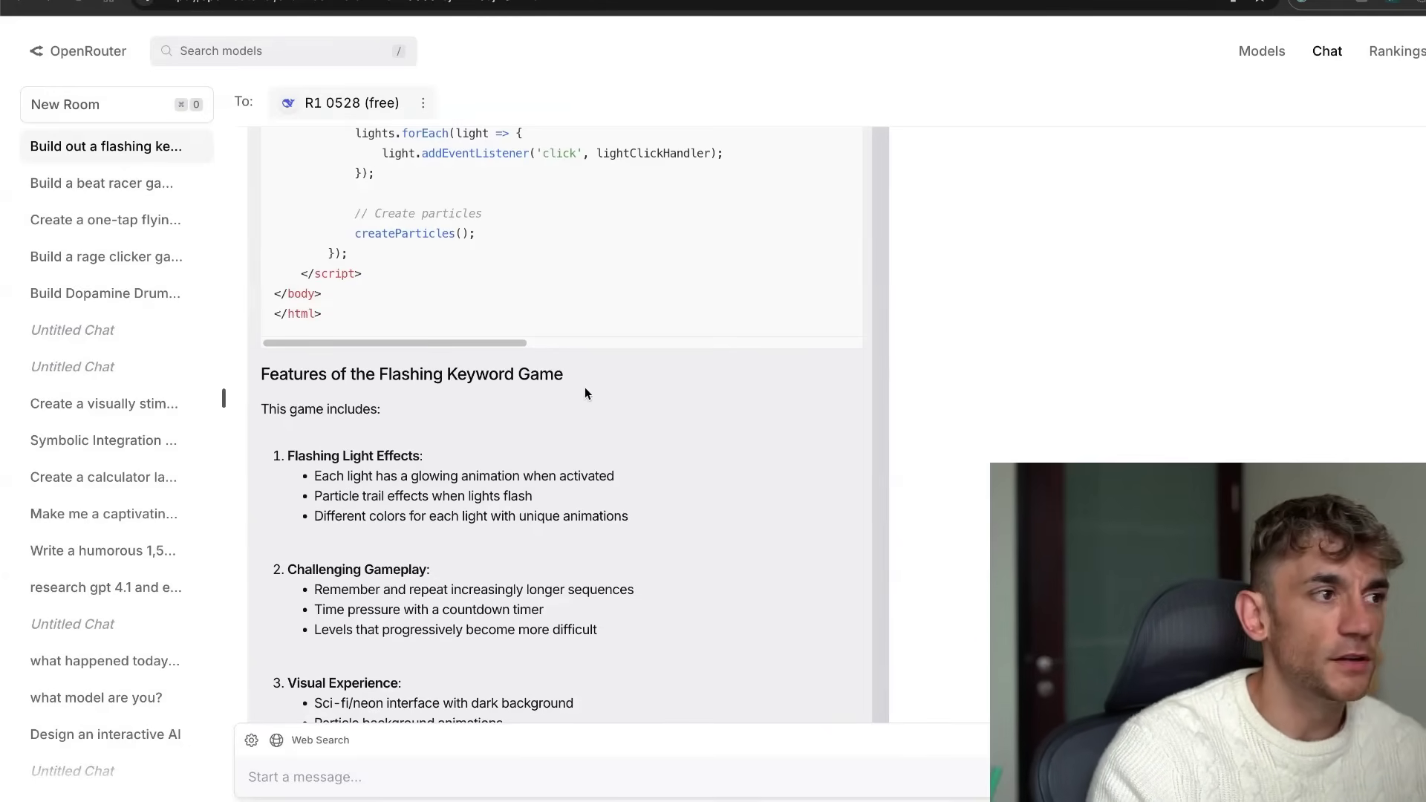
scroll(743, 461, "up", 15)
scroll(743, 460, "down", 5)
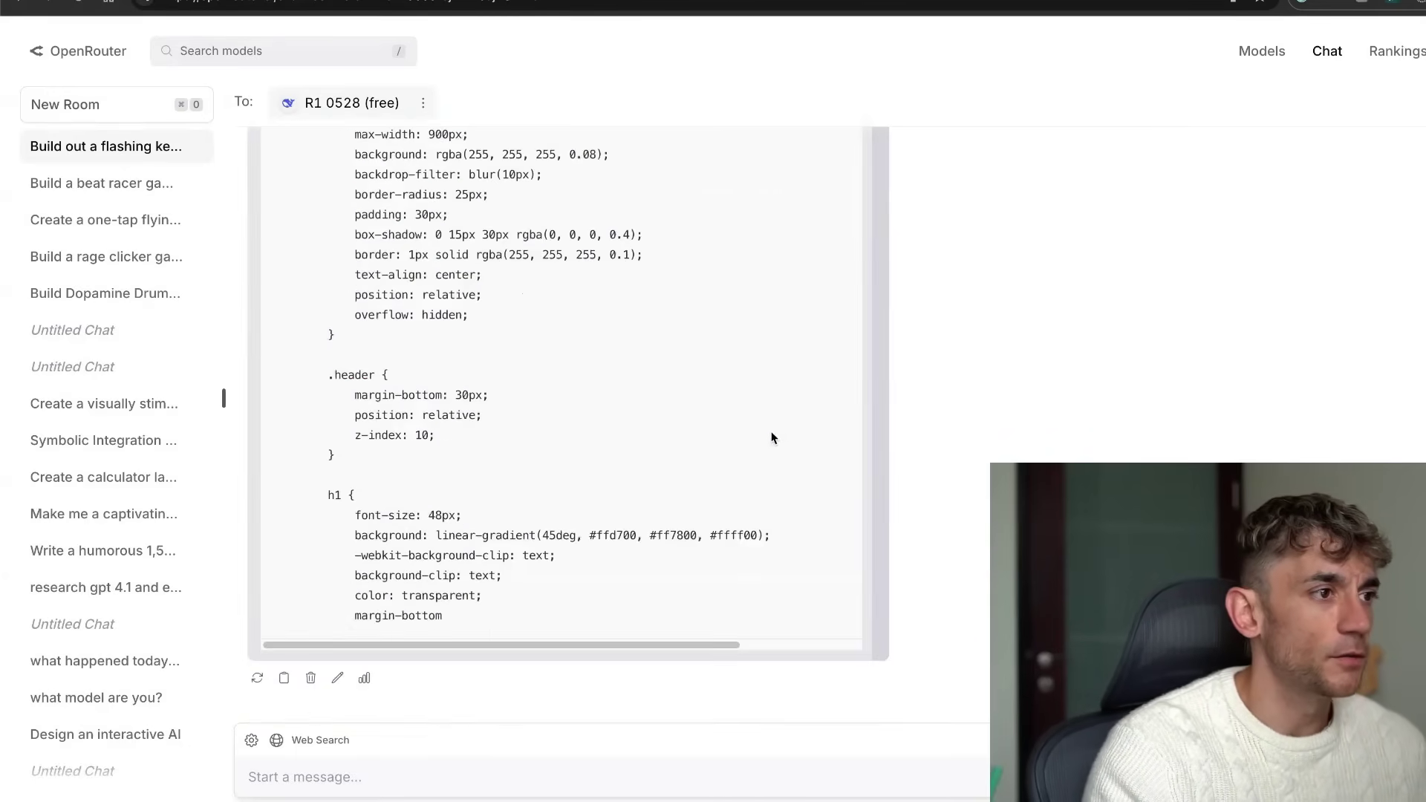
Switch to Visual Studio Code, approve saving keyword-rain.html in Roo Code and run its "open keyword-rain.html" command.
left_click(707, 772)
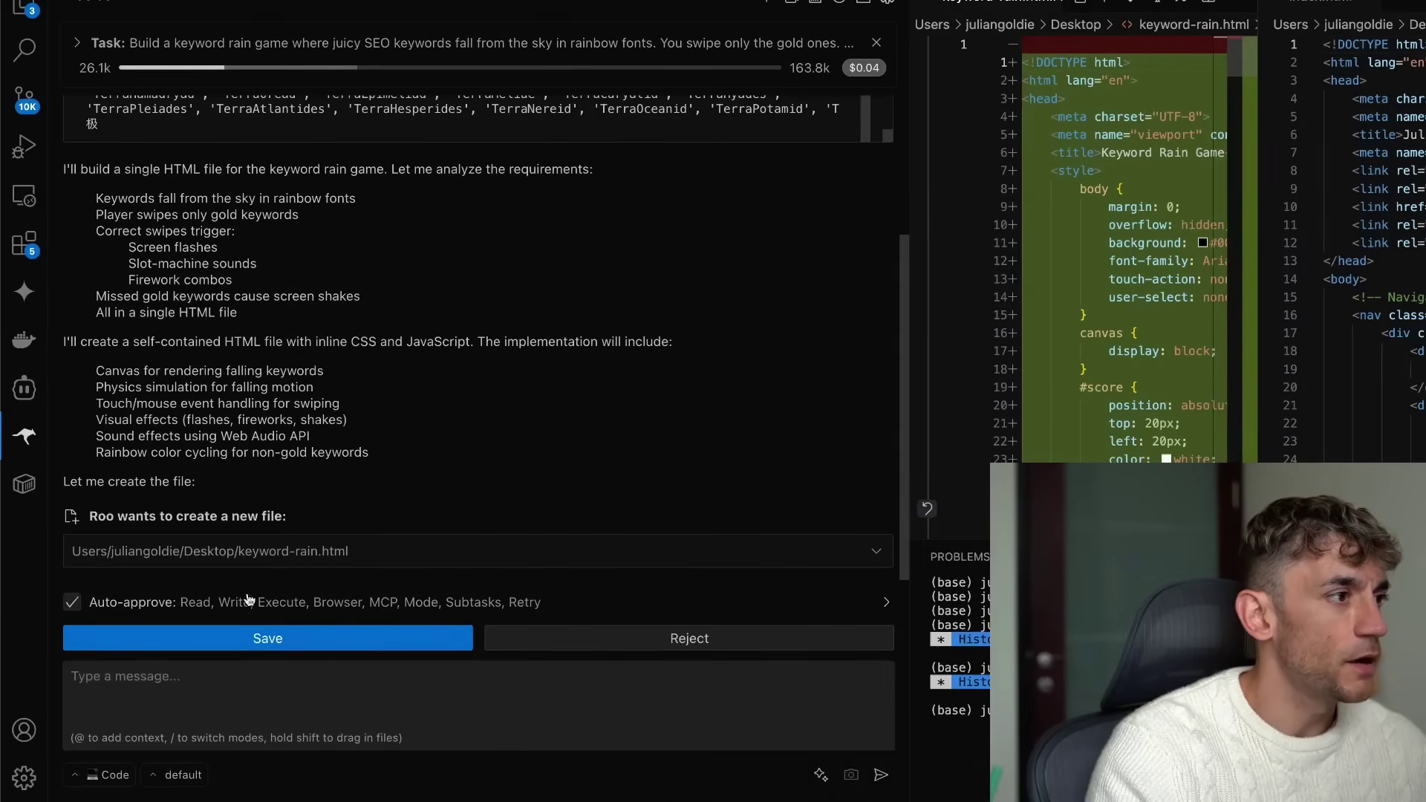
left_click(277, 636)
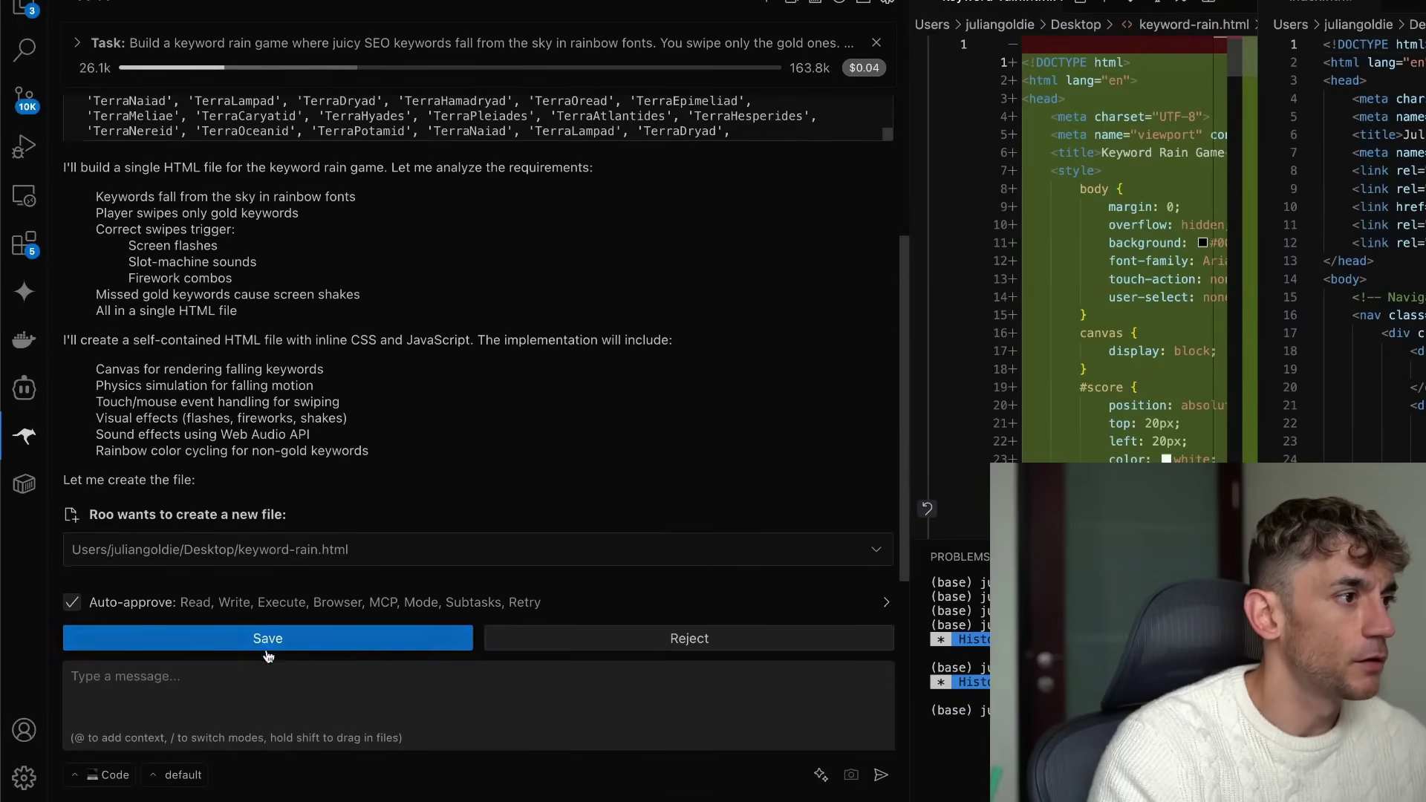
left_click(272, 645)
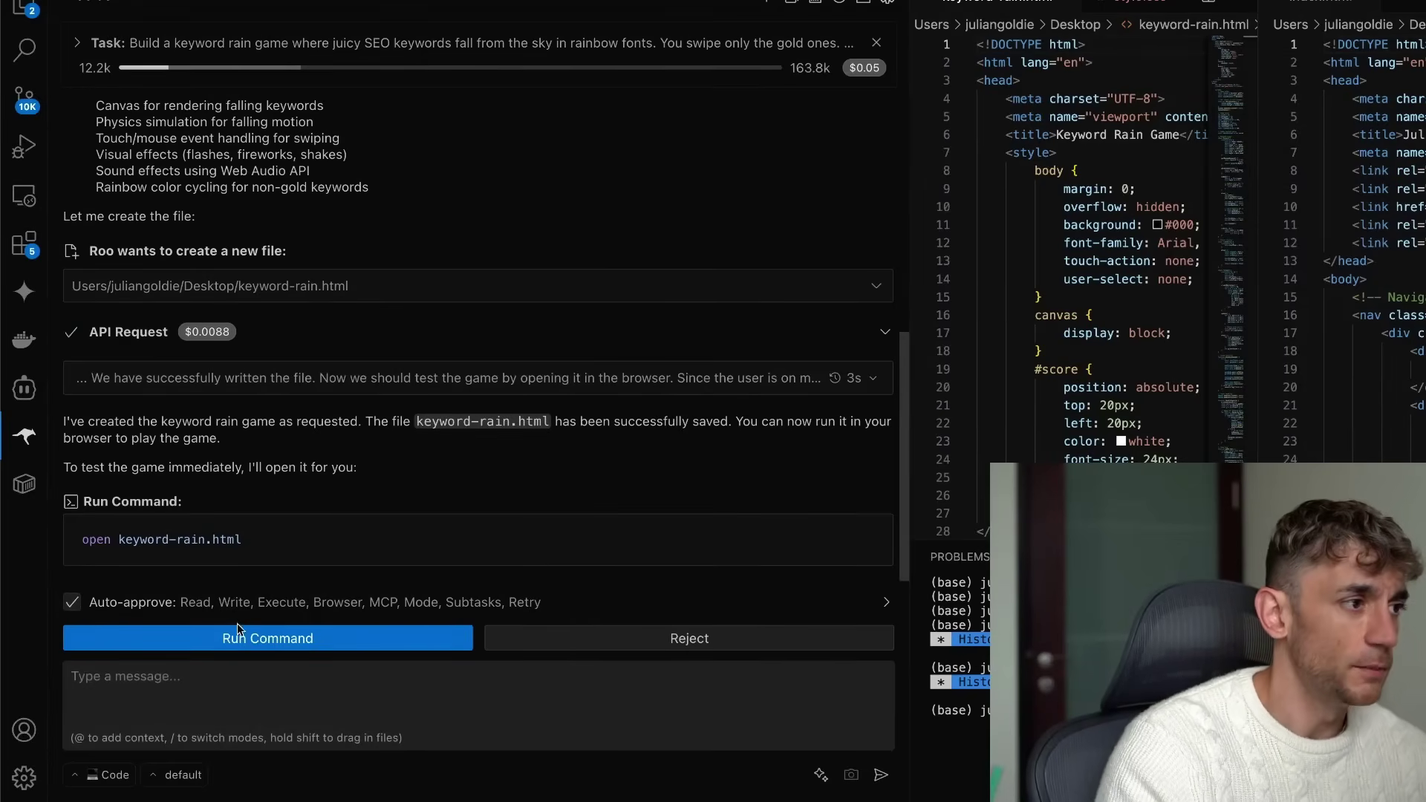
left_click(264, 636)
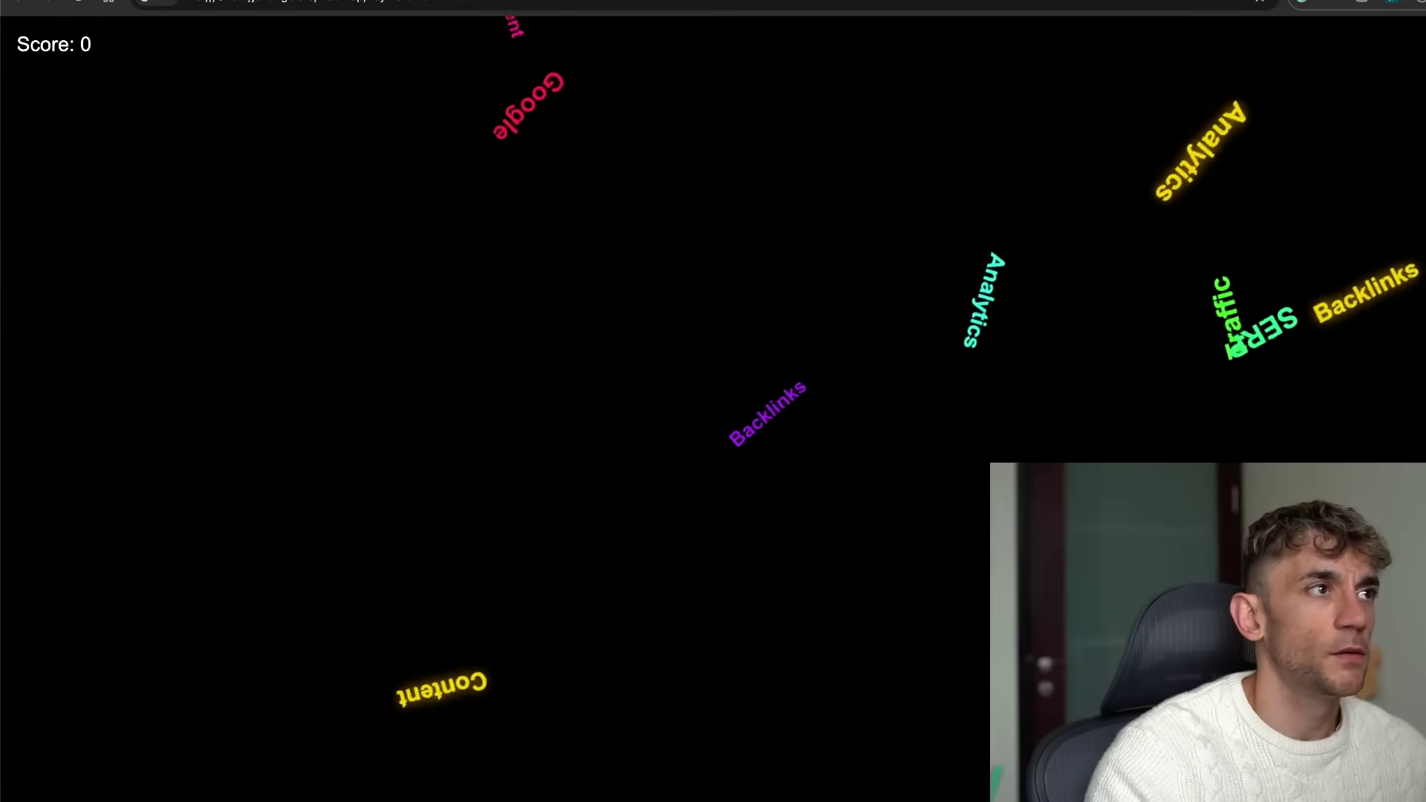
Switch from the keyword rain game back to Visual Studio Code, review the completed Roo Code task and close it.
mouse_move(860, 799)
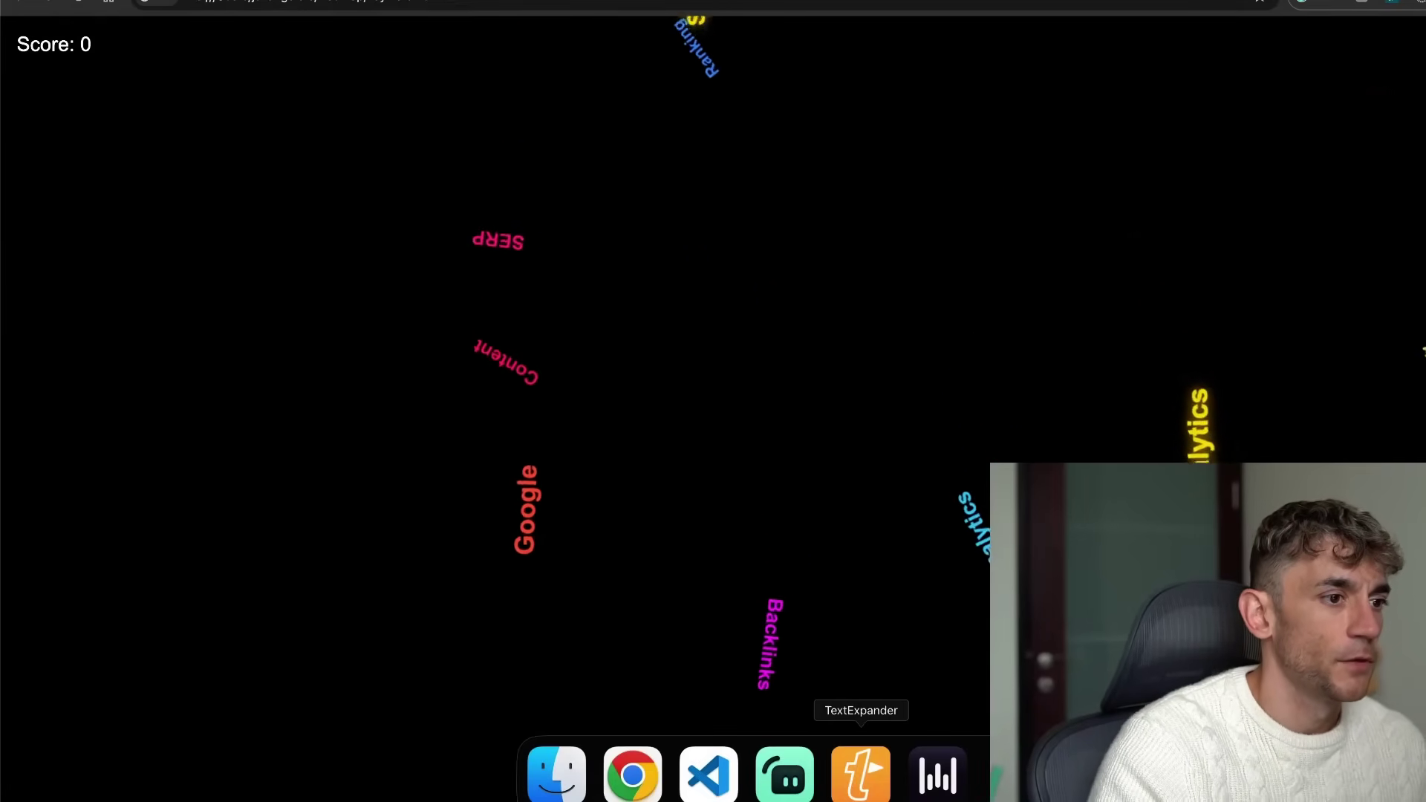
left_click(708, 774)
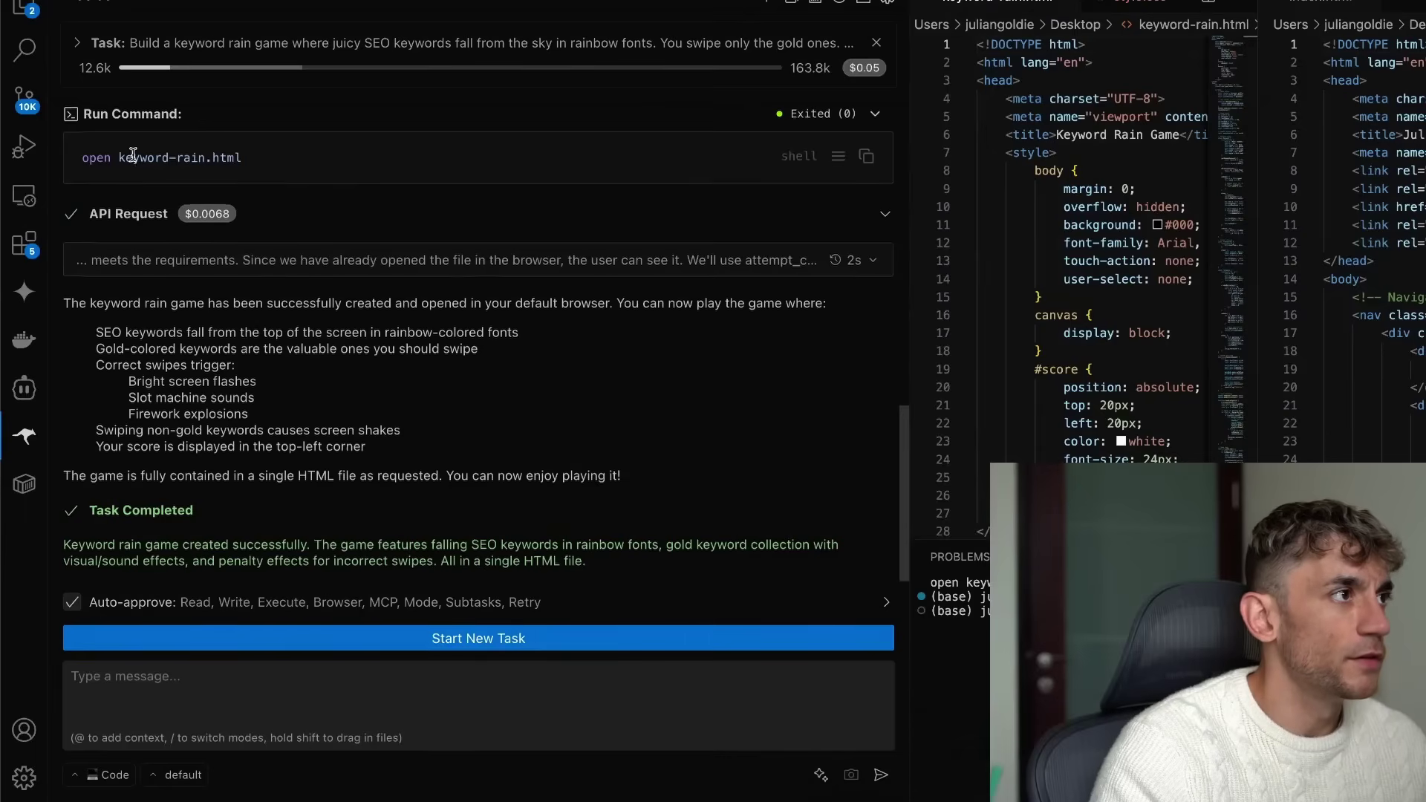
scroll(149, 163, "up", 10)
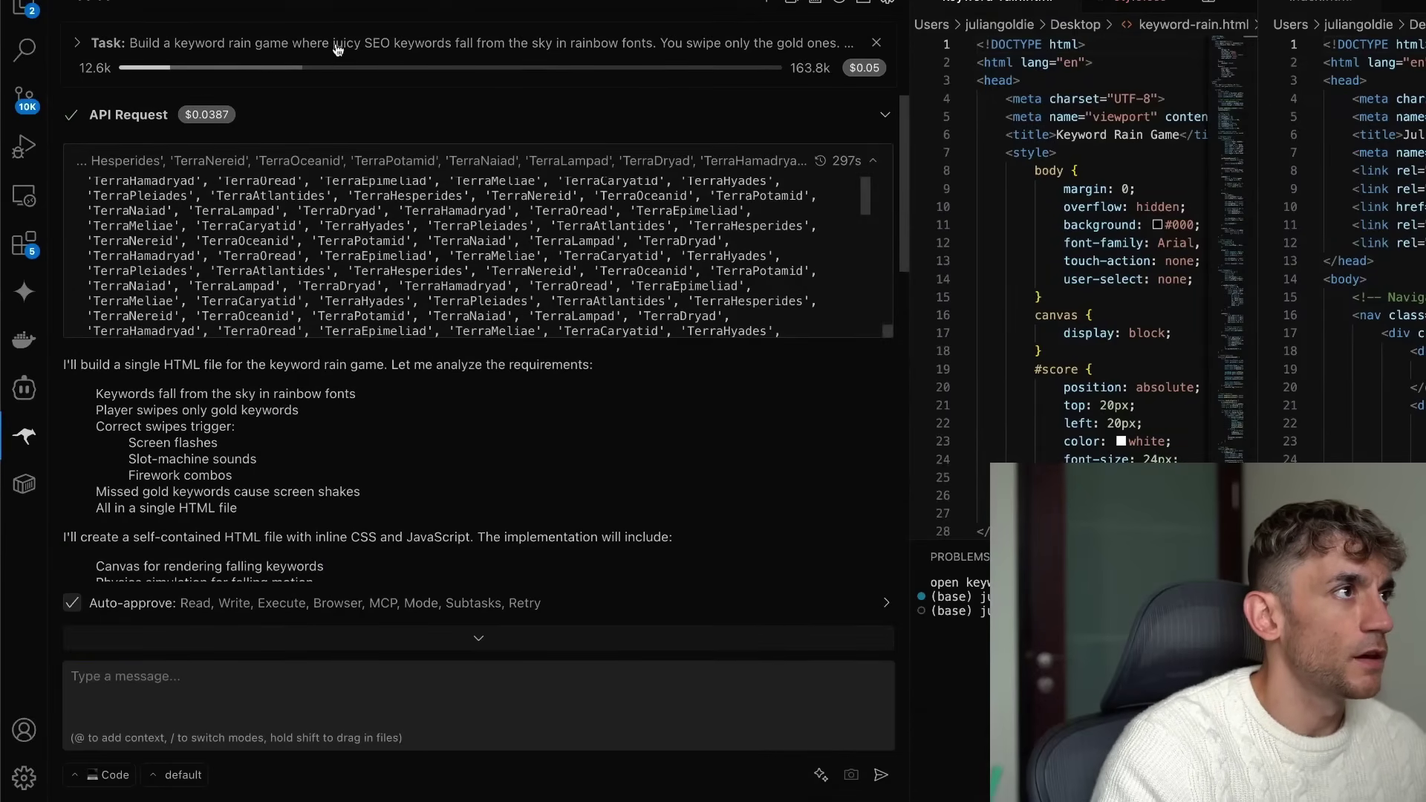
left_click(876, 43)
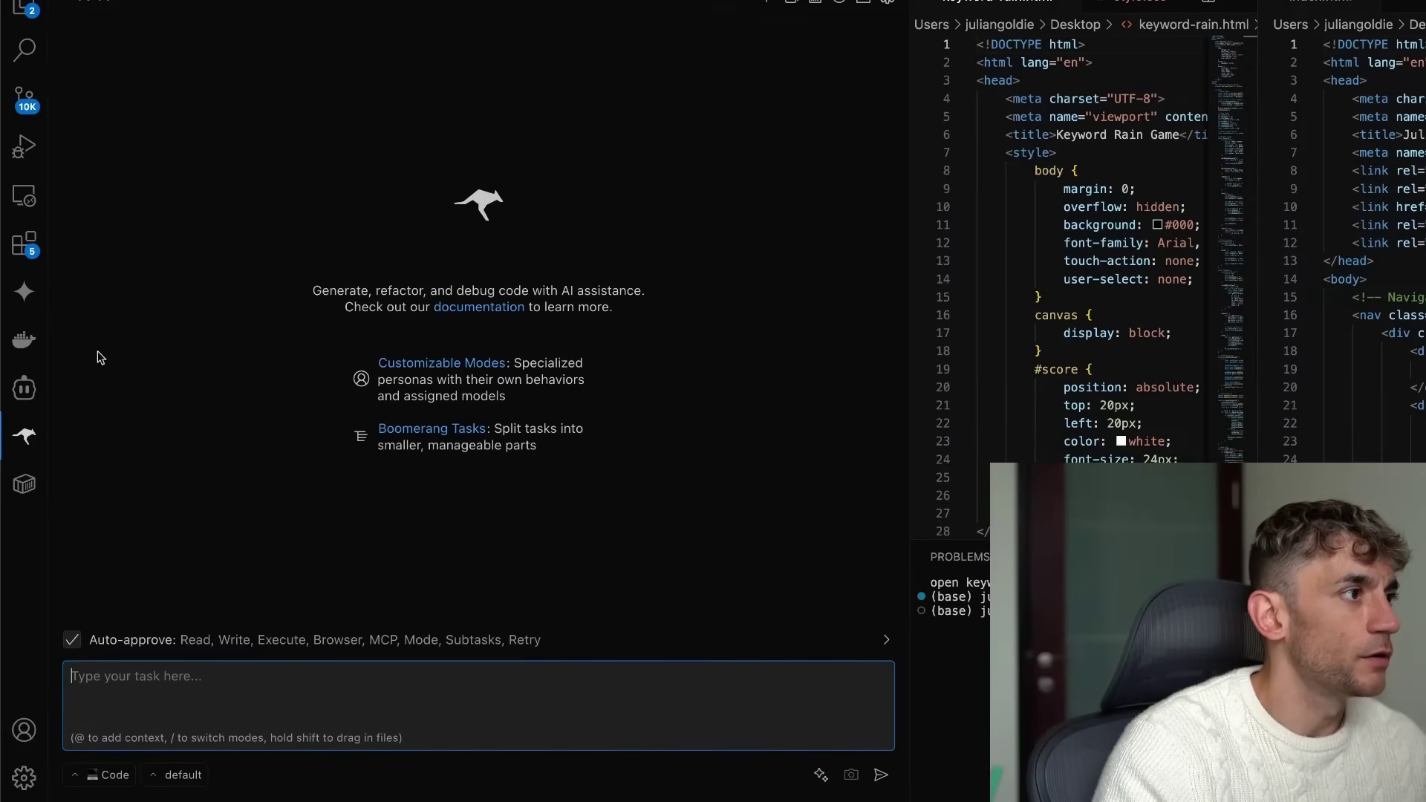
left_click(29, 435)
left_click(25, 436)
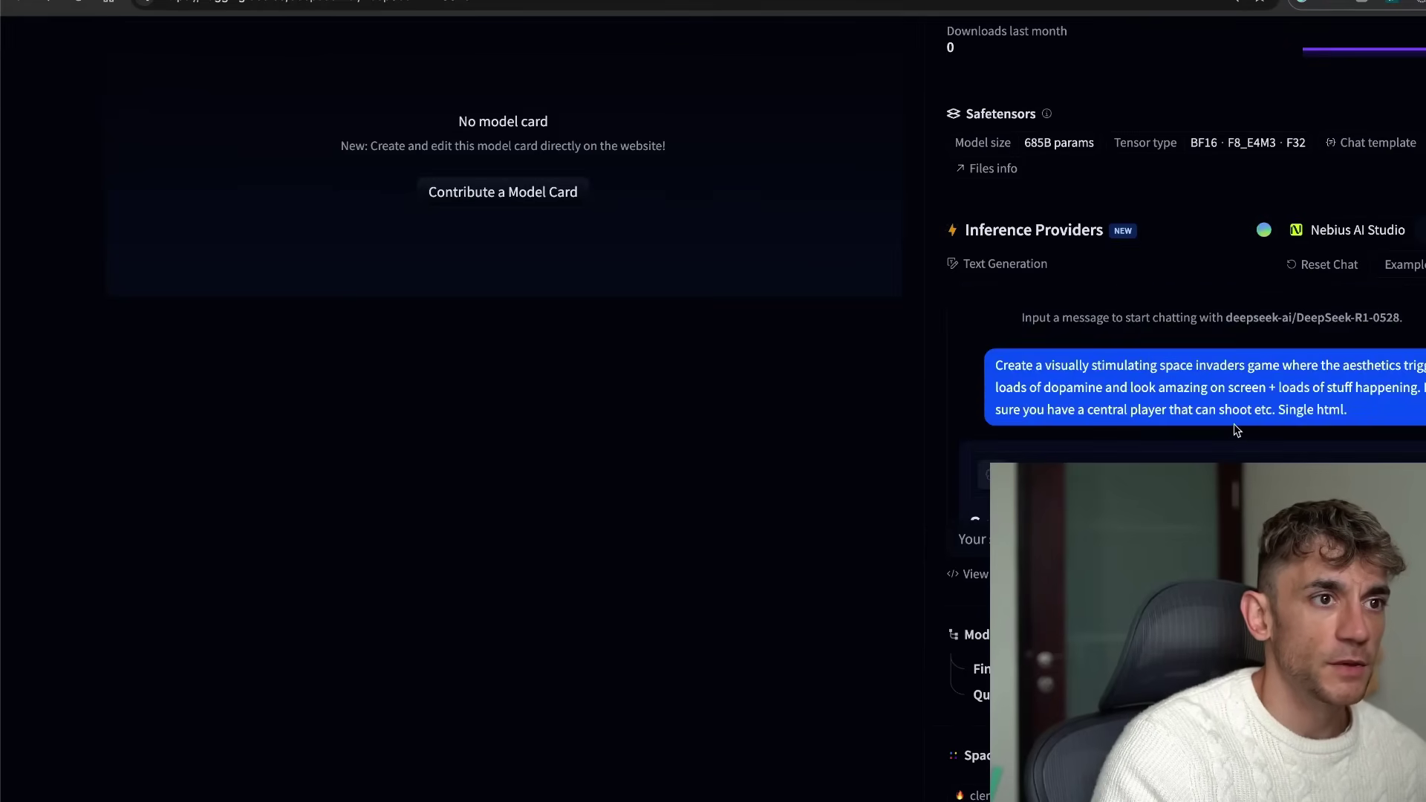
Copy the generated space invaders code from Hugging Face's DeepSeek-R1-0528 page and replace Liveweave's HTML code with it.
scroll(1237, 431, "down", 2)
scroll(1236, 429, "down", 10)
scroll(637, 488, "up", 2)
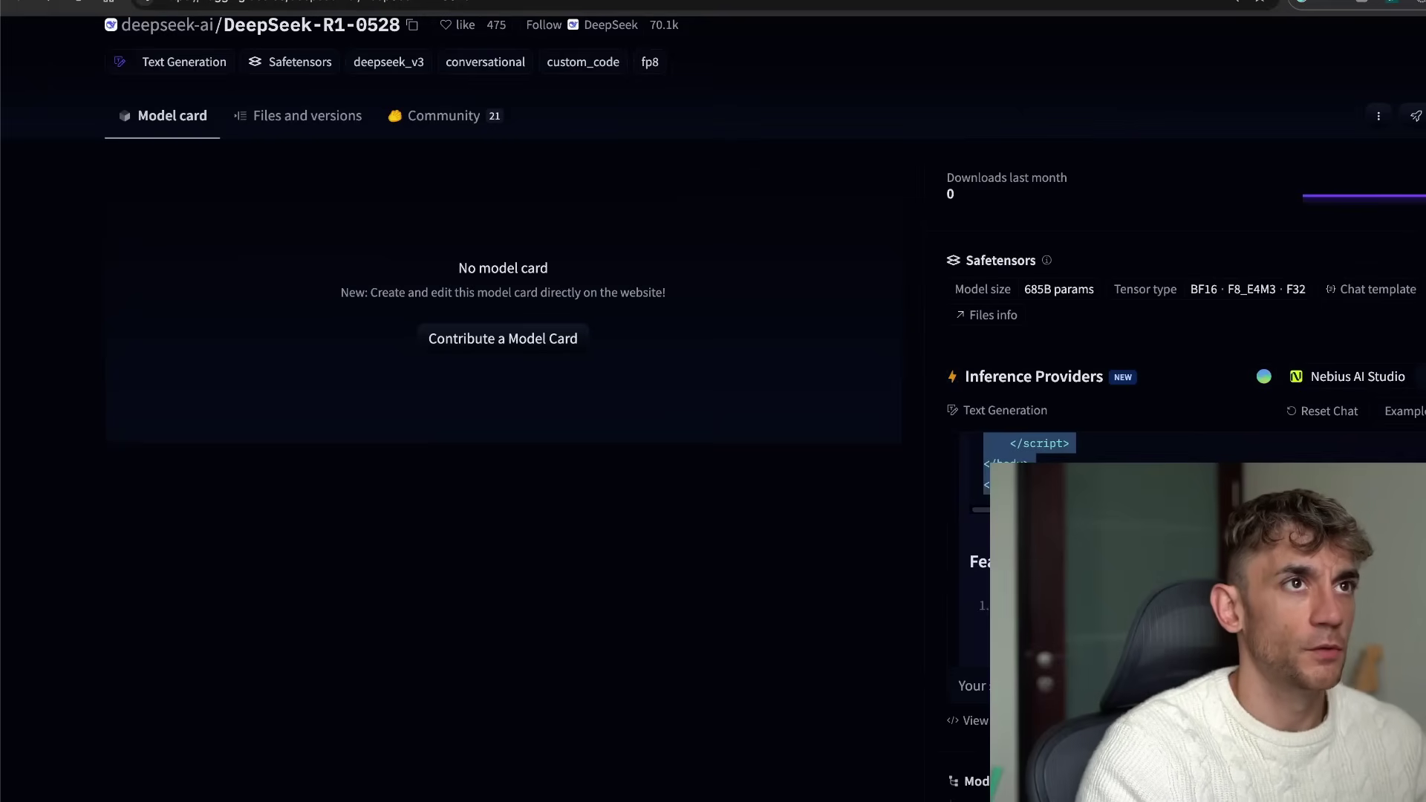
key("super+l")
type("liv")
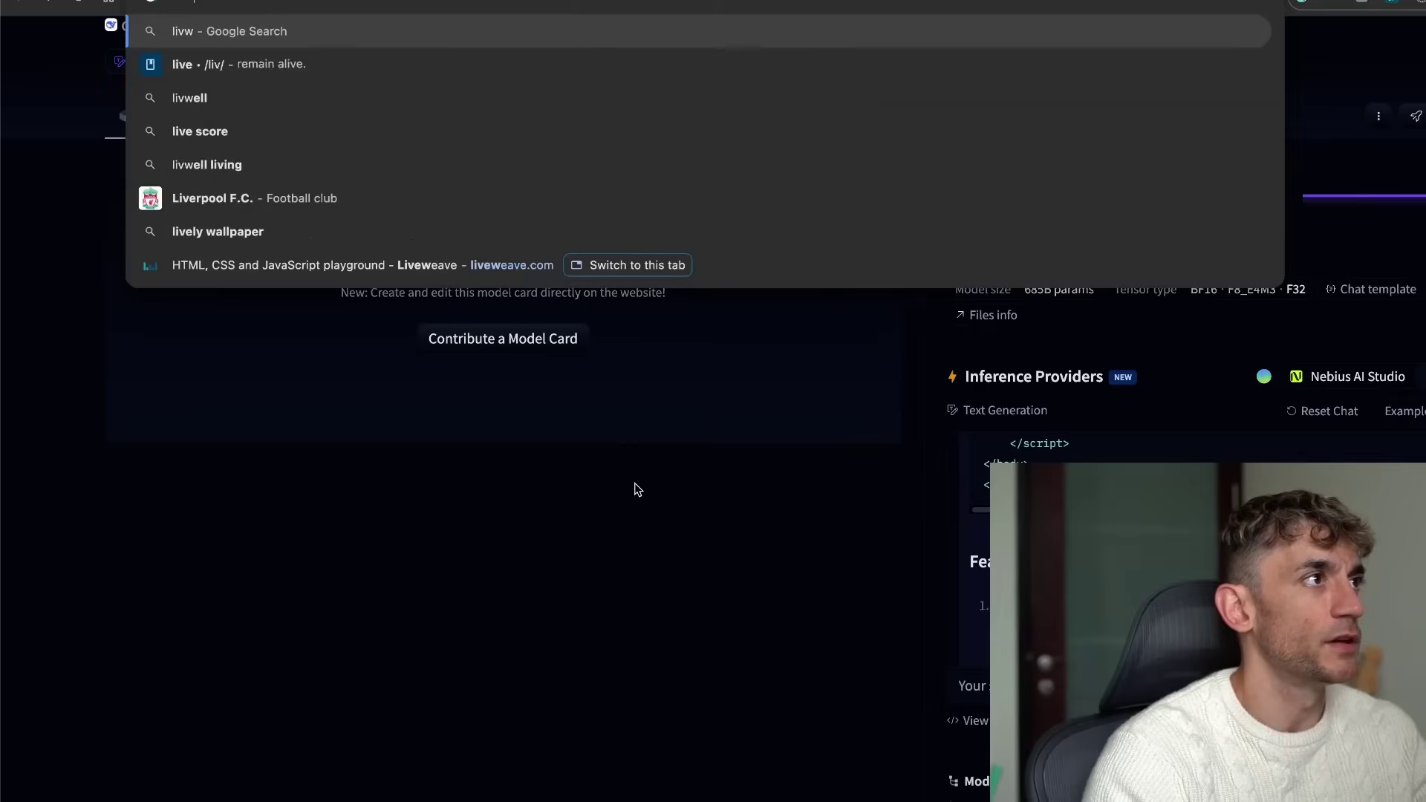
key("Down")
key("Return")
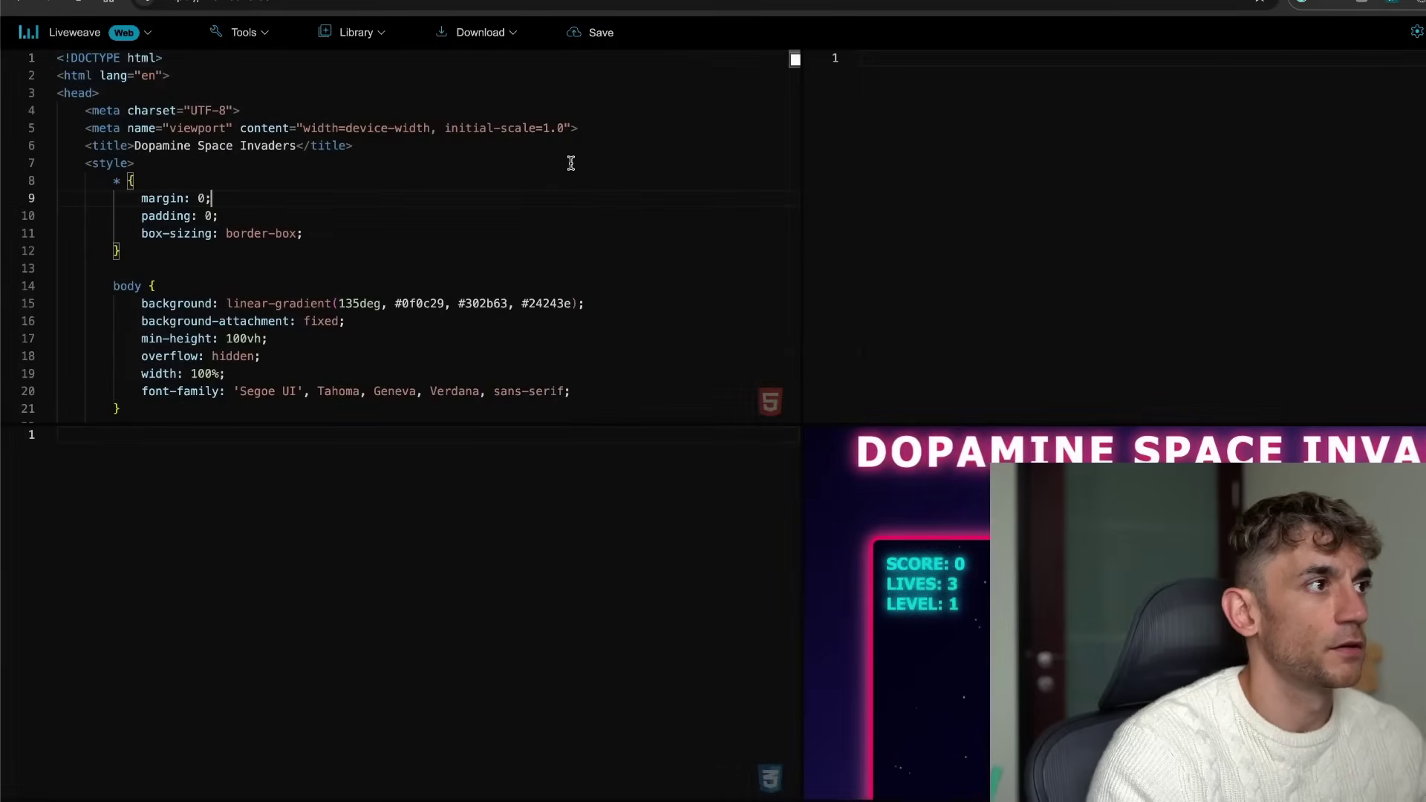
key("ctrl+a")
key("ctrl+v")
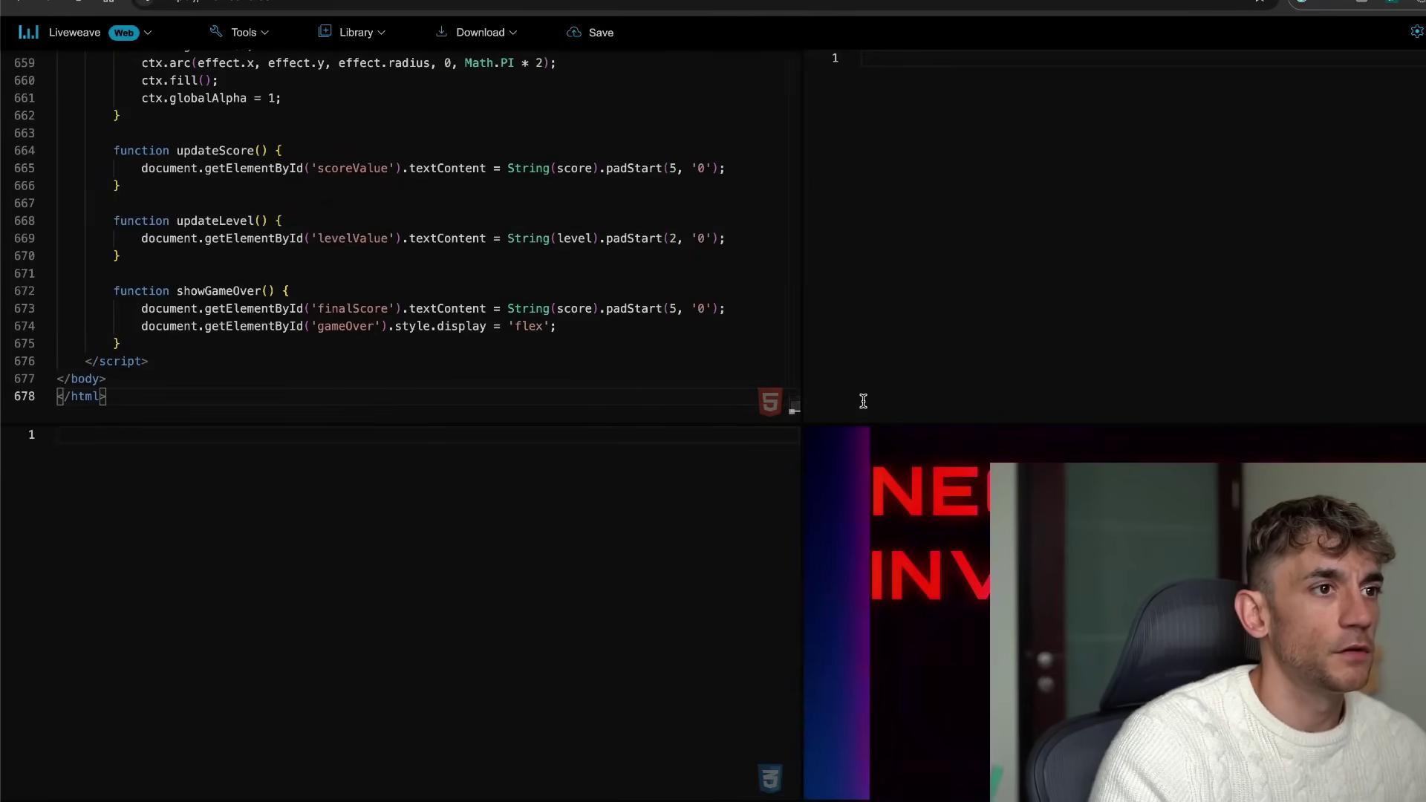
Enlarge Liveweave's preview across the whole workspace, start Neon Space Invaders and move the ship right.
left_click_drag(858, 423, 859, 51)
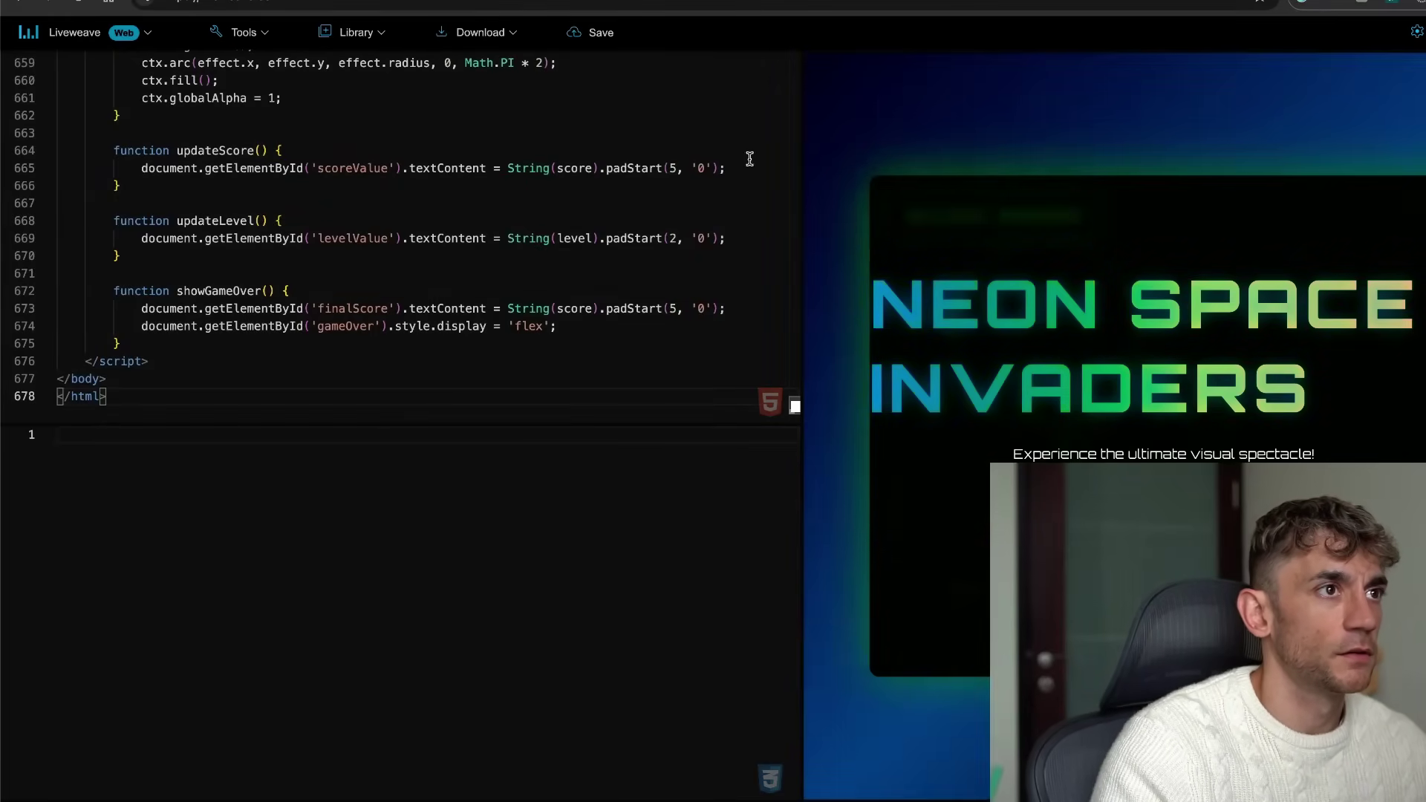
left_click_drag(745, 182, 3, 475)
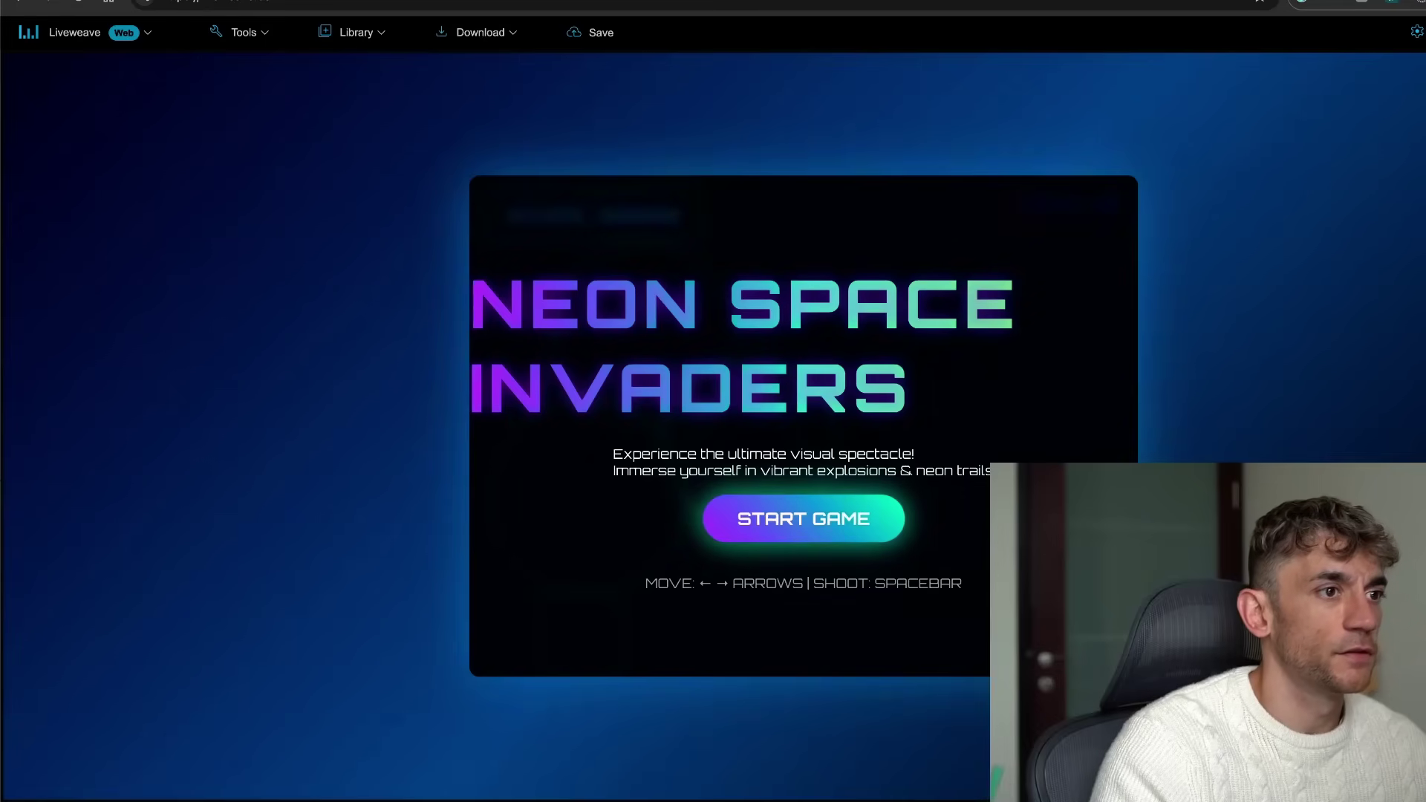
left_click(874, 534)
key("Right")
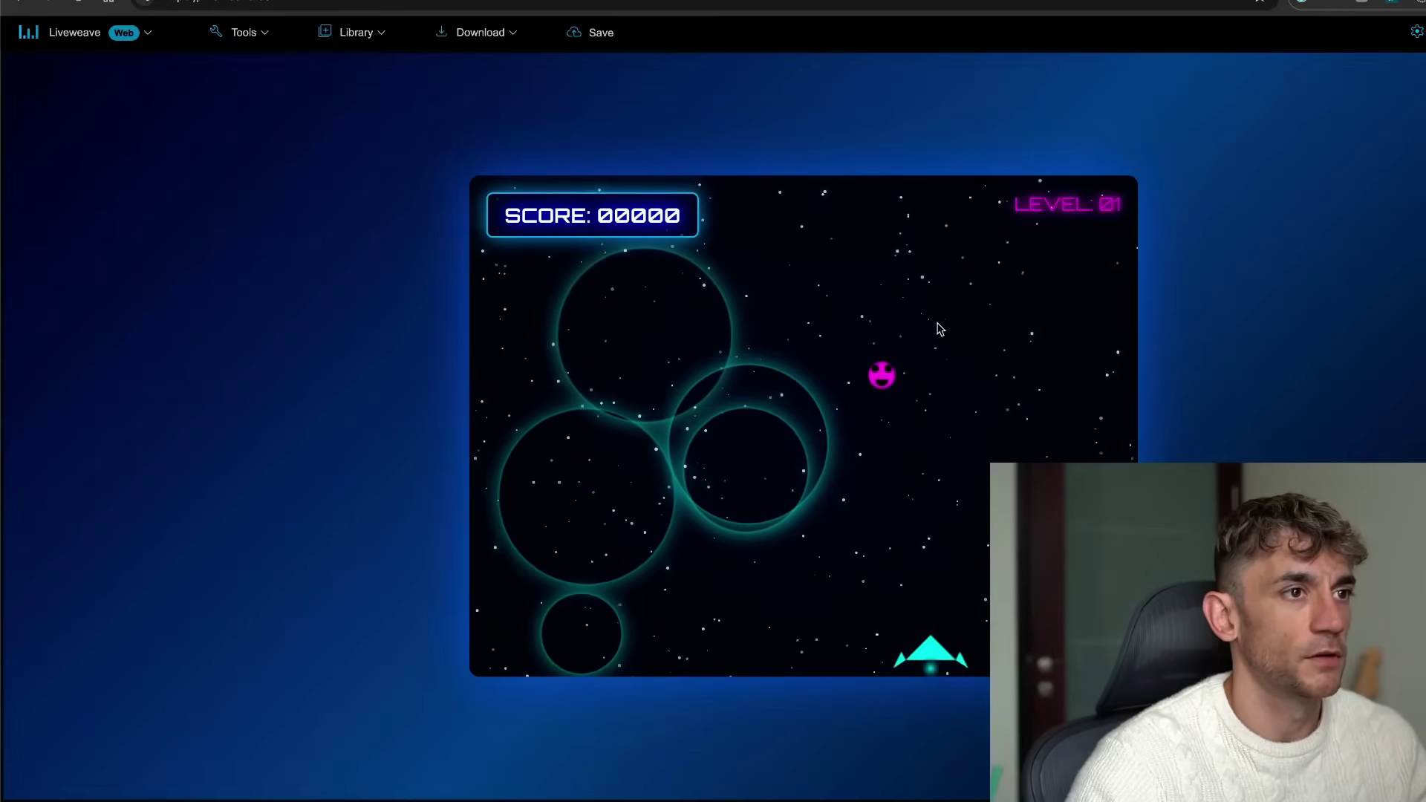
Play level 1 of Neon Space Invaders, moving the ship back and forth while shooting the invaders.
key("space")
key("Left")
key("space")
key("space")
key("space")
key("Left")
key("space")
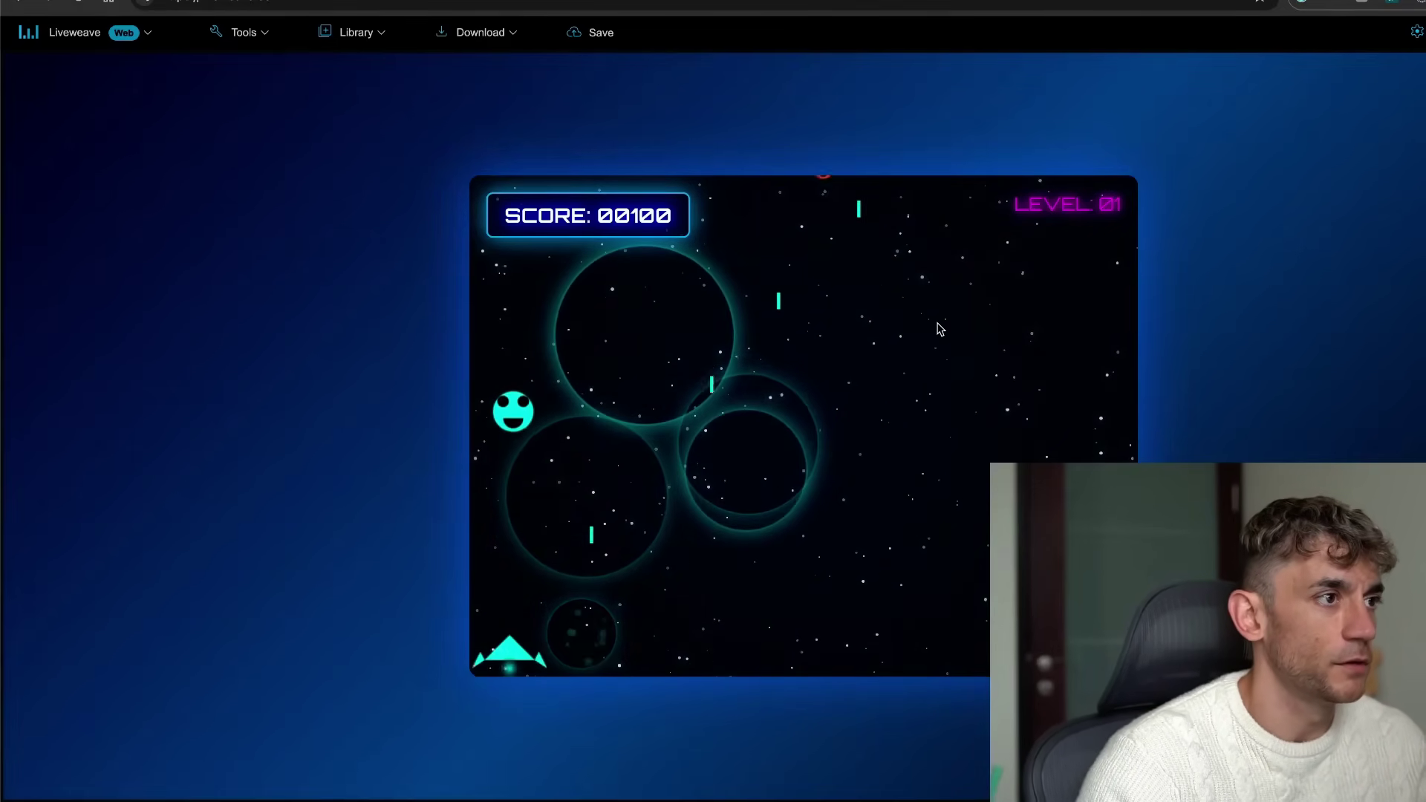
key("Right")
key("space")
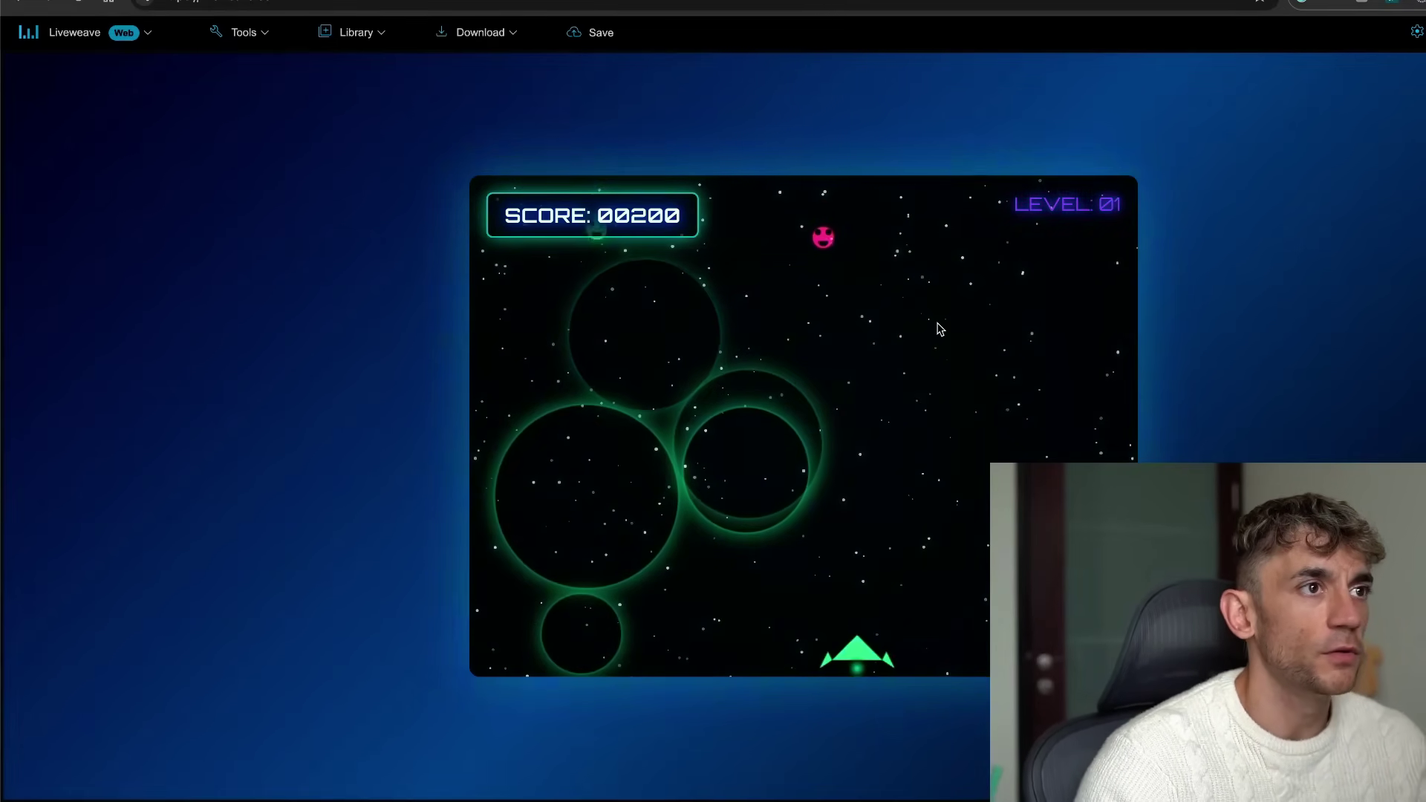
key("Left")
key("space")
key("space")
key("space")
key("space")
key("Right")
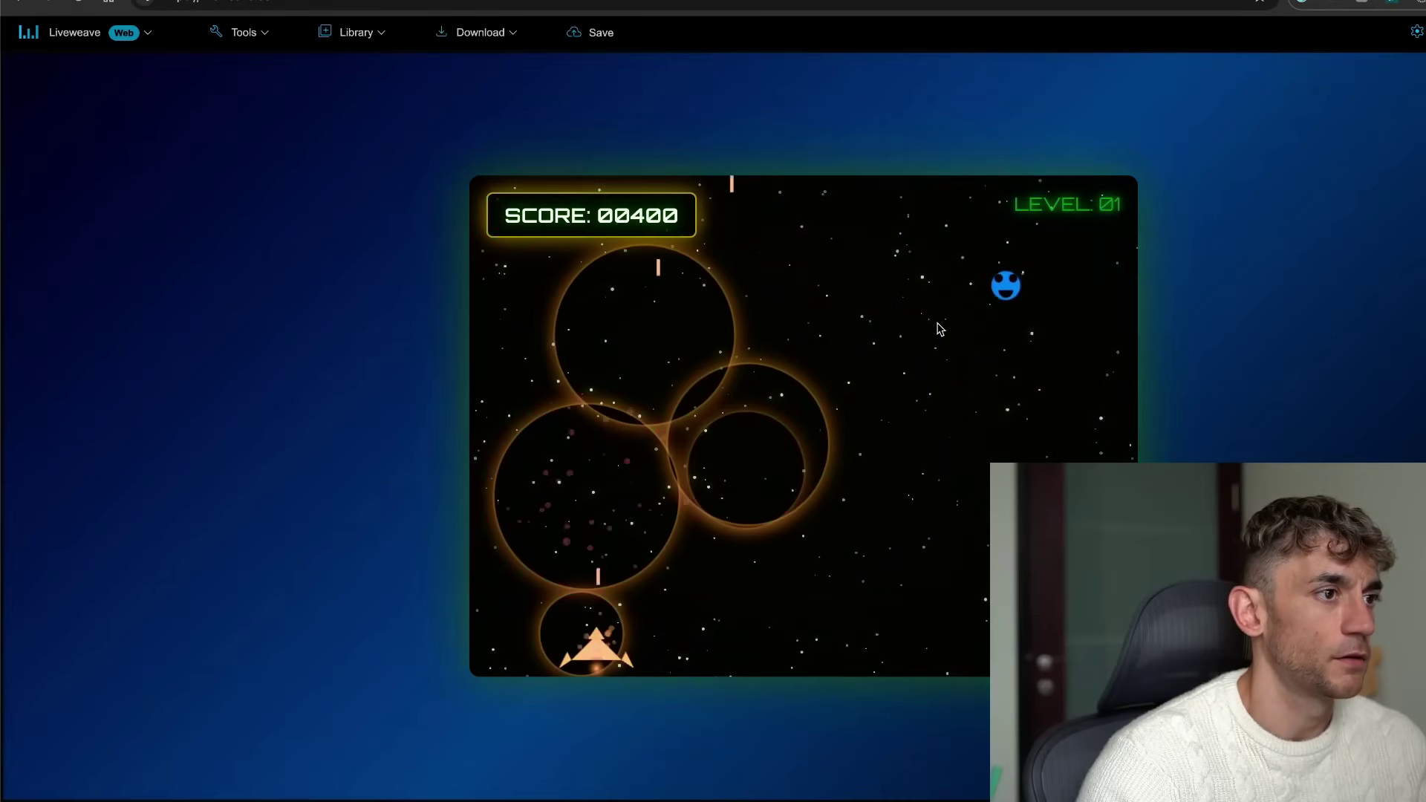
key("Left")
key("space")
key("space")
key("space")
key("space")
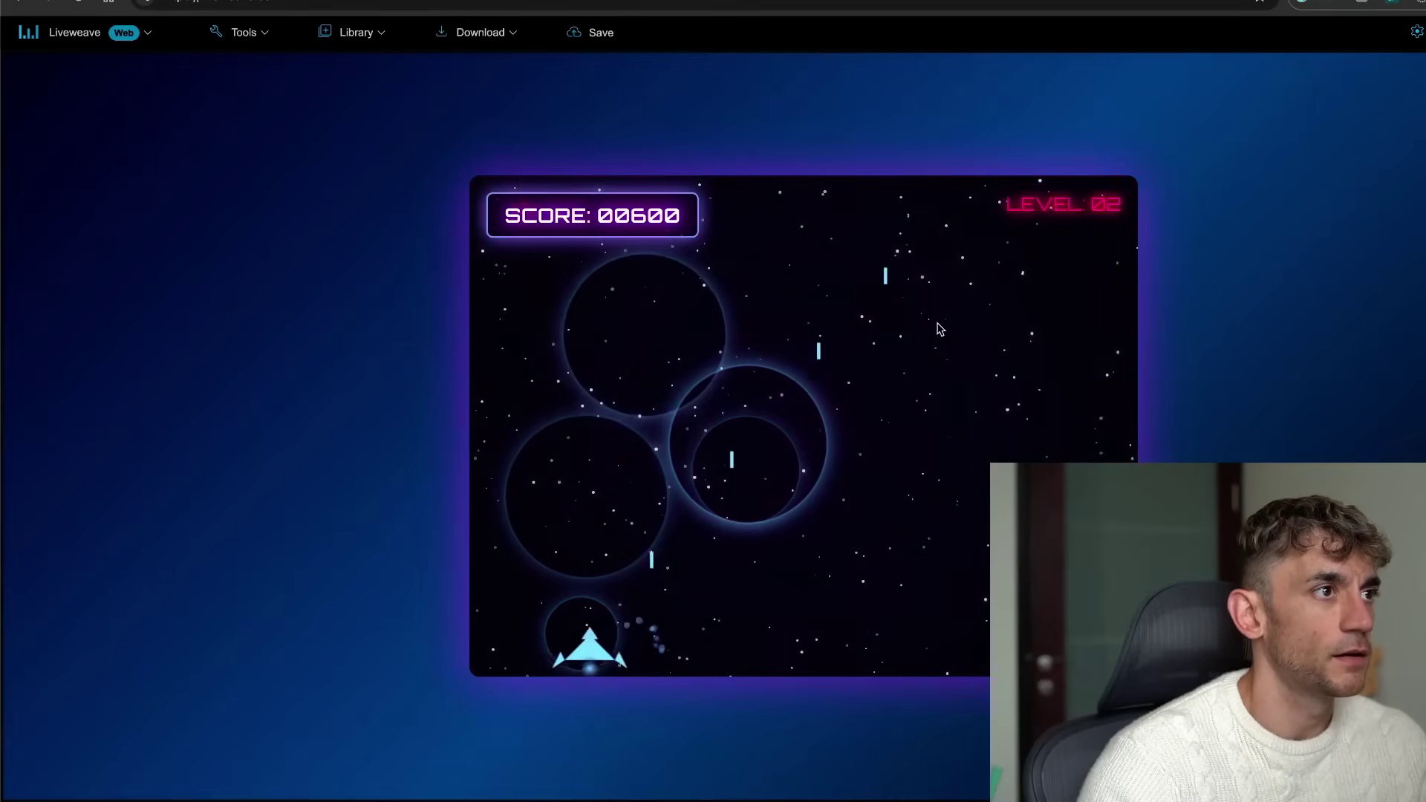
key("Left")
key("space")
key("Right")
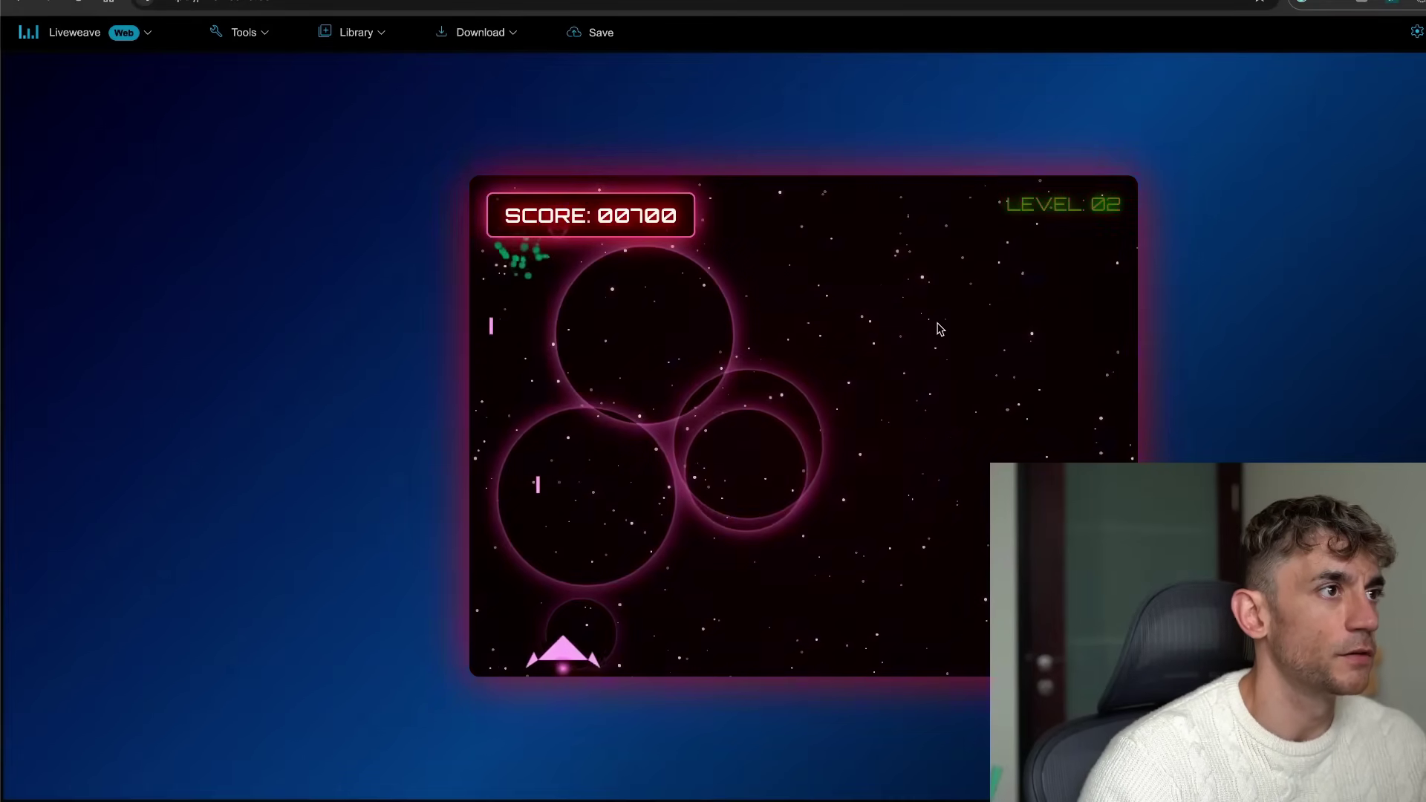
Continue Neon Space Invaders in level 2, steering the ship sideways and firing at the invaders.
key("space")
key("Left")
key("Right")
key("space")
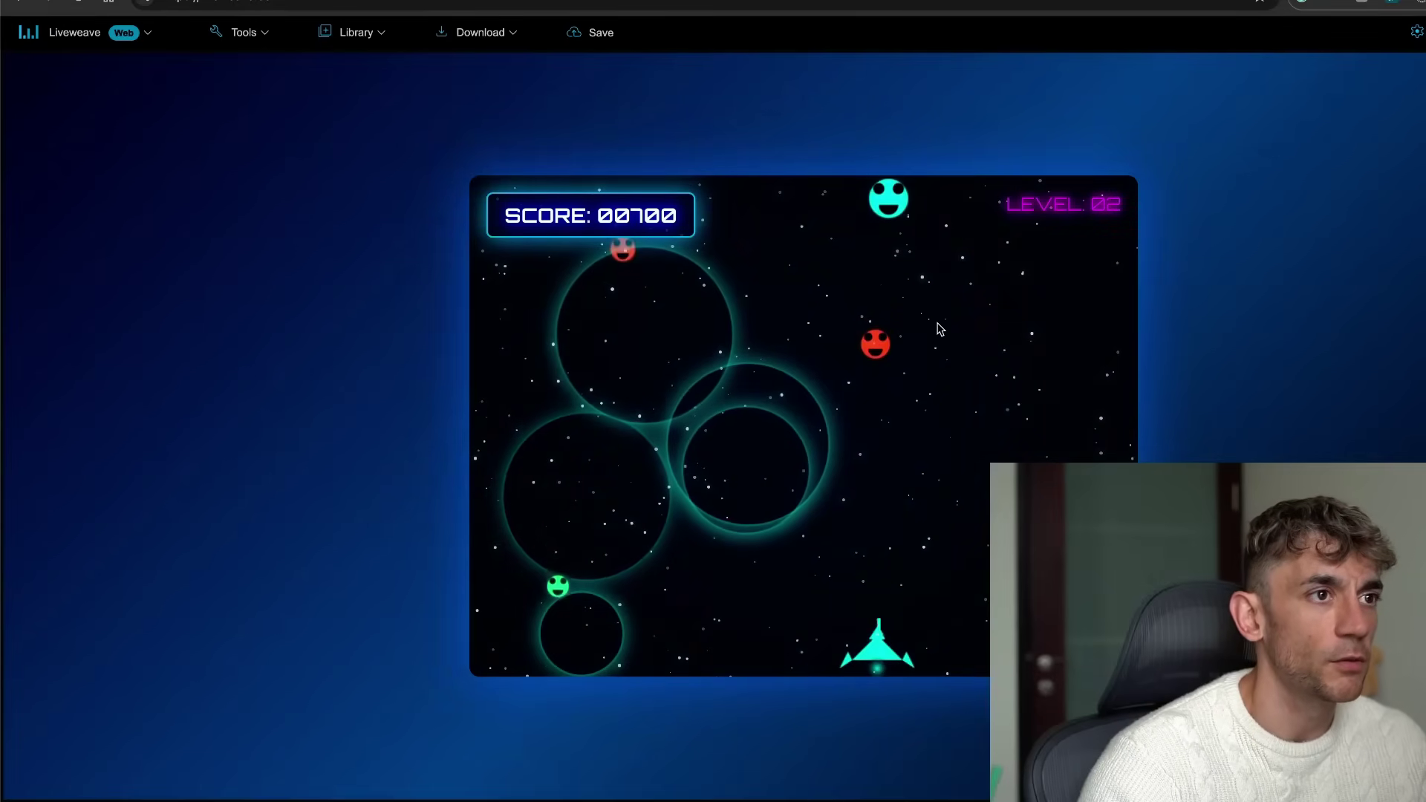
key("Right")
key("space")
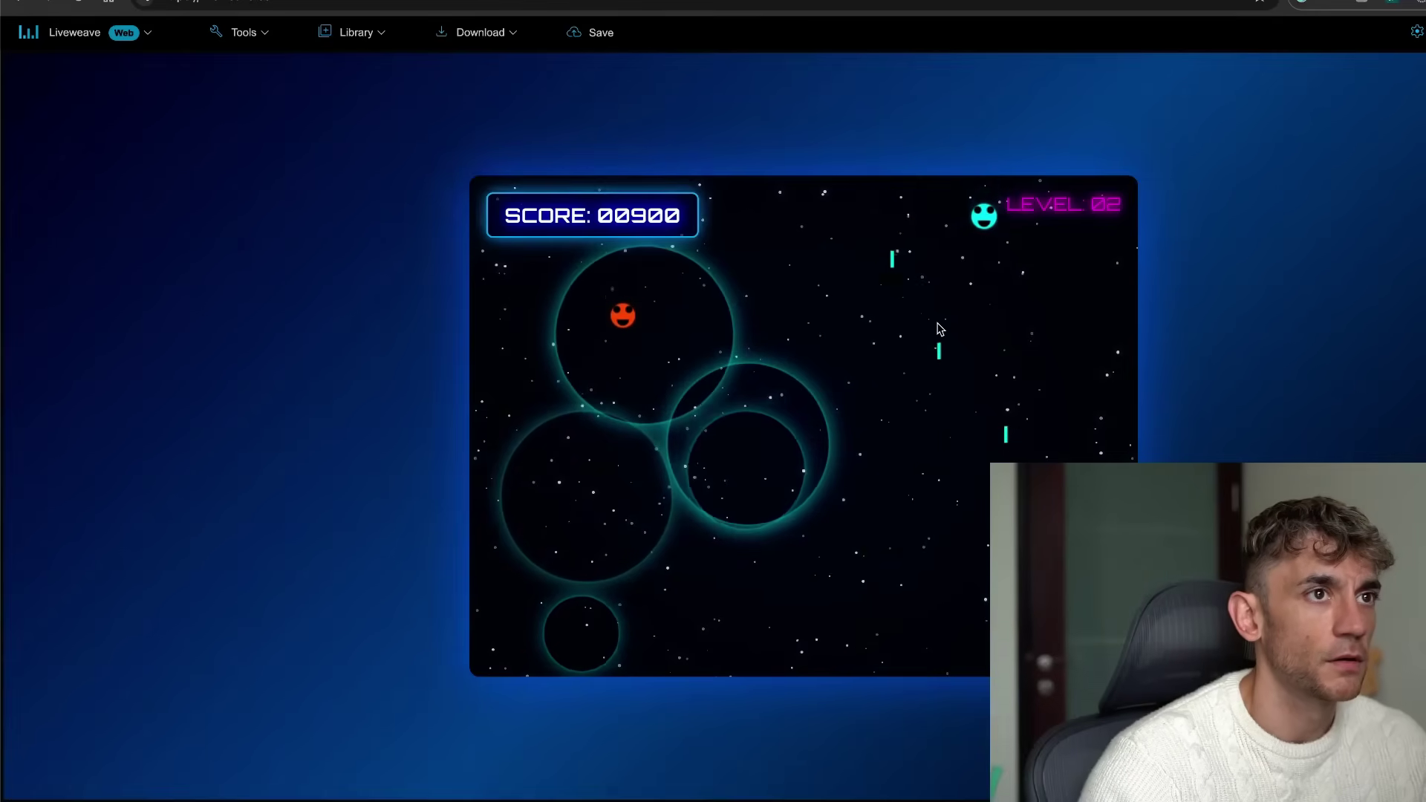
key("Left")
key("space")
key("Right")
key("Right")
key("space")
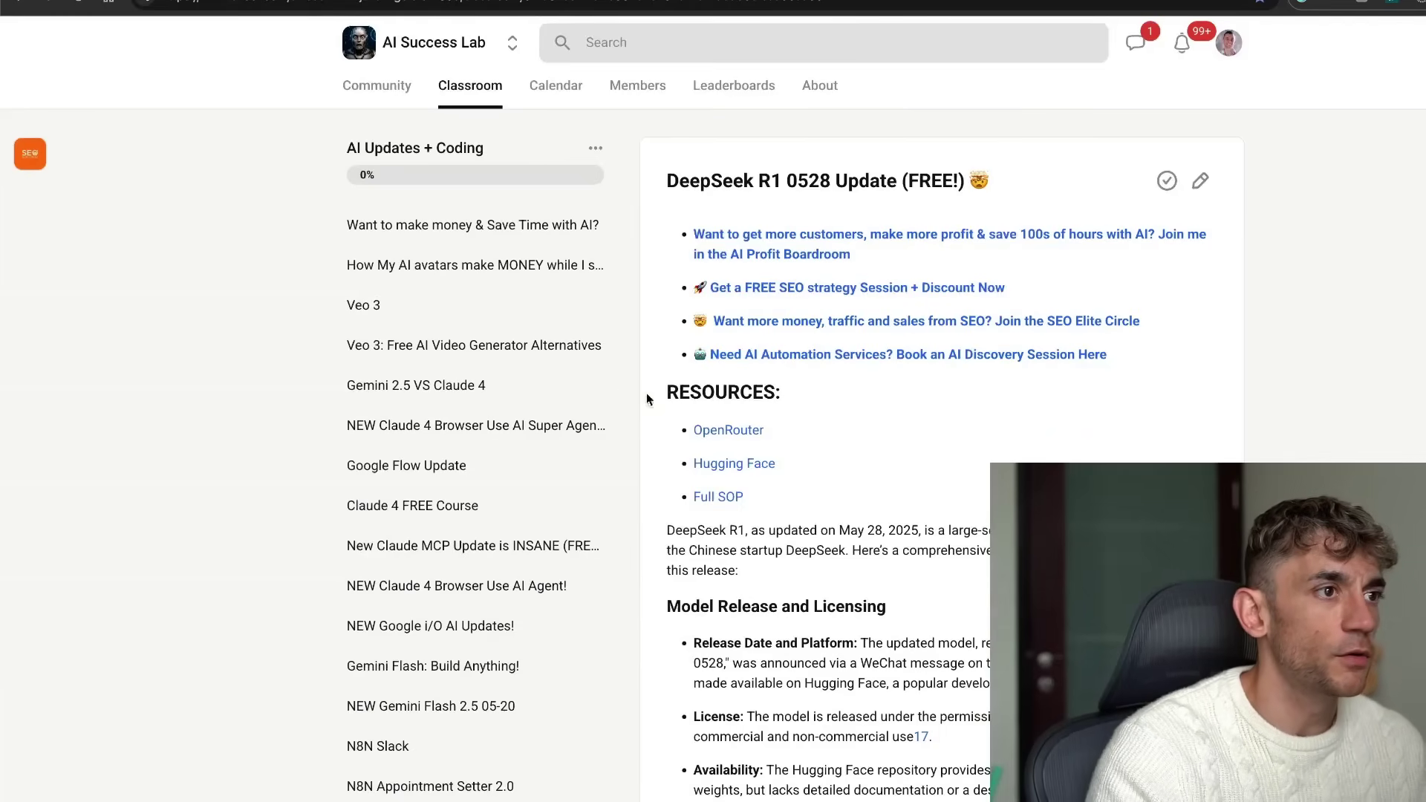
Highlight the resources of the DeepSeek R1 0528 Update lesson, then open and skim the AI Success Lab community feed.
left_click_drag(663, 385, 875, 522)
left_click(951, 515)
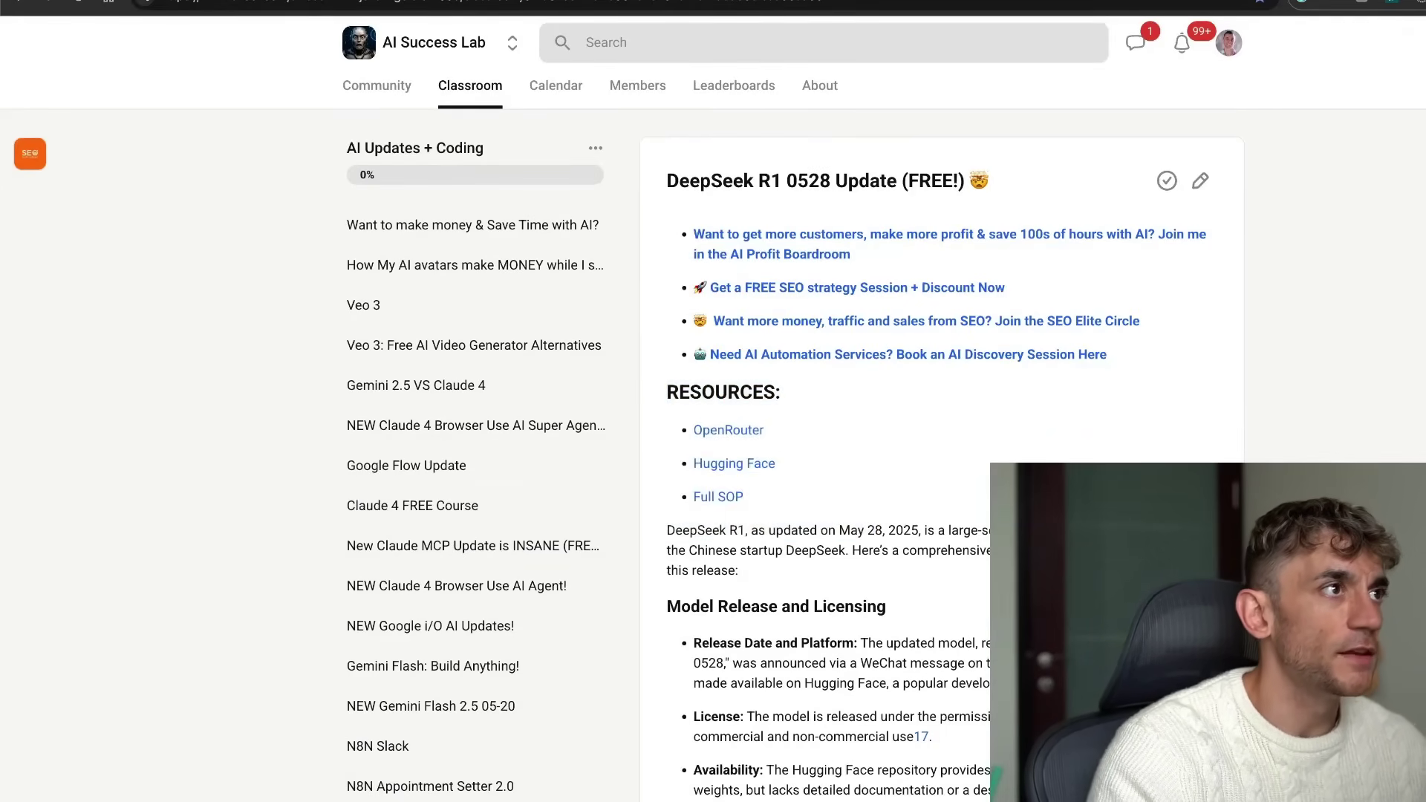
left_click(416, 42)
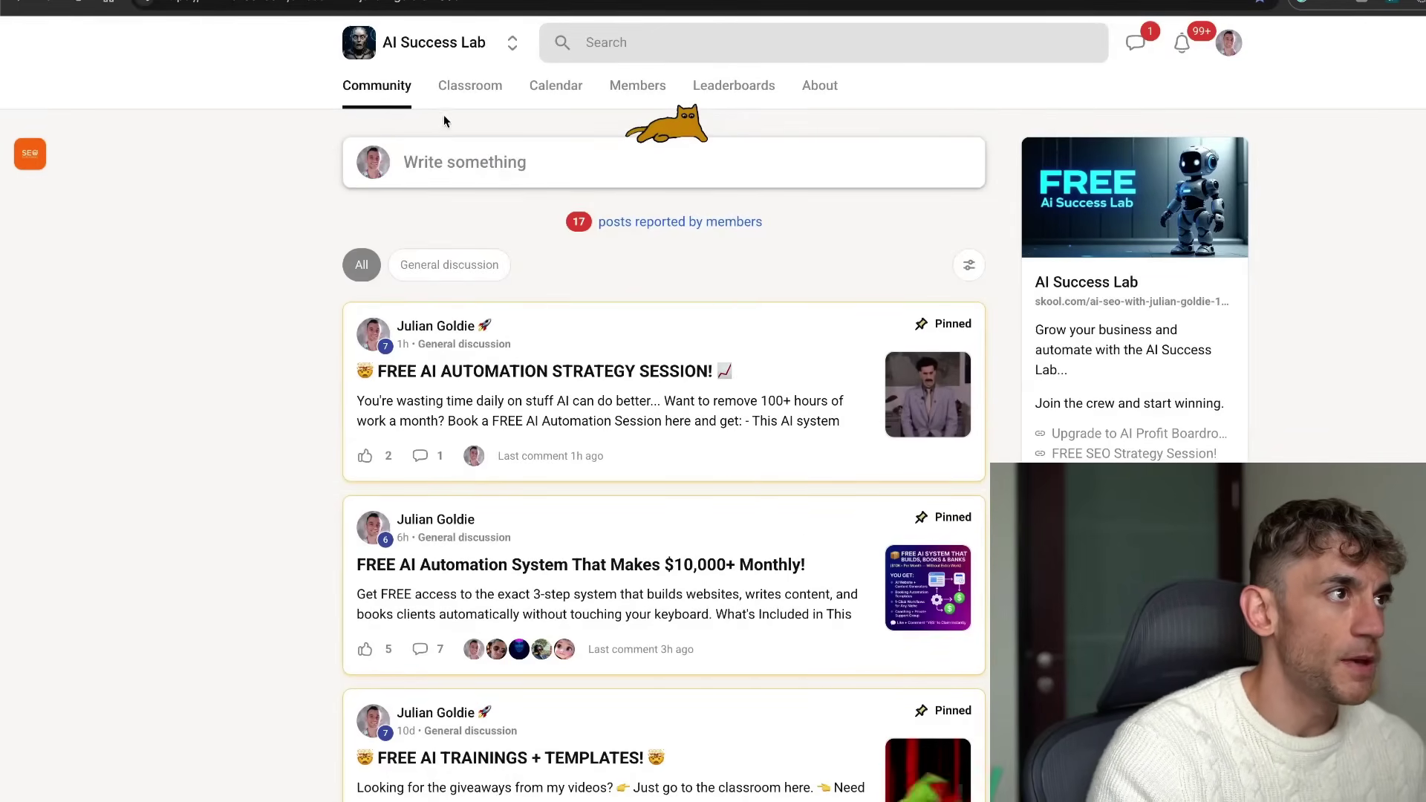
scroll(453, 115, "down", 3)
scroll(475, 100, "up", 3)
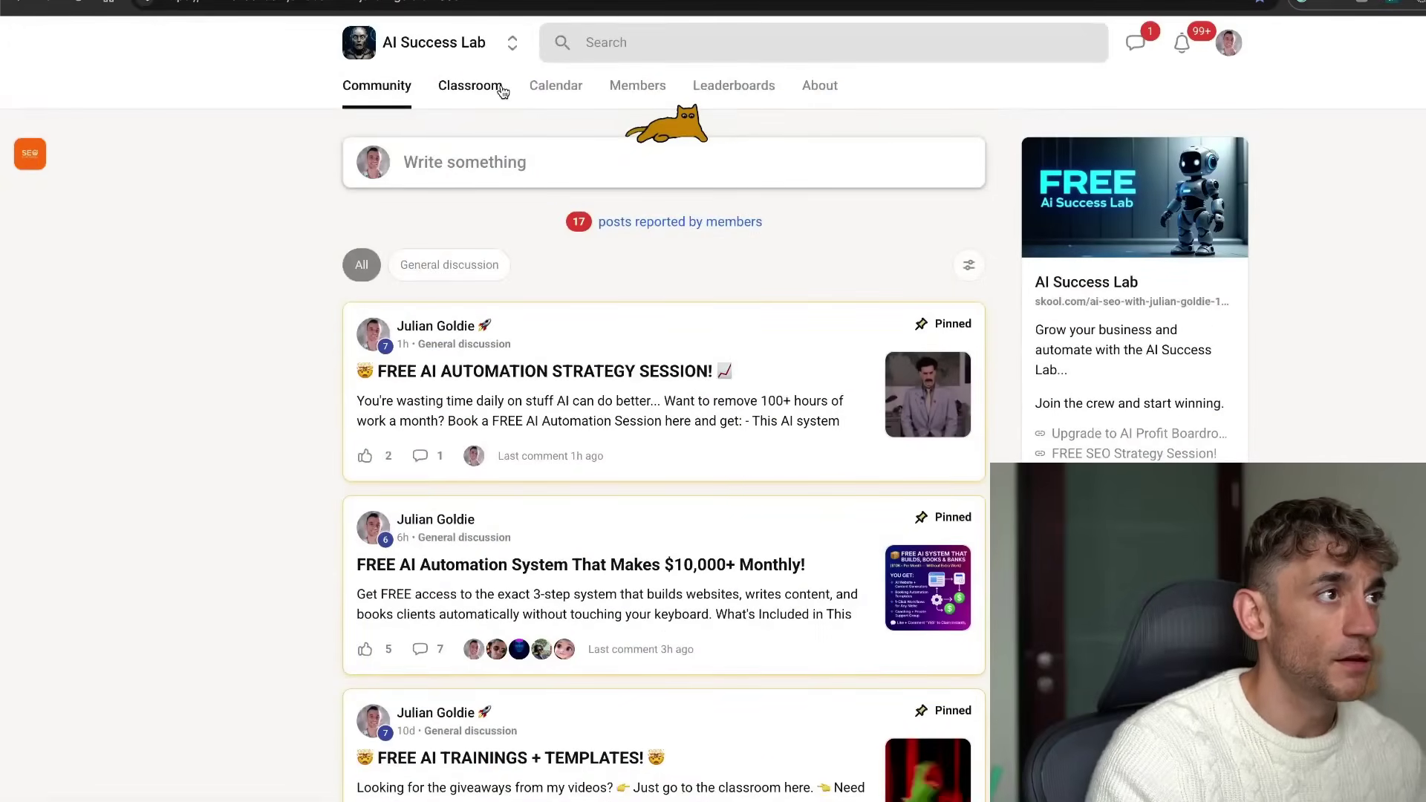
Open the DeepSeek R1 0528 Update (FREE!) lesson in the AI Updates + Coding course of the AI Success Lab classroom.
left_click(499, 87)
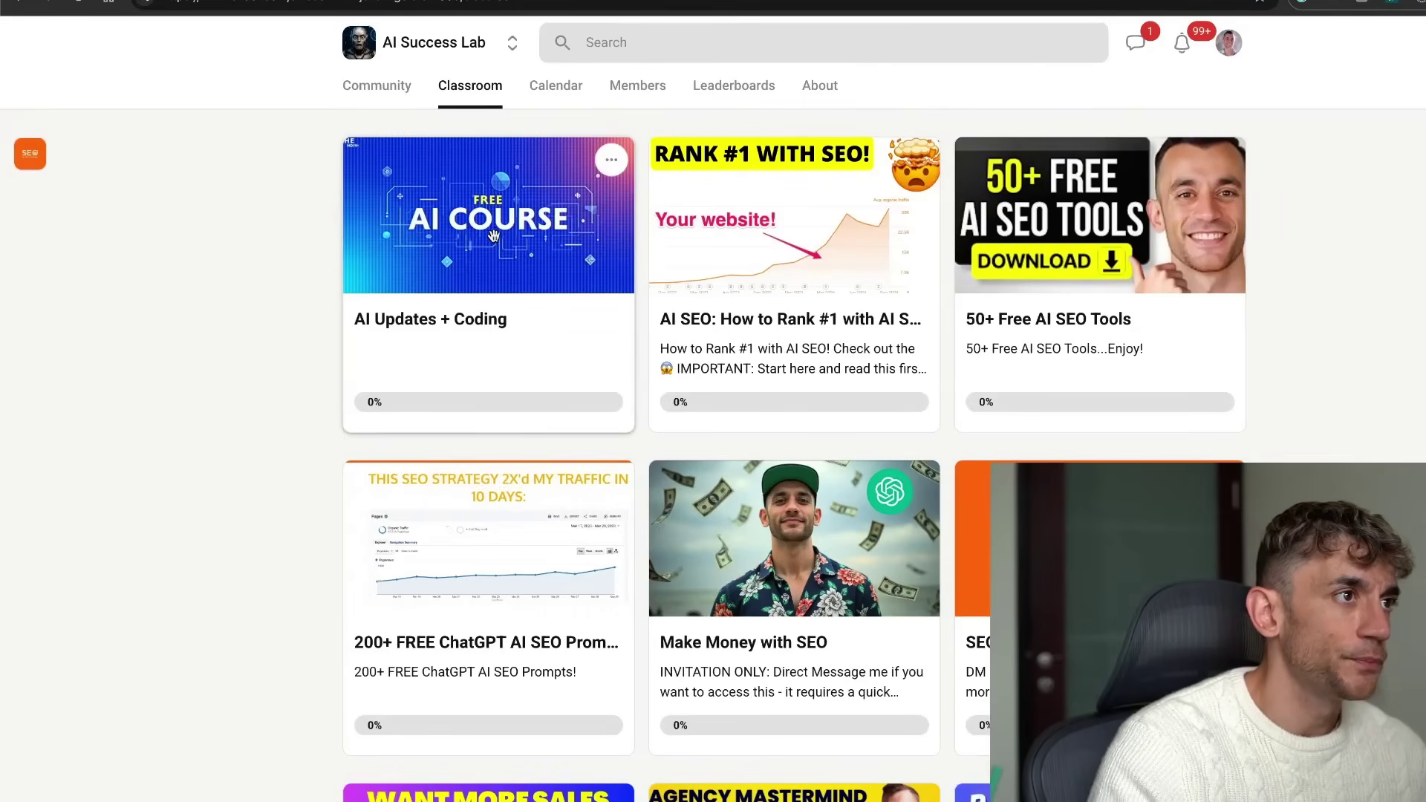
left_click(528, 295)
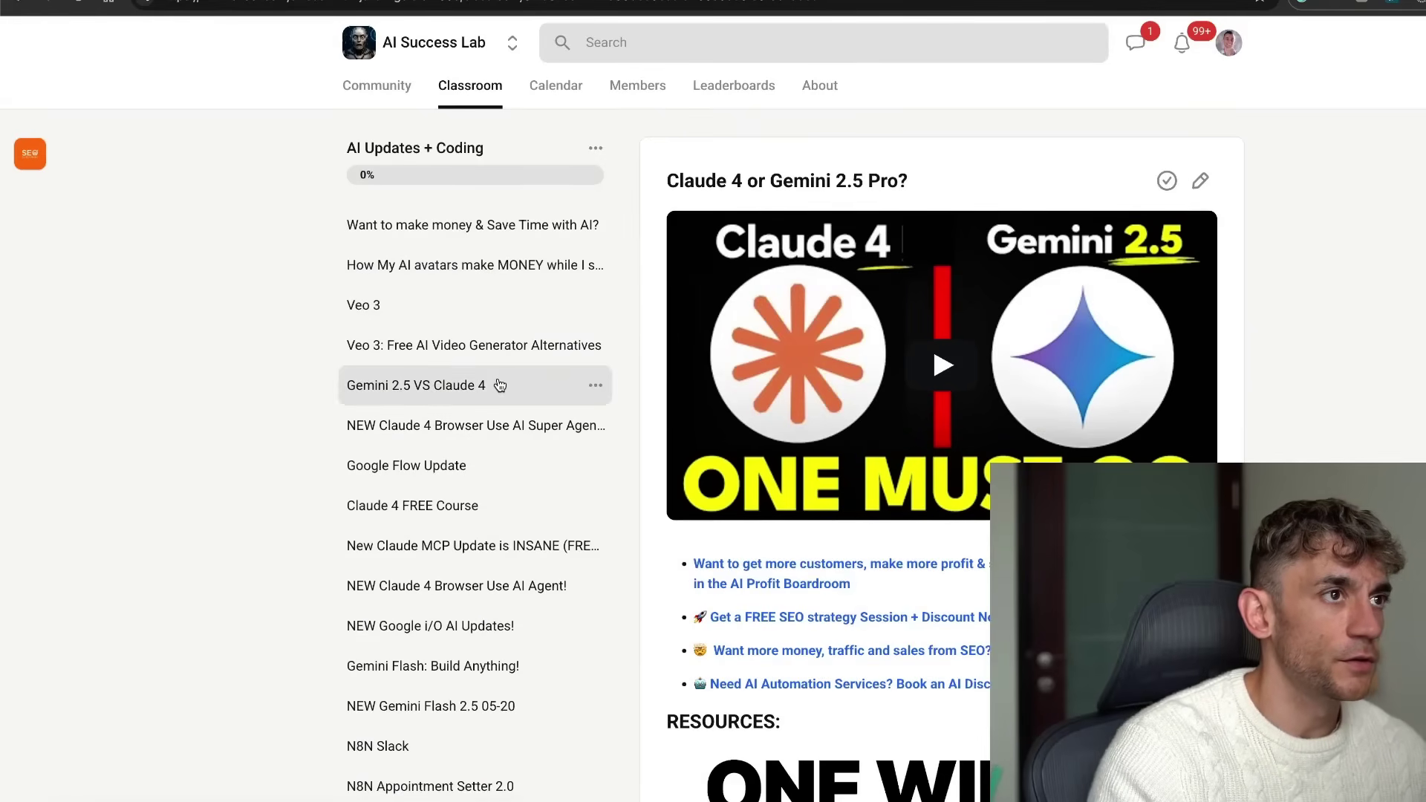
scroll(474, 511, "down", 9)
scroll(474, 511, "down", 8)
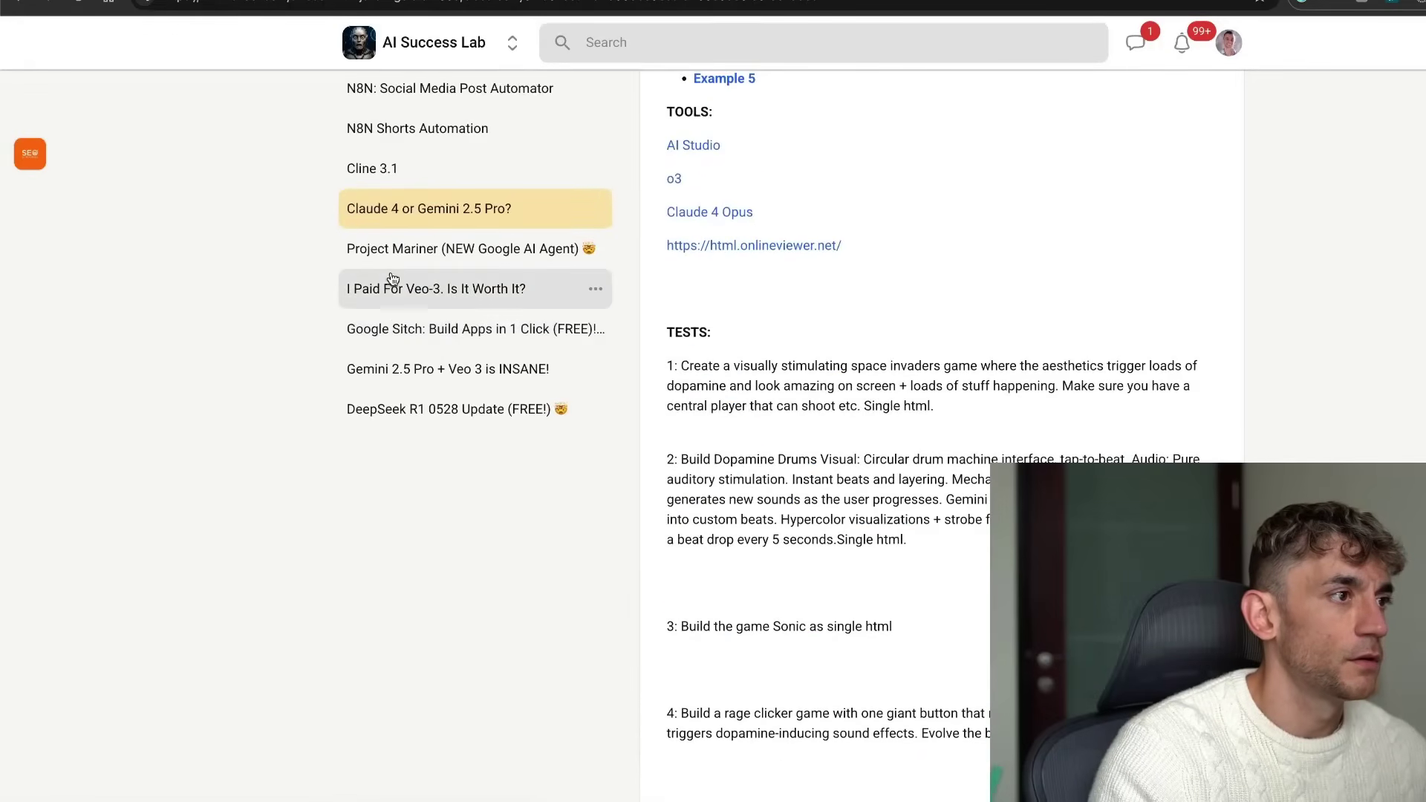
left_click(394, 408)
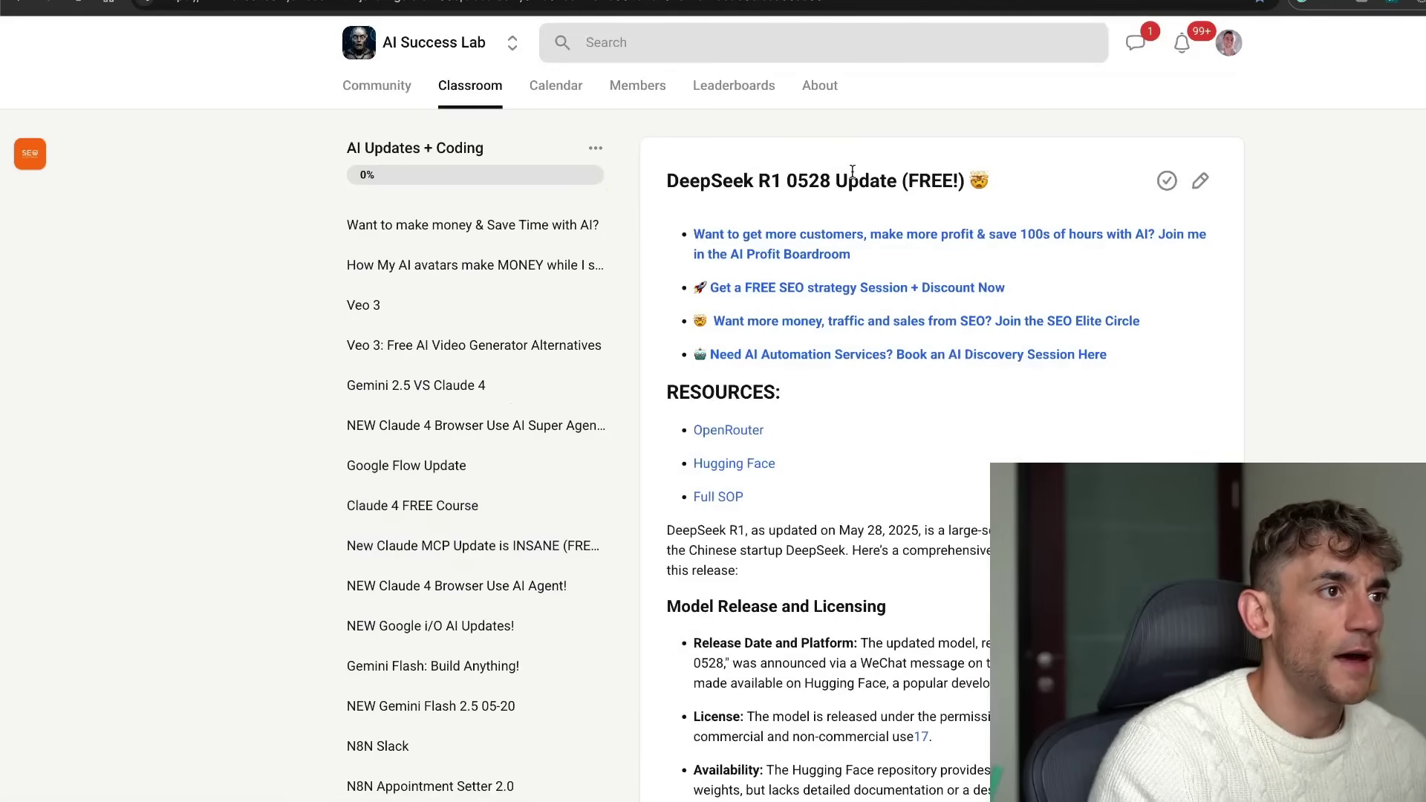
Examine the DeepSeek R1 0528 lesson's title, resources, capabilities and licence notes, highlighting the relevant passages.
scroll(858, 297, "down", 7)
scroll(858, 347, "down", 8)
scroll(815, 402, "up", 13)
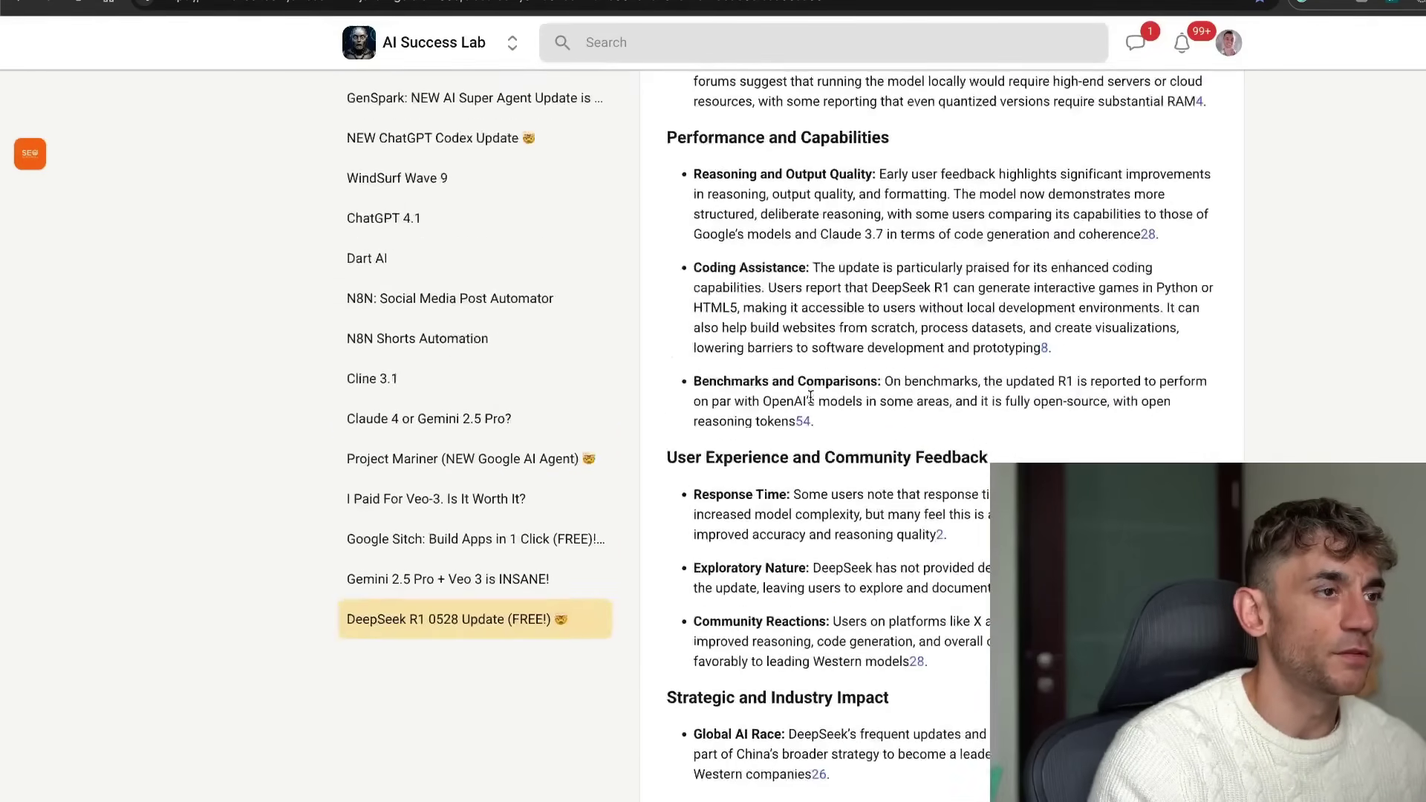
left_click_drag(691, 392, 965, 663)
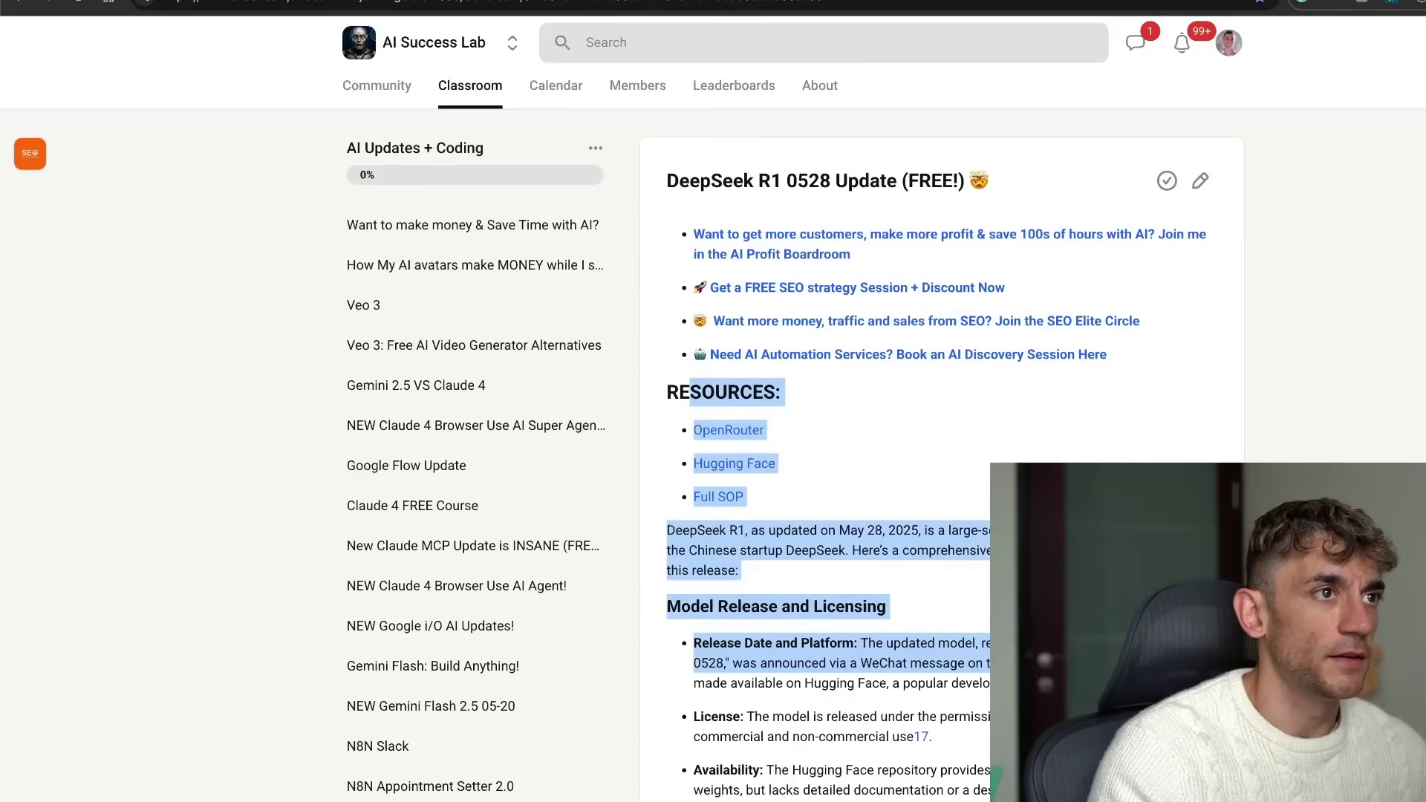
left_click_drag(672, 178, 912, 215)
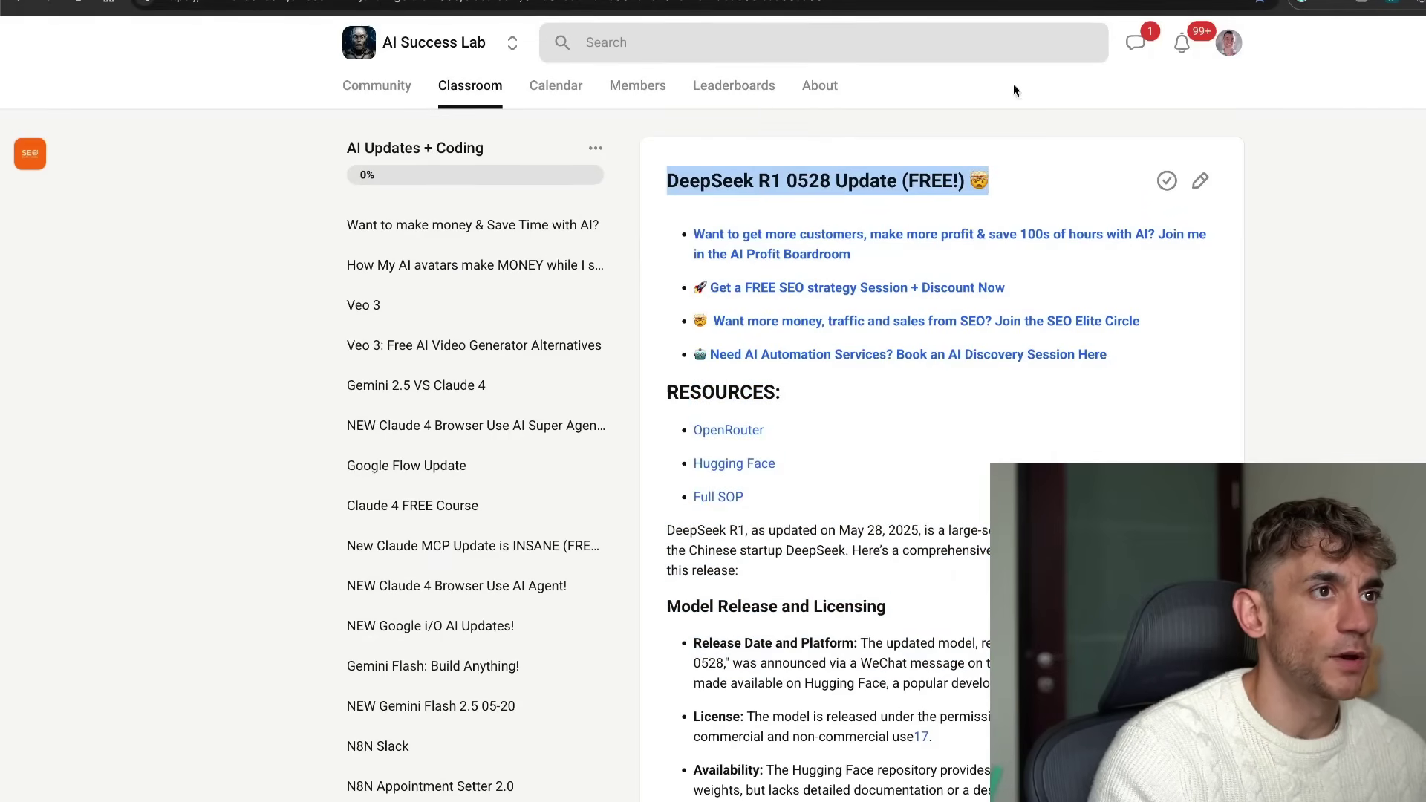
scroll(529, 398, "down", 10)
scroll(567, 414, "up", 10)
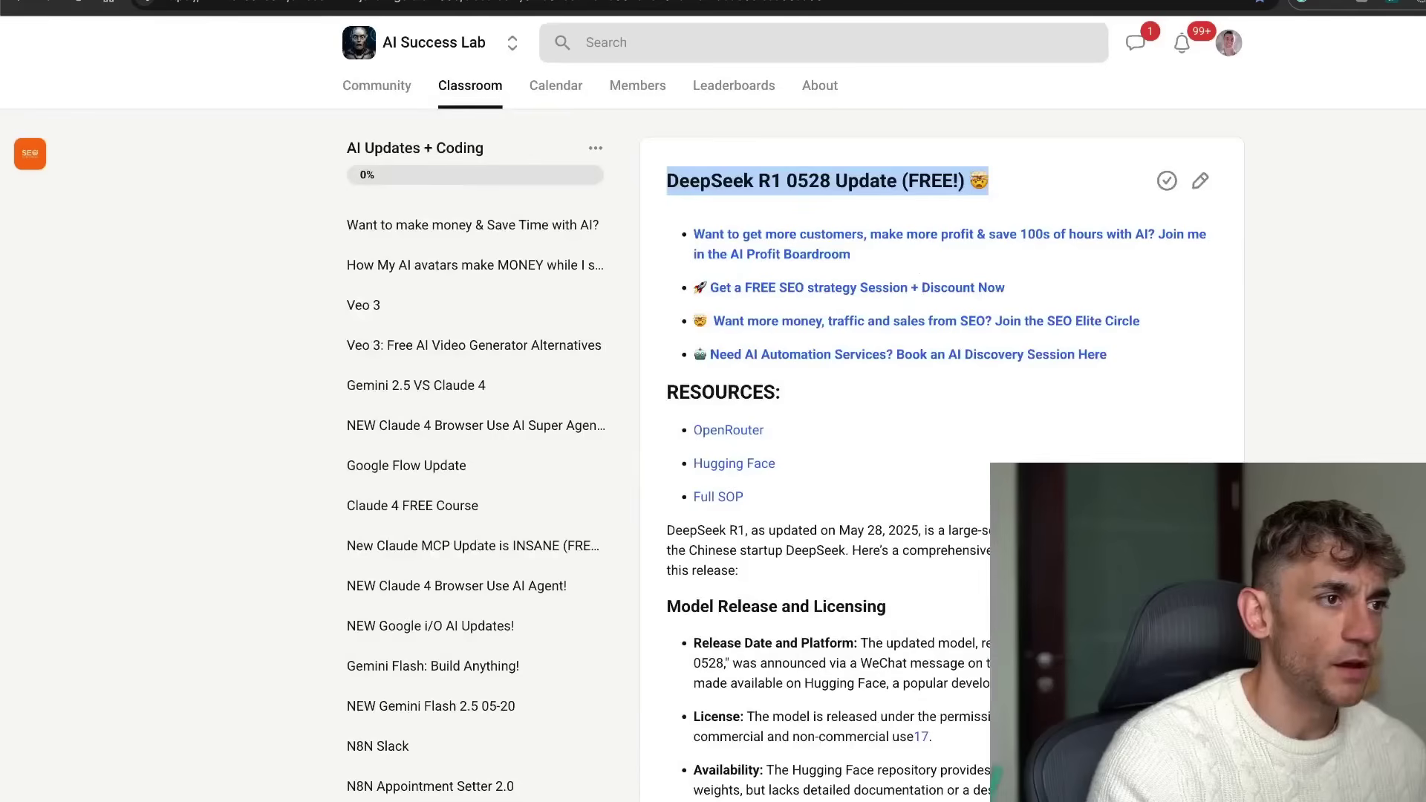
left_click(952, 615)
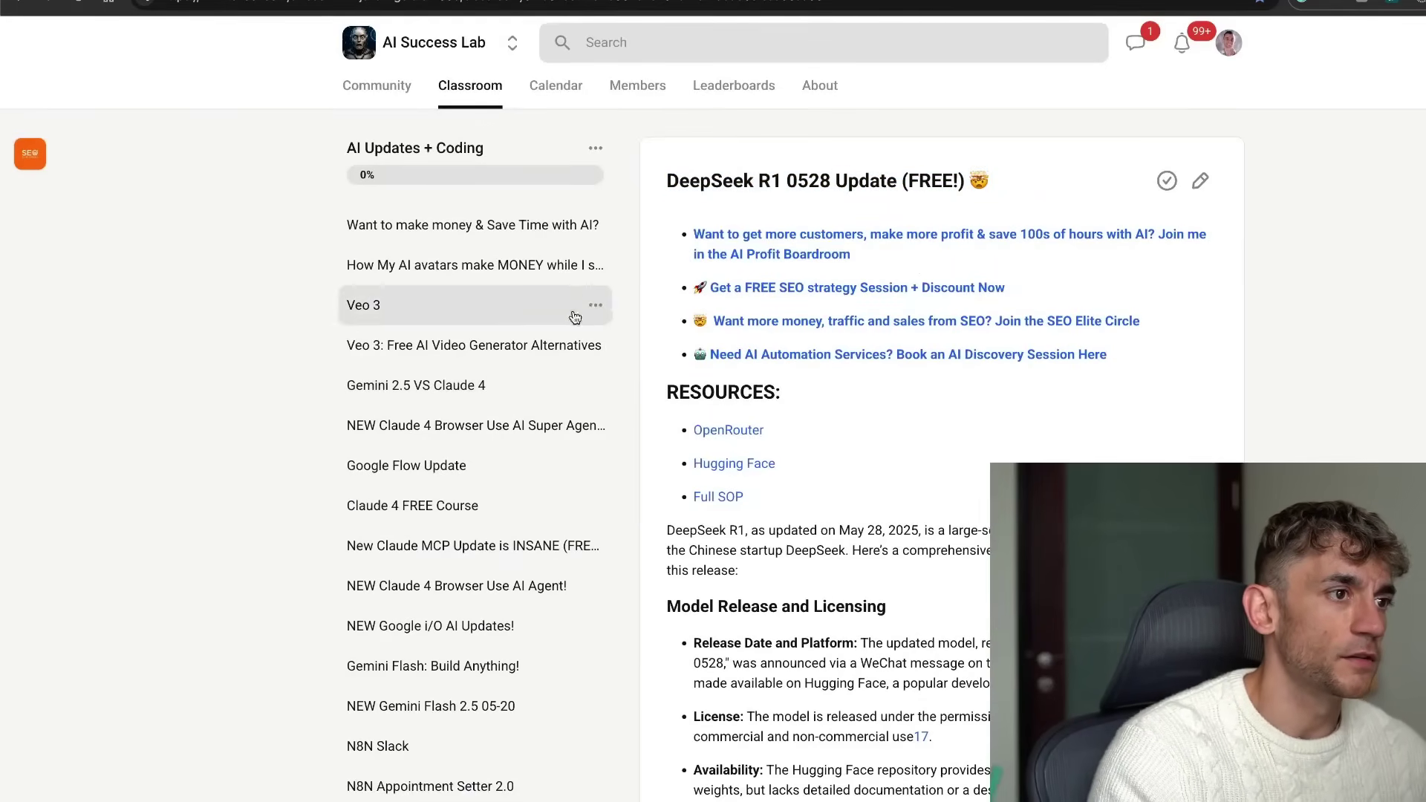
left_click_drag(667, 173, 817, 796)
left_click_drag(693, 662, 1163, 662)
scroll(942, 437, "down", 10)
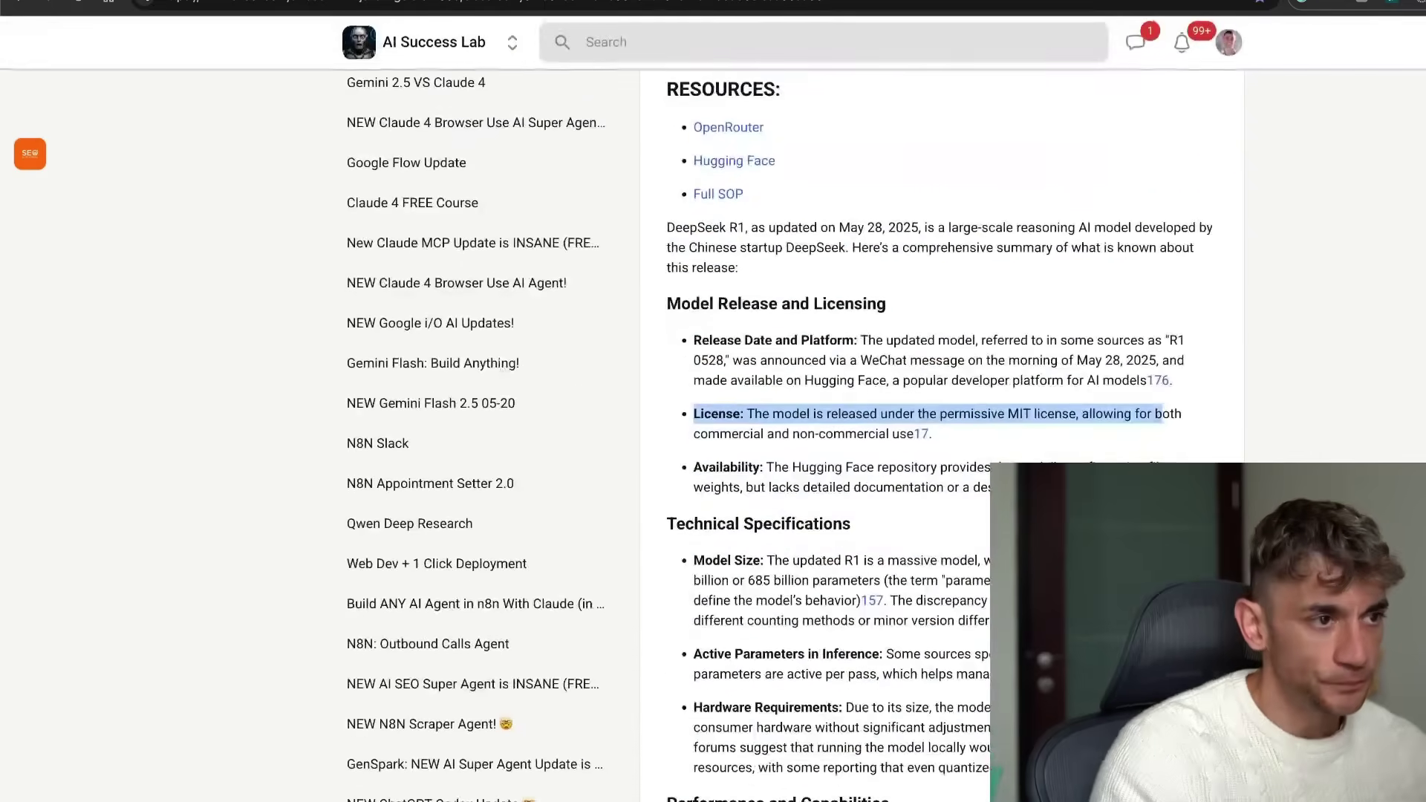
scroll(942, 446, "up", 10)
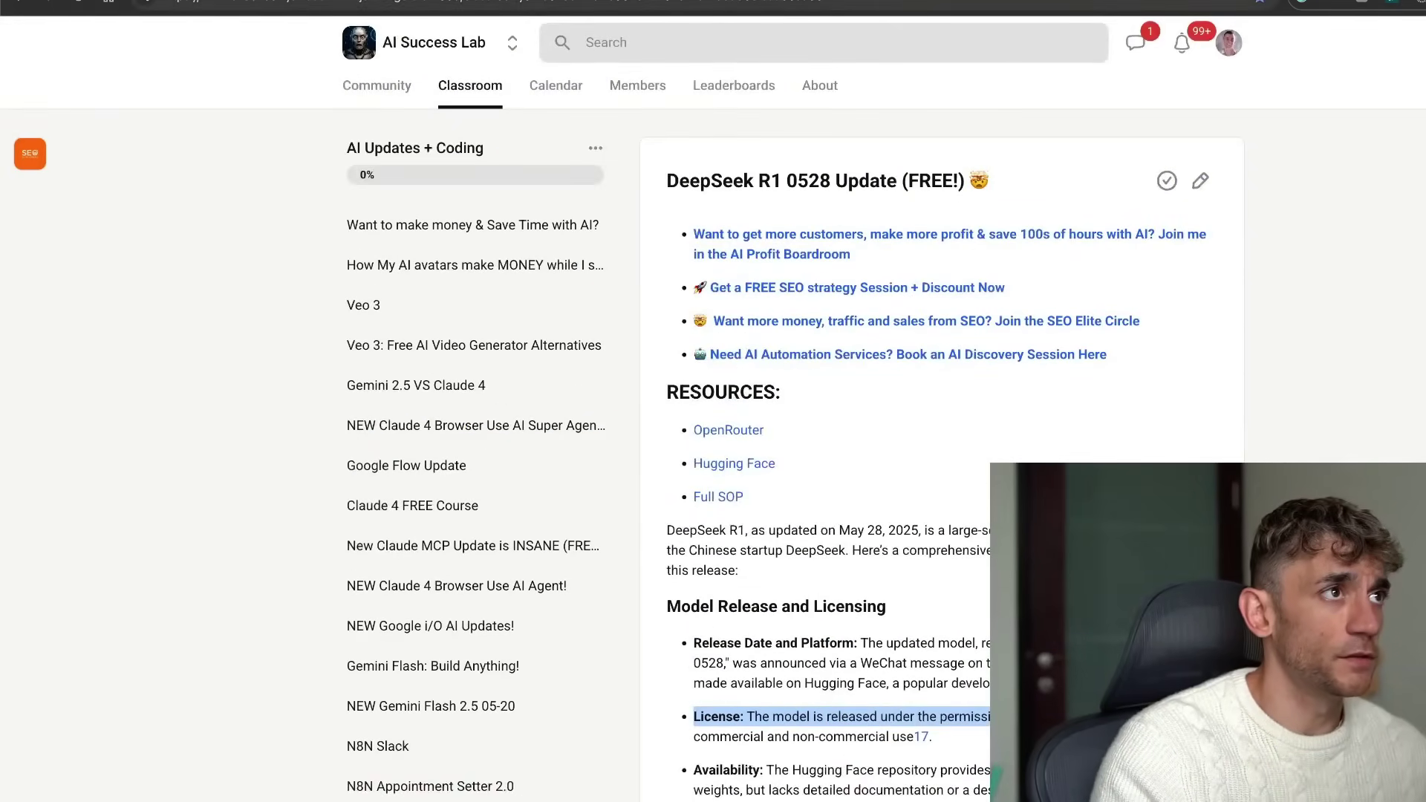
Look over the R1 0528 (free) chat's Wheel of Fortune game code in OpenRouter and return to the DeepSeek lesson.
key("ctrl+Tab")
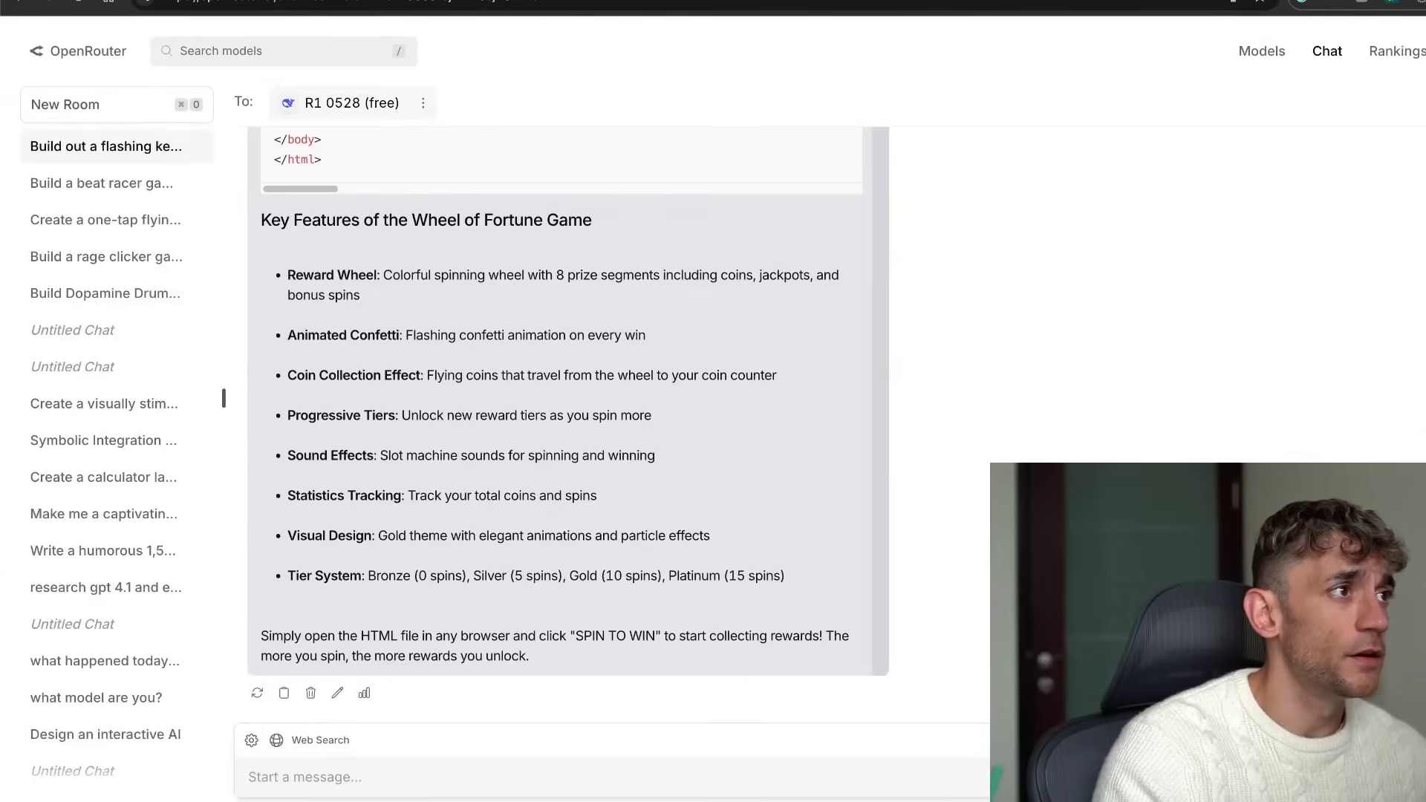
scroll(536, 535, "up", 15)
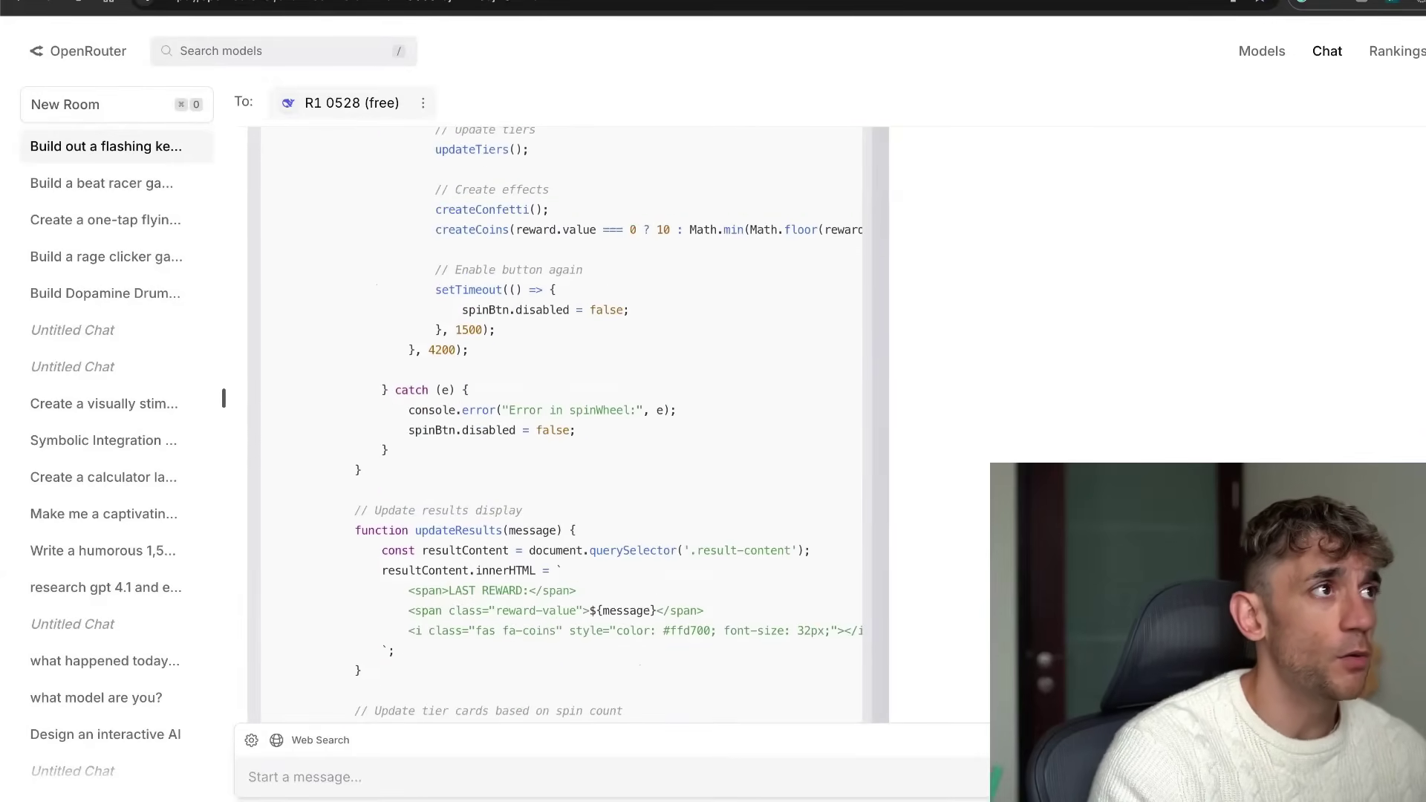
key("ctrl+shift+Tab")
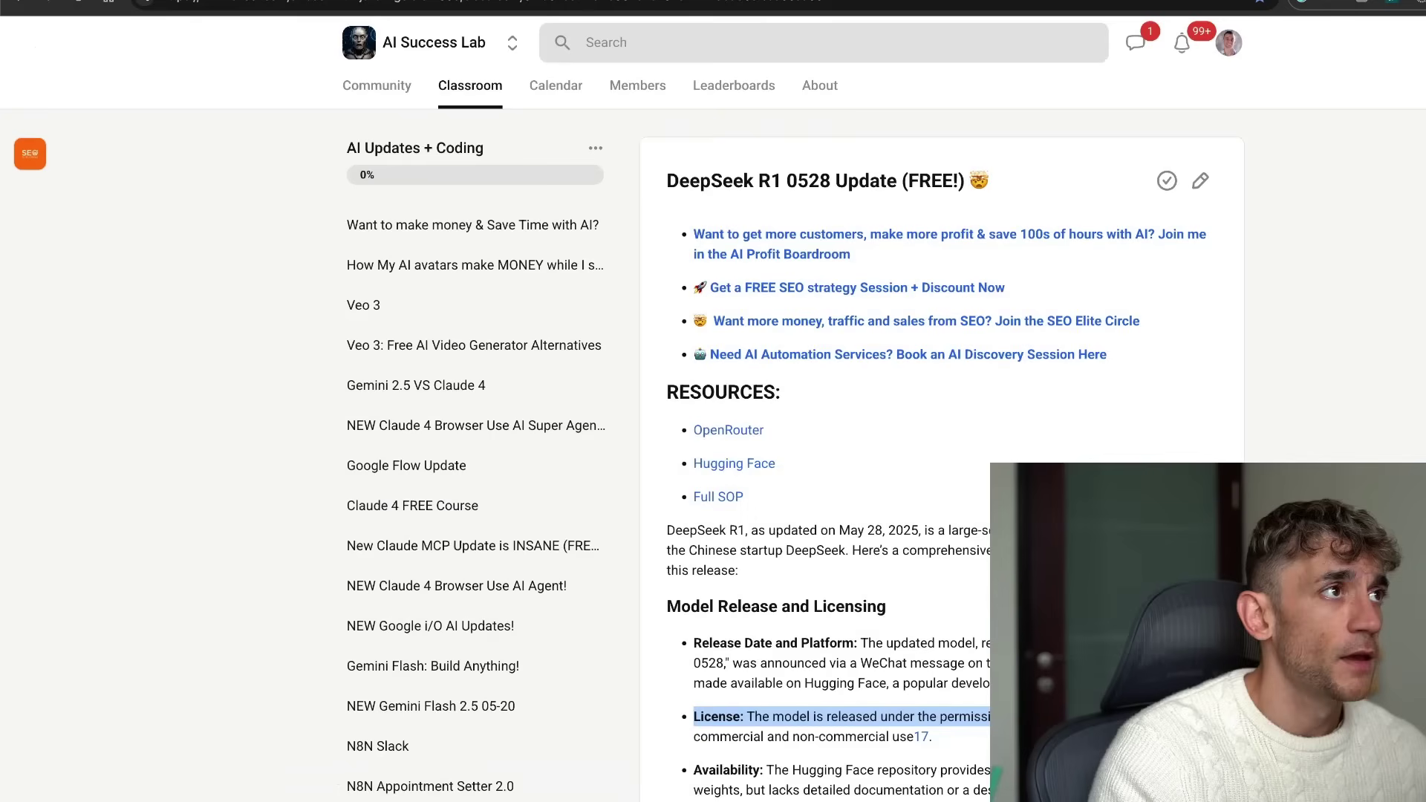
Load the AI Time Machine Method page offering the free AI strategy session.
left_click(492, 3)
type("juliangoldieai")
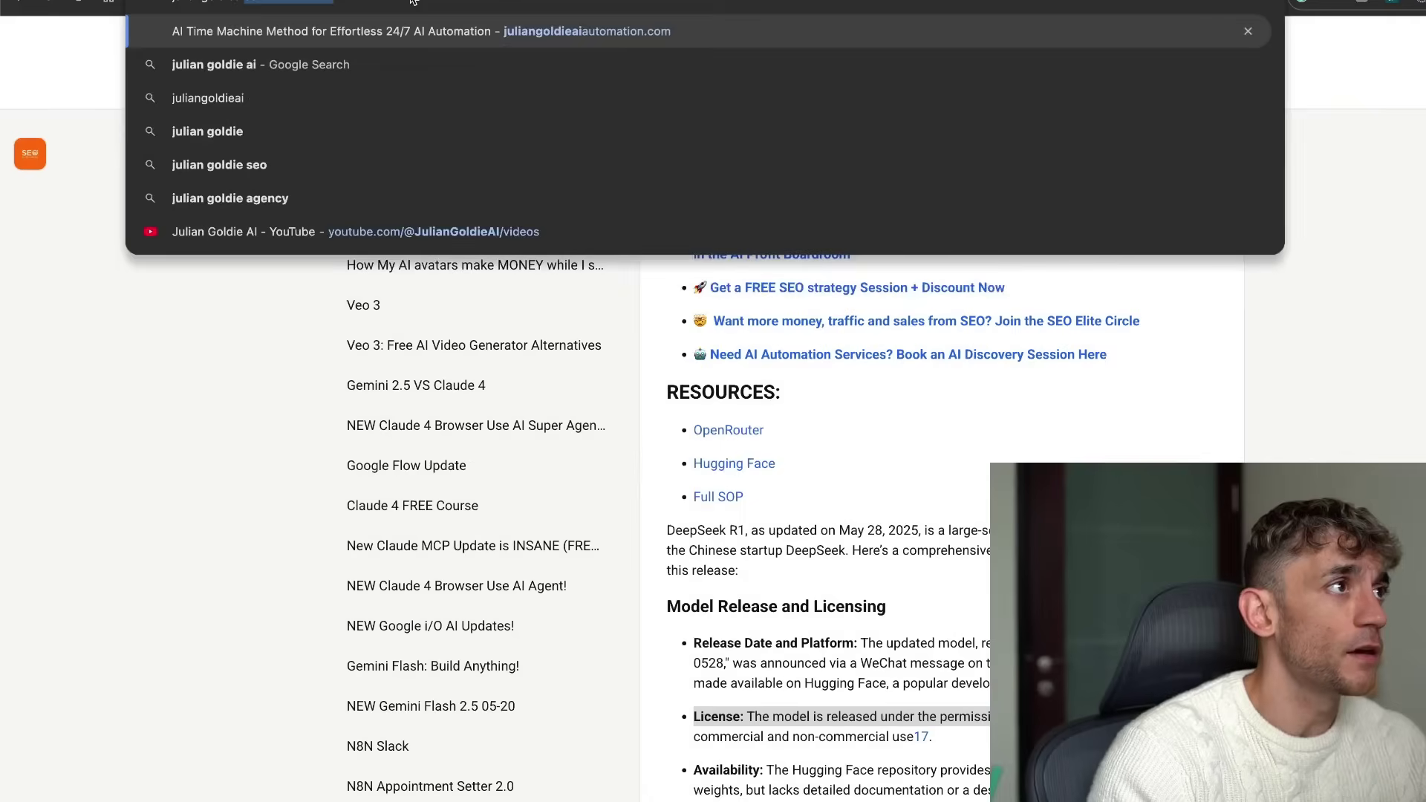
key("Return")
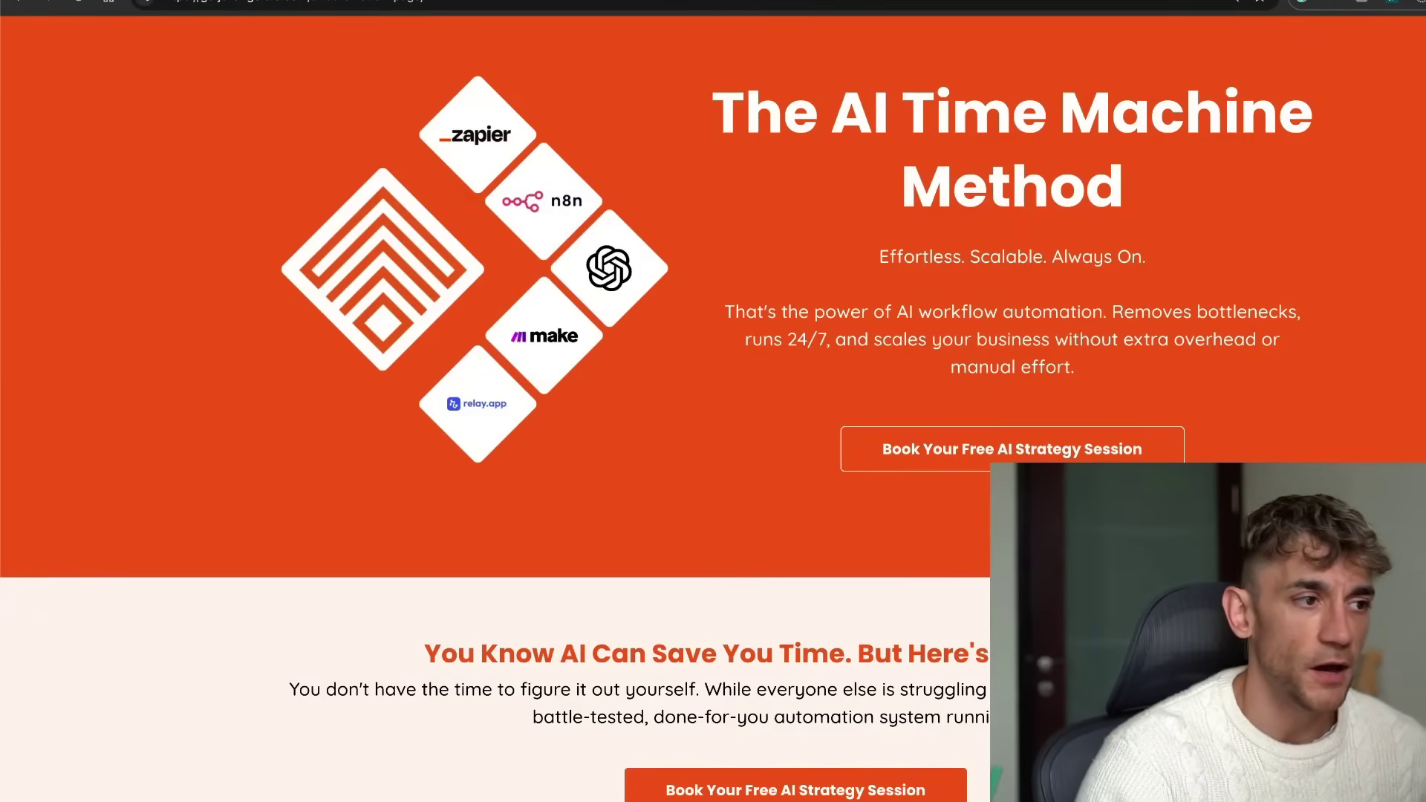
Find the AI Profit Boardroom by entering "ai" as the address and go to its Skool about page.
key("super+l")
type("ai")
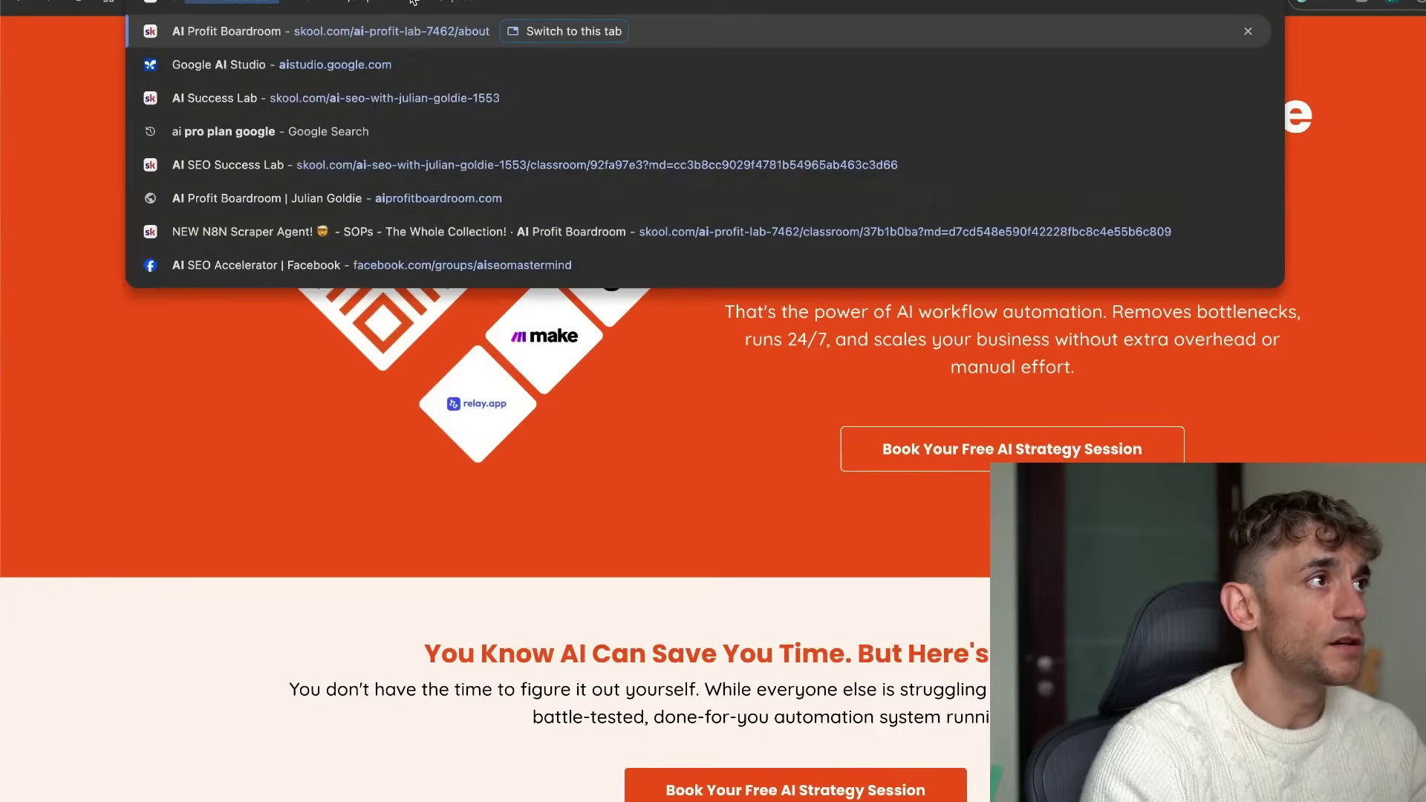
key("Return")
key("ctrl+Tab")
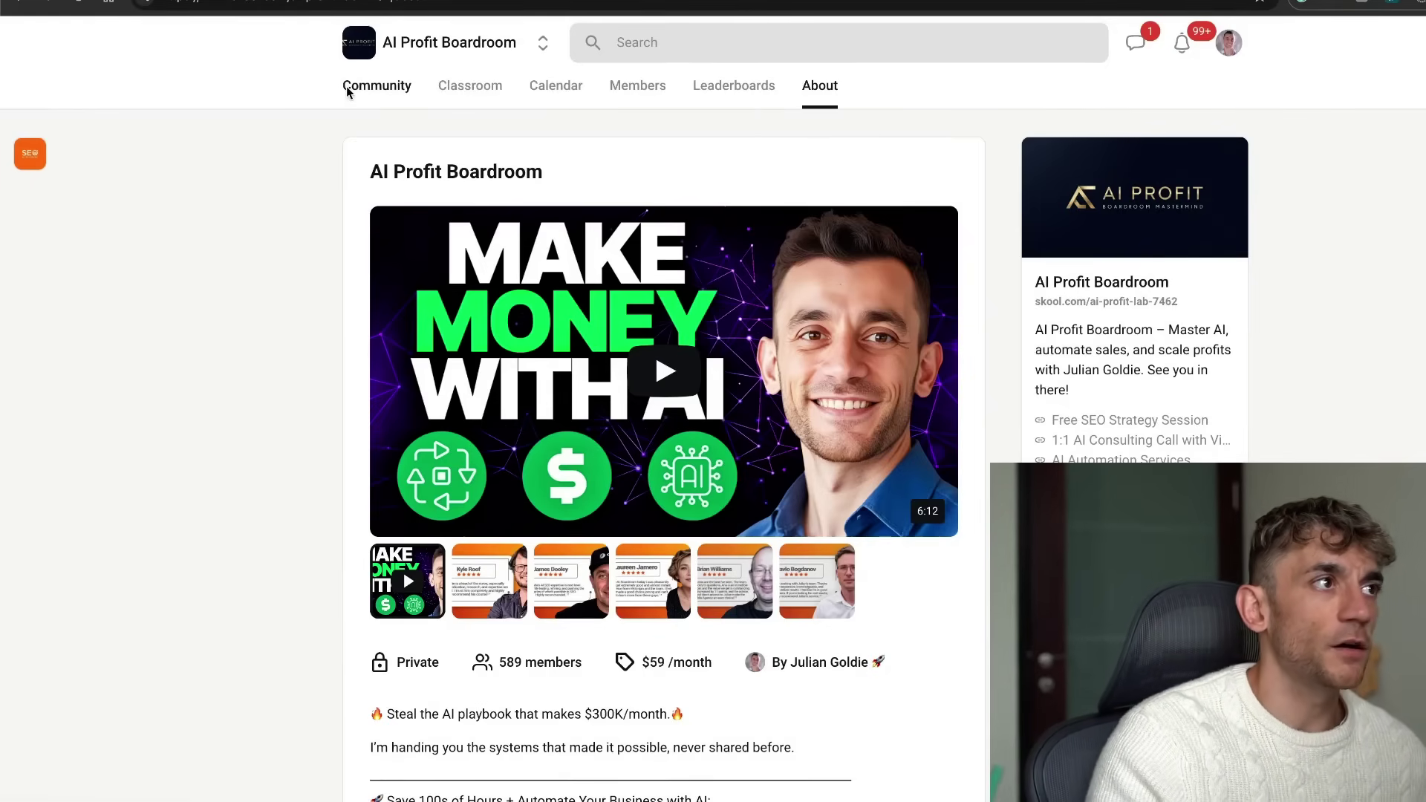
Browse the AI Profit Boardroom community feed, view the "N8n Claude?" post with its comments and close it.
left_click(385, 89)
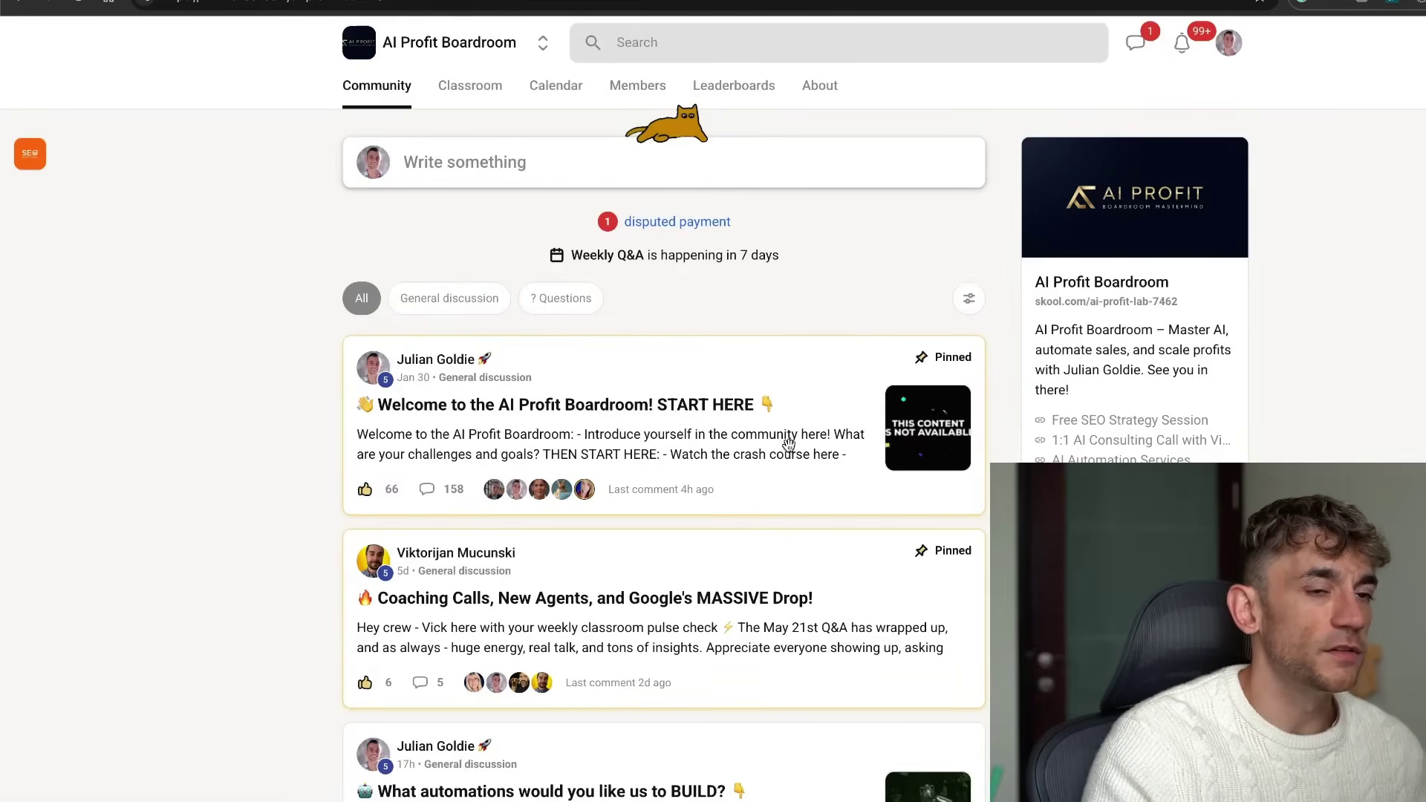
scroll(752, 546, "down", 10)
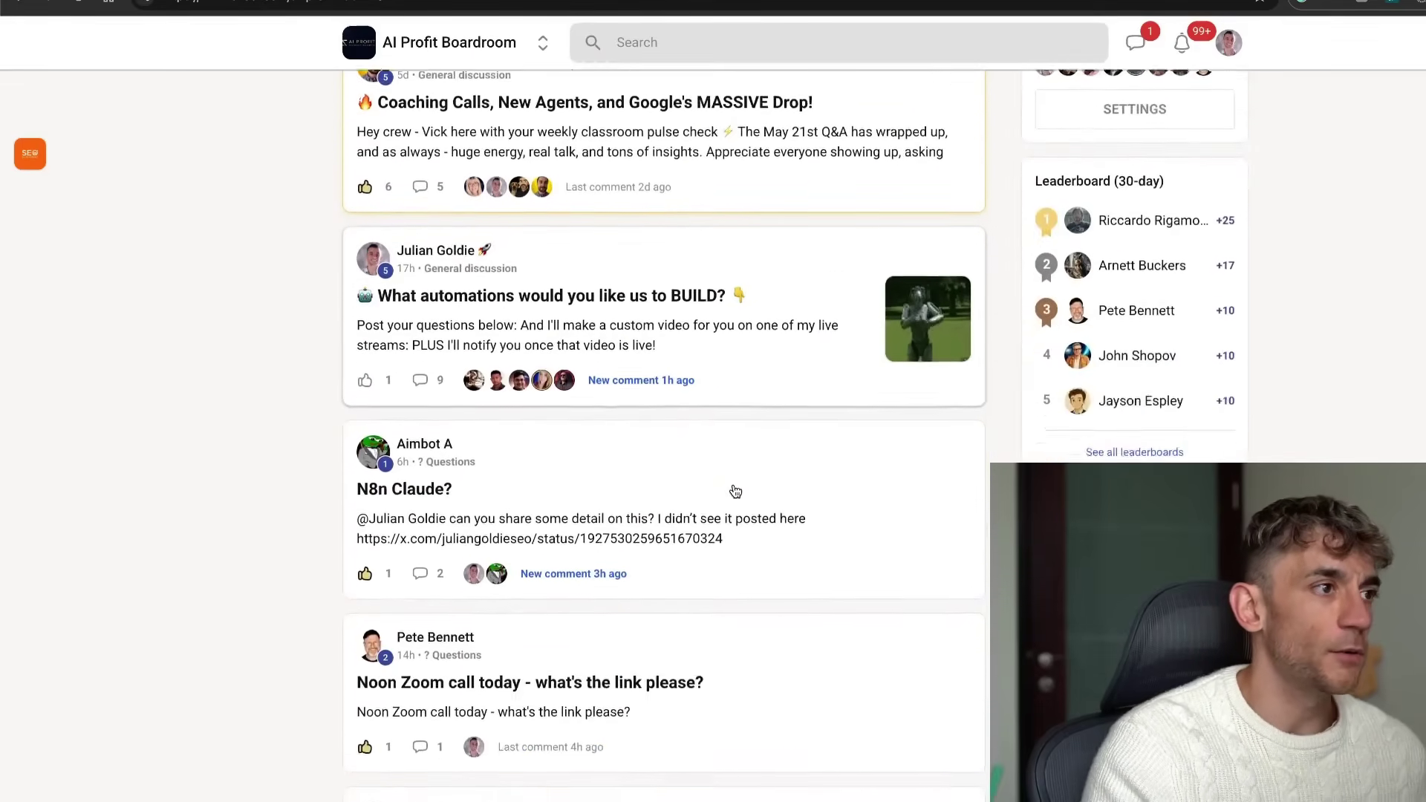
scroll(749, 450, "up", 10)
scroll(791, 436, "down", 9)
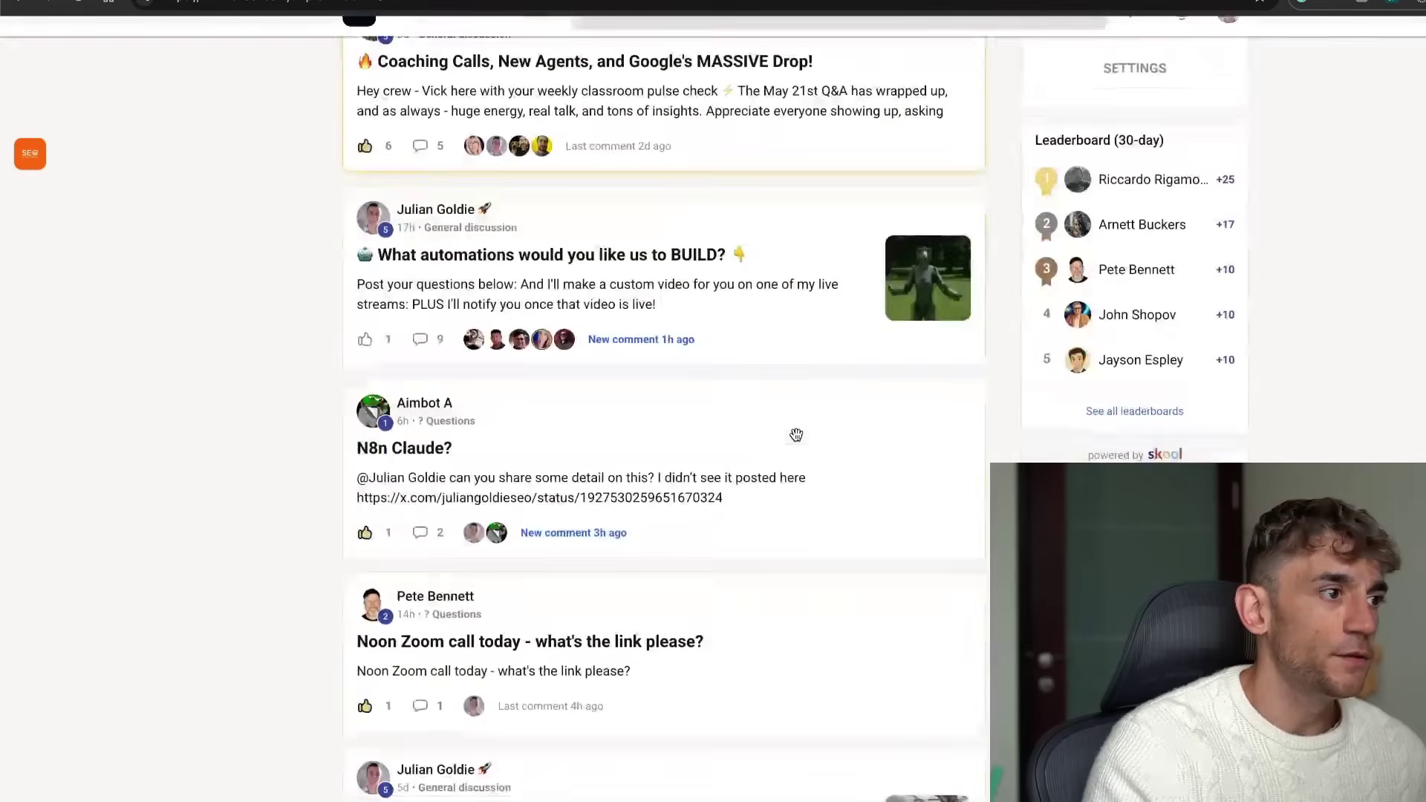
scroll(773, 404, "up", 1)
left_click(733, 205)
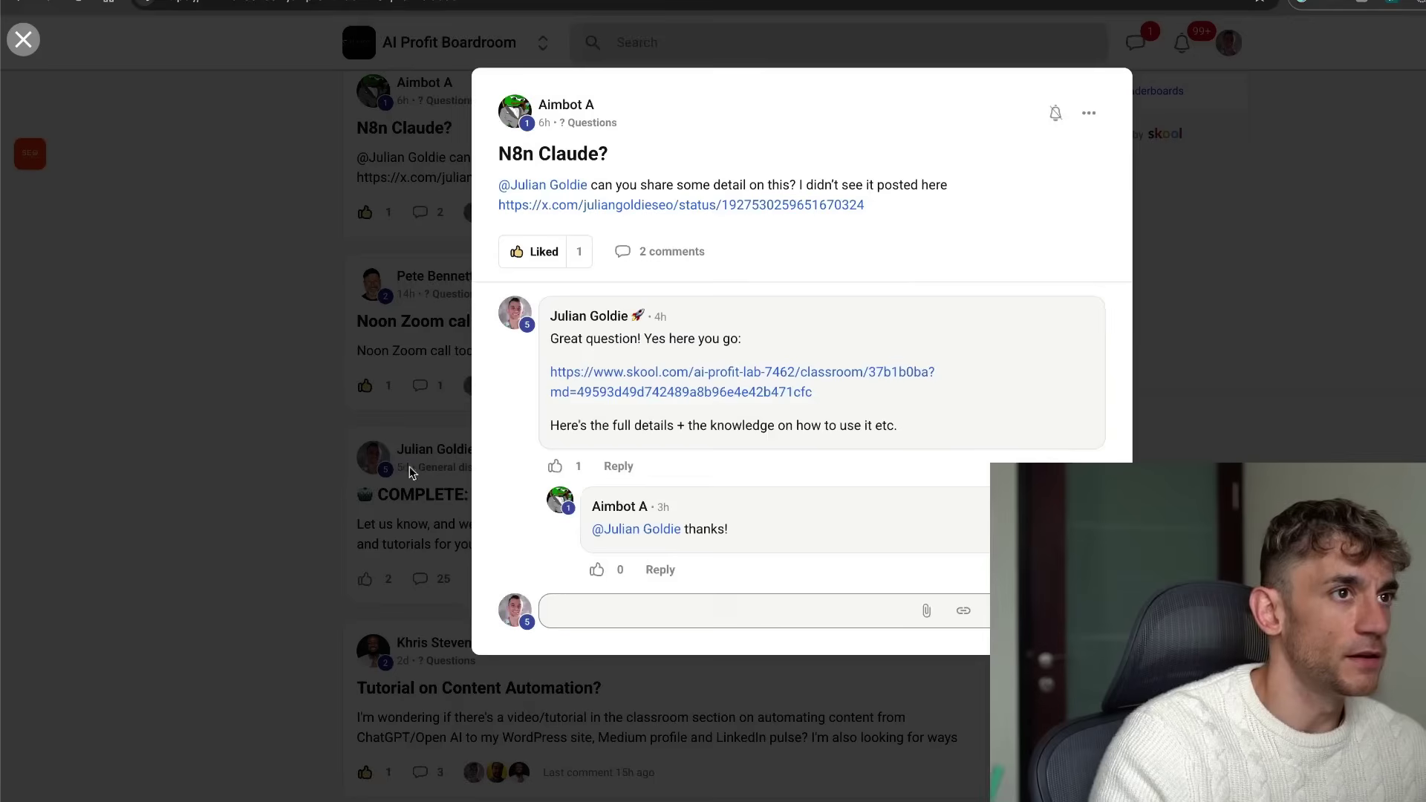
left_click(55, 290)
scroll(185, 275, "up", 15)
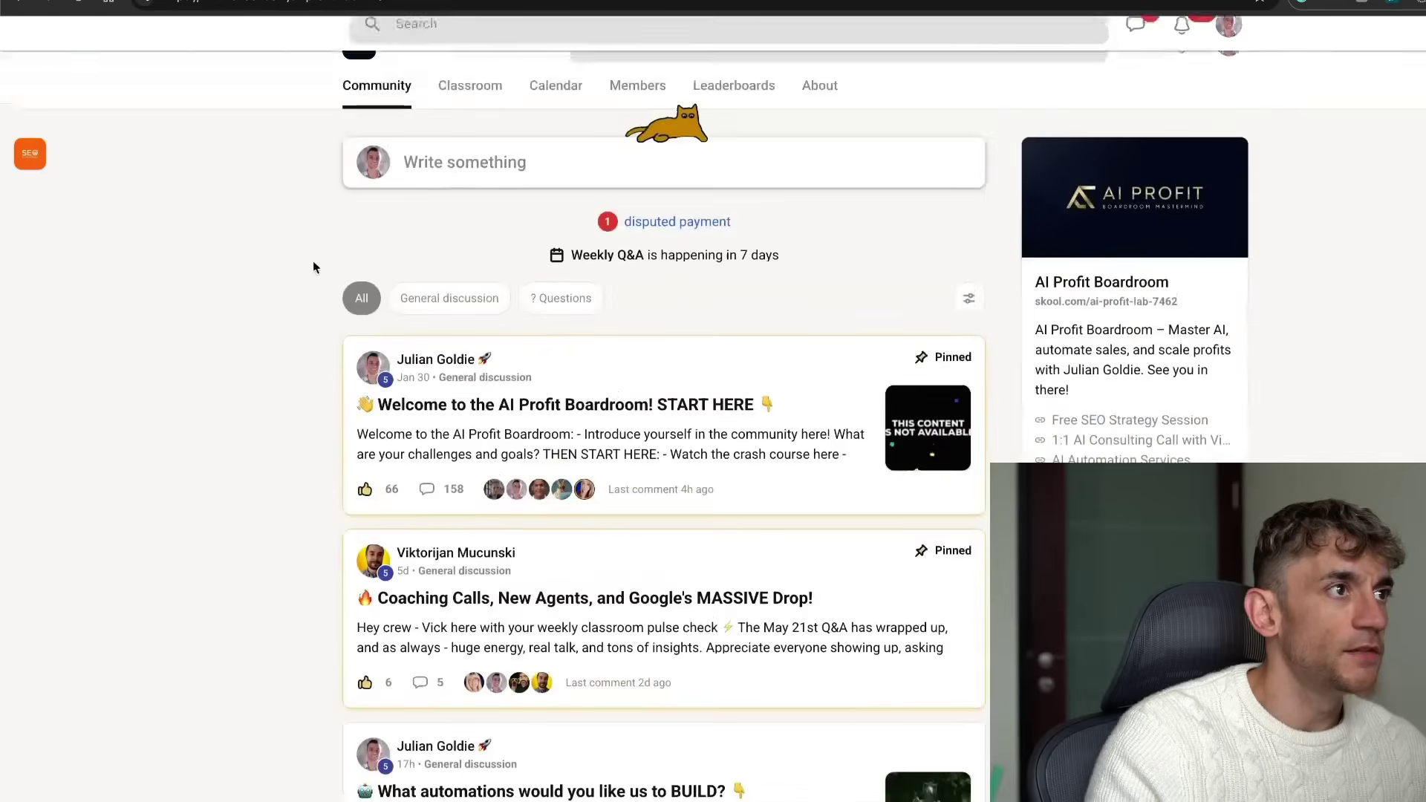
Open the AI Profit Boardroom classroom and look through its course list.
left_click(470, 86)
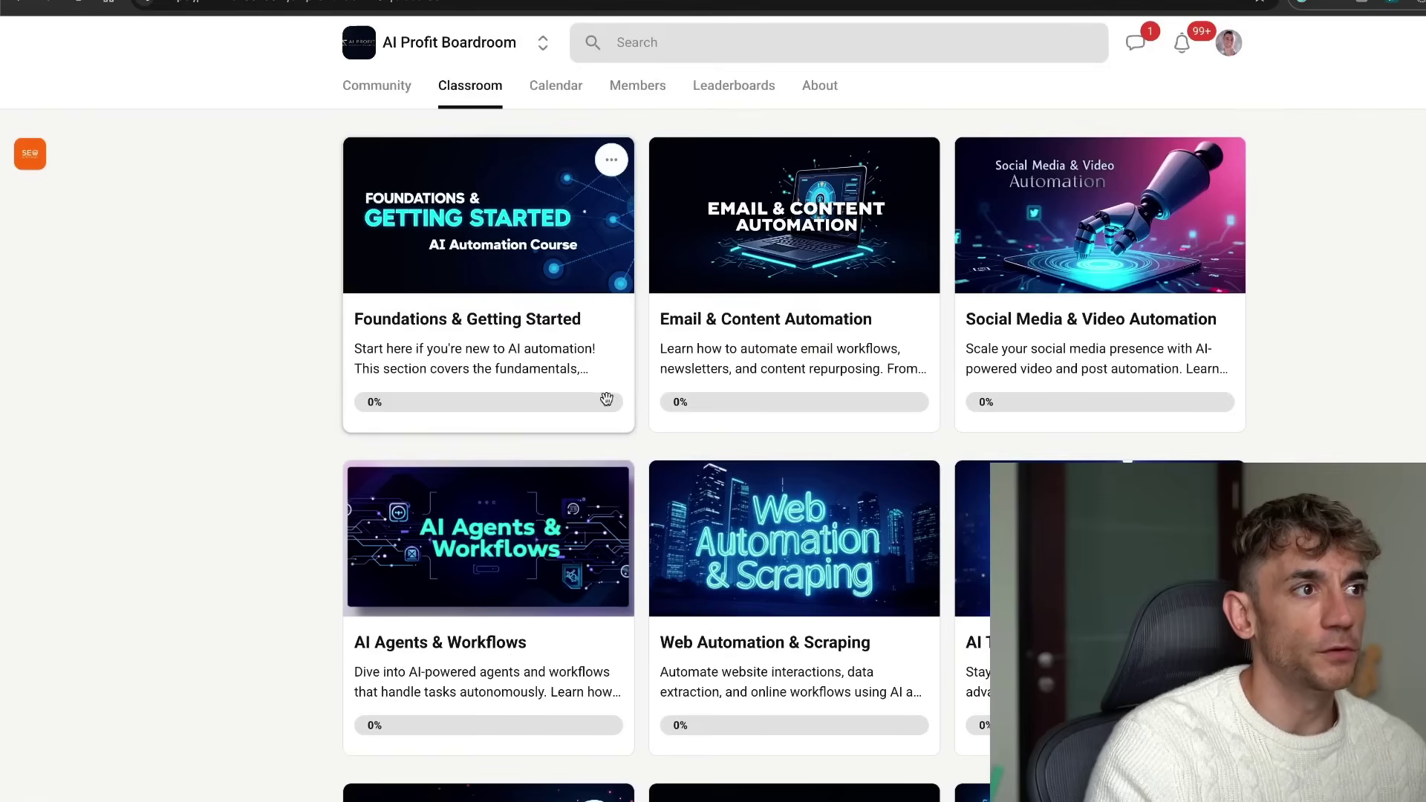
scroll(724, 449, "down", 3)
scroll(724, 448, "up", 3)
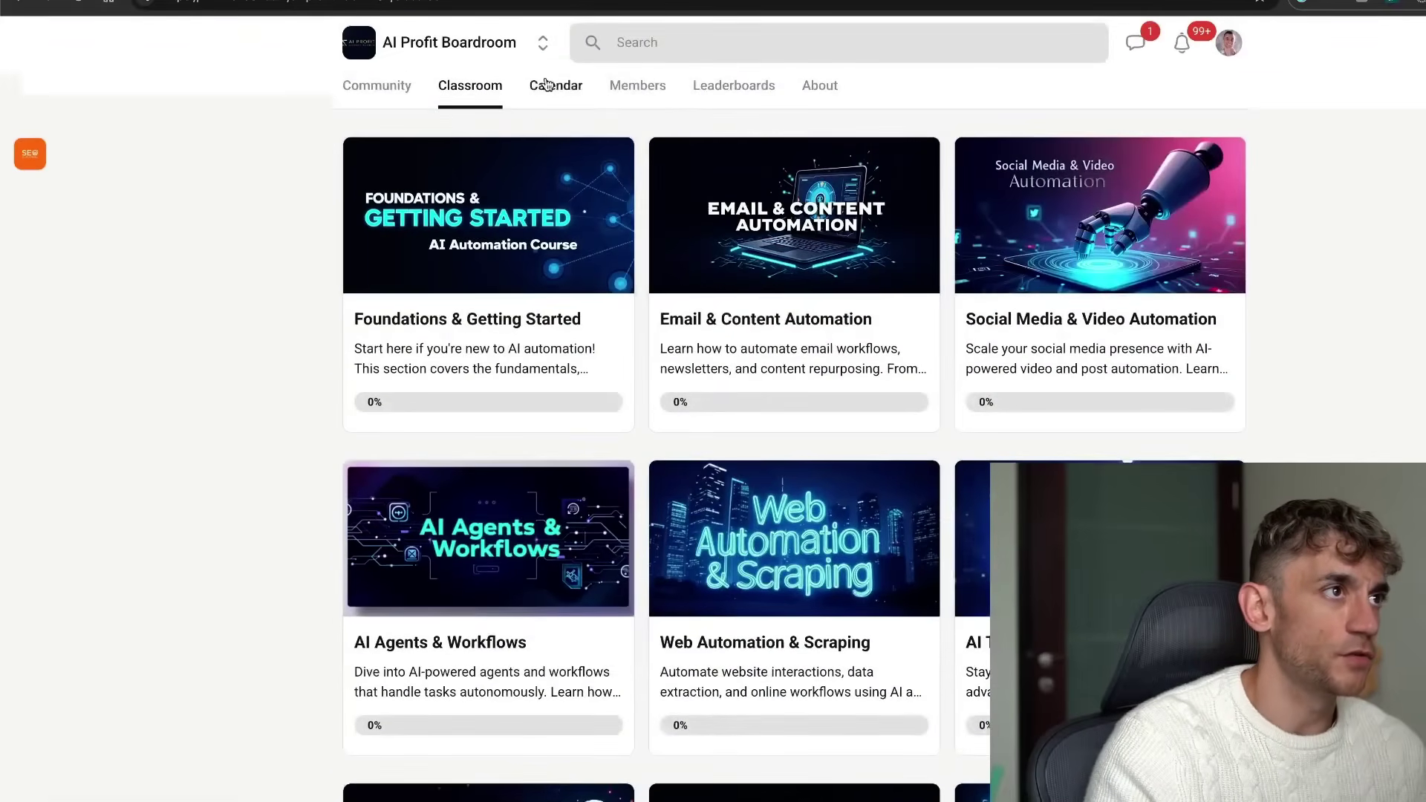
Revisit the AI Profit Boardroom community feed, then open the group's about page and read its membership description.
left_click(396, 102)
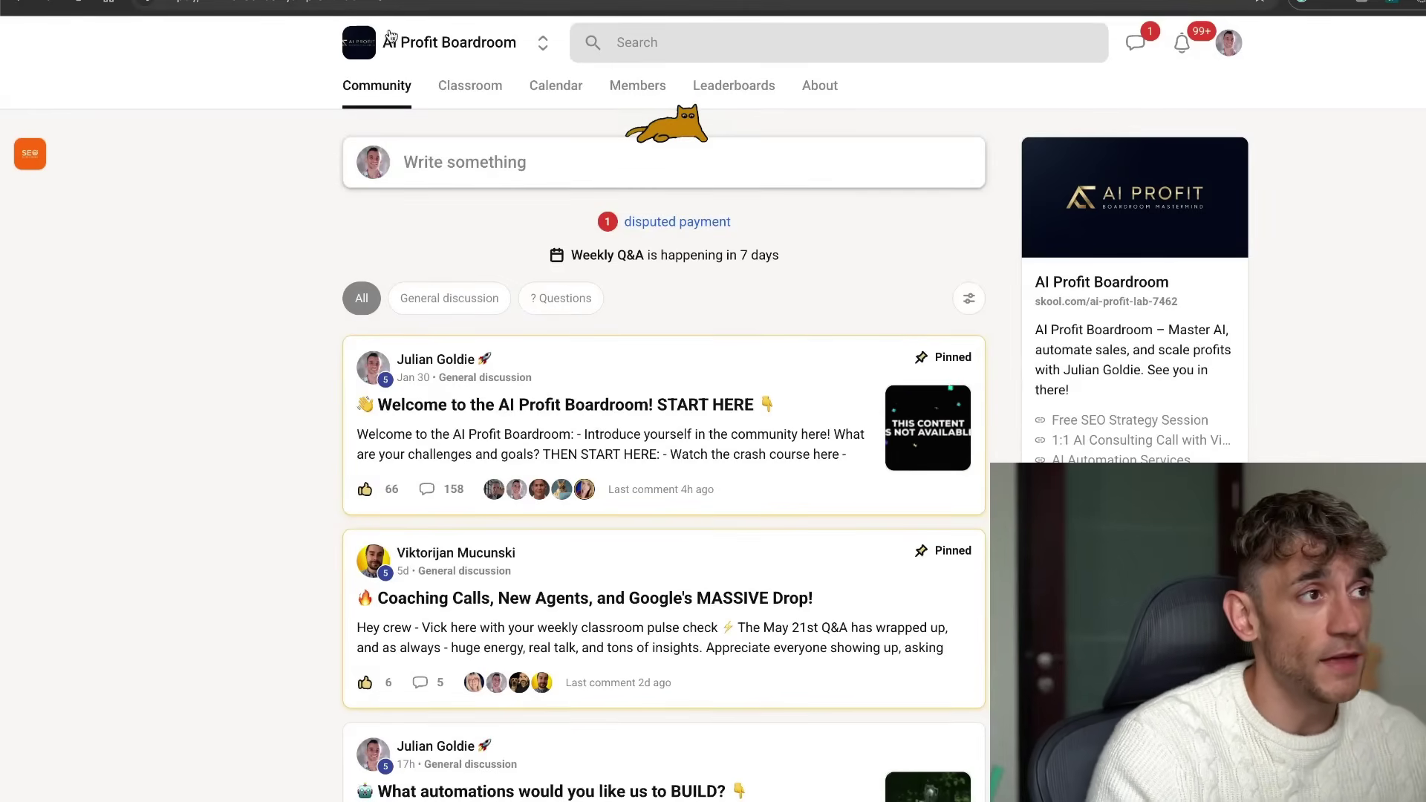
left_click(817, 95)
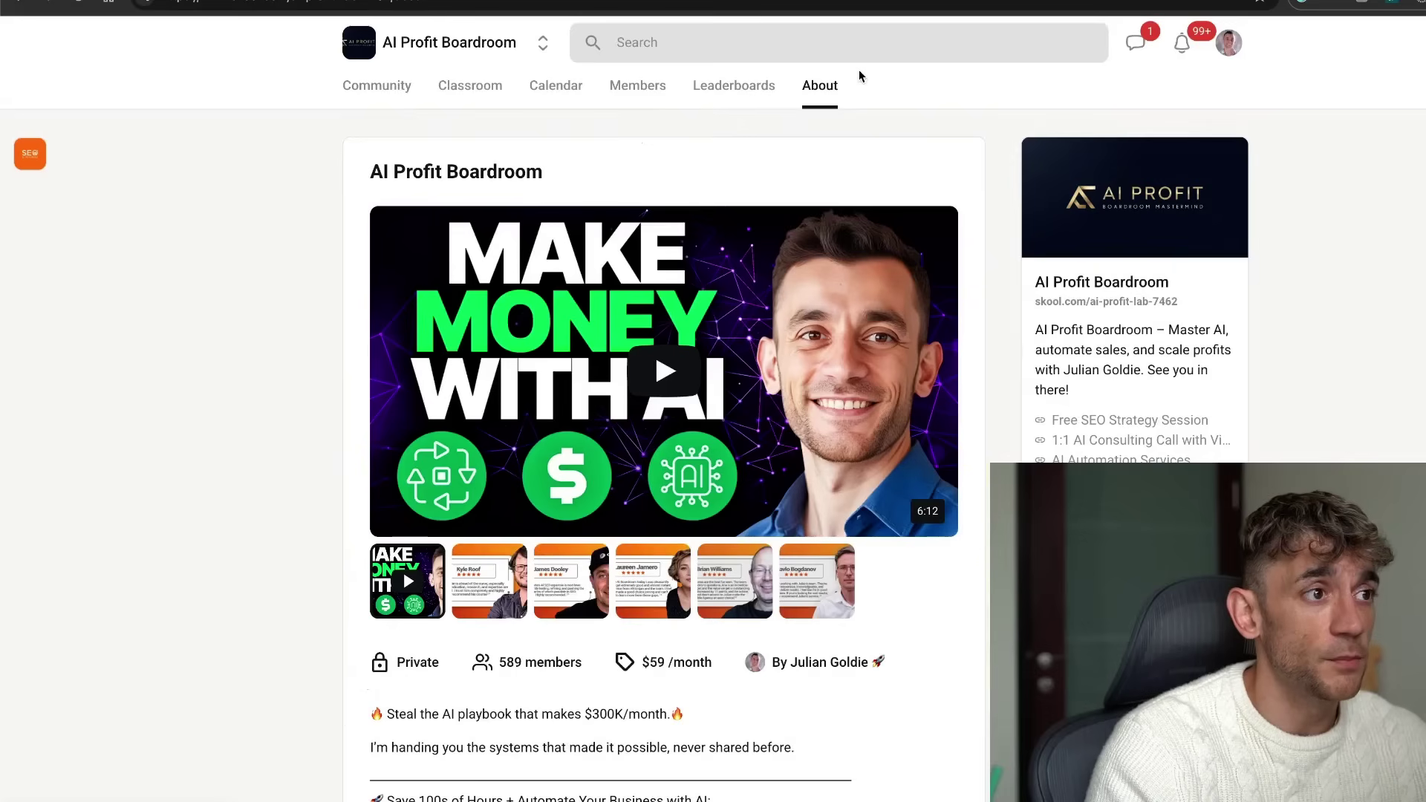
scroll(968, 667, "down", 5)
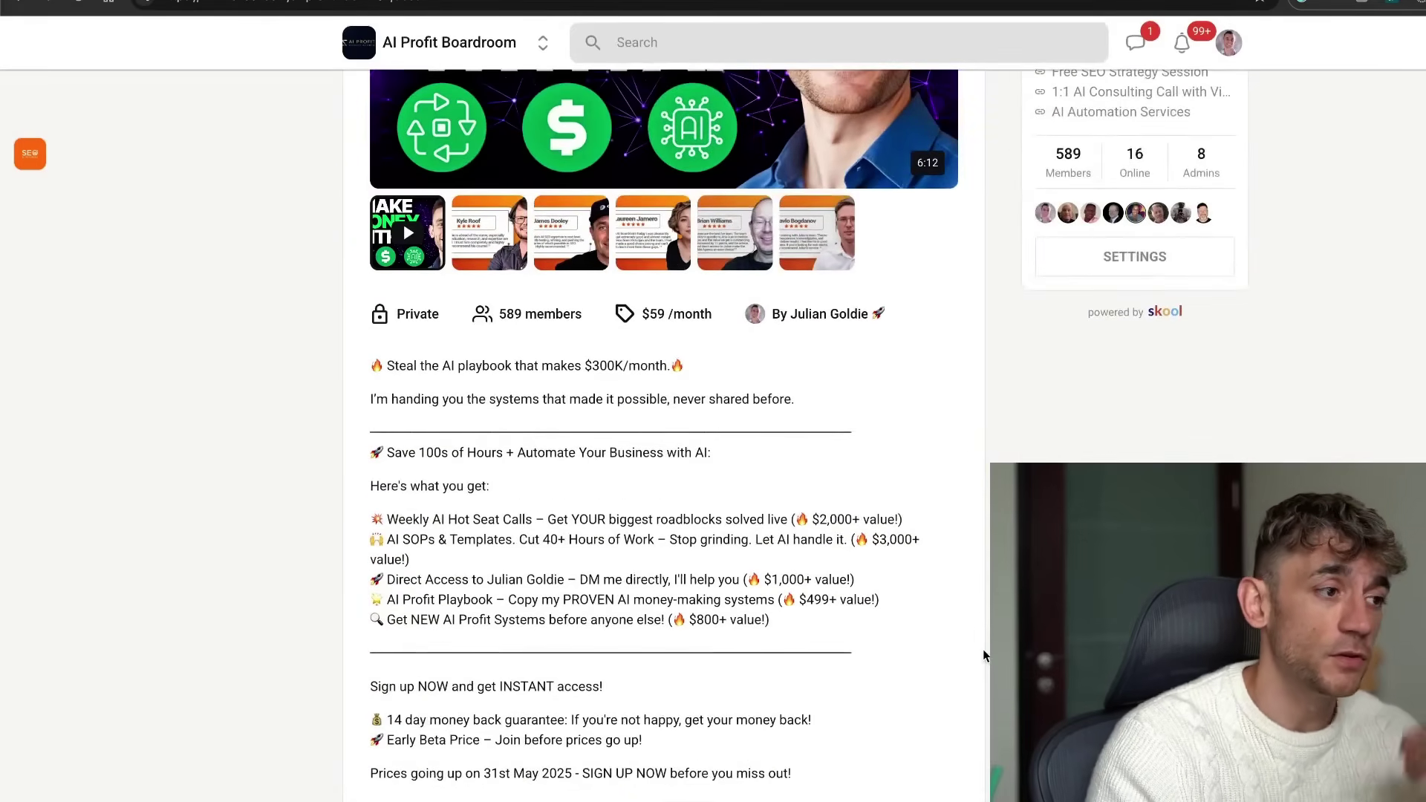